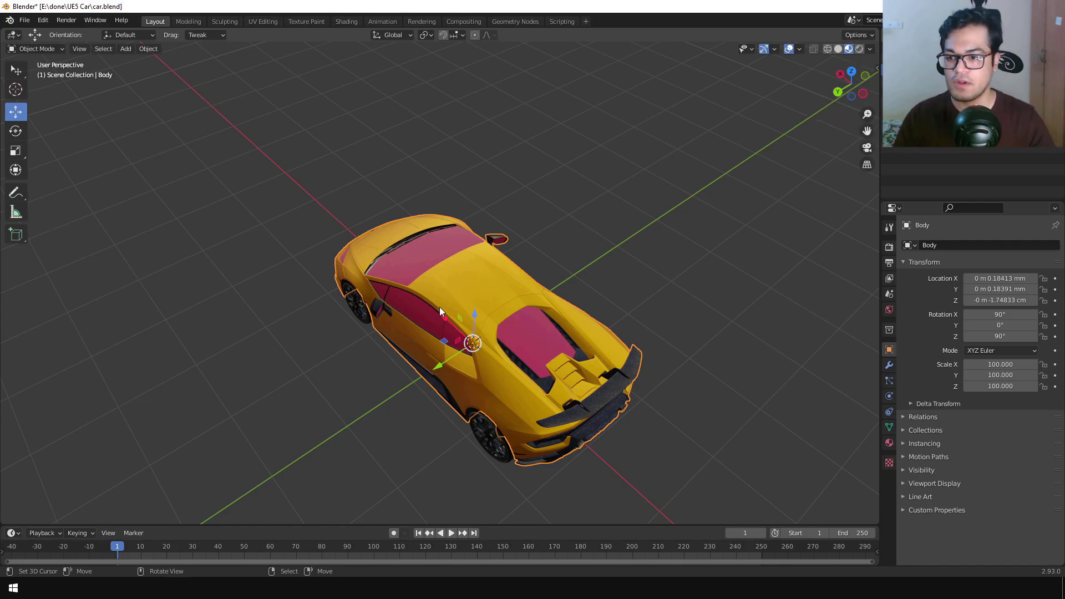
Select the left wheels, the right wheels and the body in turn to check that they are separate objects.
click(348, 307)
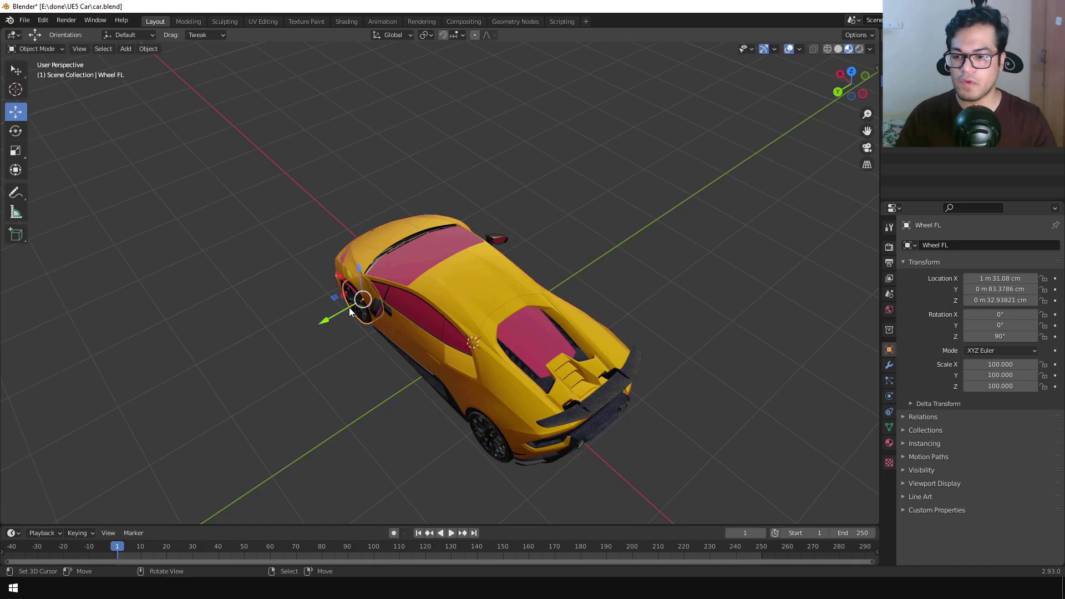
click(494, 438)
middle_drag(534, 427, 531, 305)
click(529, 304)
click(418, 436)
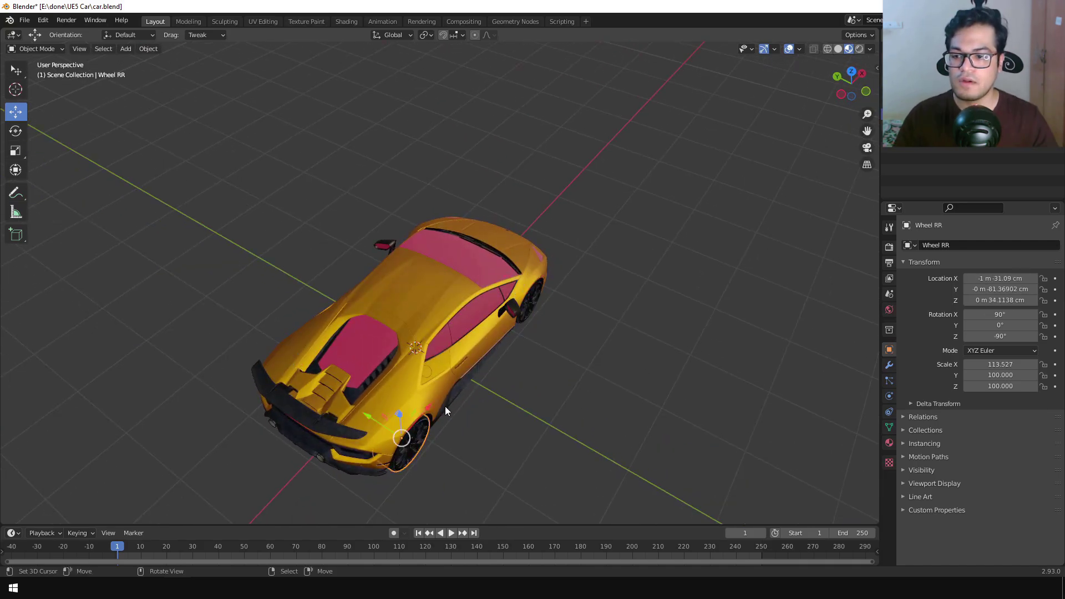
middle_drag(540, 428, 649, 430)
click(445, 314)
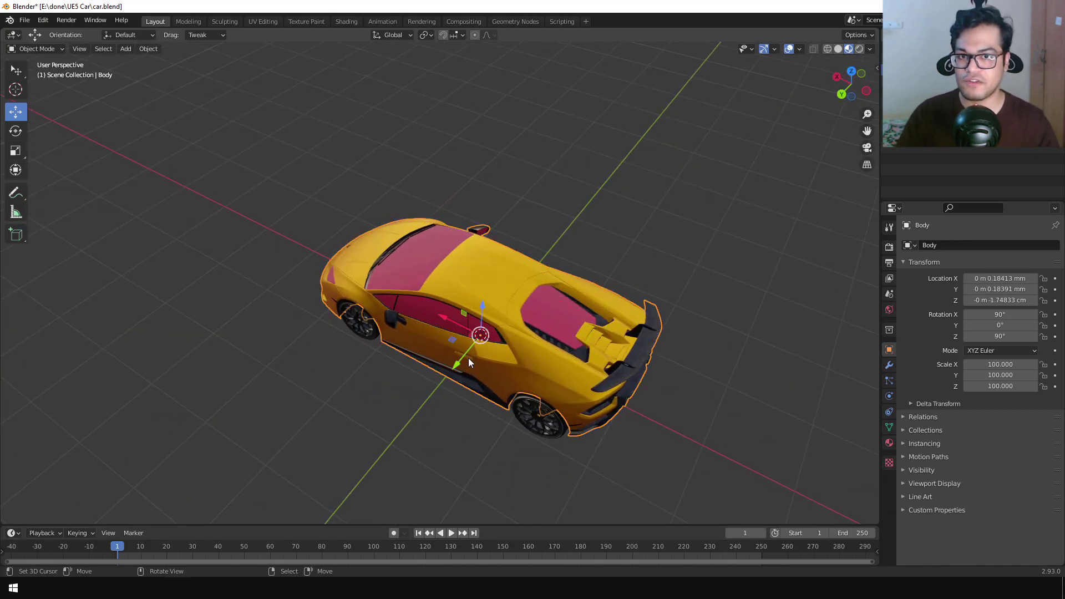
middle_drag(466, 399, 395, 379)
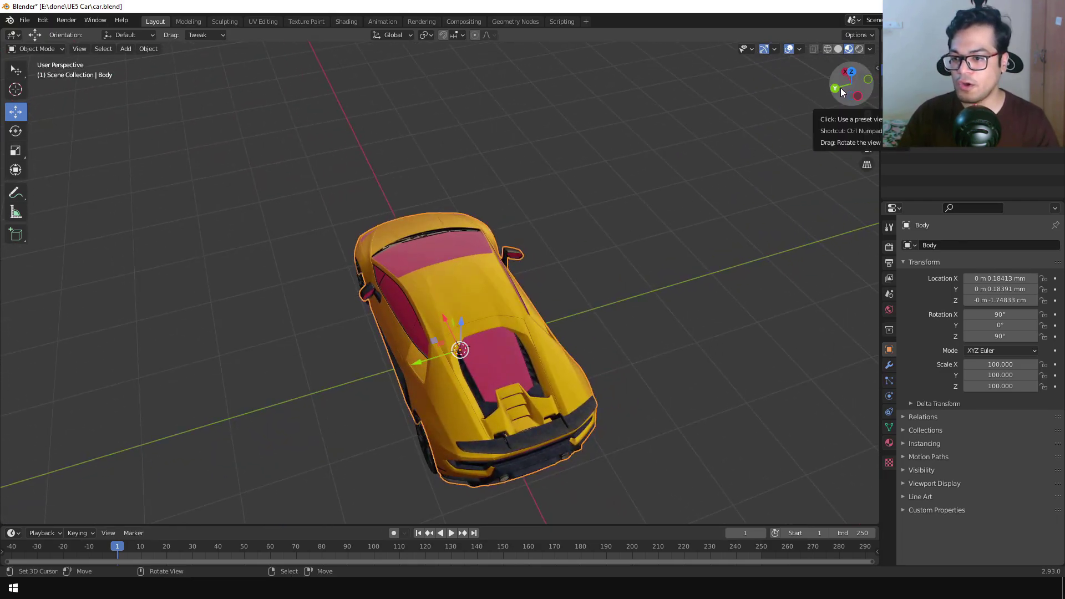
Check the car's orientation against the axes and the FL, RL, RR and FR naming of its four wheels.
middle_drag(647, 225, 619, 262)
click(360, 299)
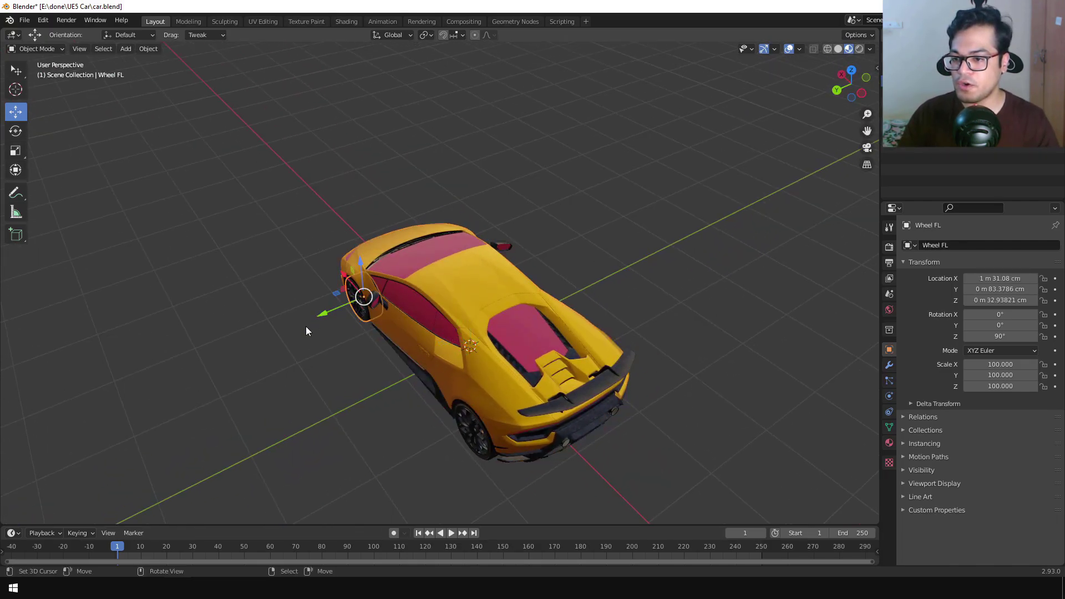
click(479, 429)
middle_drag(481, 427, 528, 375)
click(468, 424)
click(468, 425)
click(531, 314)
middle_drag(490, 307, 637, 391)
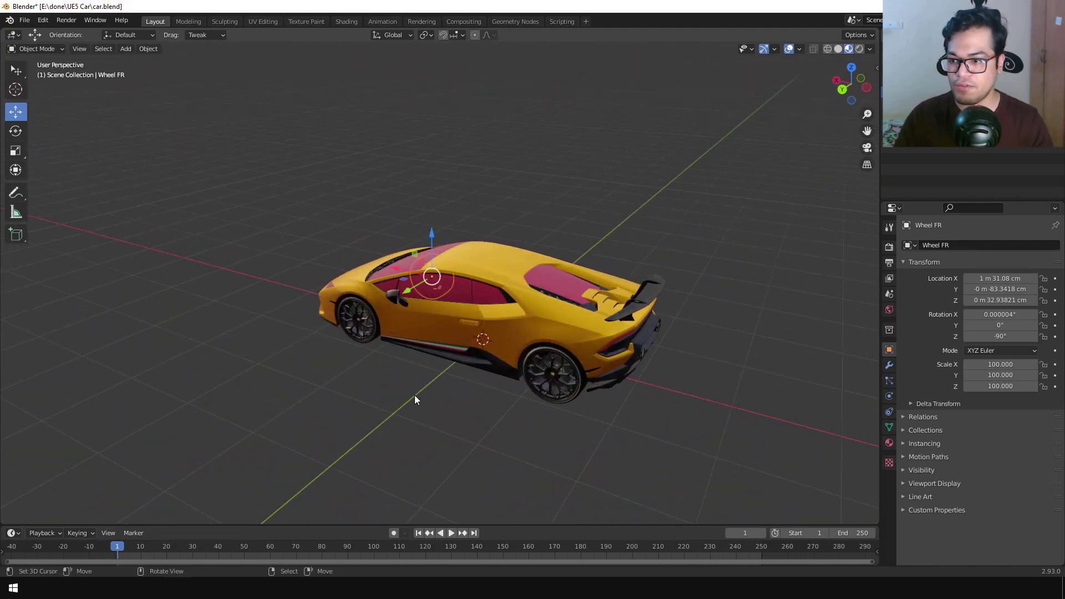
middle_drag(414, 395, 424, 398)
Apply rotation and scale to the front left and rear left wheels.
click(351, 333)
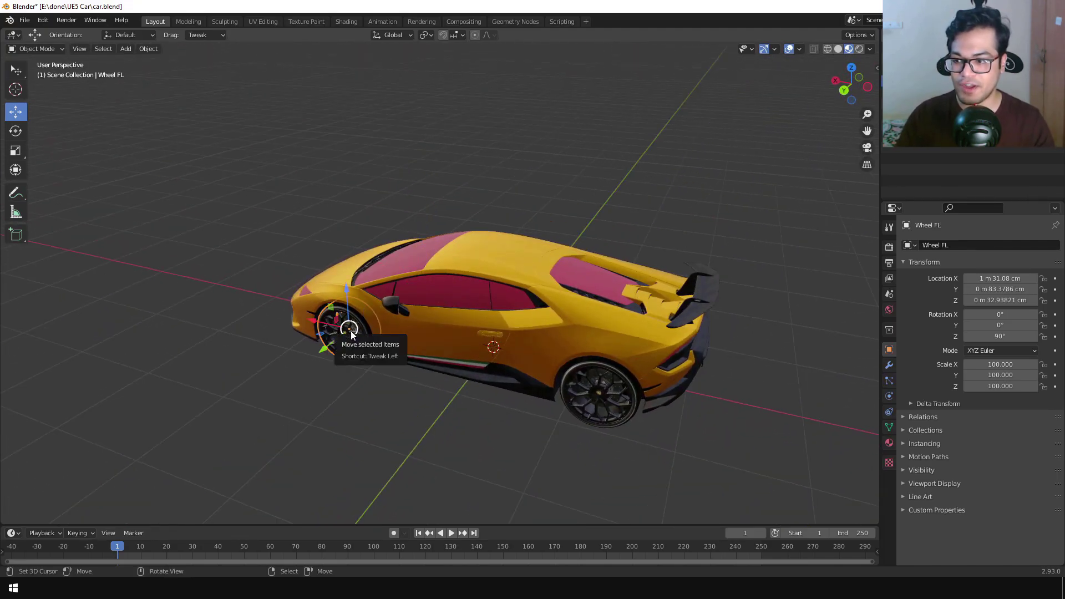
key(ctrl+a)
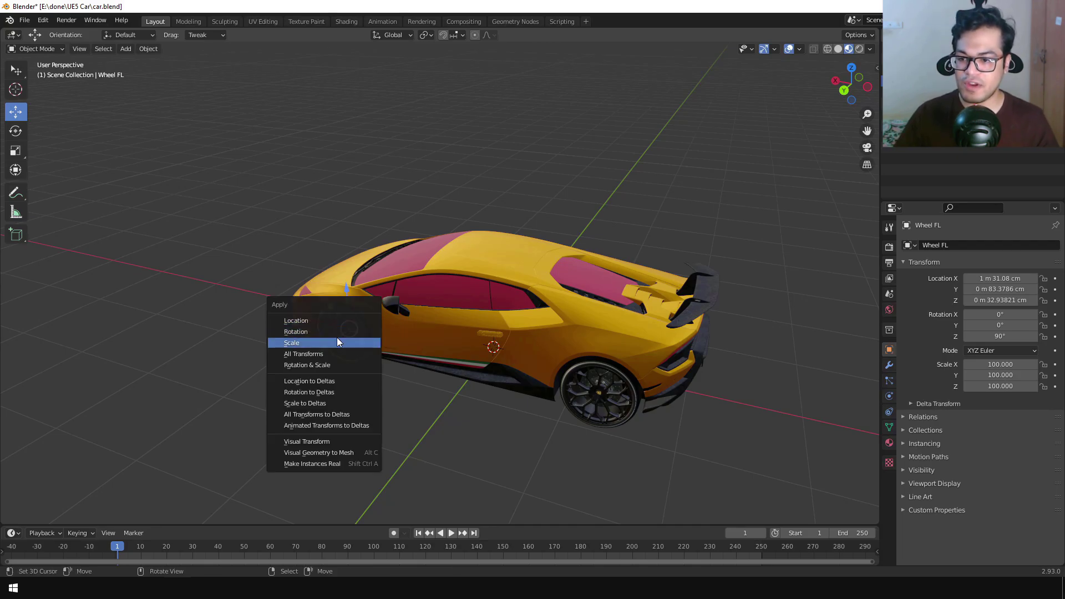
click(327, 365)
click(581, 387)
key(ctrl+a)
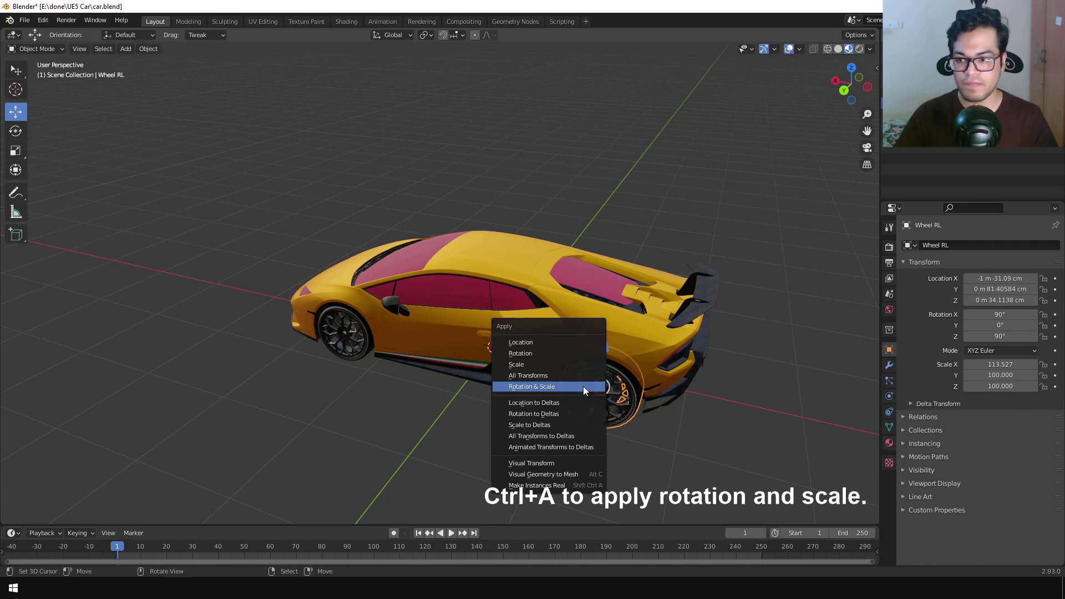
click(584, 386)
Apply rotation and scale to the rear right and front right wheels.
middle_drag(660, 402, 334, 416)
click(329, 408)
key(ctrl+a)
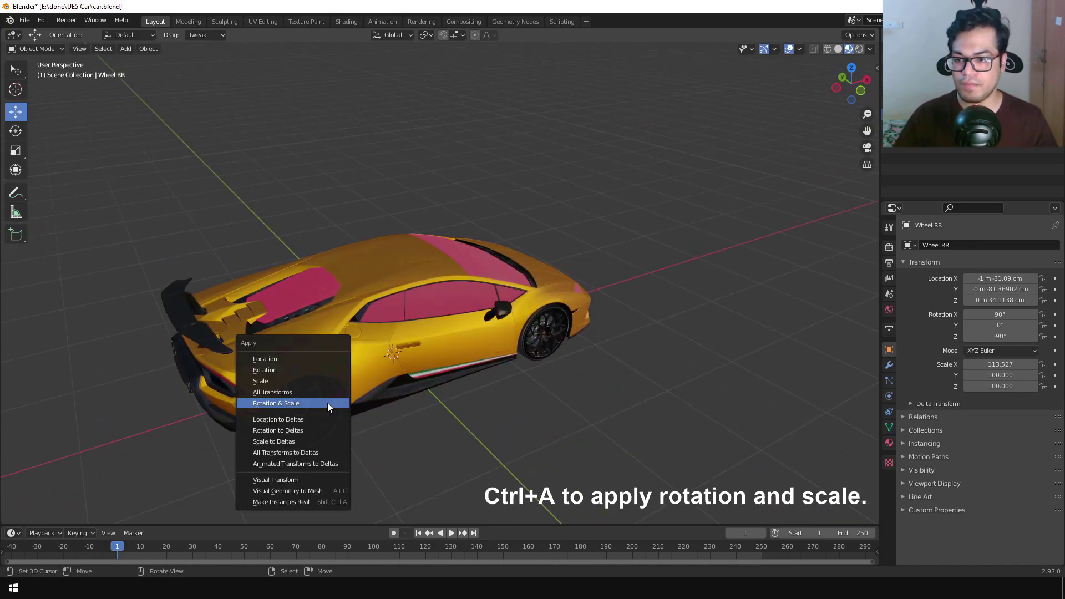
click(327, 403)
click(551, 343)
key(ctrl+a)
click(550, 340)
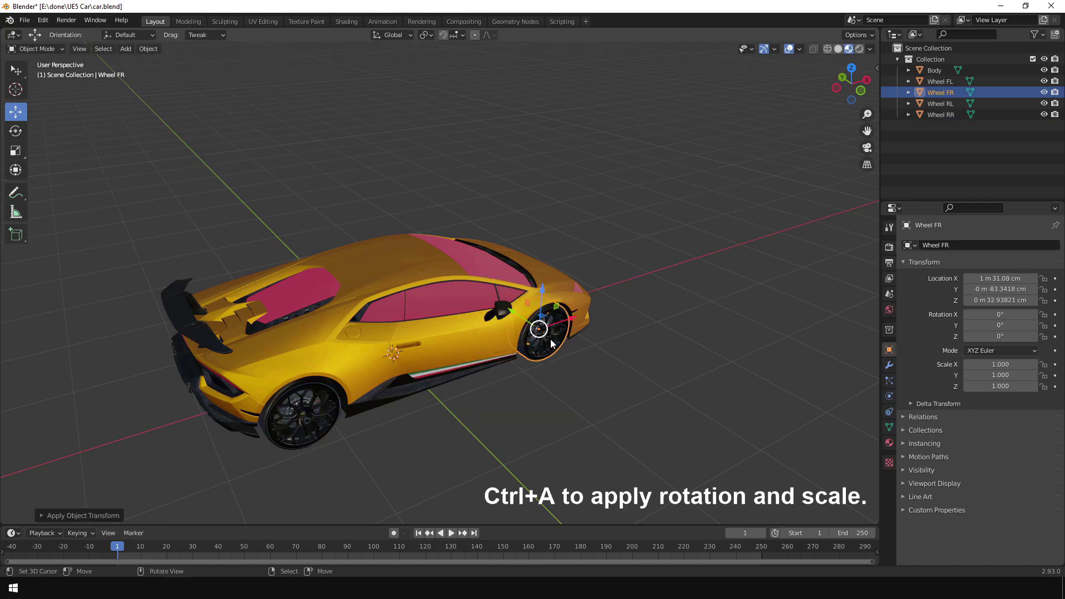
Apply rotation and scale to the car body.
click(423, 290)
key(ctrl+a)
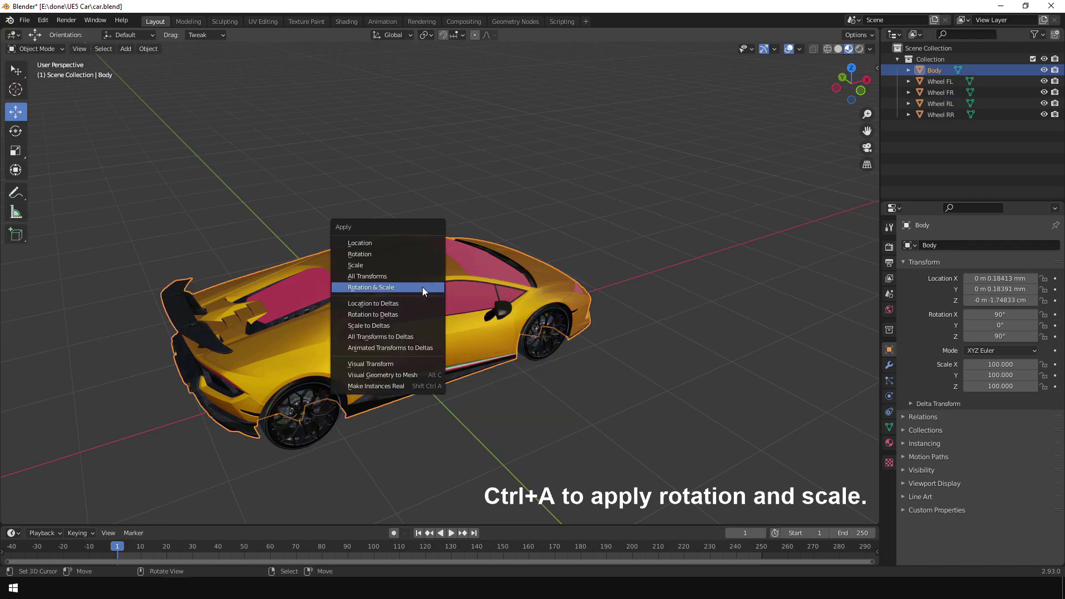
click(423, 290)
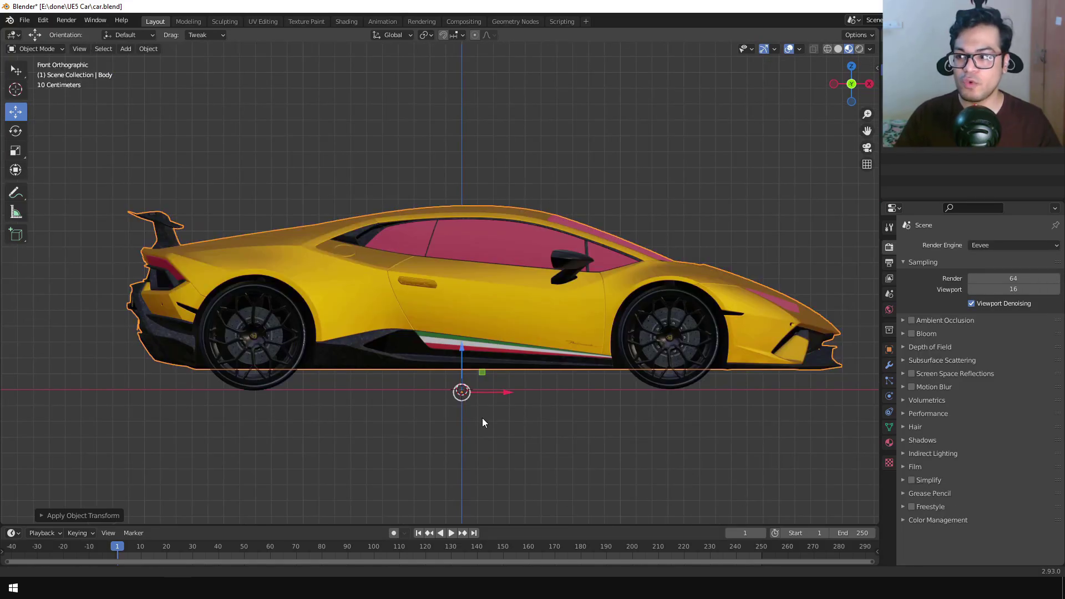
Measure the car's height from the roof to the ground at its centre, and open the scene's unit settings.
shift+middle_drag(482, 419, 458, 401)
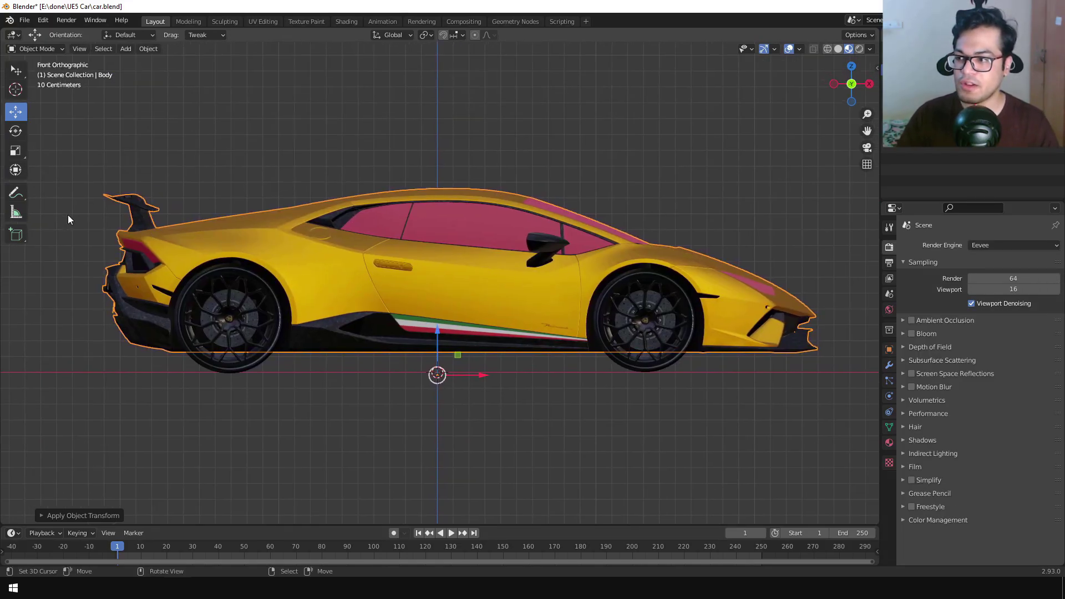
click(13, 214)
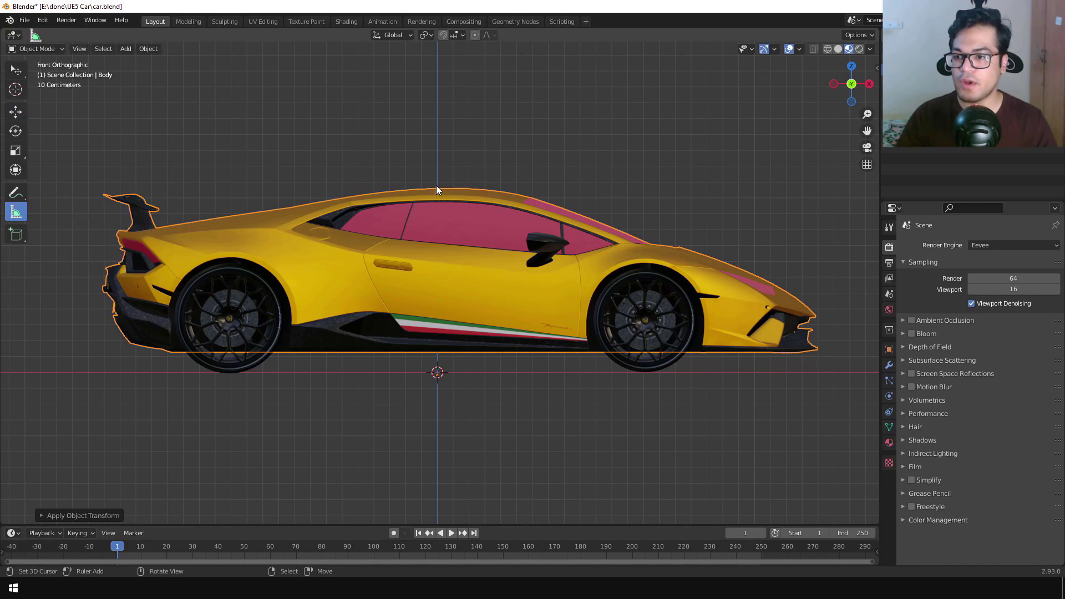
drag(436, 187, 438, 374)
scroll(416, 310, up, 3)
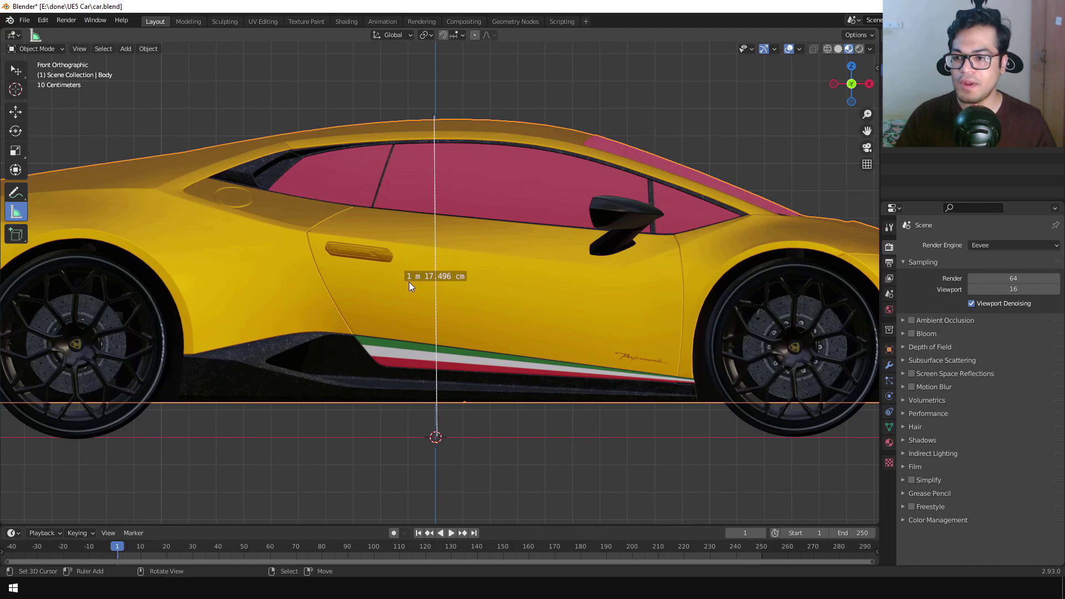
scroll(410, 284, down, 2)
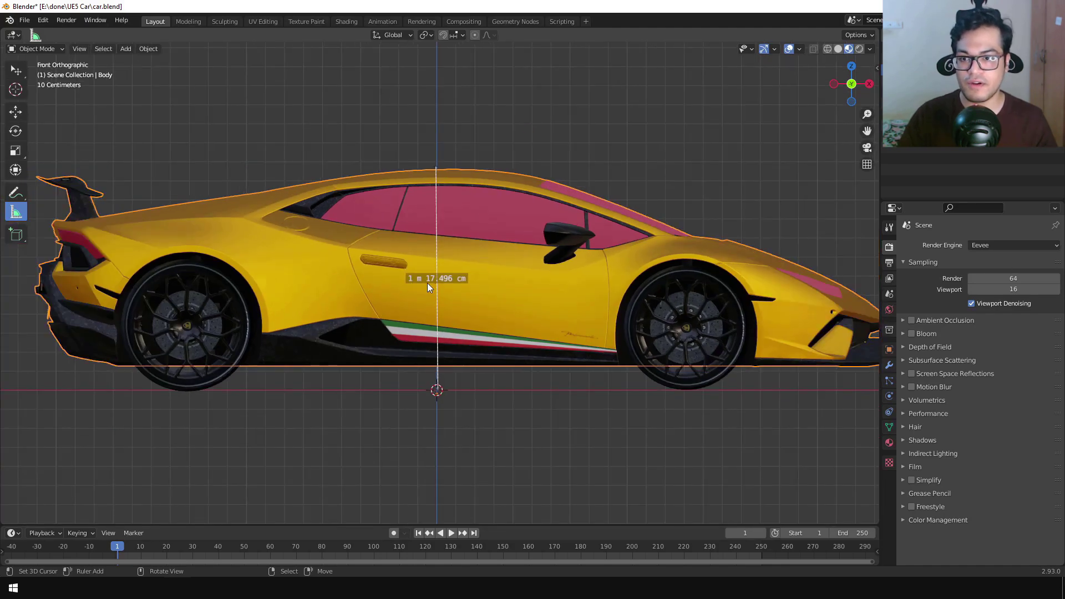
scroll(427, 287, down, 2)
middle_drag(501, 379, 441, 307)
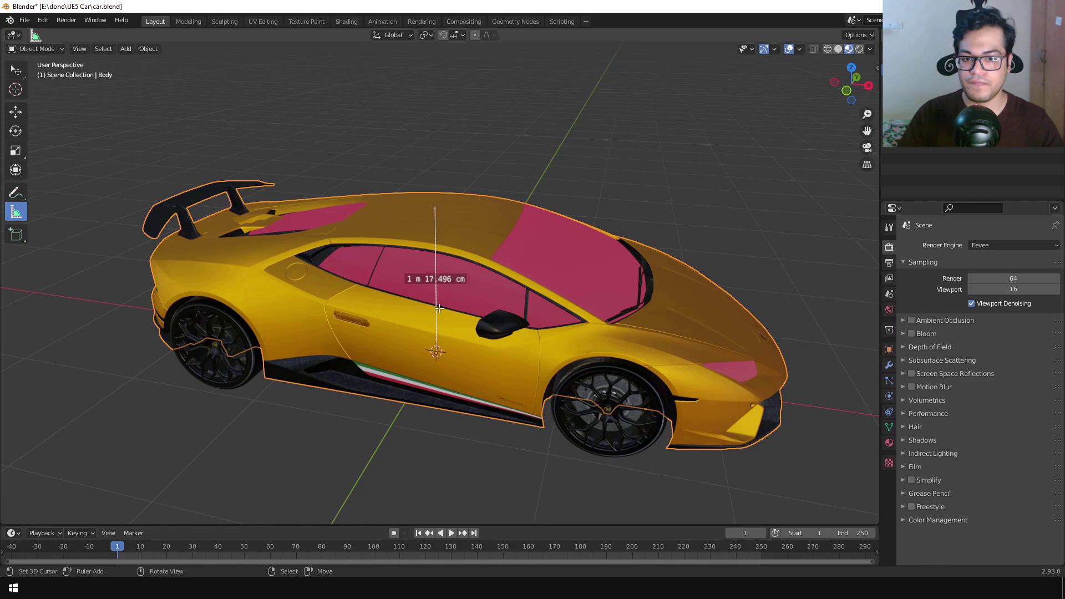
click(888, 296)
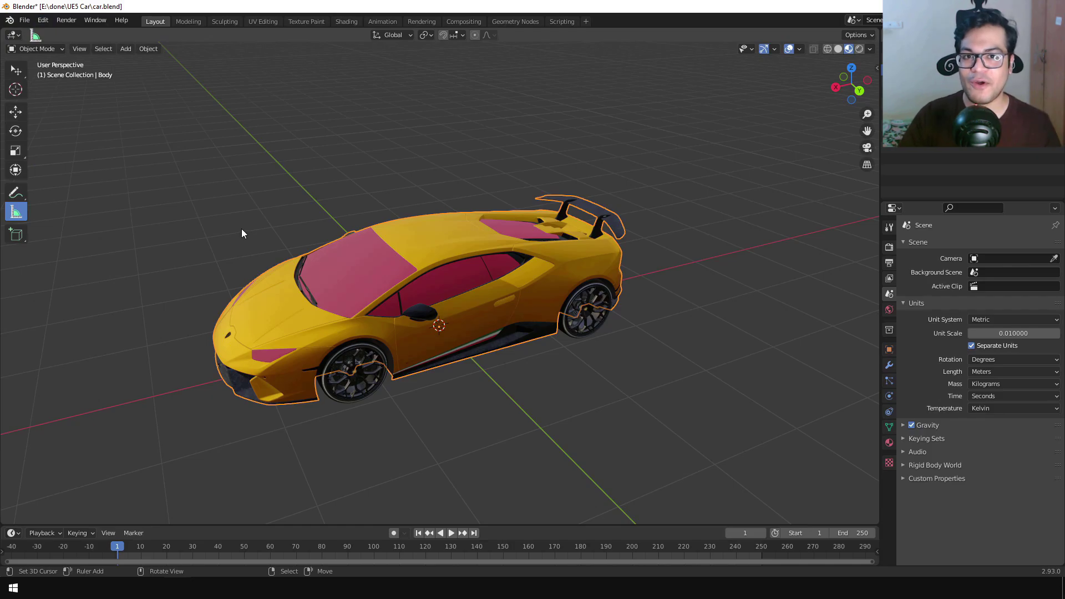
Search the add-ons in the preferences for "vehic" to check the Unreal Engine 4 Vehicle Rigger.
click(42, 19)
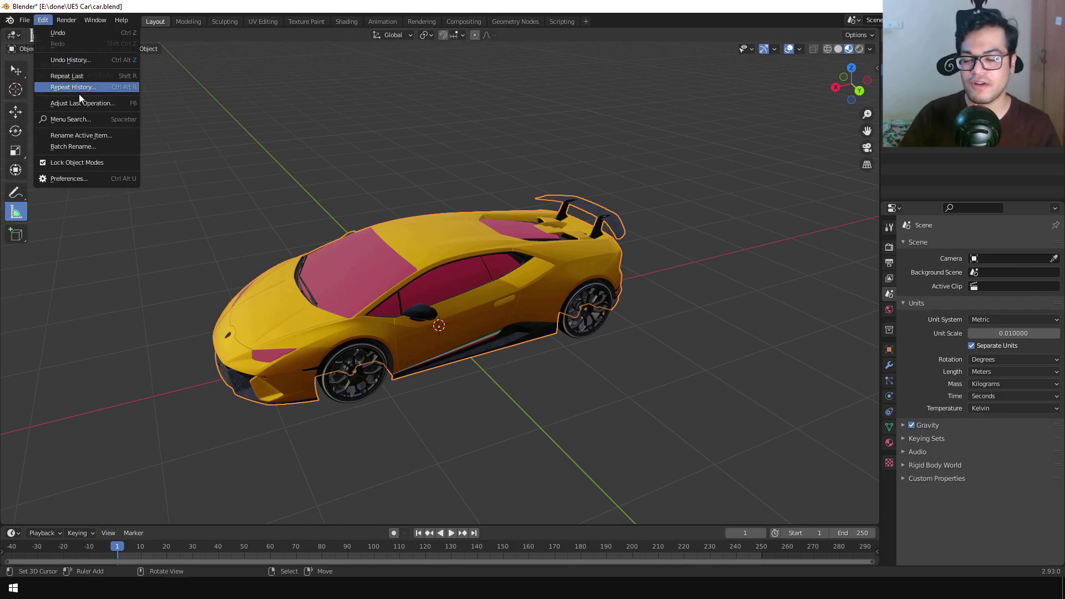
click(94, 177)
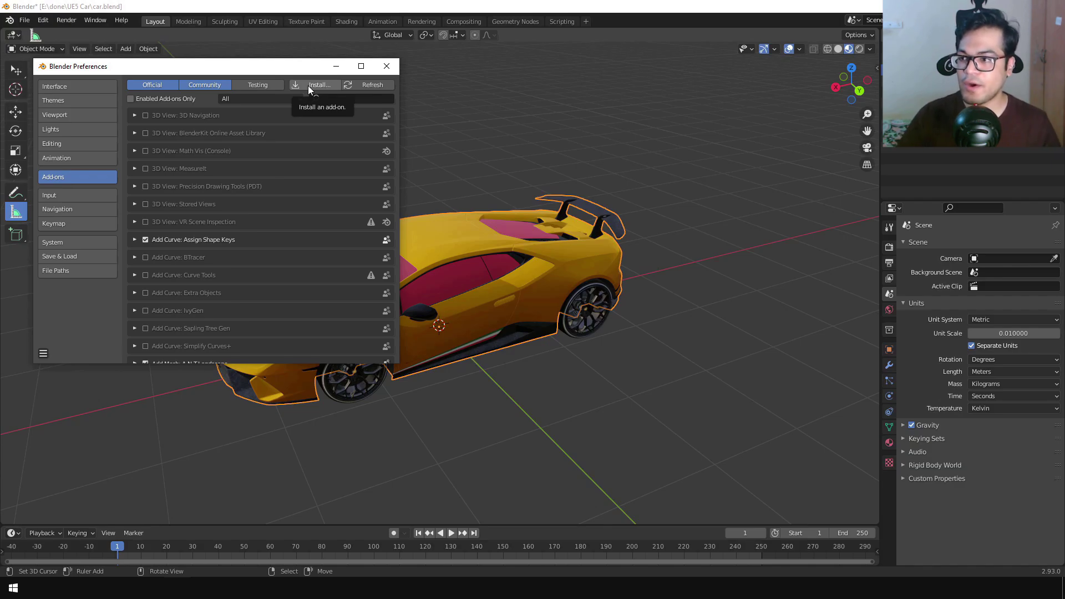
click(340, 98)
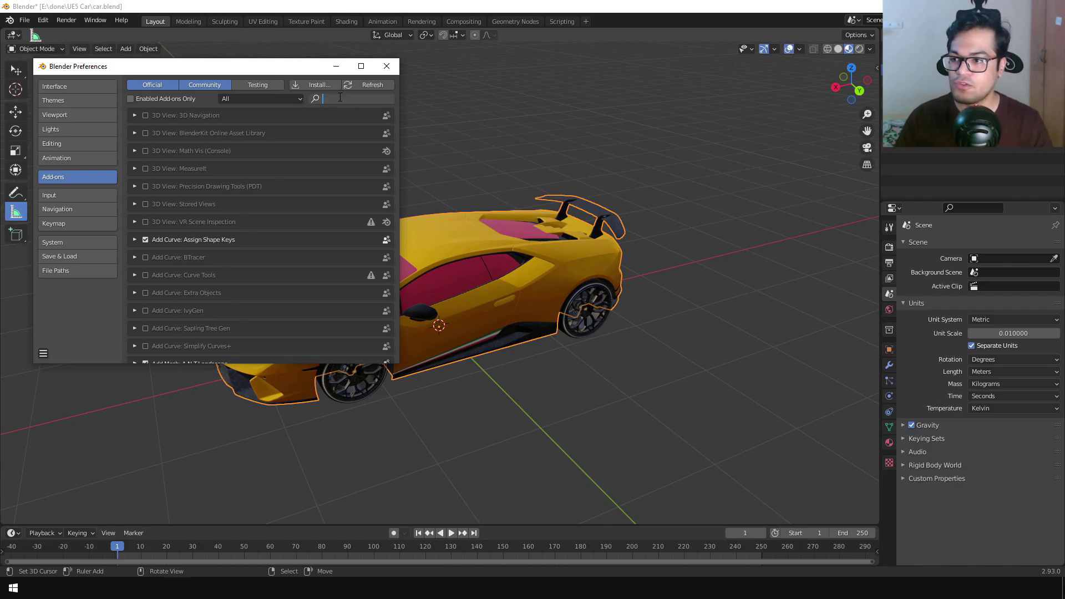
text(vehic)
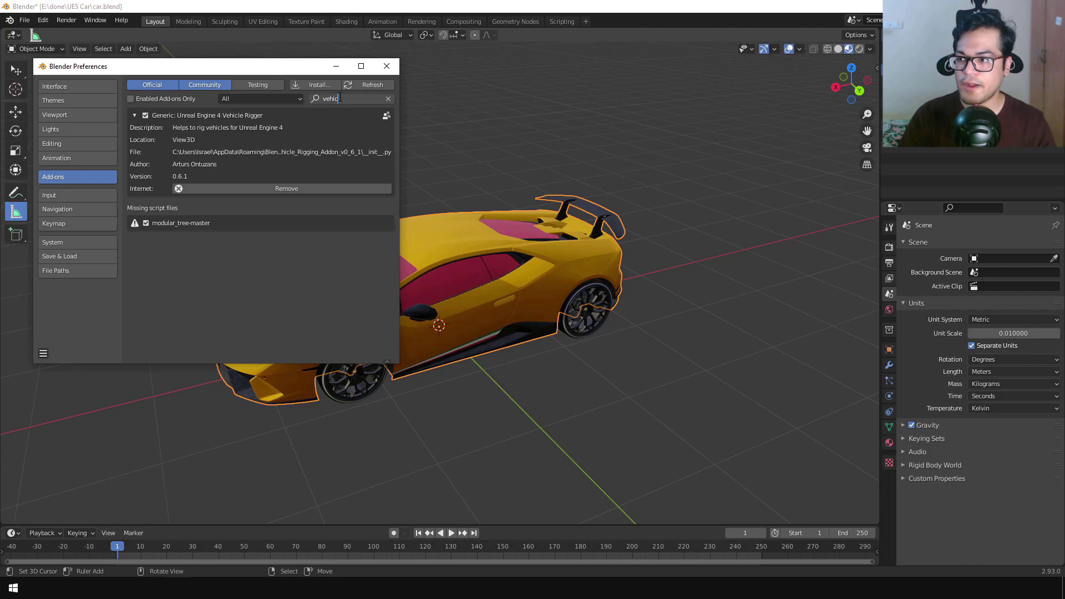
key(Return)
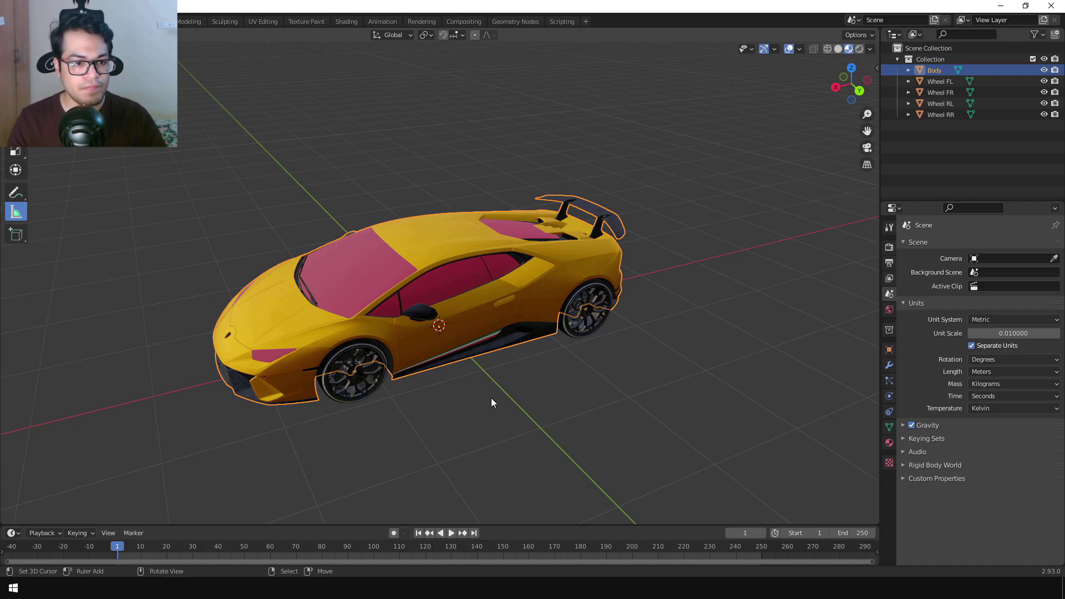
Show the UE4 vehicle rigging settings at a wider size and assign Body as the Vehicle Base.
key(n)
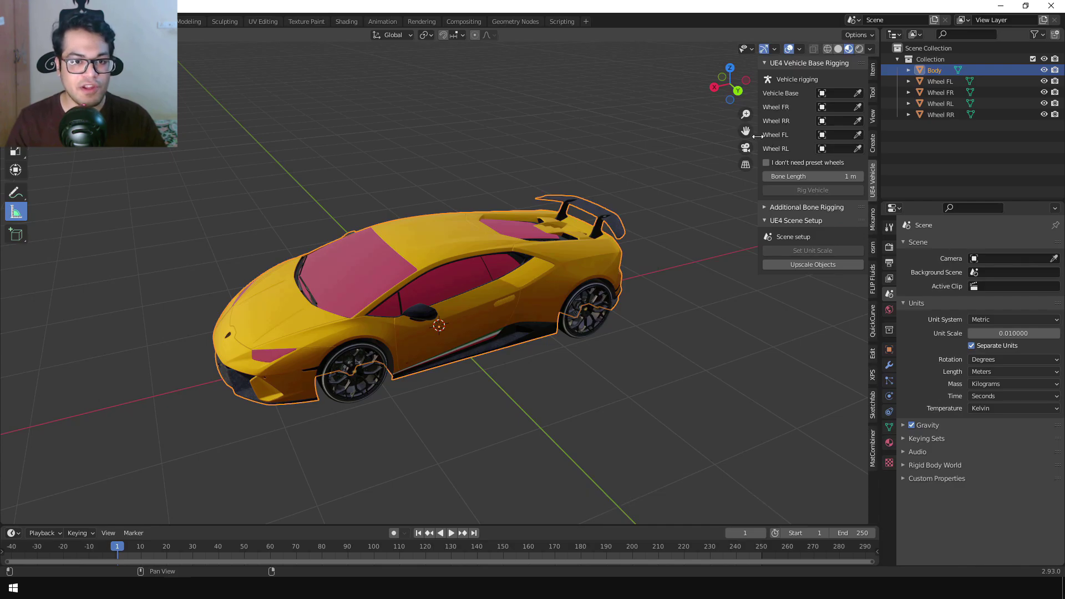
drag(757, 137, 699, 137)
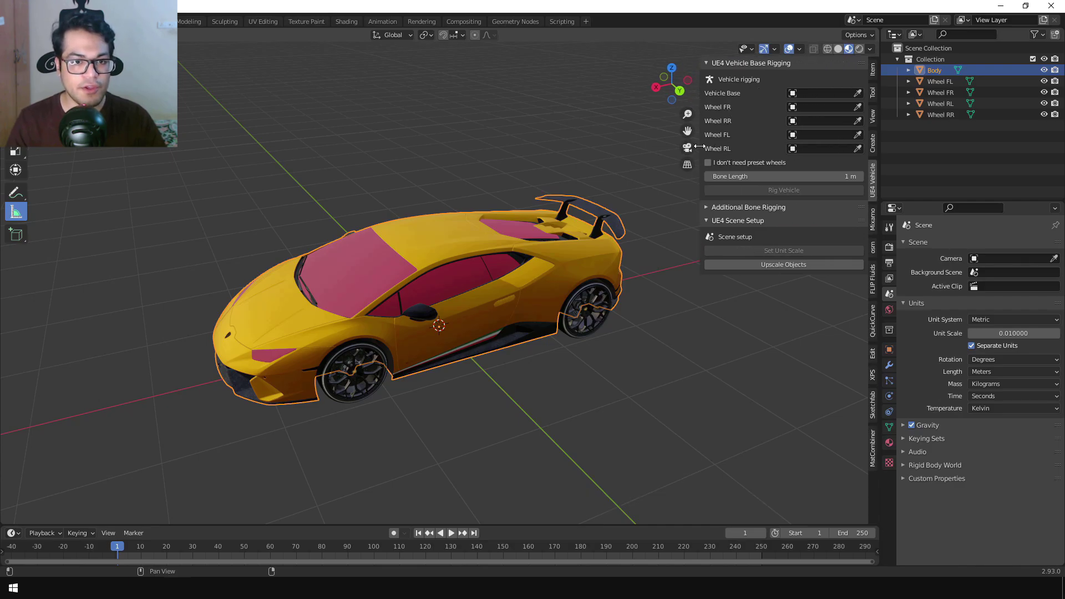
click(806, 95)
click(814, 111)
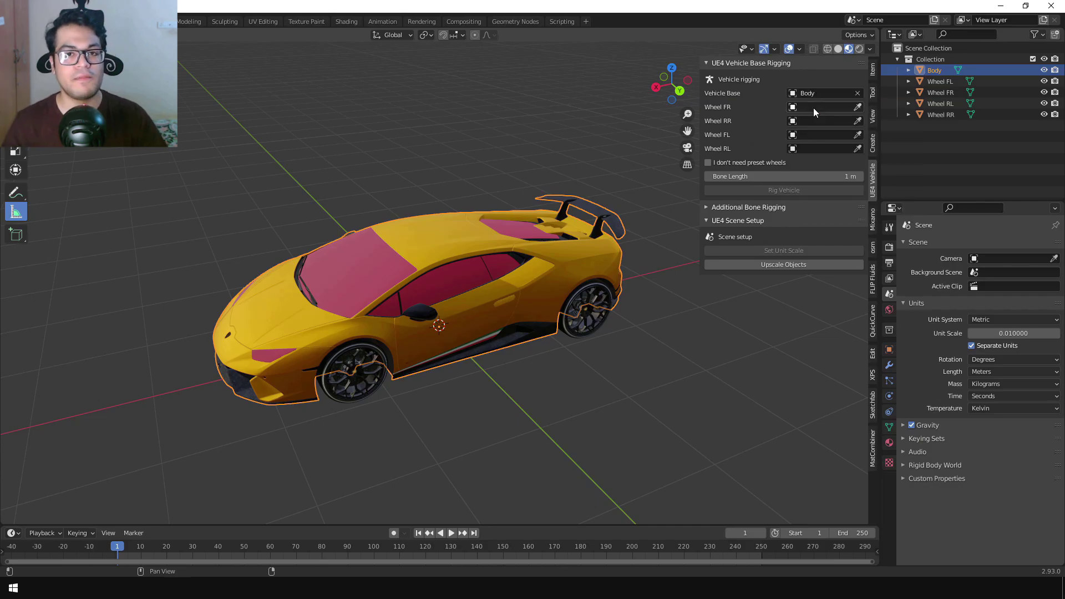
Assign the Wheel FR and Wheel RR objects to their matching slots in the vehicle rigging settings.
click(814, 109)
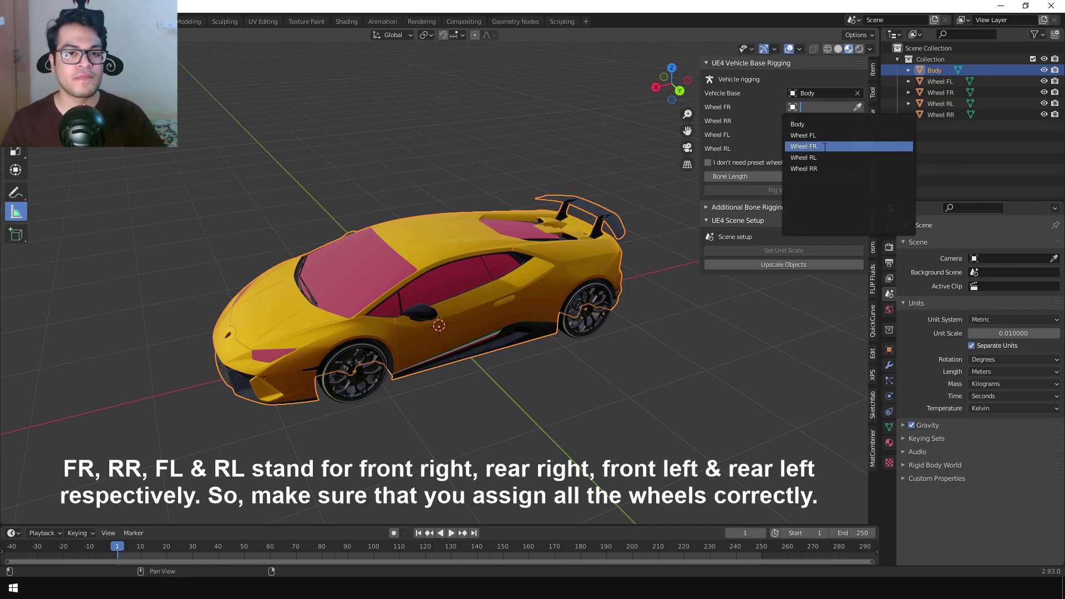
click(824, 146)
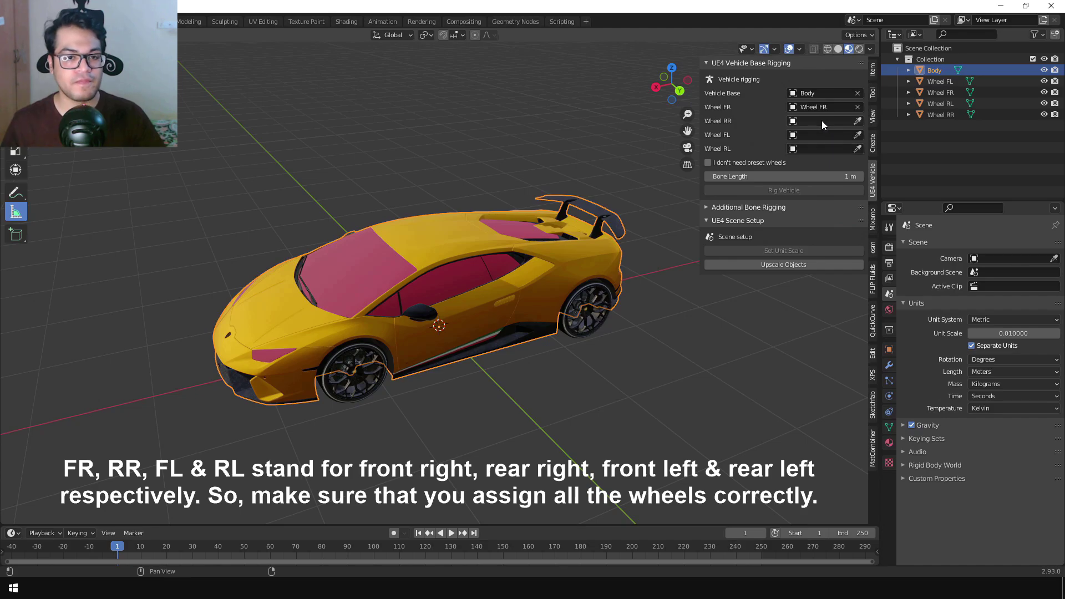
click(821, 121)
click(803, 183)
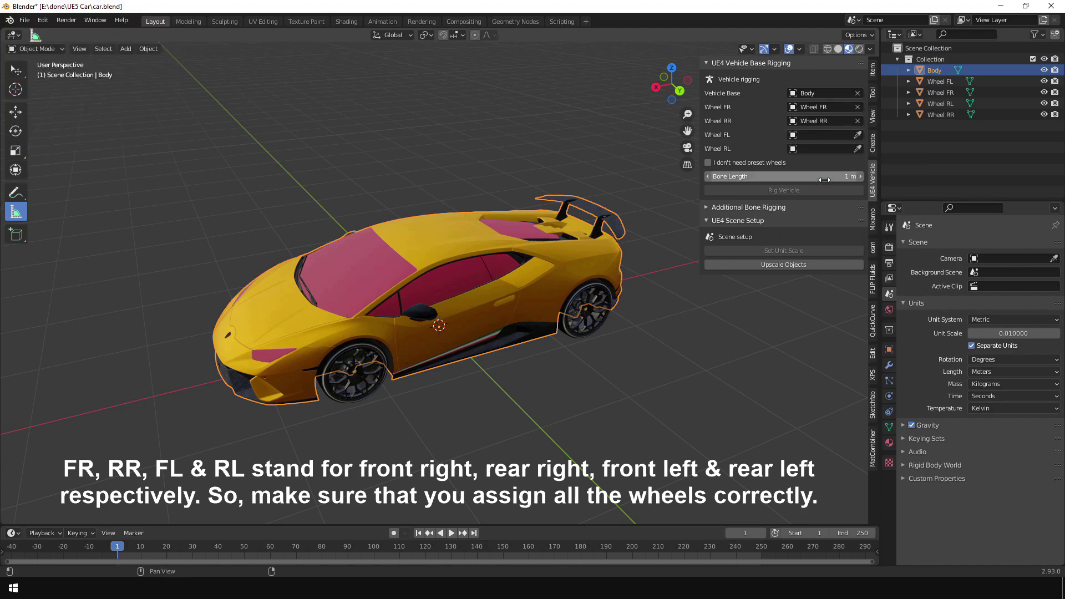
Sample the front left and rear left wheels from the model for the Wheel FL and Wheel RL rigging slots.
middle_drag(590, 325, 510, 342)
click(857, 135)
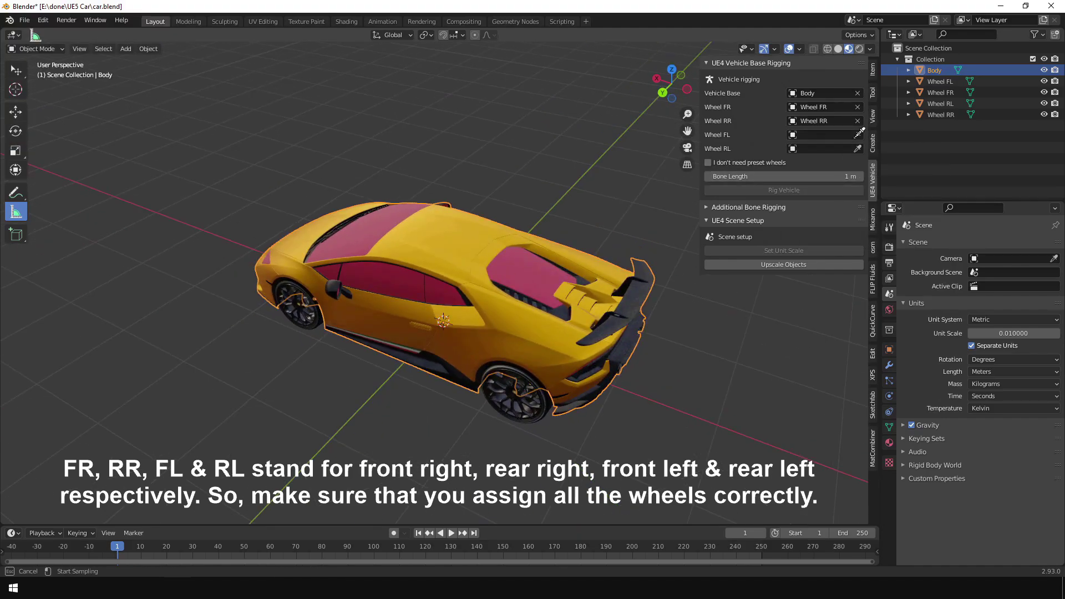
click(293, 307)
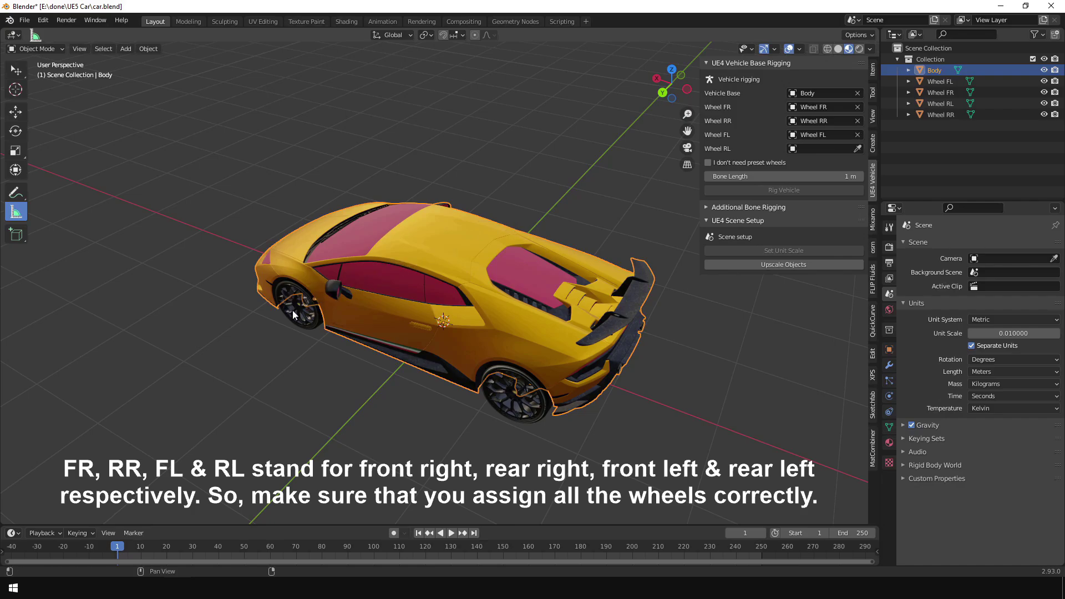
click(857, 149)
click(523, 390)
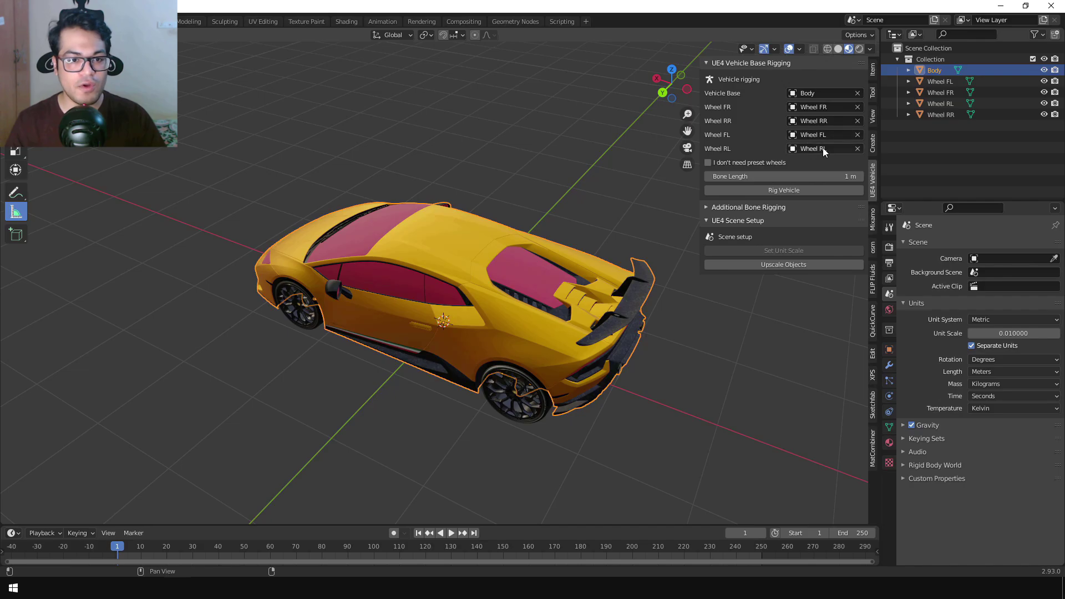
Set the vehicle rig's bone length to 0.5 m and view the car from its side.
click(783, 175)
text(.5)
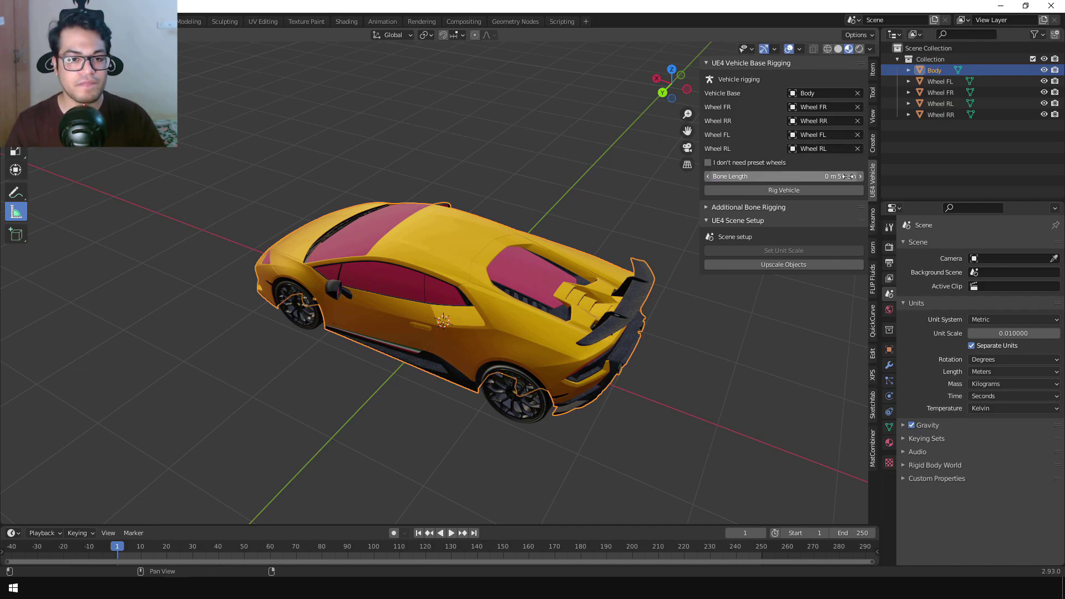
key(Return)
middle_drag(564, 321, 584, 301)
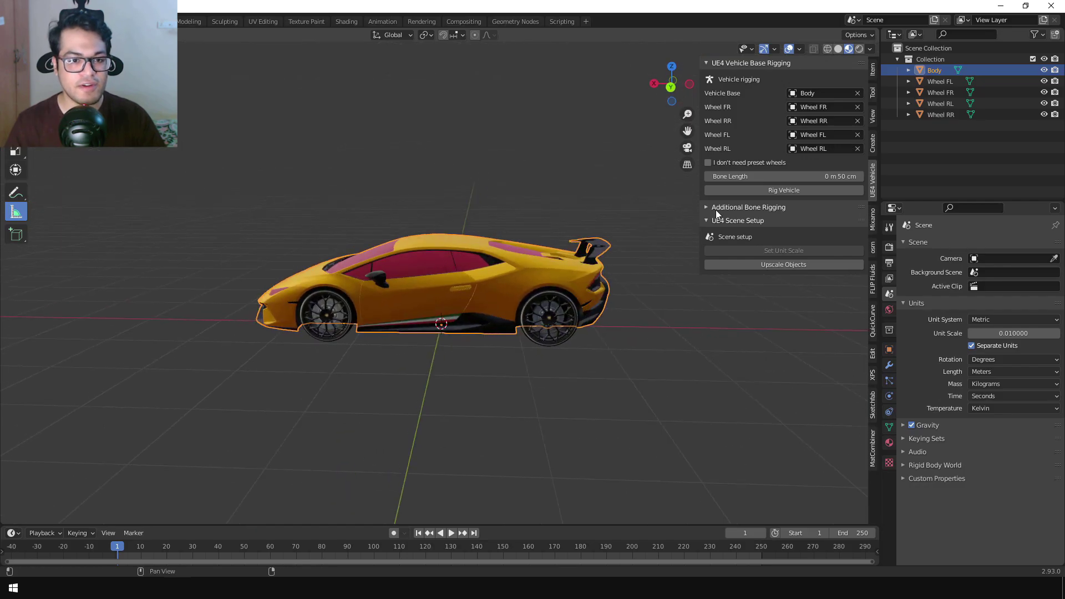
Rig the vehicle with the assigned body and wheels, hide the sidebar, and view the generated bones.
click(733, 192)
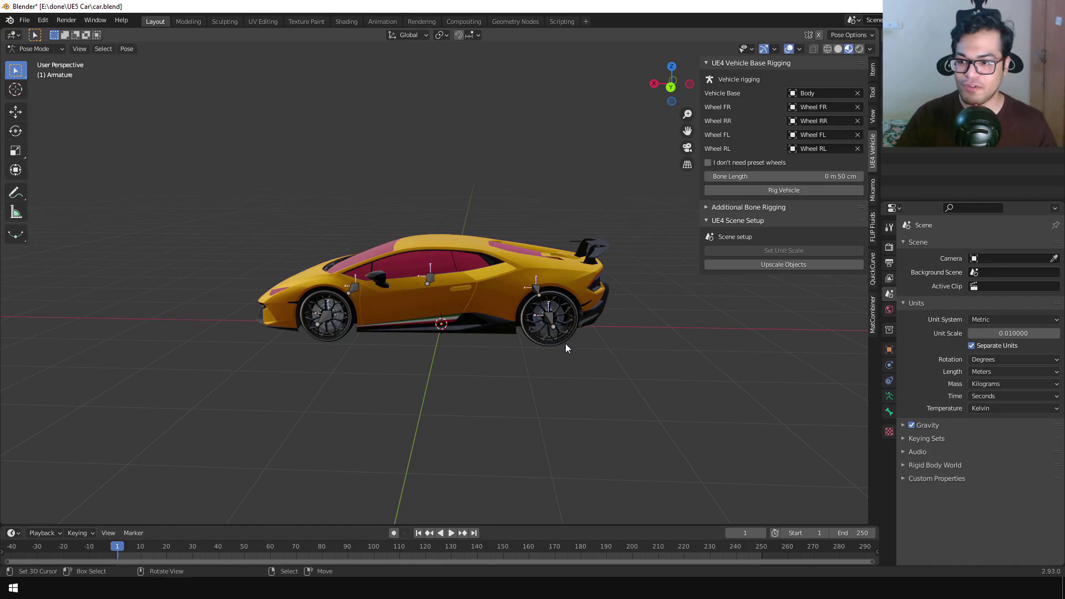
scroll(555, 348, up, 3)
middle_drag(543, 352, 481, 361)
key(n)
middle_drag(480, 361, 471, 363)
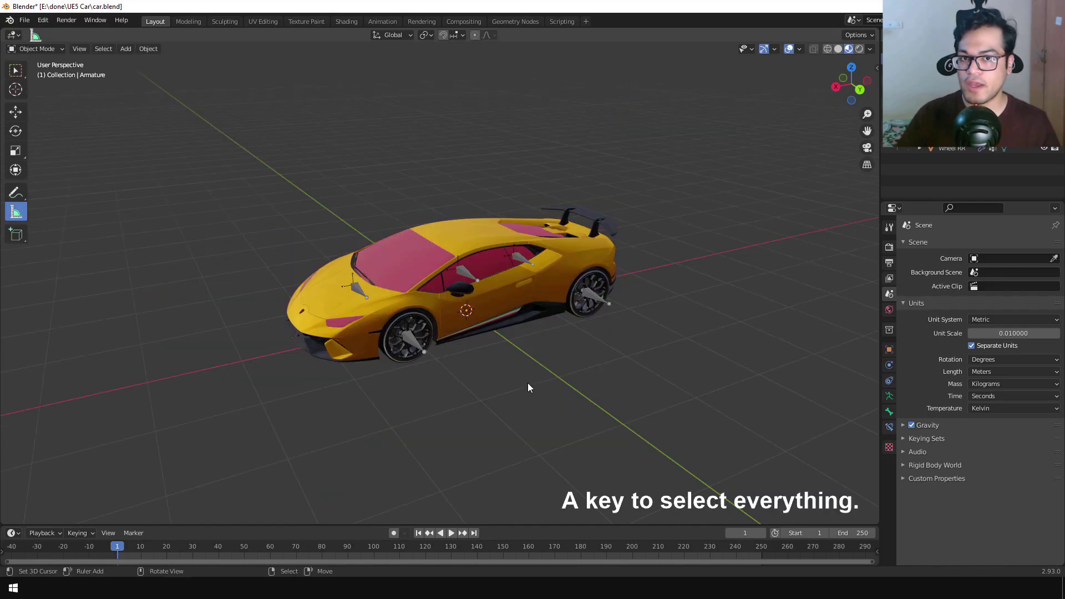
In Object Mode, select everything in the scene, including the car body, all four wheels and the armature.
key(a)
key(alt+a)
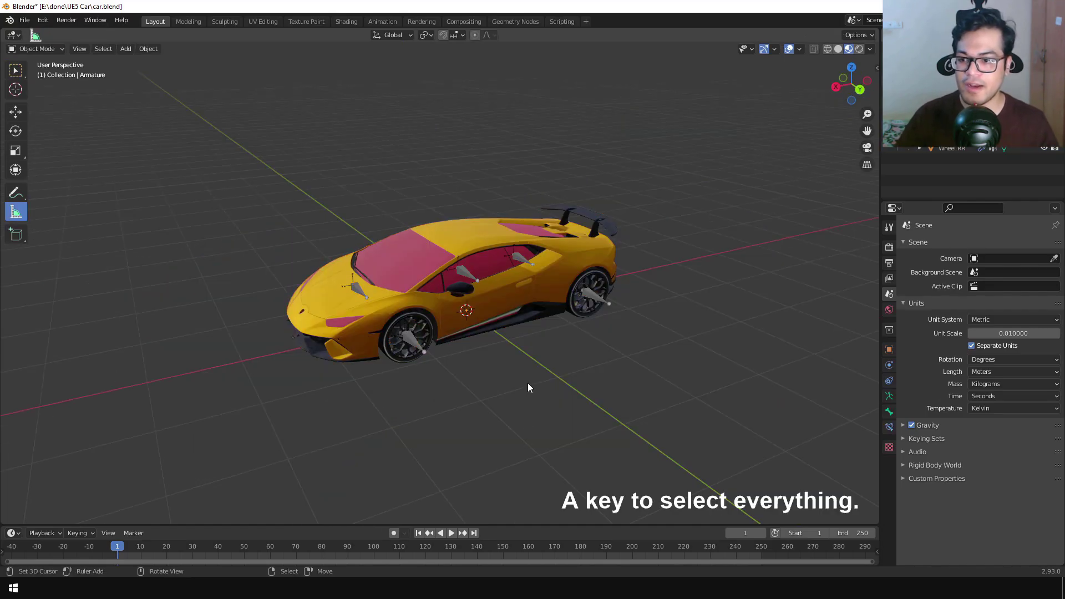
key(a)
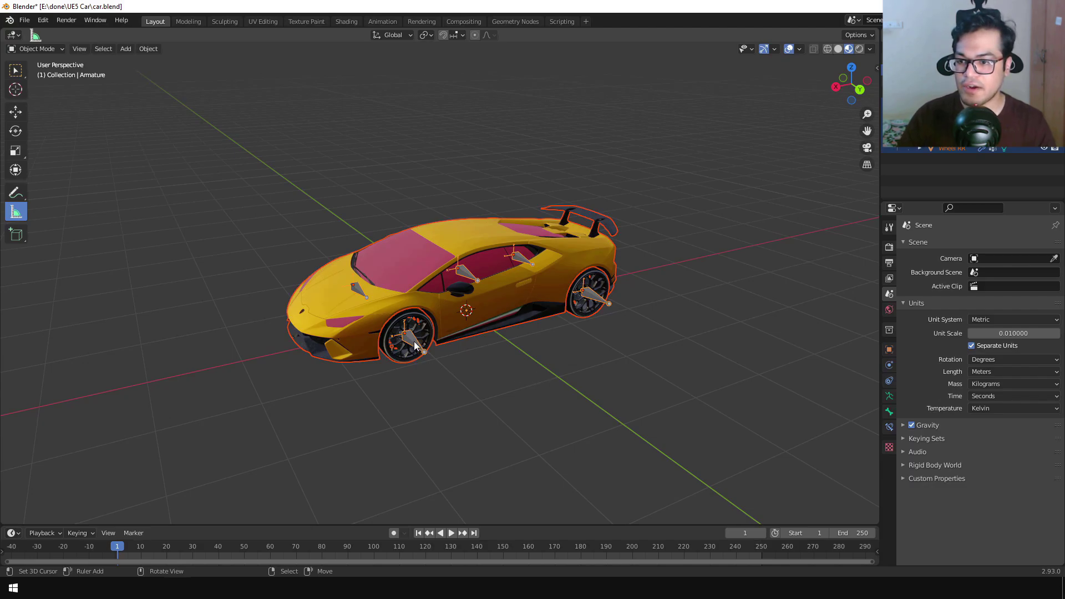
scroll(414, 341, up, 2)
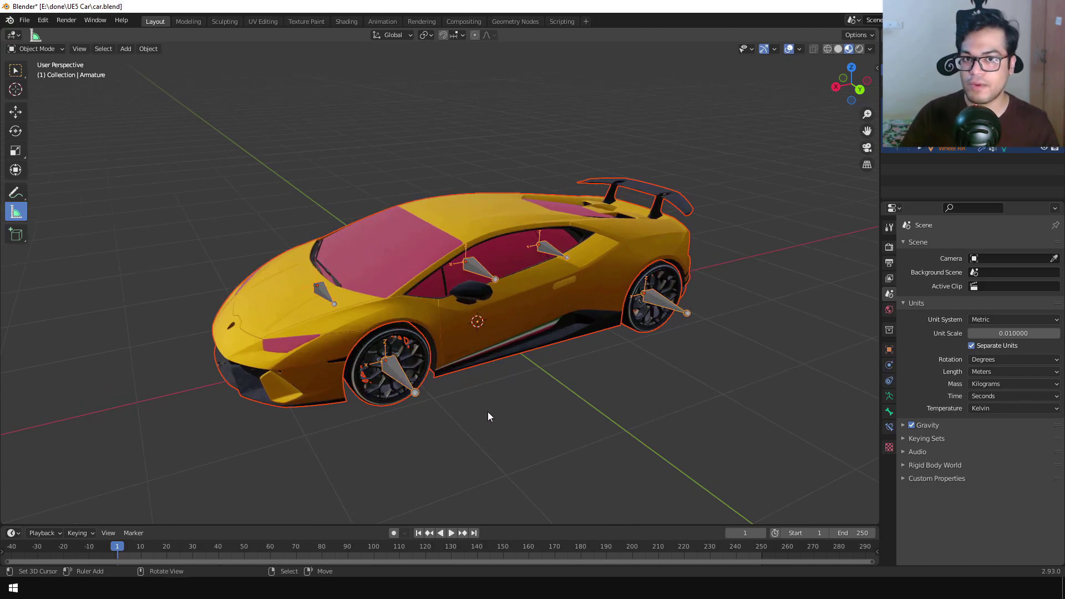
scroll(487, 412, down, 1)
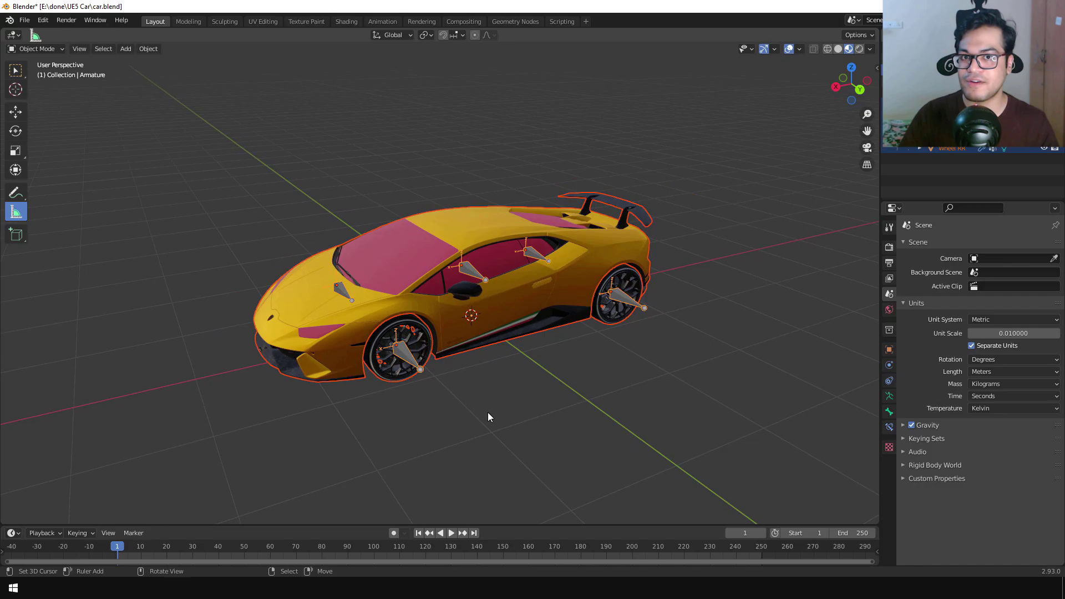
Start an FBX export with the path mode set to Copy, textures embedded, and the export limited to selected objects.
click(25, 20)
mouse_move(75, 184)
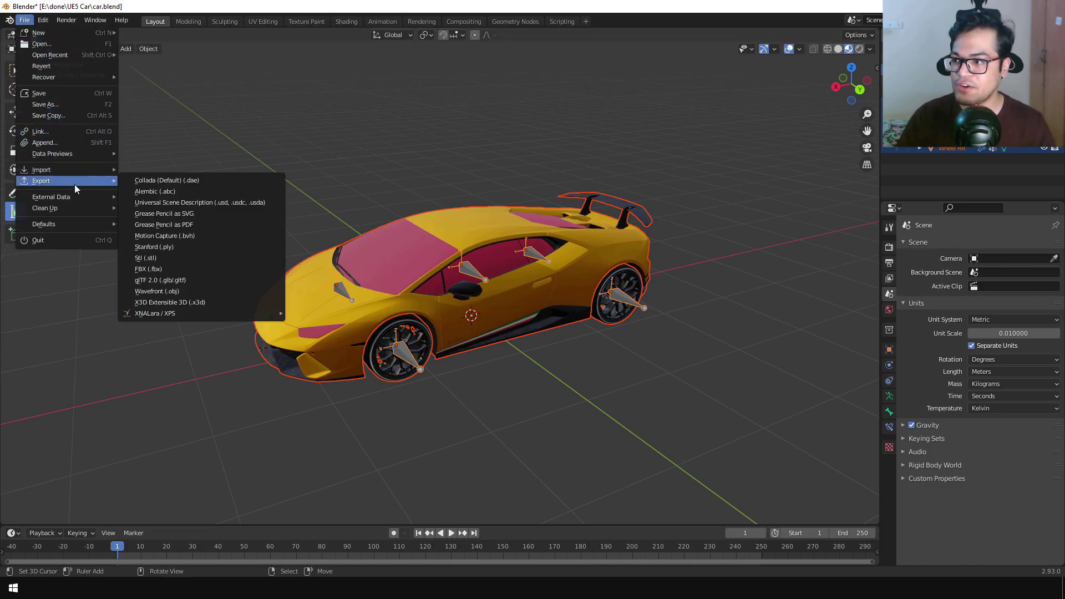
click(178, 269)
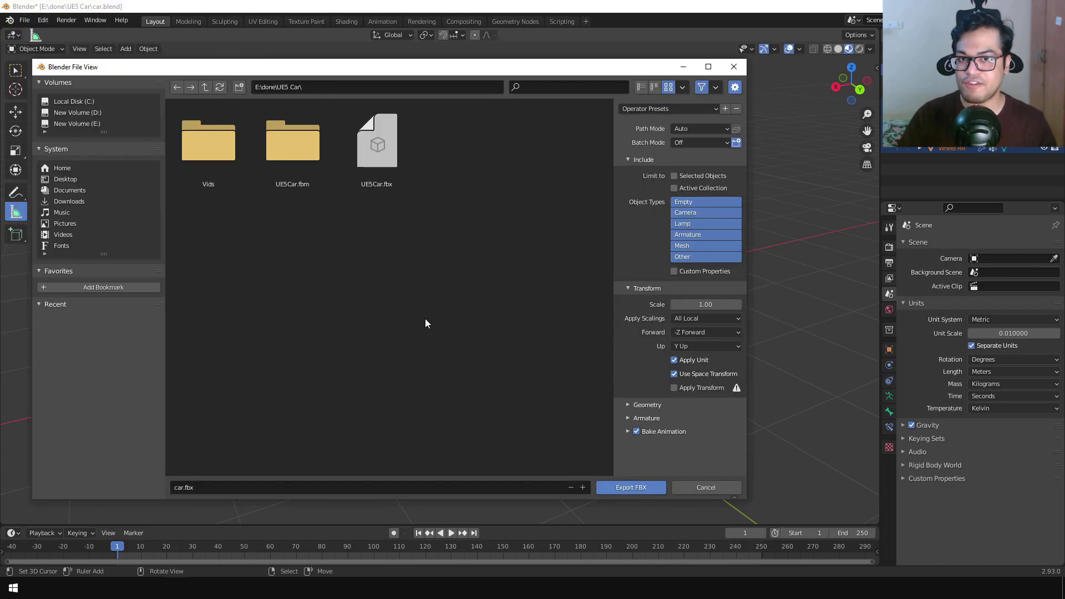
click(686, 131)
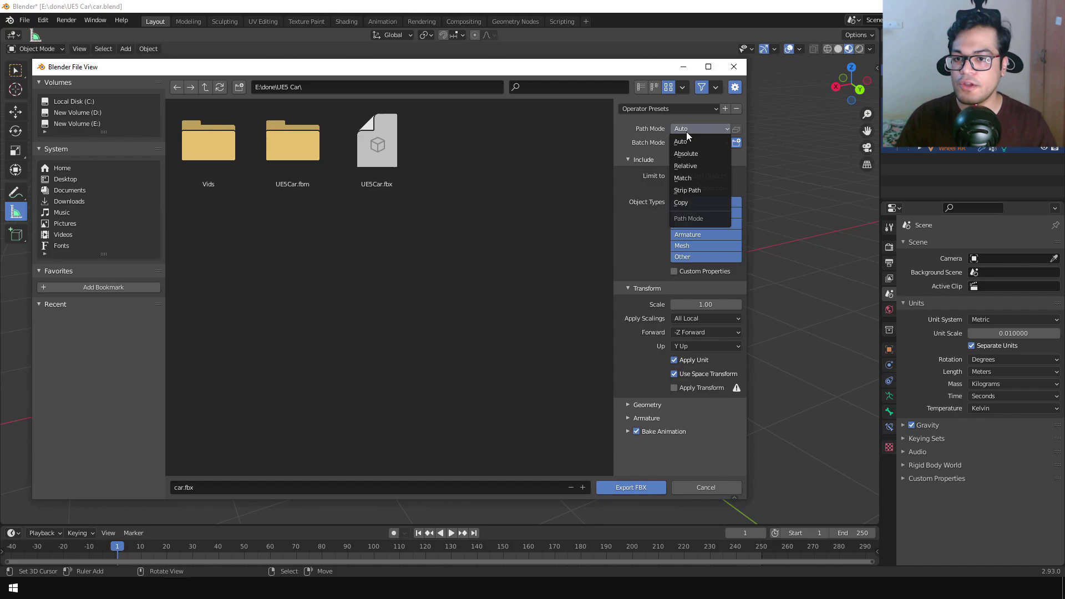
click(691, 201)
click(736, 129)
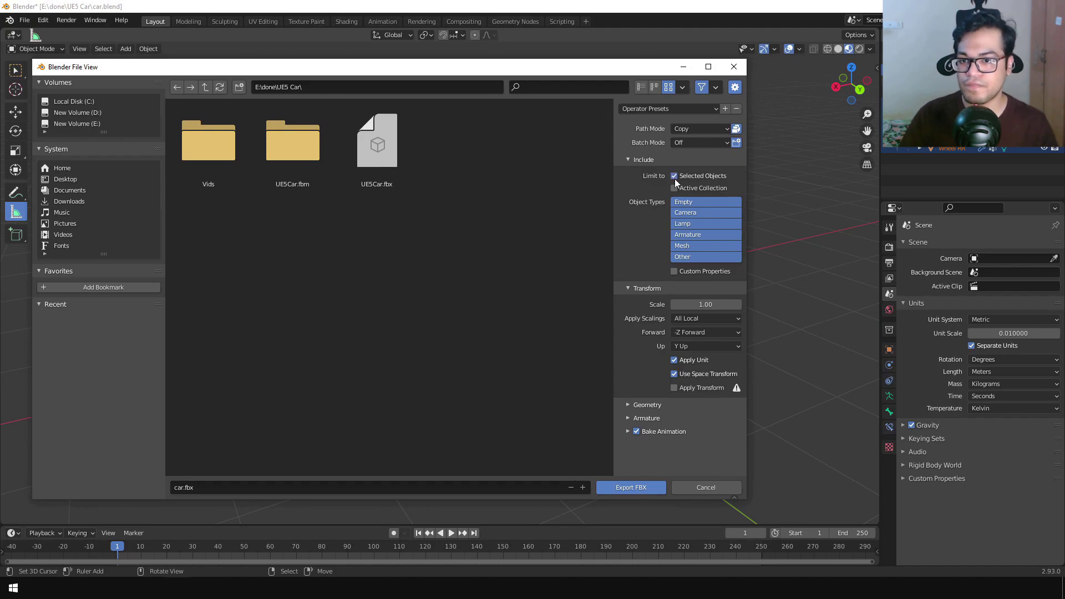
Restrict the exported object types to Armature, Mesh and Other, and set the axes to X Forward and Z Up.
click(683, 235)
shift+click(687, 246)
shift+click(688, 256)
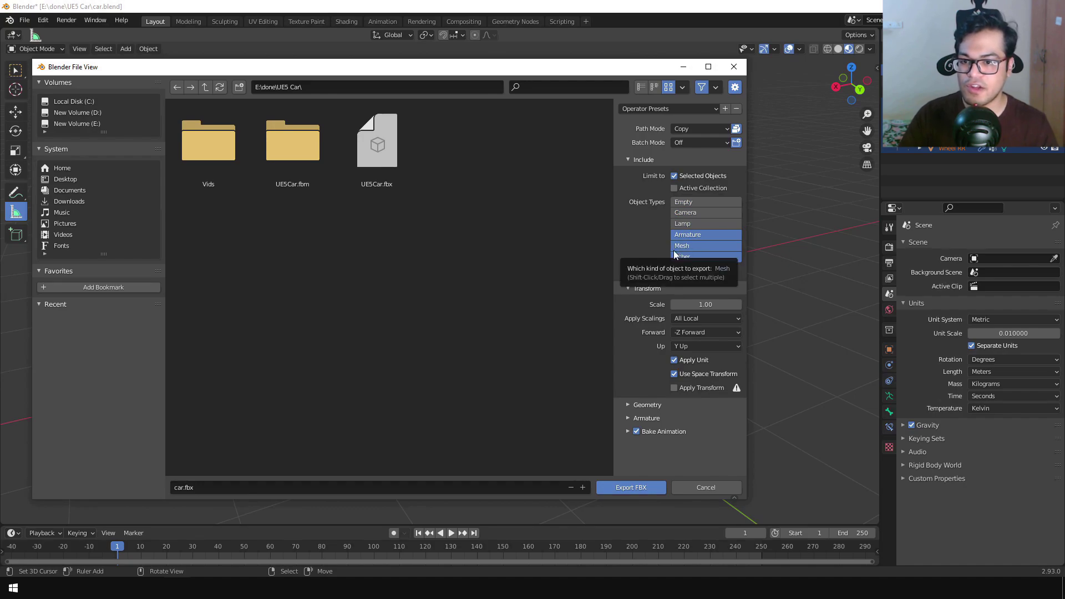
click(684, 331)
click(687, 342)
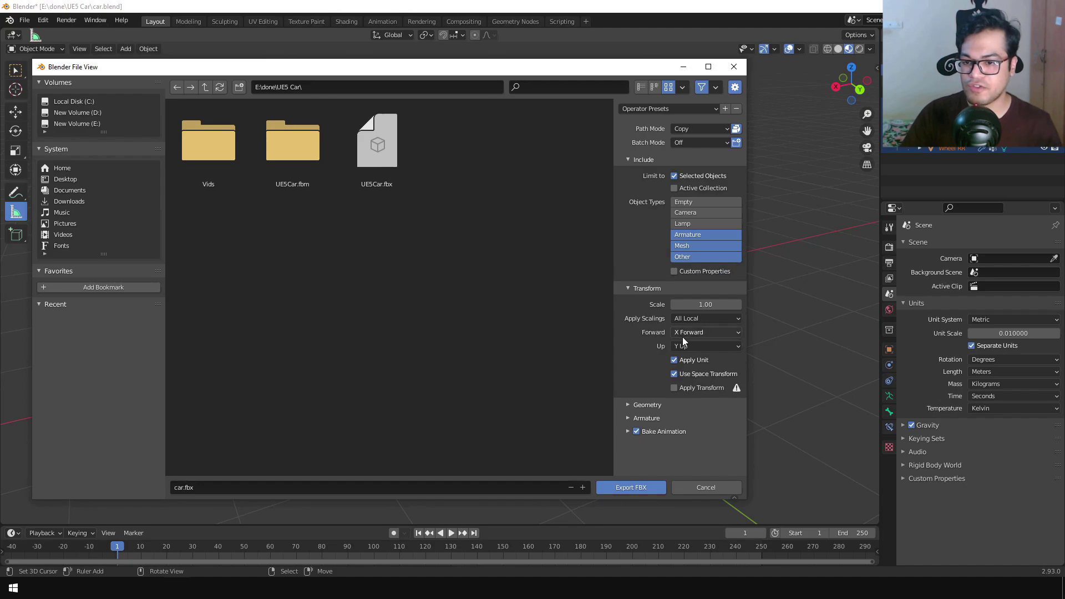
click(697, 347)
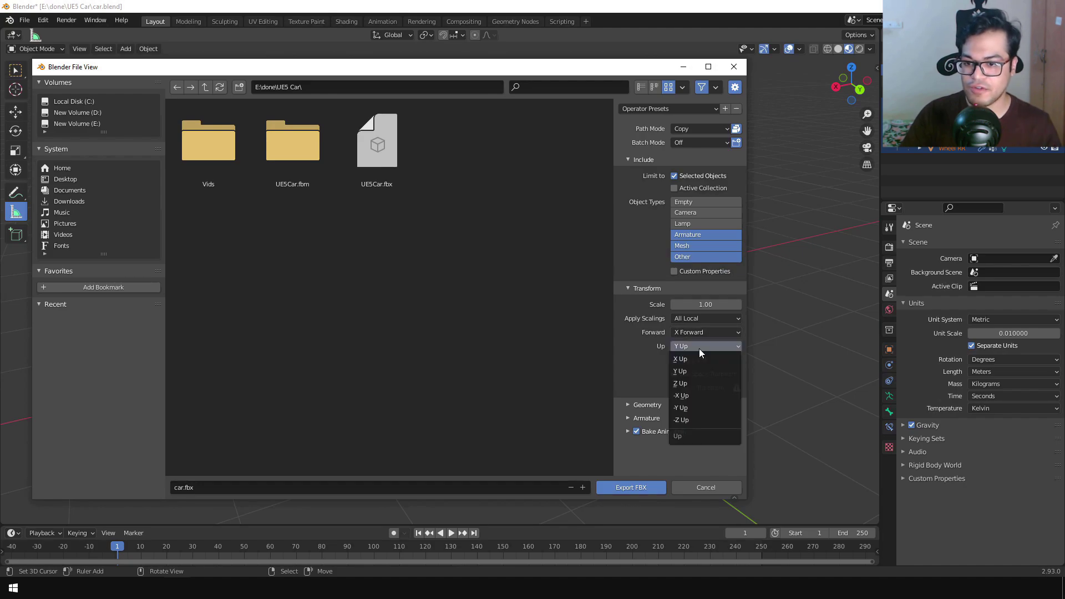
click(696, 384)
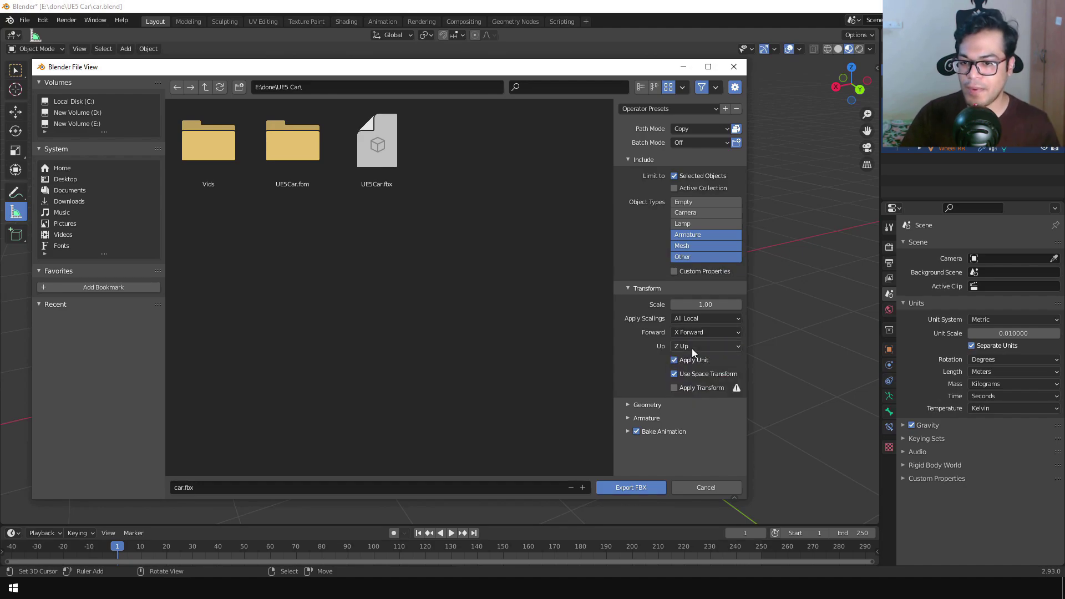
Set the FBX export's geometry smoothing to Face.
click(638, 405)
scroll(638, 409, down, 2)
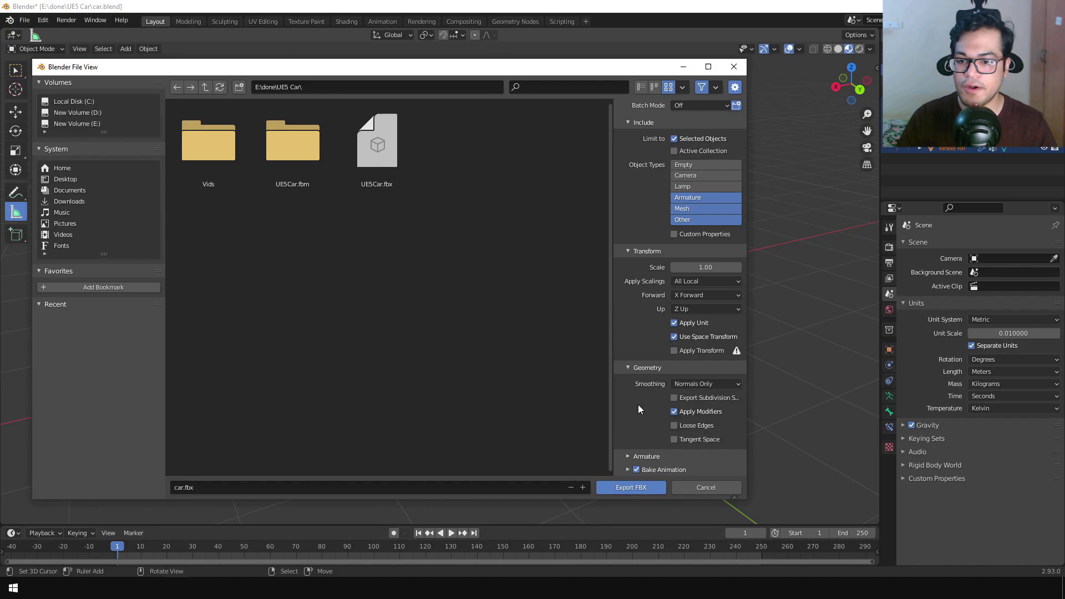
click(693, 383)
click(687, 408)
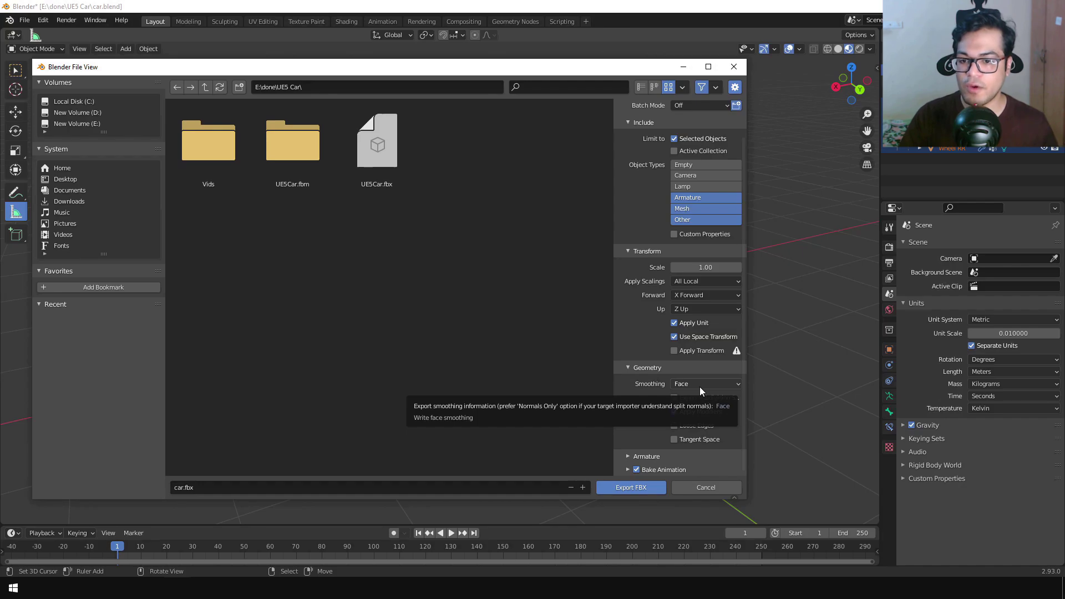
Disable Add Leaf Bones and Bake Animation in the FBX export, and review the export settings.
click(637, 456)
scroll(643, 406, down, 3)
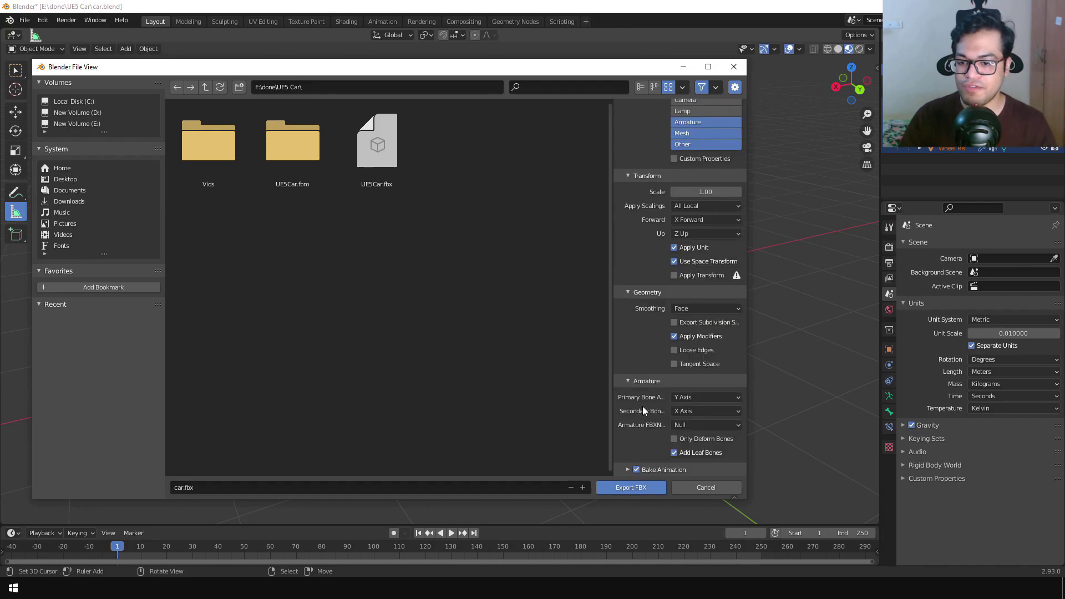
click(674, 452)
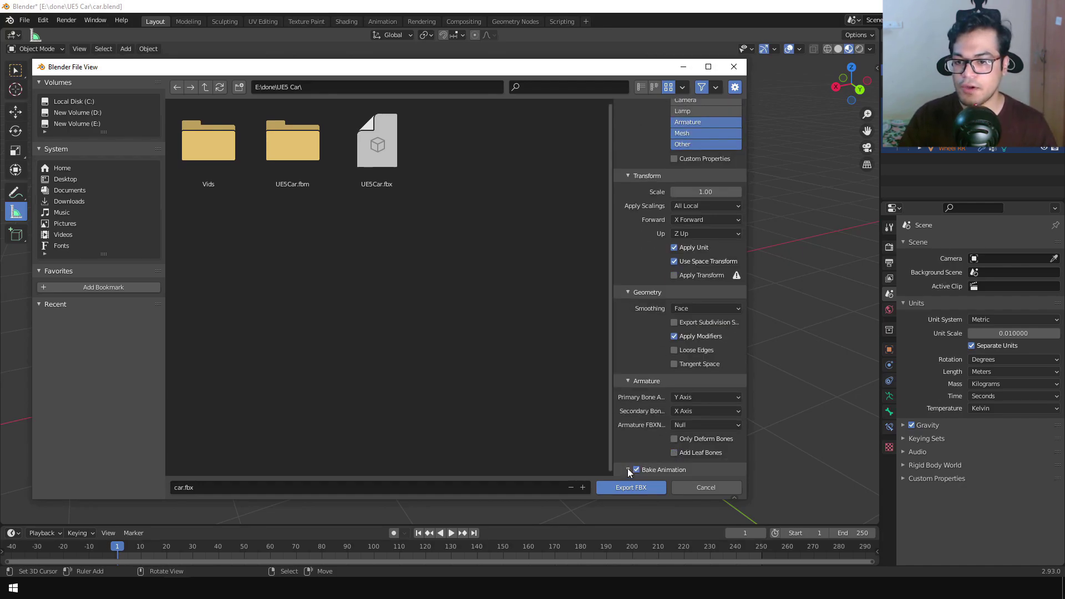
click(627, 469)
scroll(650, 407, down, 4)
click(636, 381)
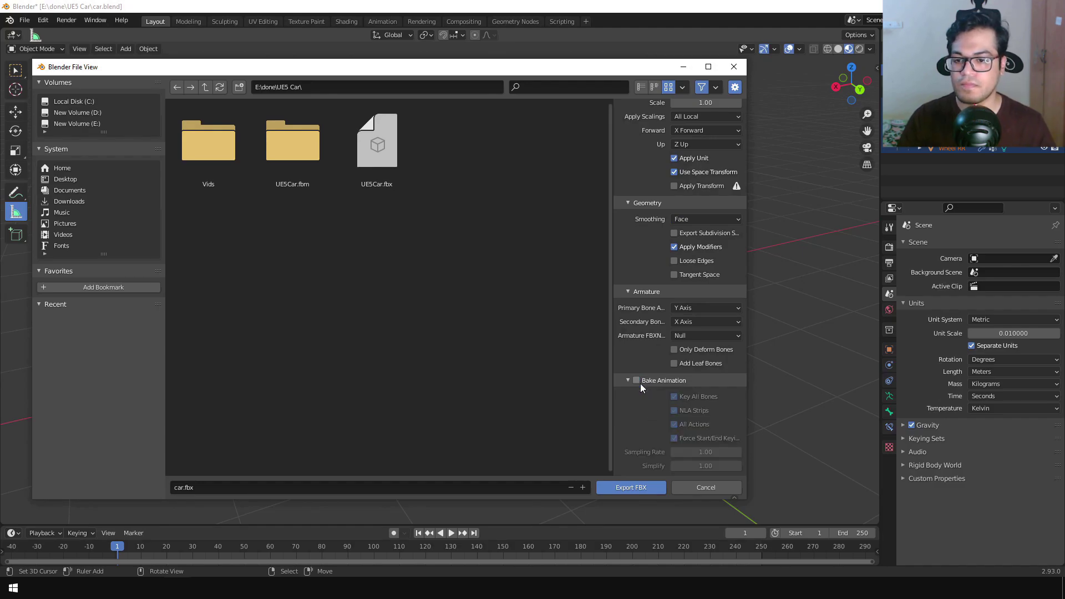
scroll(663, 416, up, 8)
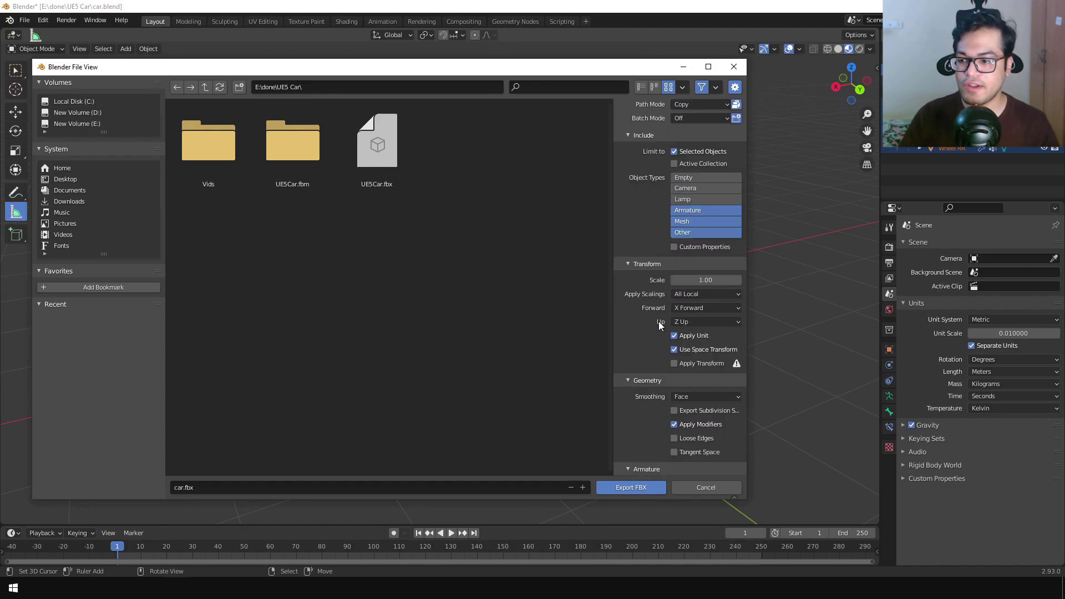
scroll(641, 331, up, 2)
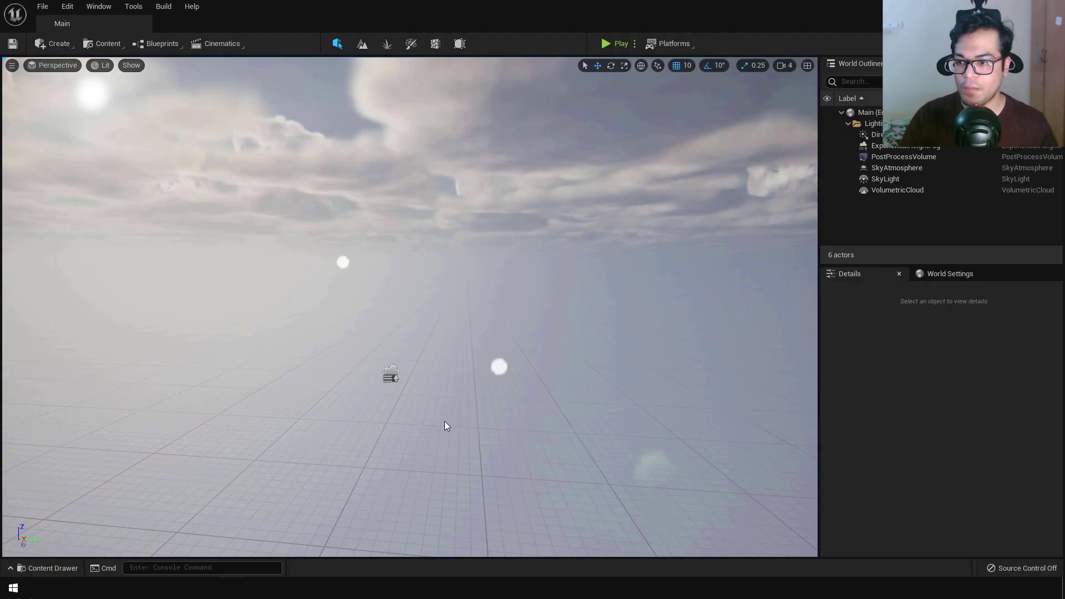
Switch to Unreal Editor and choose UE5Car.fbx for import into the Car content folder.
mouse_move(410, 307)
right_down()
mouse_move(277, 244)
mouse_move(272, 302)
mouse_move(396, 299)
right_up()
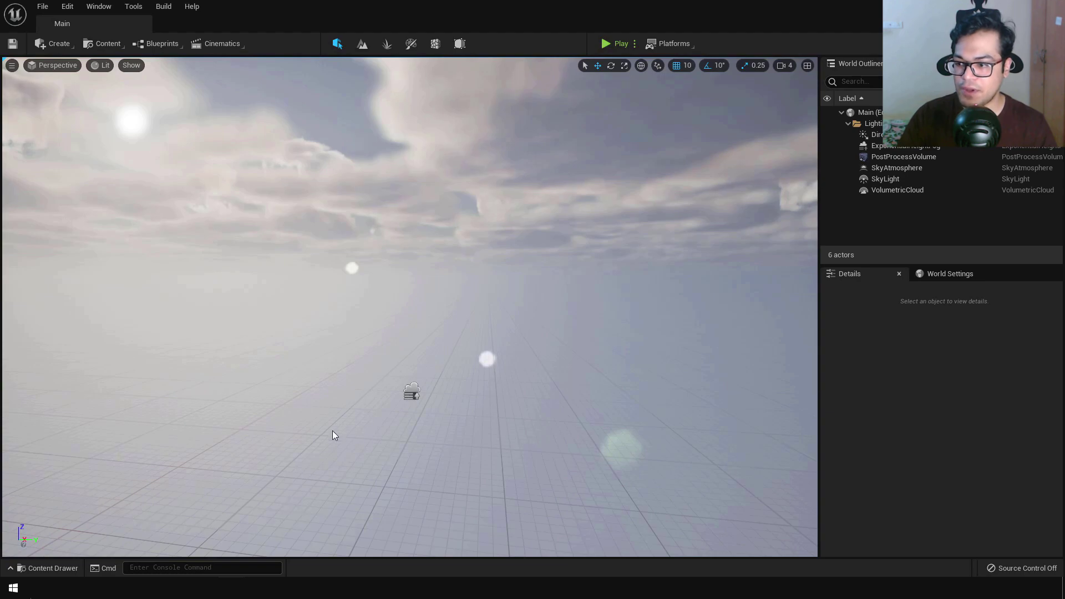
key(ctrl+space)
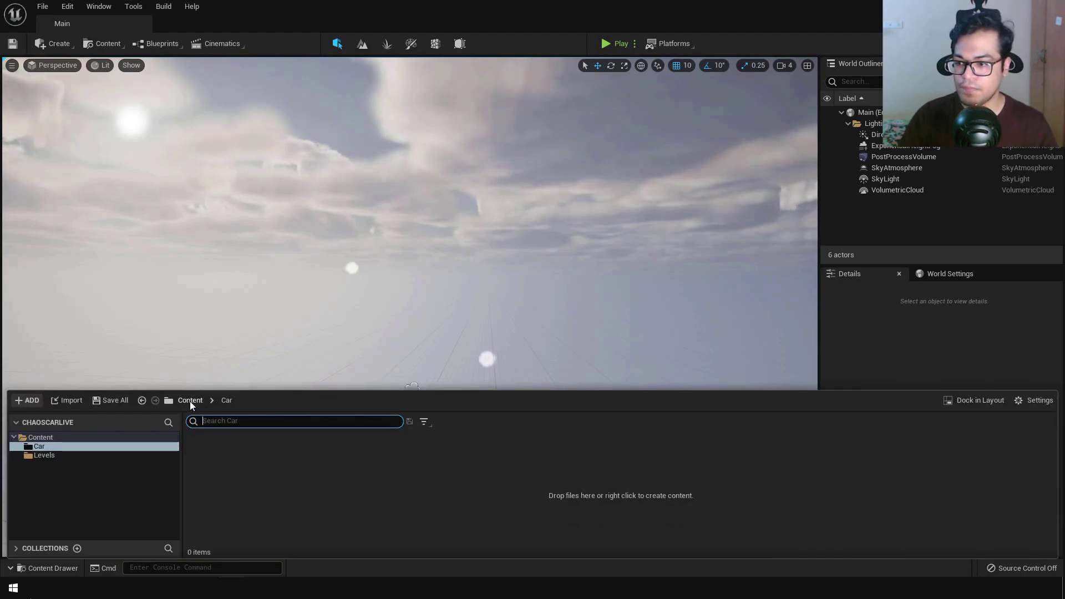
right_click(482, 499)
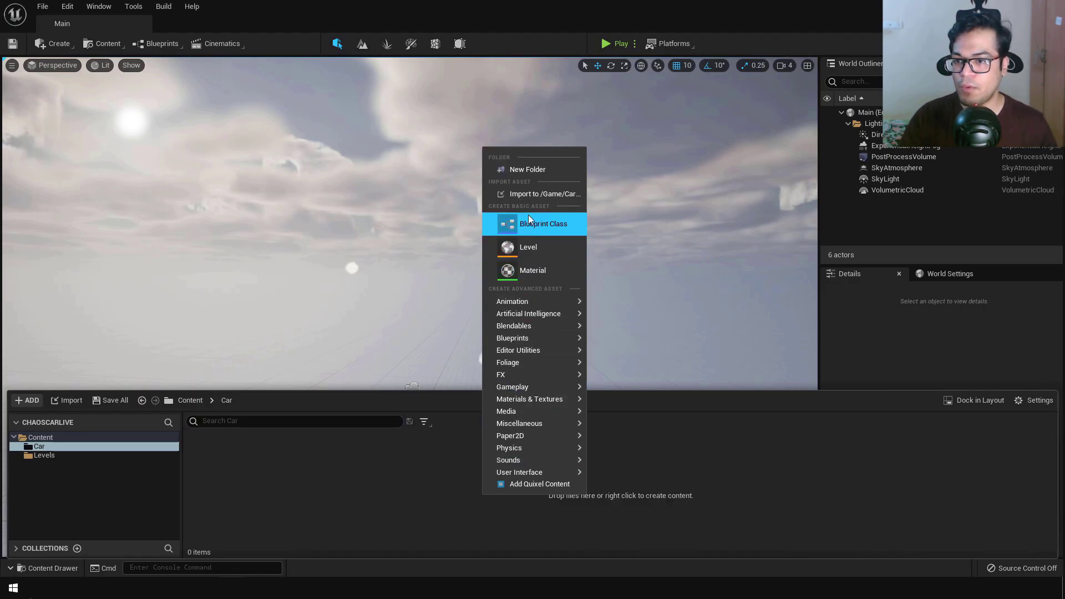
click(527, 194)
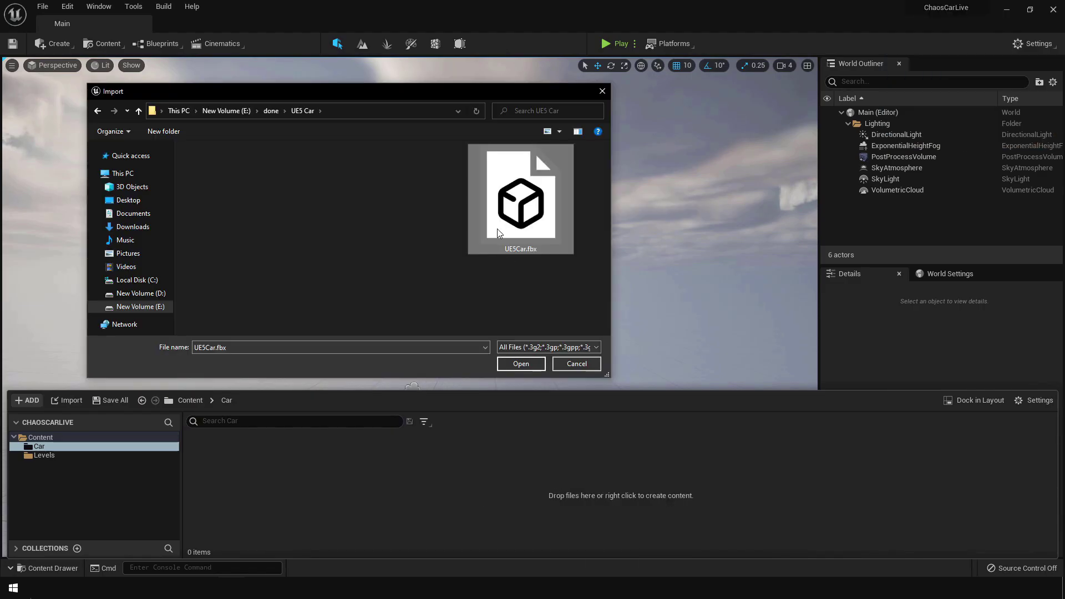
click(518, 365)
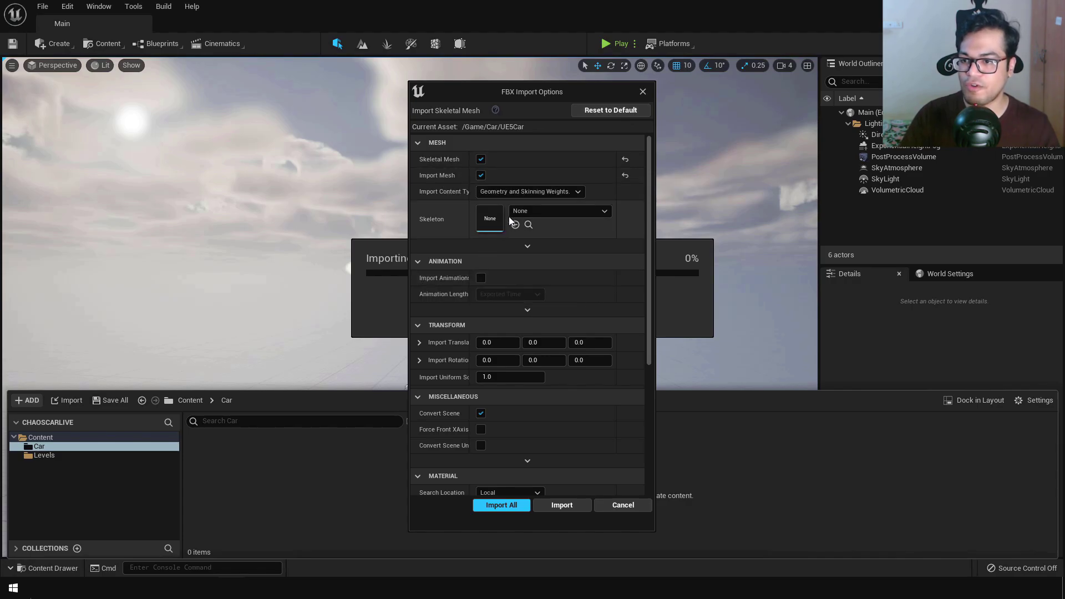
Review the FBX skeletal mesh import options and import everything with them.
scroll(594, 392, down, 7)
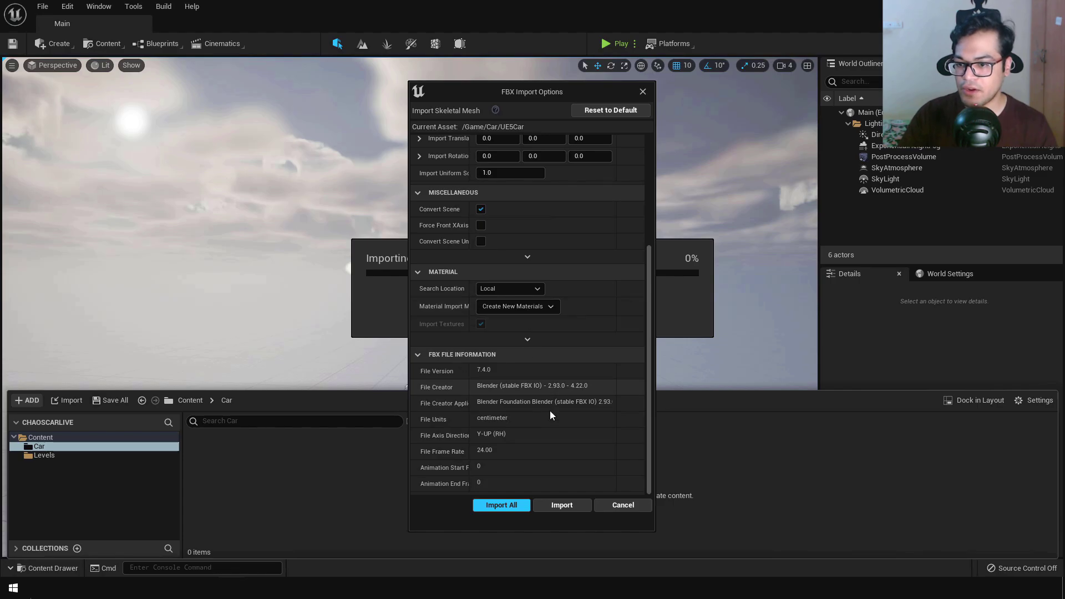
scroll(555, 417, up, 3)
scroll(555, 417, down, 3)
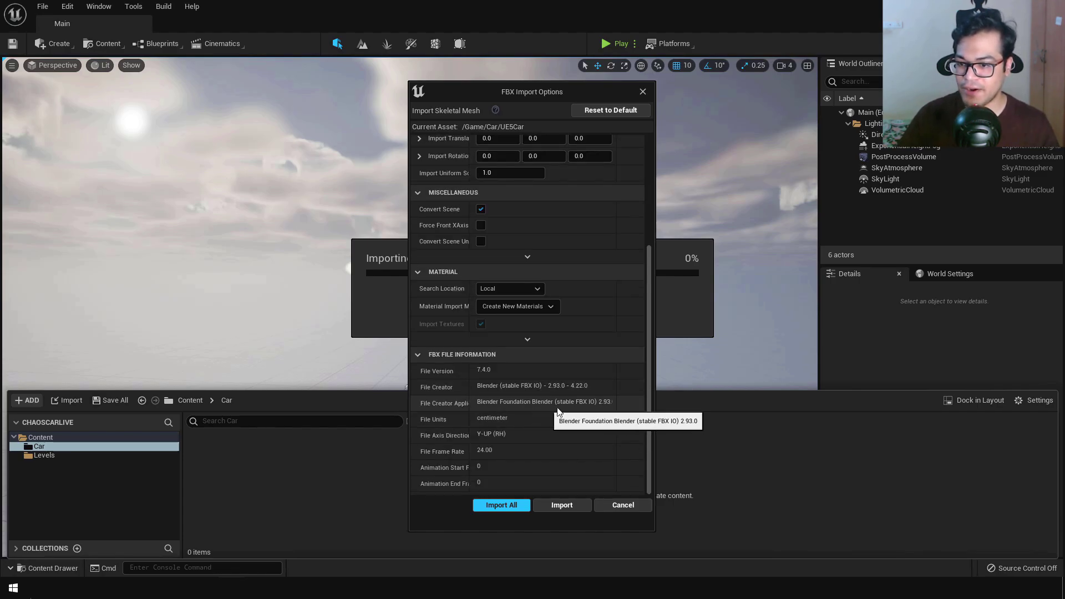
click(501, 505)
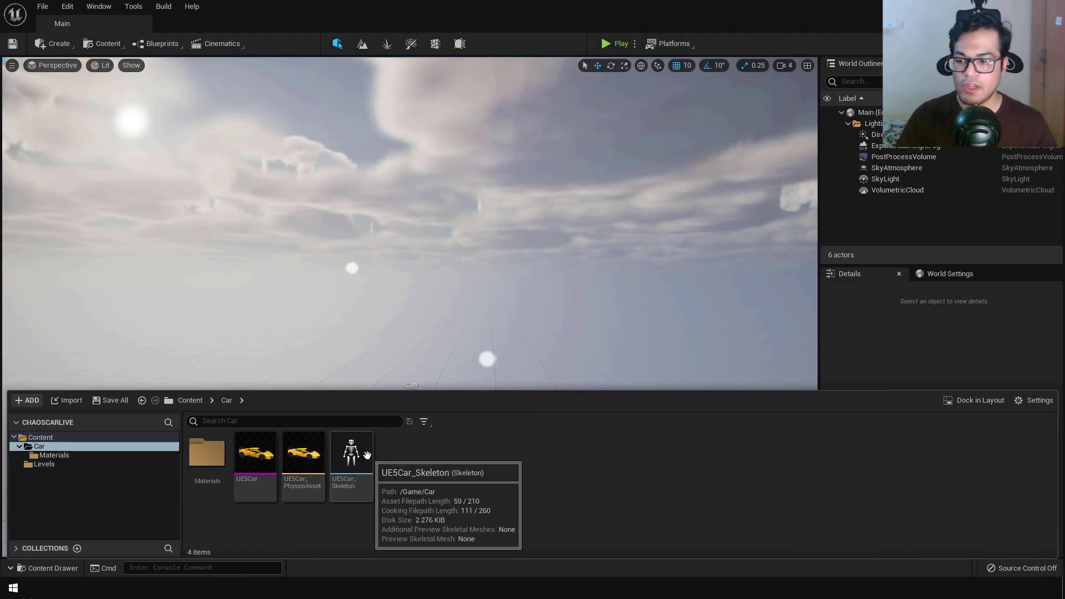
Look through the imported materials and textures in the Materials folder and return to the Car folder.
double_click(207, 454)
scroll(905, 464, down, 1)
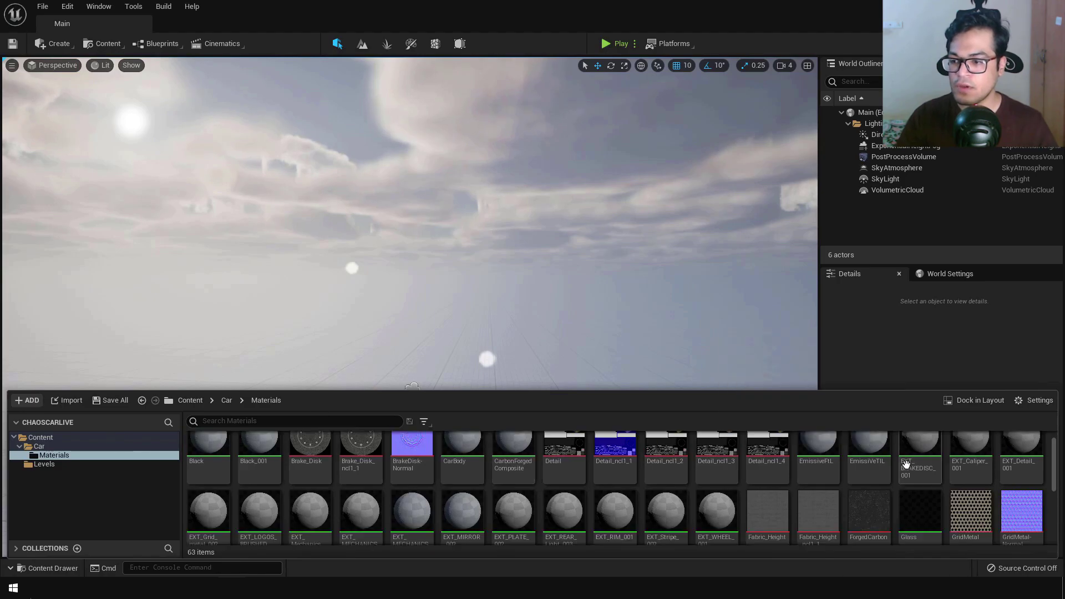
scroll(270, 491, up, 1)
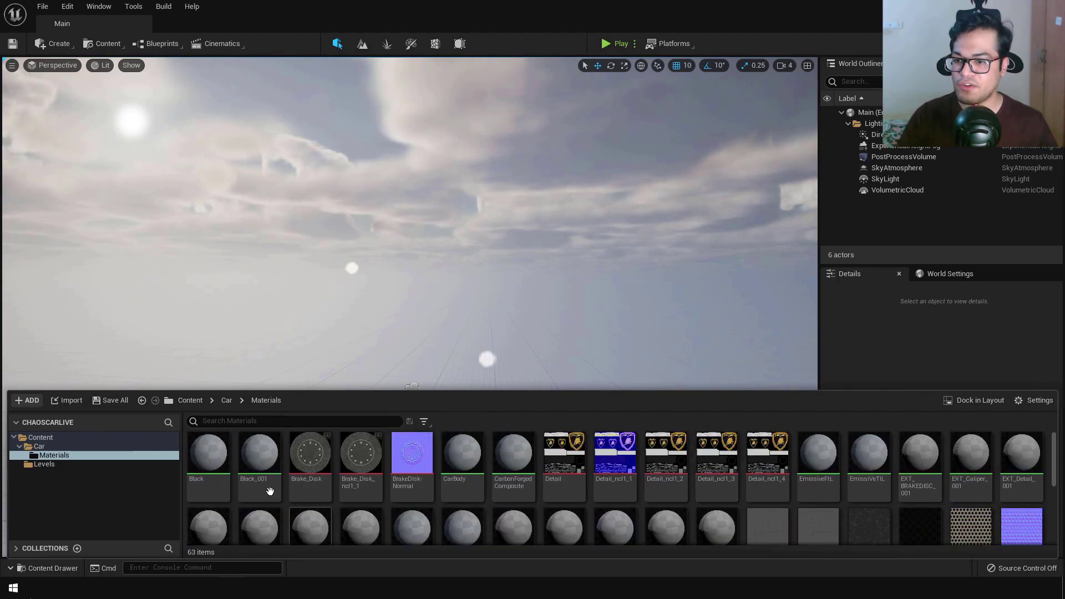
click(228, 400)
Open the UE5Car skeletal mesh and examine the imported car from the front and side.
double_click(266, 464)
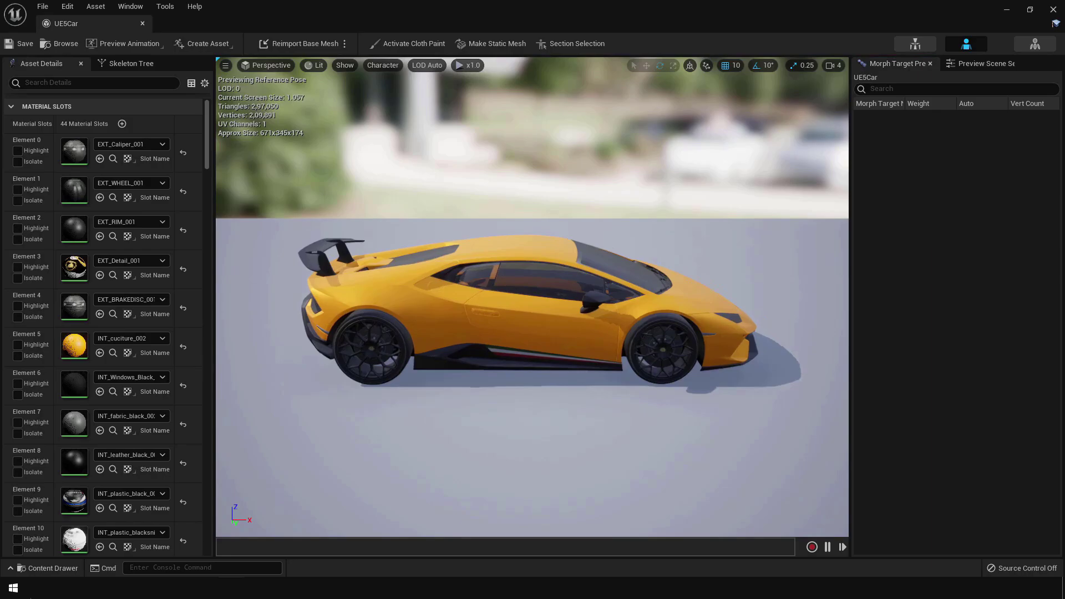
alt+drag(543, 294, 400, 311)
alt+right_drag(399, 311, 443, 300)
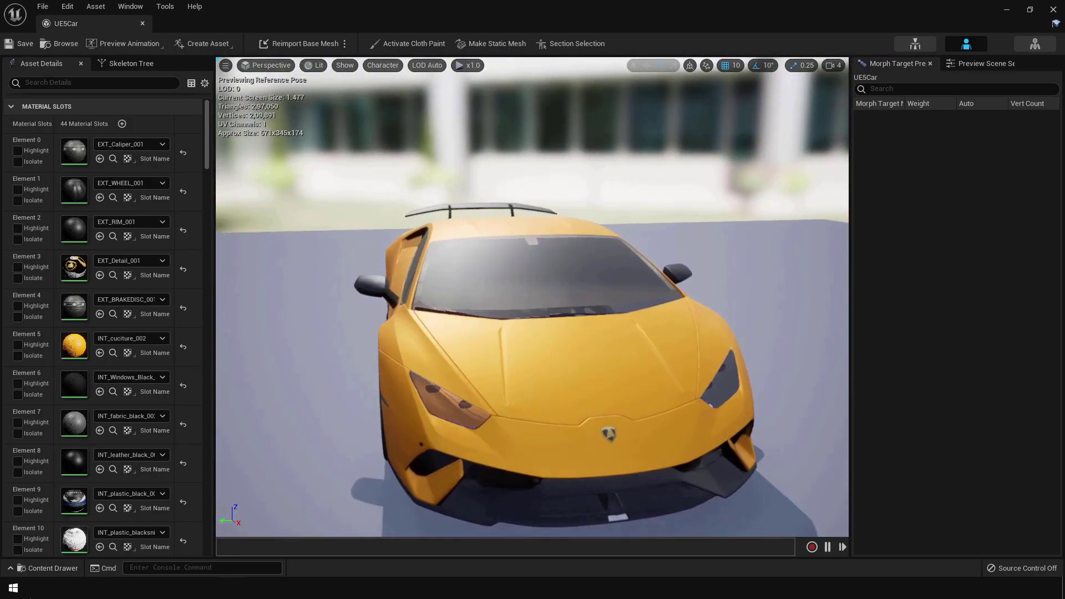
key(a)
right_drag(569, 428, 693, 419)
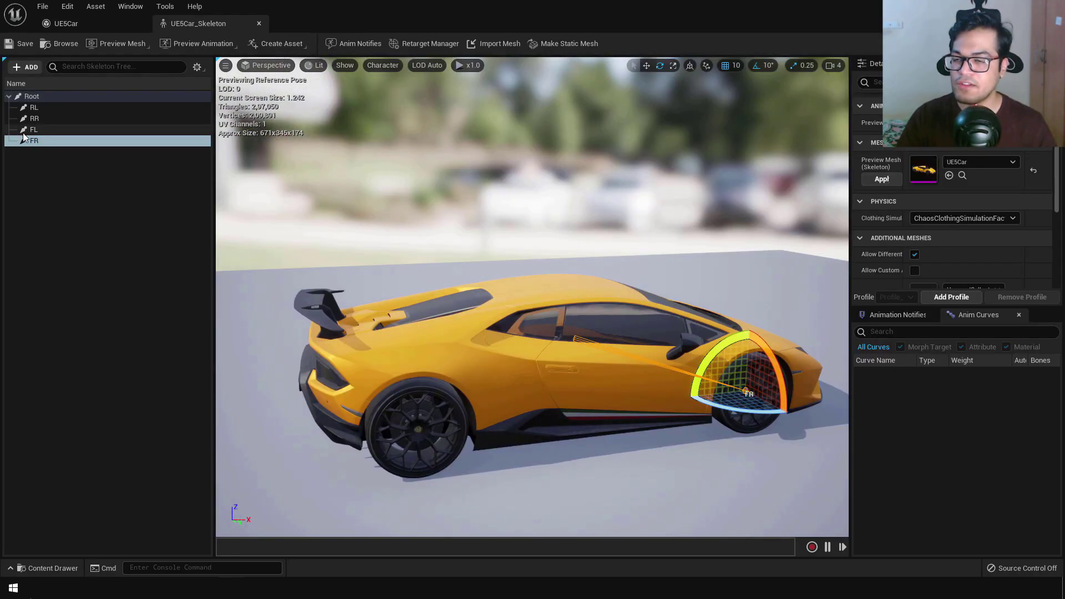
Check the position of each wheel bone (FL, RR, RL and FR) in the UE5Car skeleton.
click(33, 129)
click(34, 118)
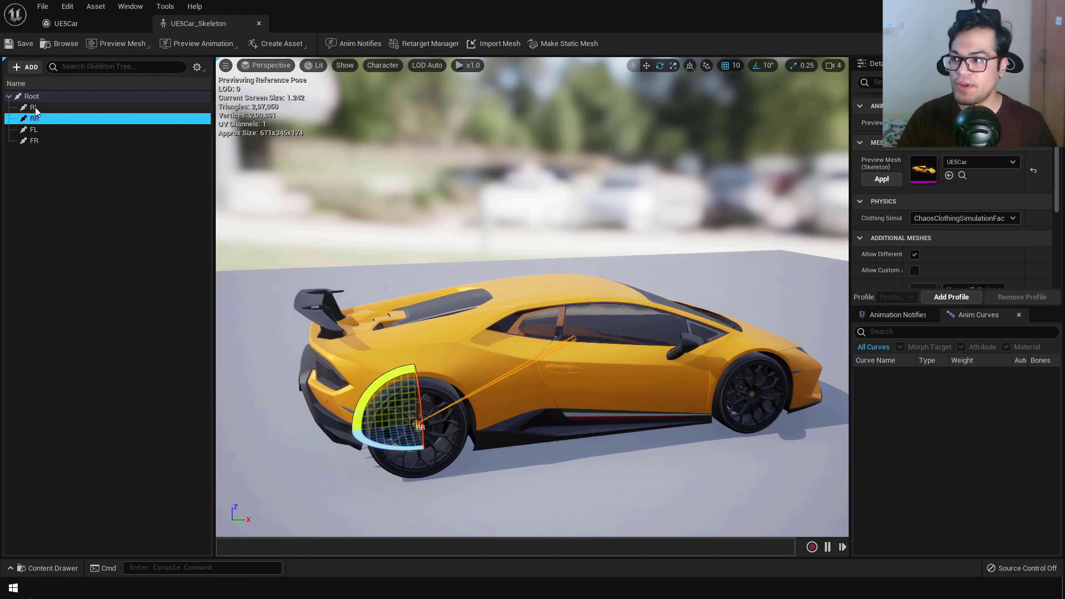
click(33, 107)
click(41, 119)
click(41, 129)
click(41, 141)
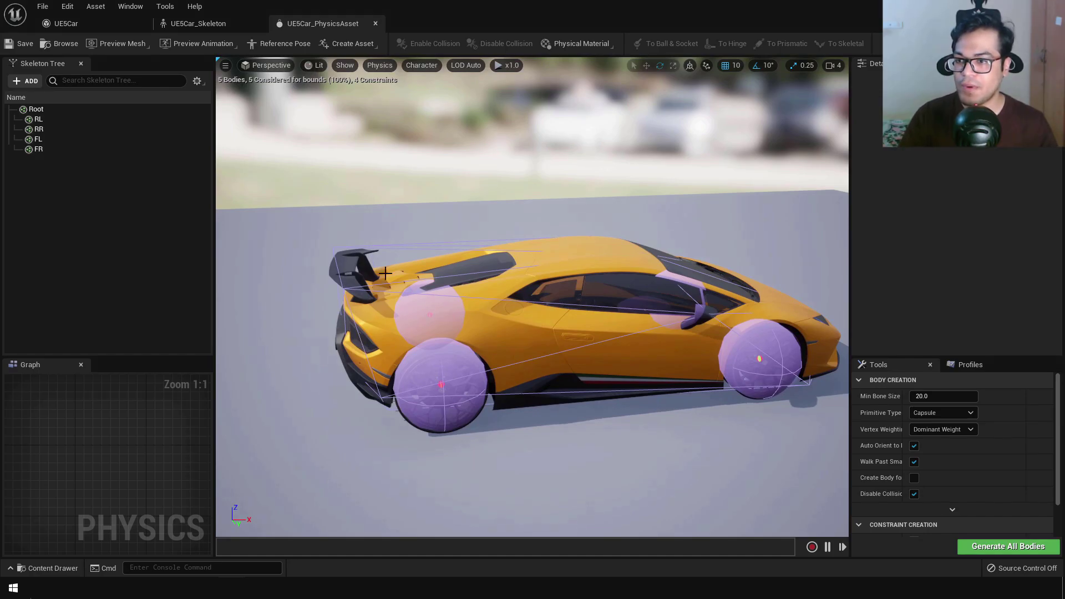
Examine the Root, RL, RR, FL and FR physics bodies in UE5Car_PhysicsAsset.
click(85, 110)
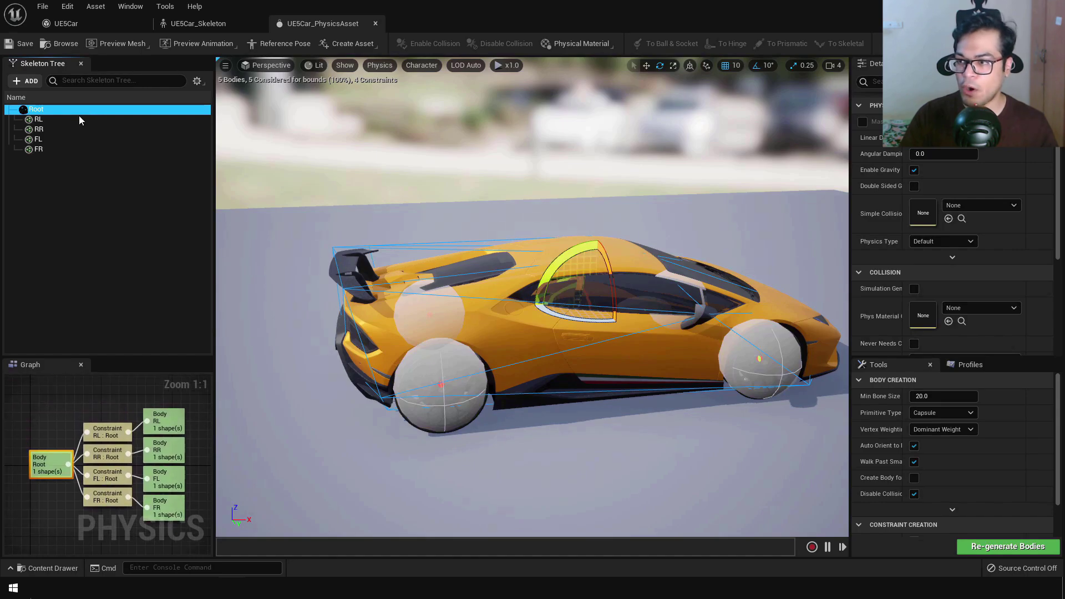
click(78, 119)
click(76, 129)
click(73, 138)
click(72, 149)
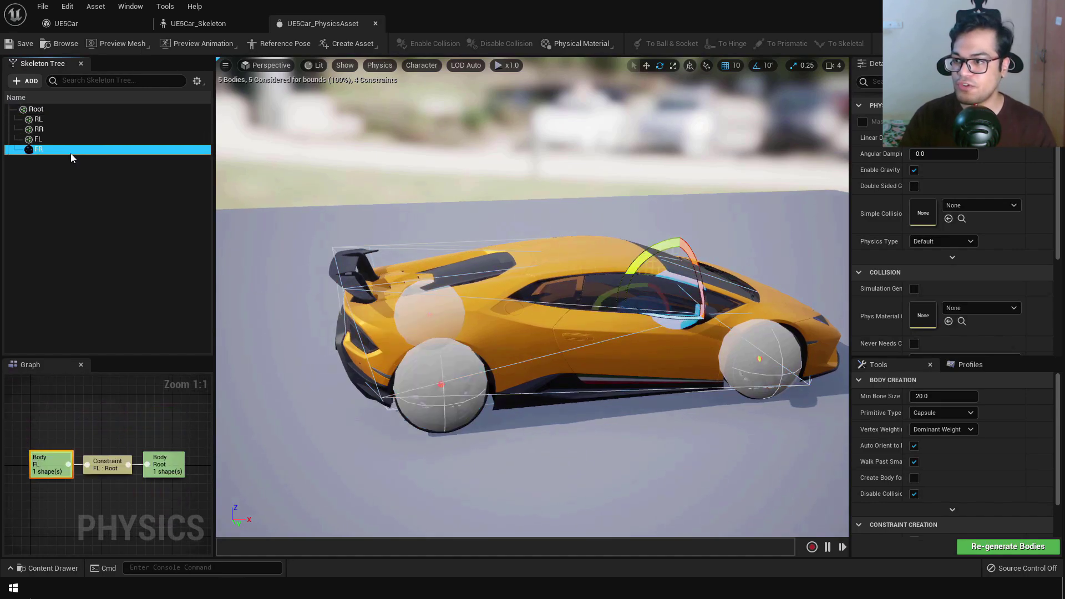
Show all bones in the physics asset's skeleton tree and delete the Root, RL, RR, FL and FR physics bodies.
click(197, 82)
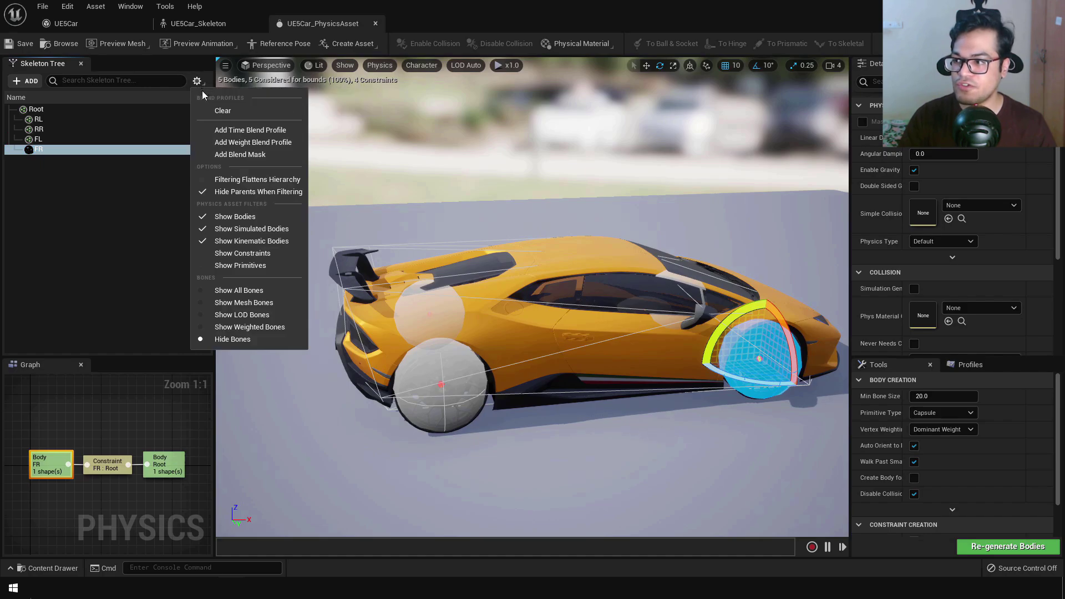
click(258, 292)
click(54, 121)
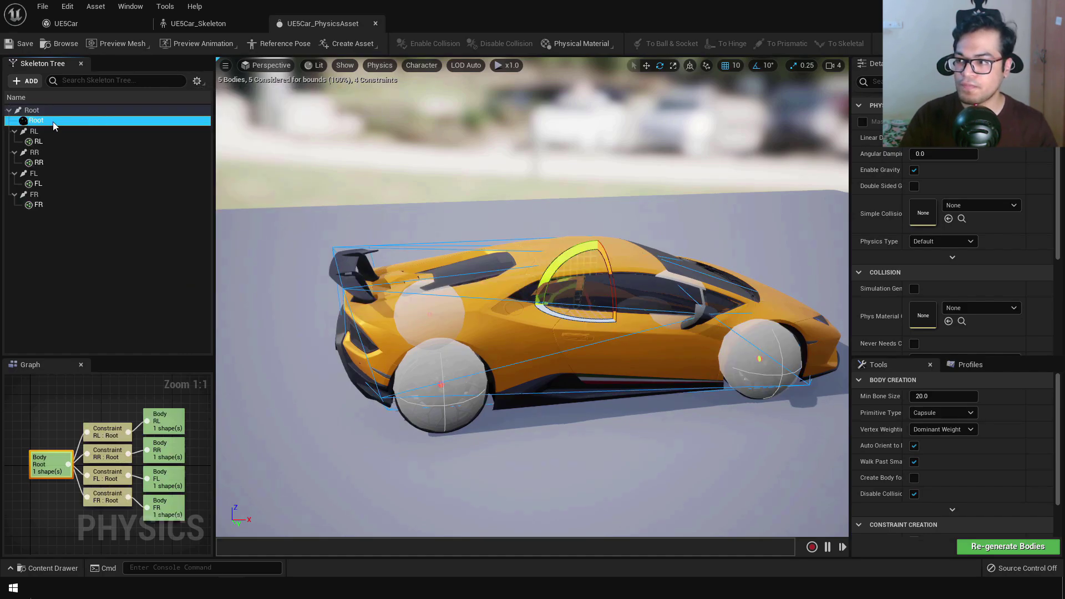
ctrl+click(51, 141)
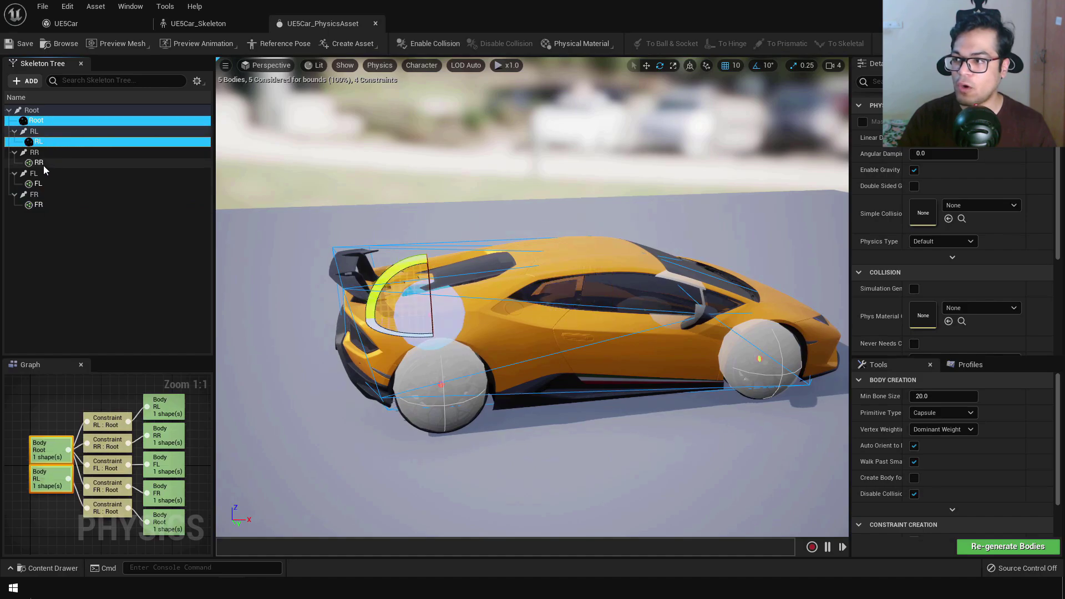
ctrl+click(41, 163)
ctrl+click(39, 184)
ctrl+click(41, 204)
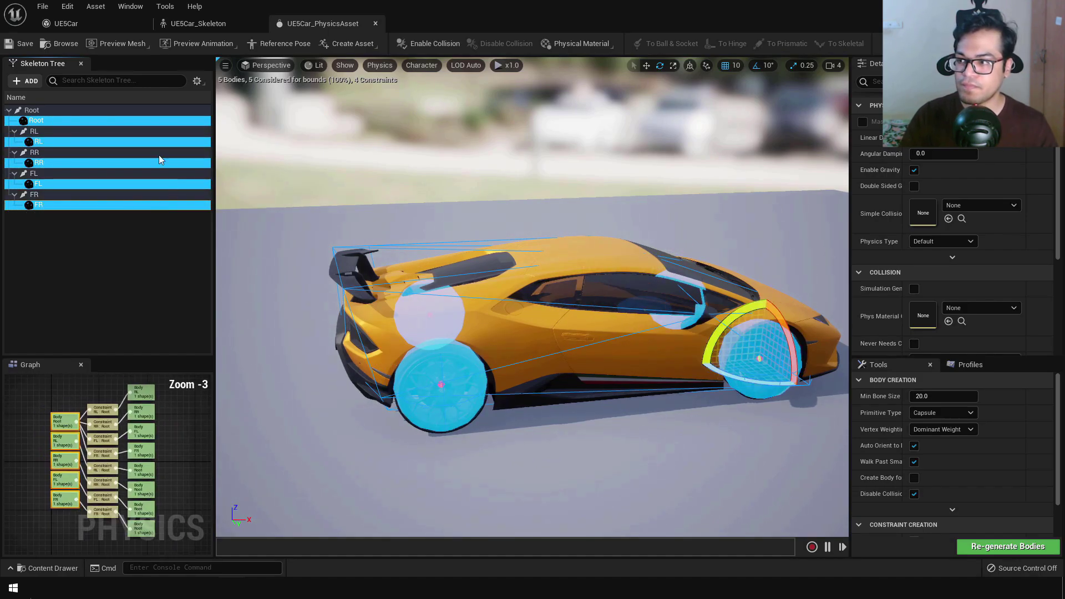
key(Delete)
Add physics bodies with the Sphere primitive type to the RL, RR, FL and FR wheel bones and inspect them.
click(49, 122)
click(49, 133)
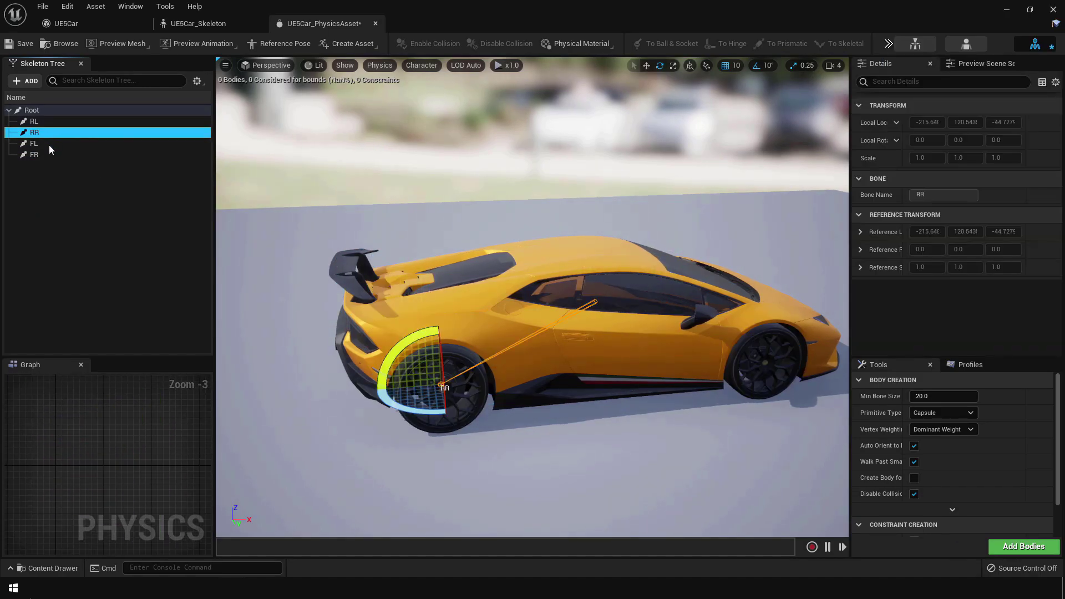
click(49, 143)
click(48, 155)
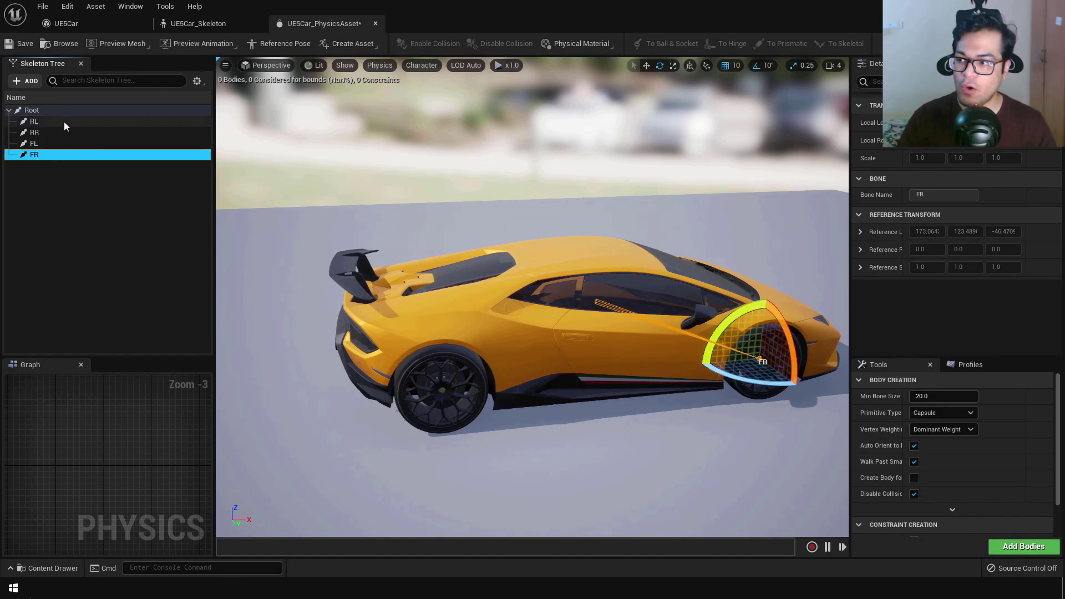
click(64, 122)
shift+click(59, 156)
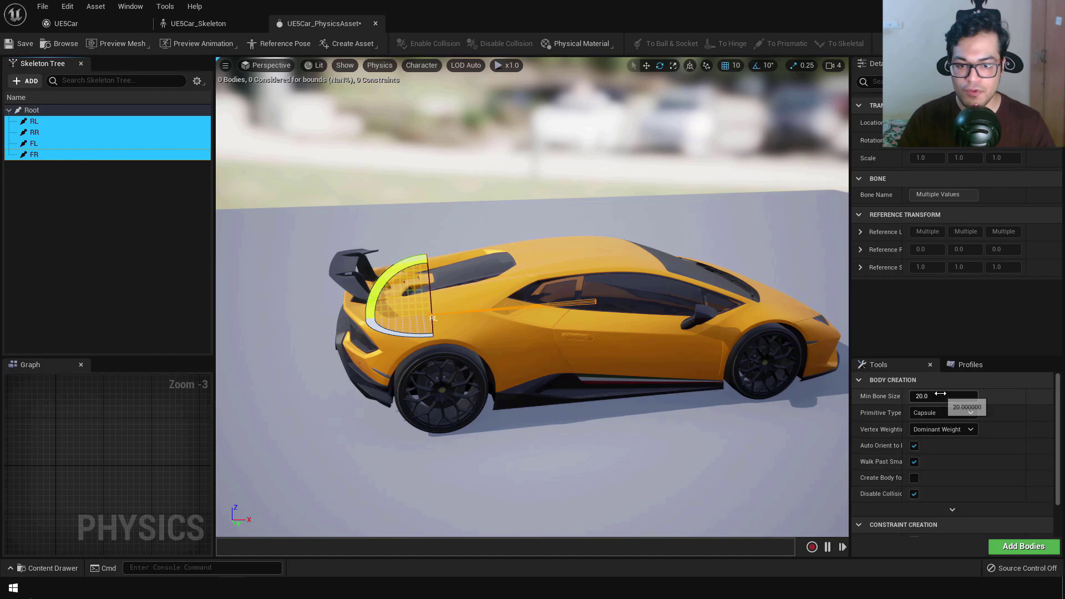
click(941, 416)
click(932, 445)
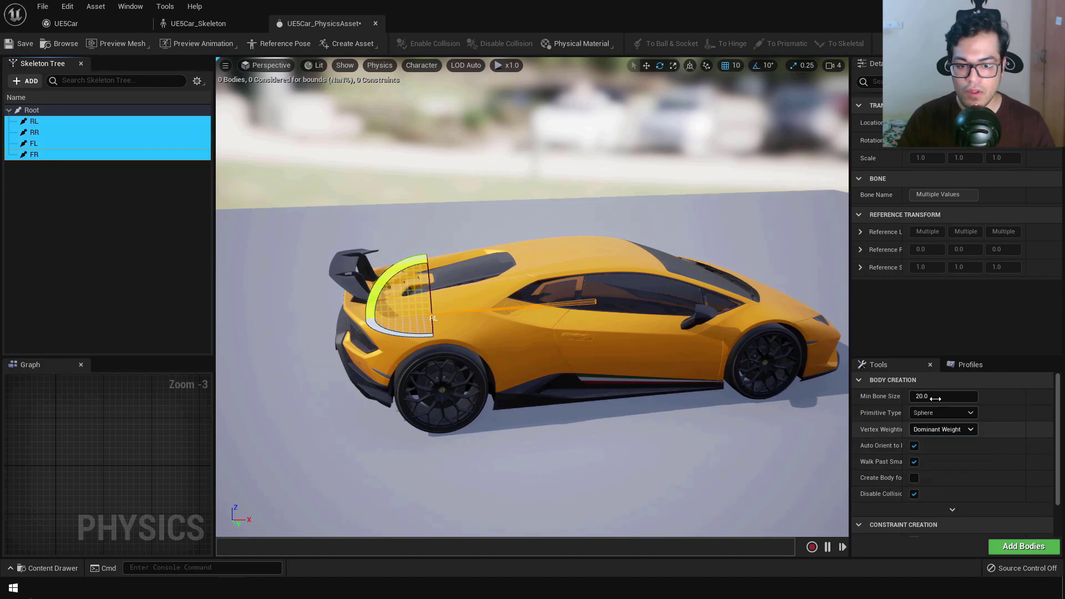
click(1015, 547)
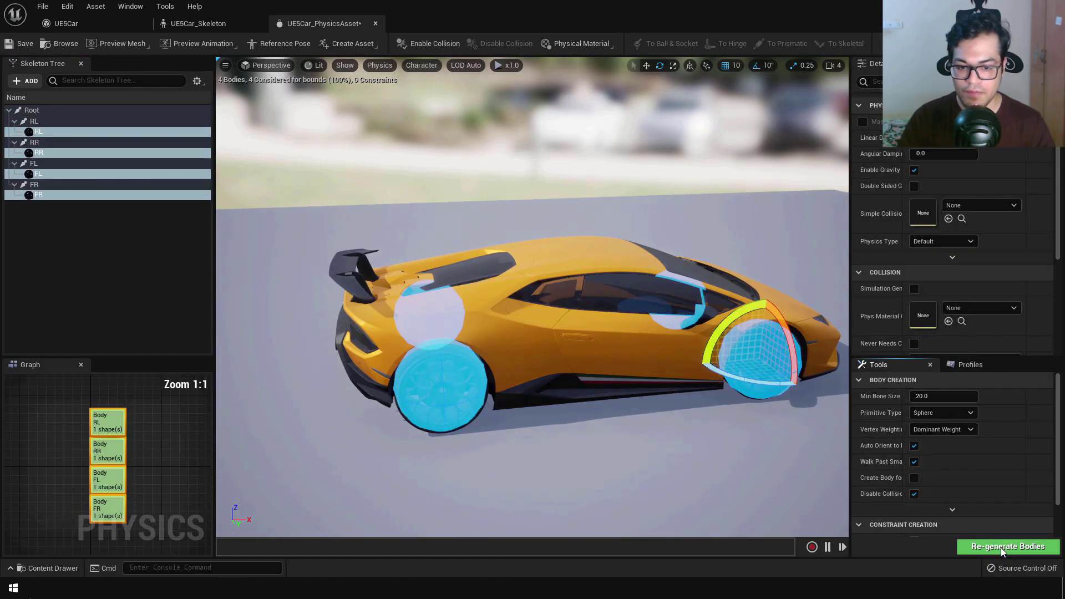
key(d)
right_drag(603, 406, 555, 400)
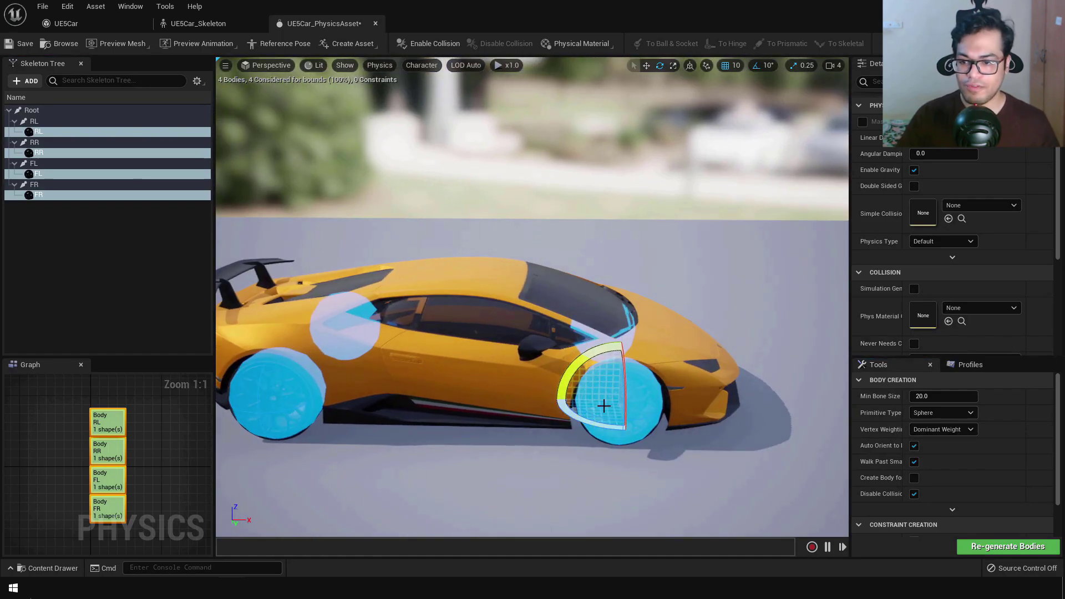
Add a Single Convex Hull physics body to the Root bone and inspect its fit around the car.
click(62, 111)
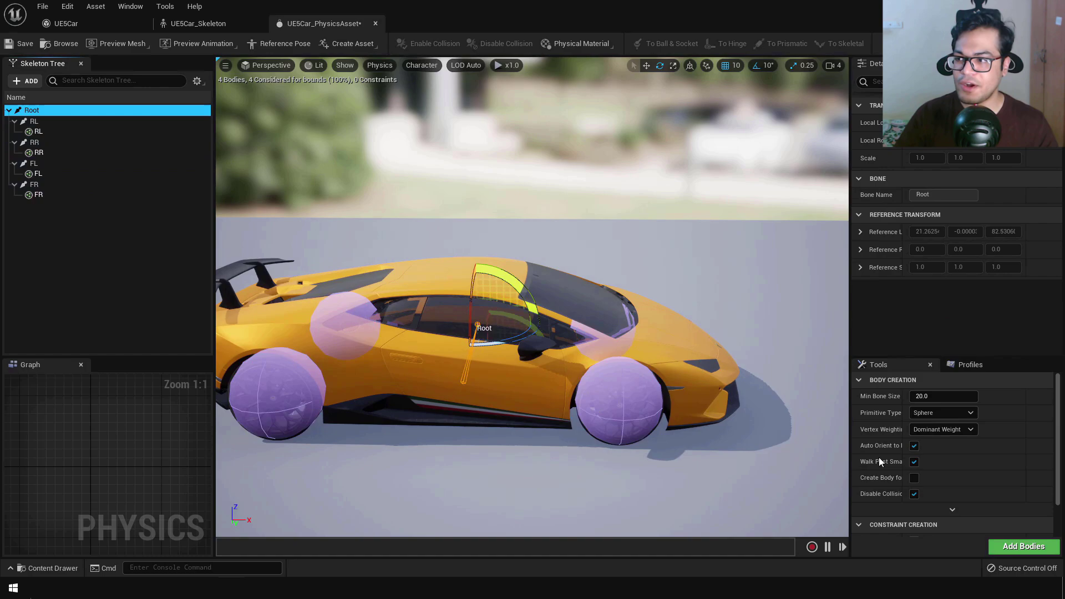
click(922, 415)
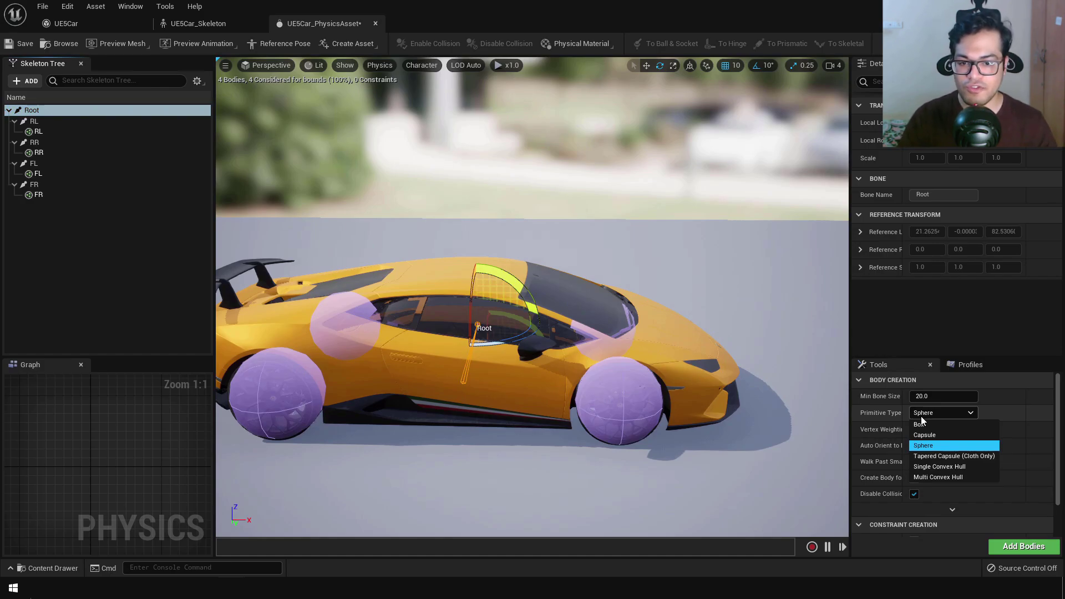
click(942, 467)
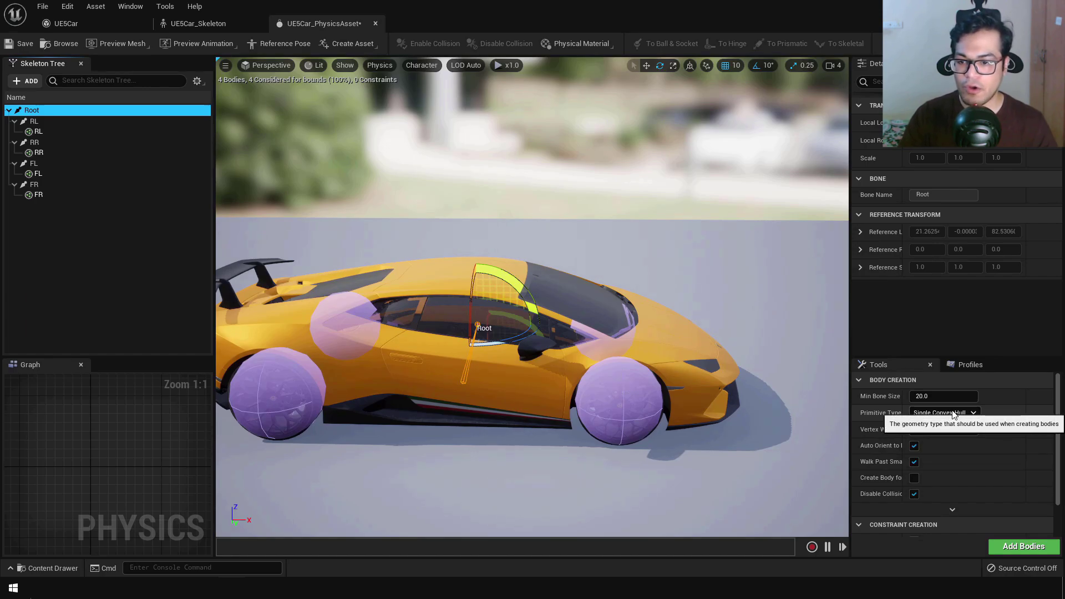
click(1018, 547)
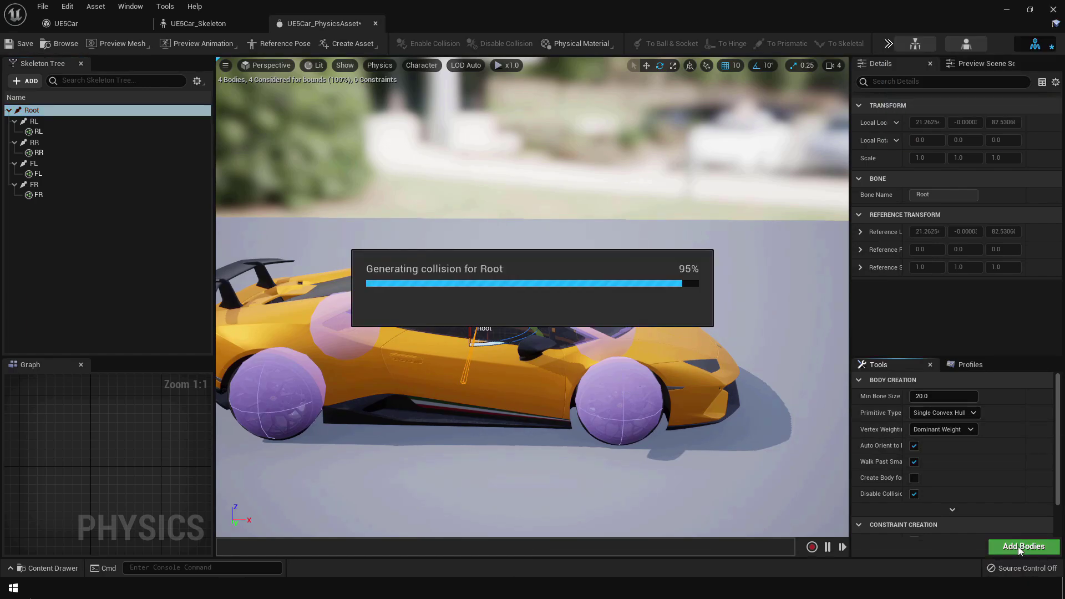
scroll(607, 381, up, 5)
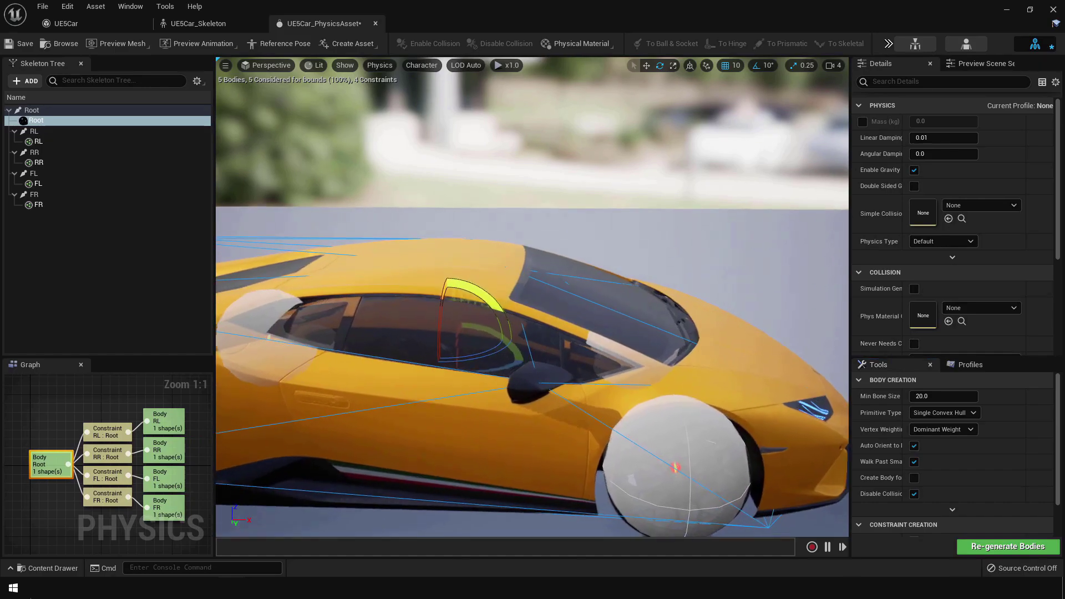
scroll(652, 412, down, 5)
alt+drag(652, 412, 697, 413)
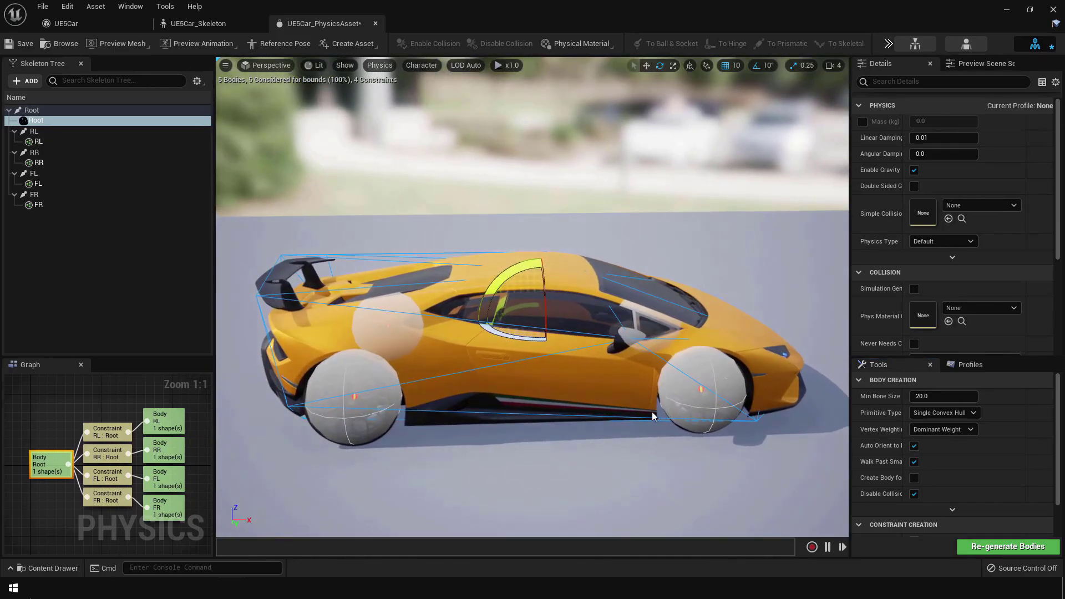
key(w)
mouse_move(561, 380)
alt+mouse_down()
mouse_move(616, 383)
mouse_move(555, 382)
alt+mouse_up()
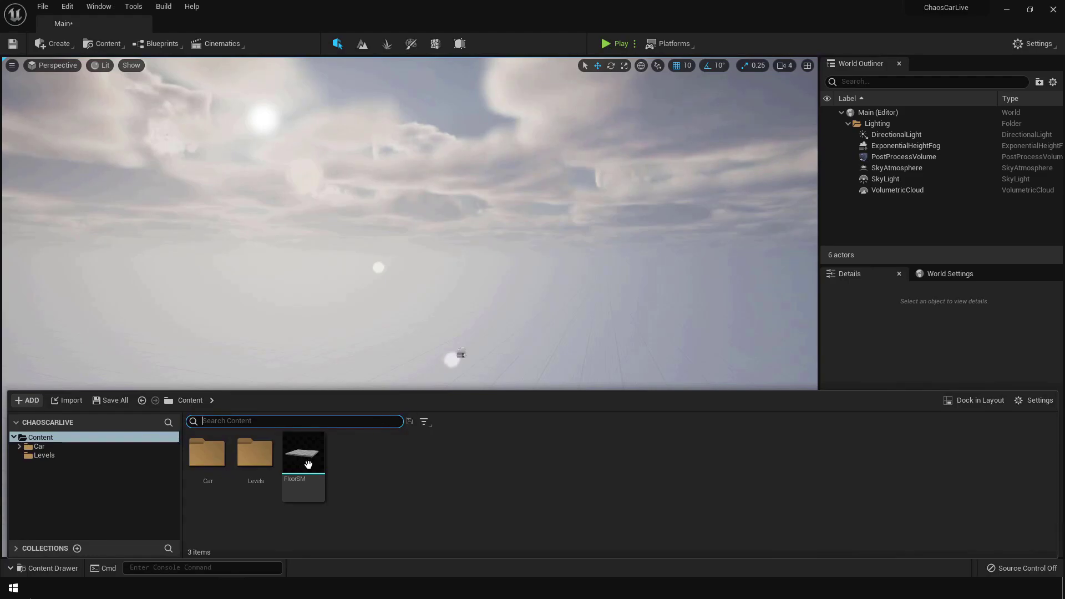
Place the FloorSM mesh in the Main level and set its location to 0, 0, 0.
drag(308, 464, 411, 341)
click(902, 392)
text(0)
key(Tab)
text(0)
key(Tab)
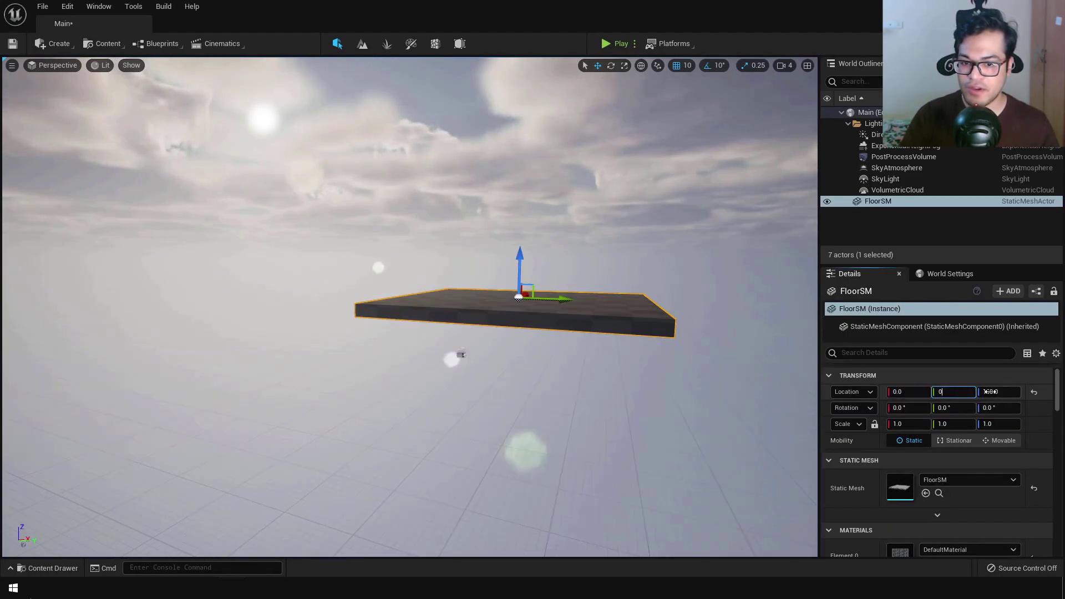
text(0)
key(Return)
Set the FloorSM floor's scale to 20 in X and 20 in Y.
right_drag(447, 361, 377, 322)
click(908, 424)
text(20)
key(Tab)
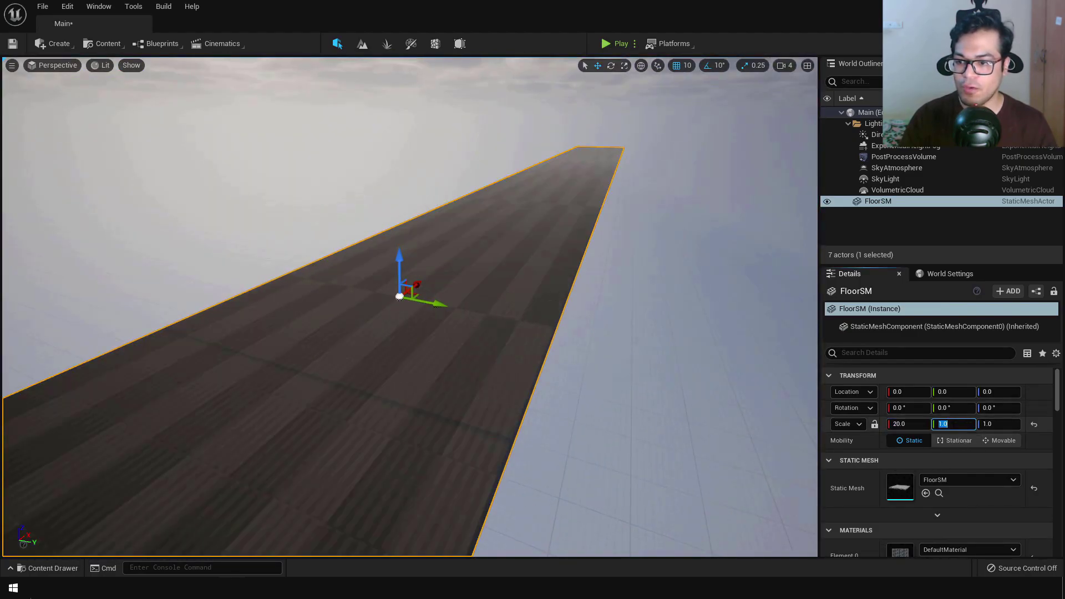
text(20)
key(Return)
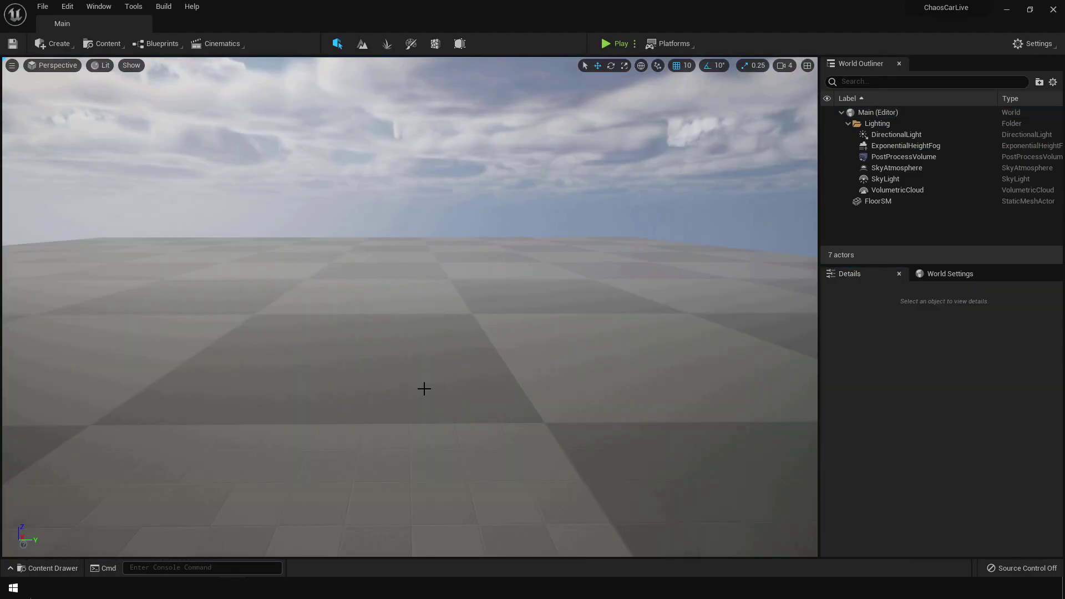
Search the project's plugins for "chaos" and look through the matching entries.
click(67, 6)
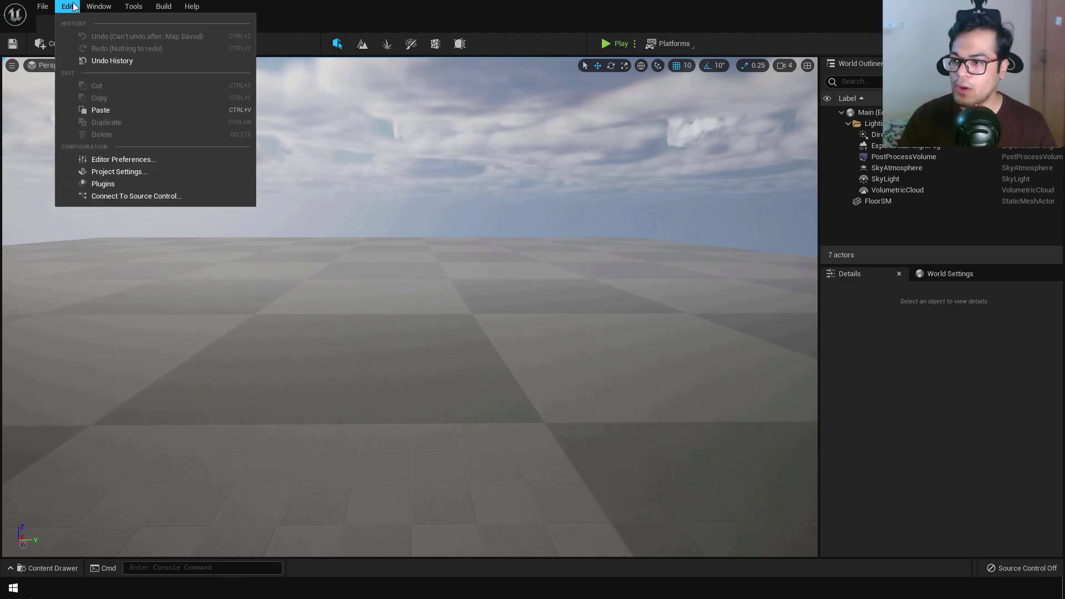
click(104, 183)
click(628, 119)
text(chaos)
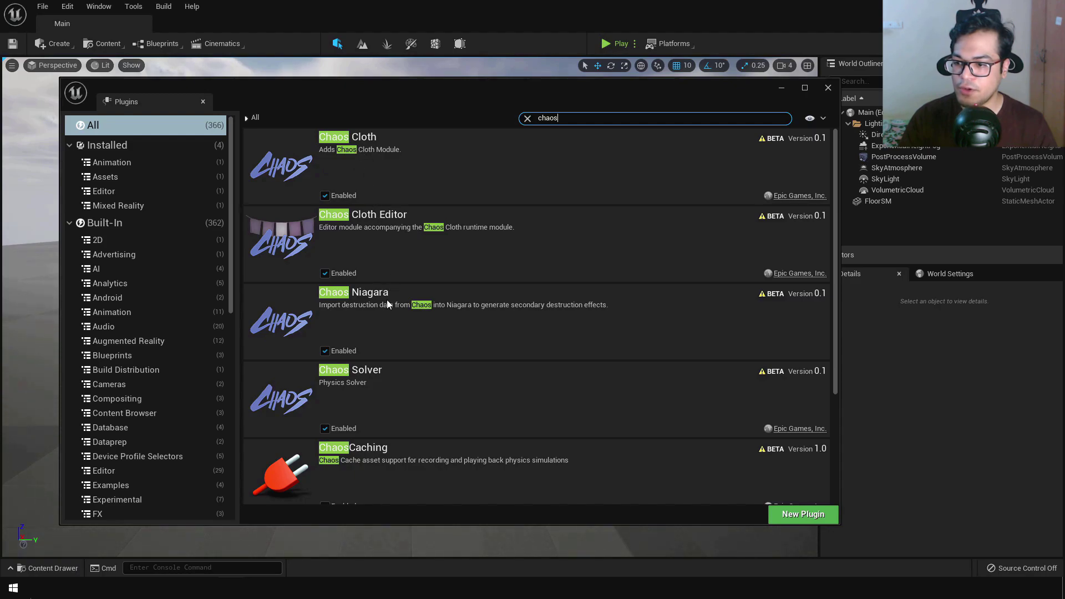
scroll(402, 421, down, 3)
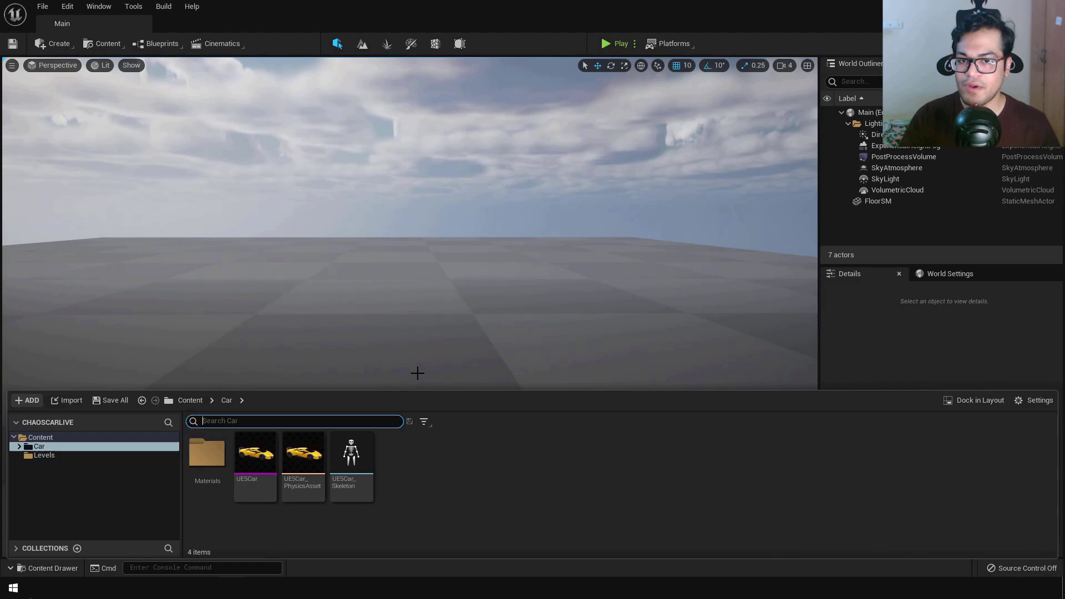
Create a blueprint class named CarBP in the Car folder with WheeledVehiclePawn as its parent class.
mouse_move(258, 460)
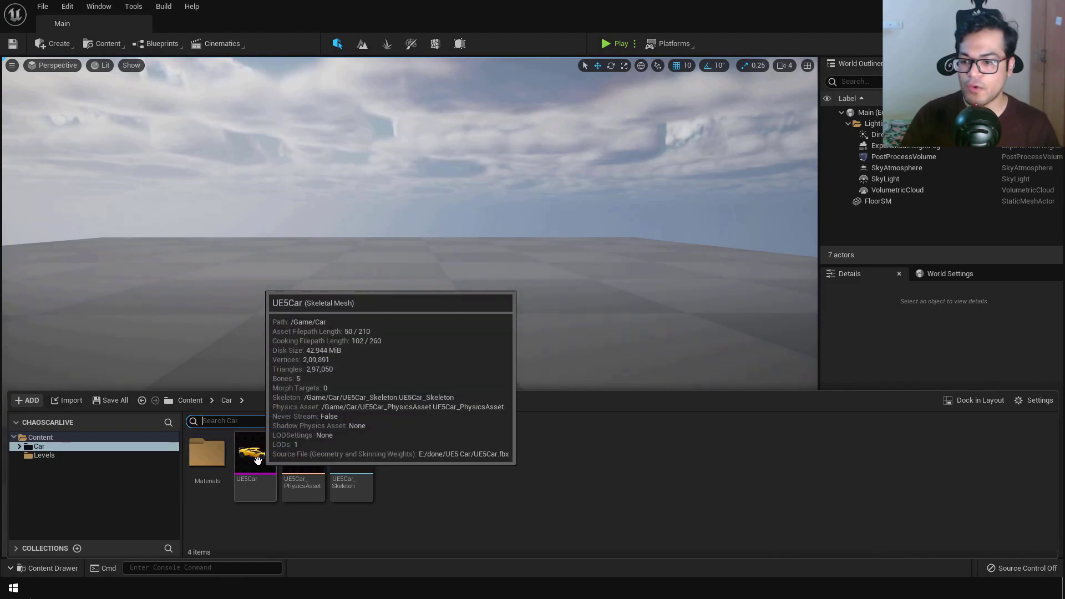
right_click(446, 468)
click(495, 203)
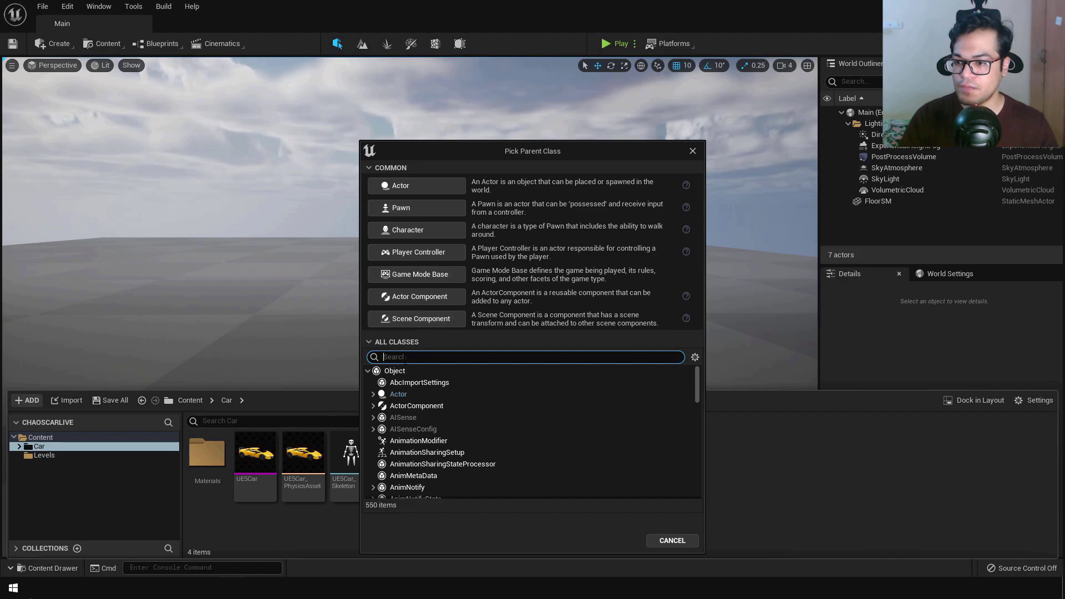
text(vehicle)
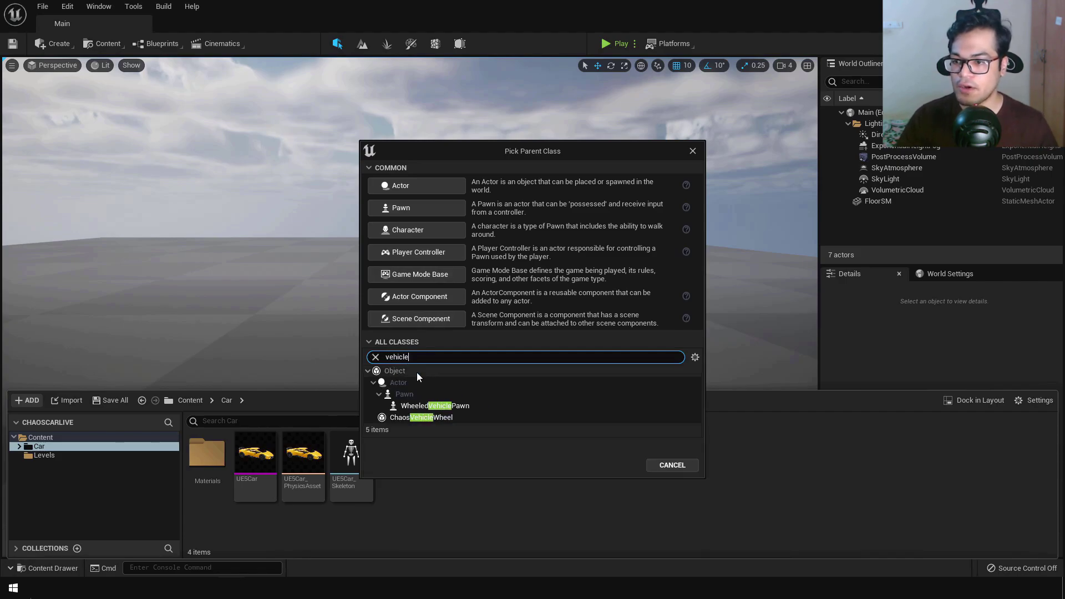
click(476, 407)
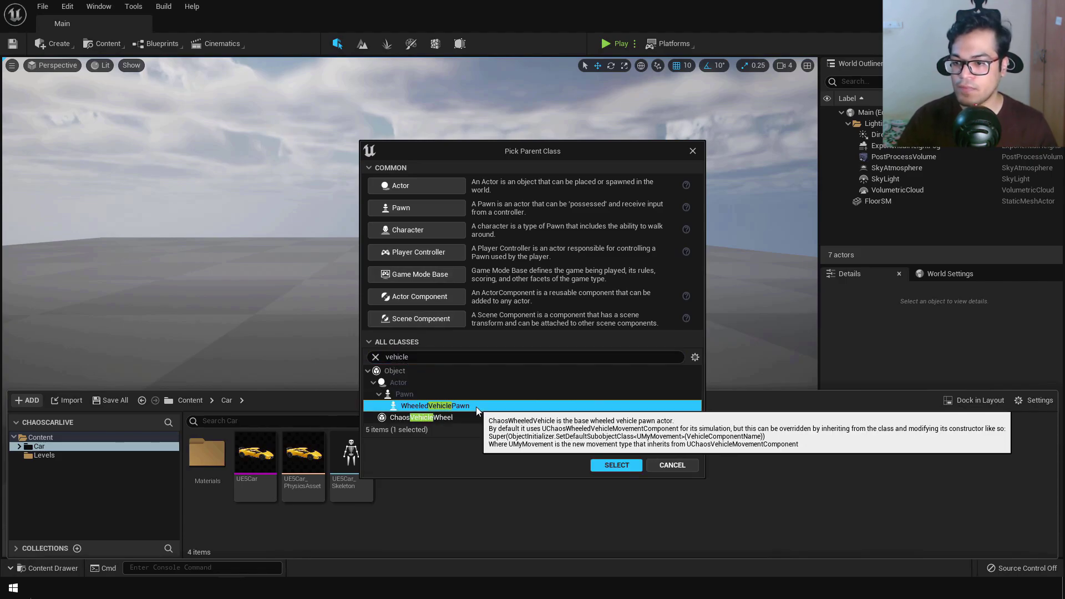
click(612, 465)
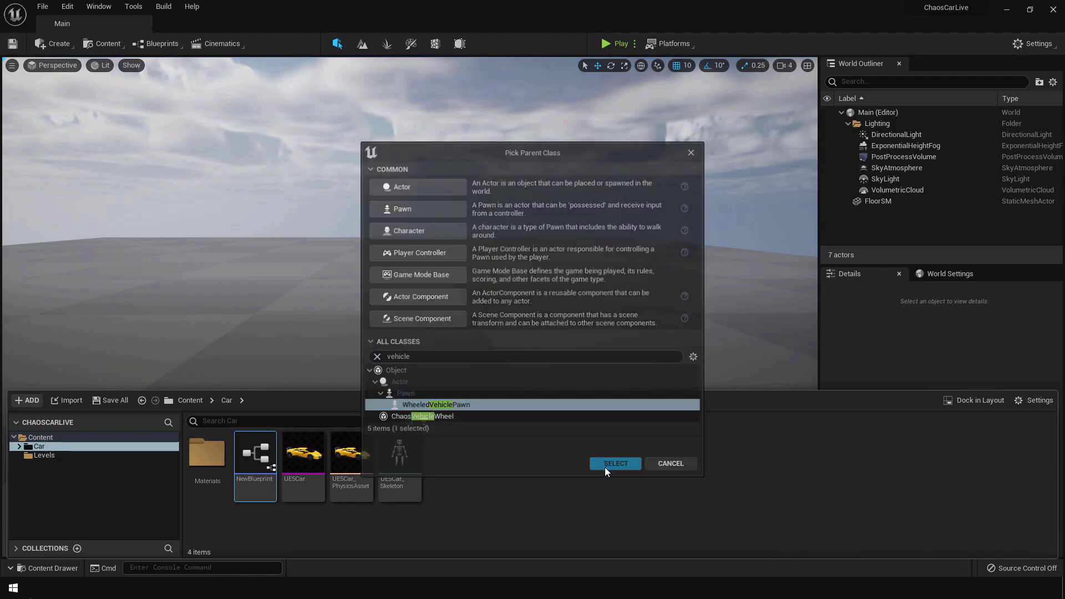
key(Return)
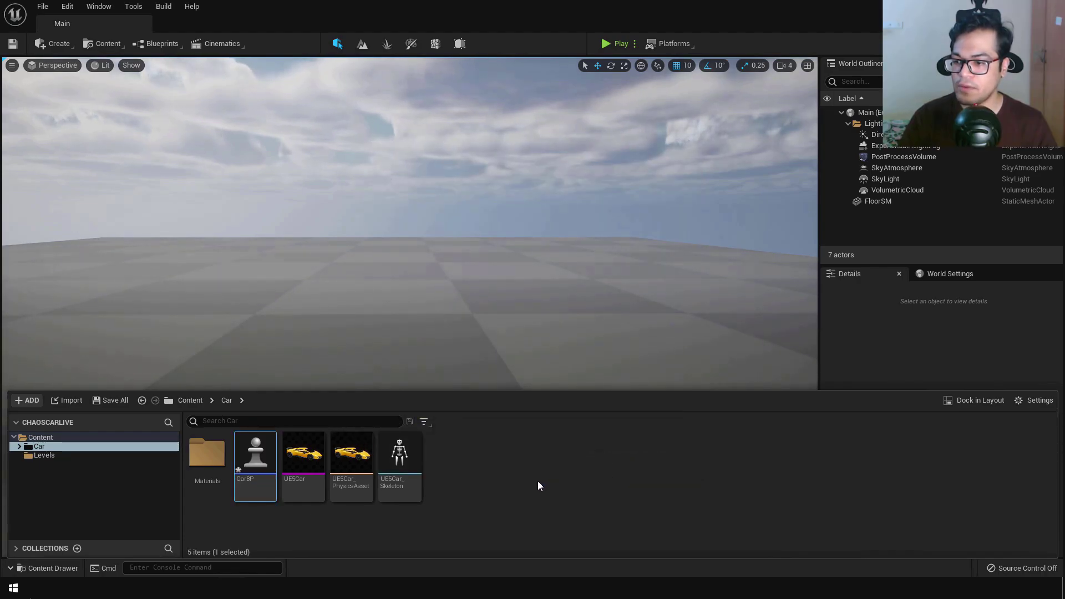
Open the CarBP blueprint and assign UE5Car as the skeletal mesh of its inherited Mesh component.
double_click(258, 464)
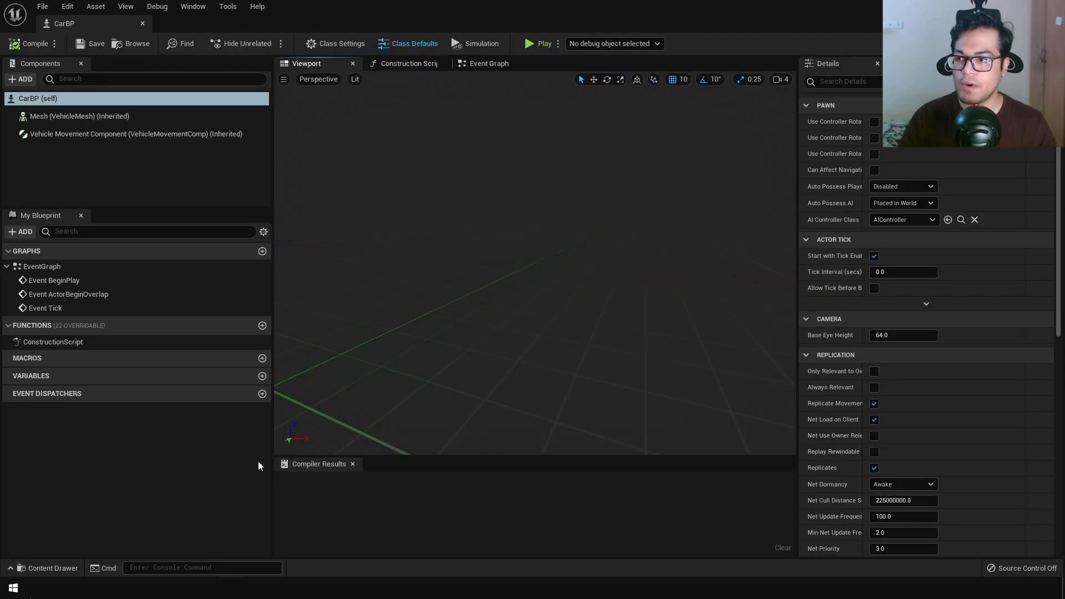
right_drag(530, 294, 314, 187)
click(120, 116)
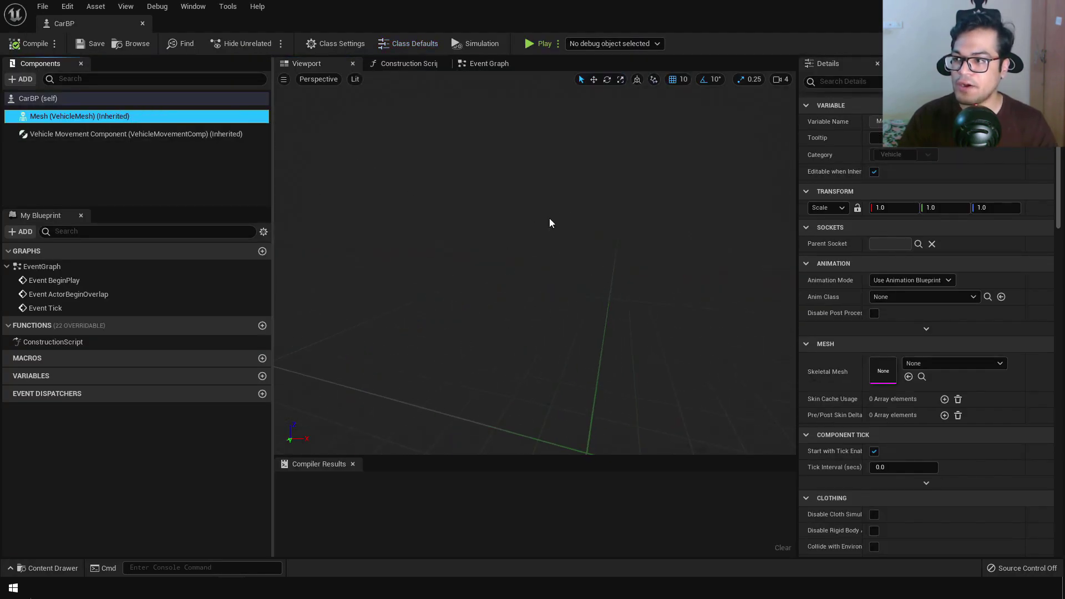
click(916, 363)
click(932, 209)
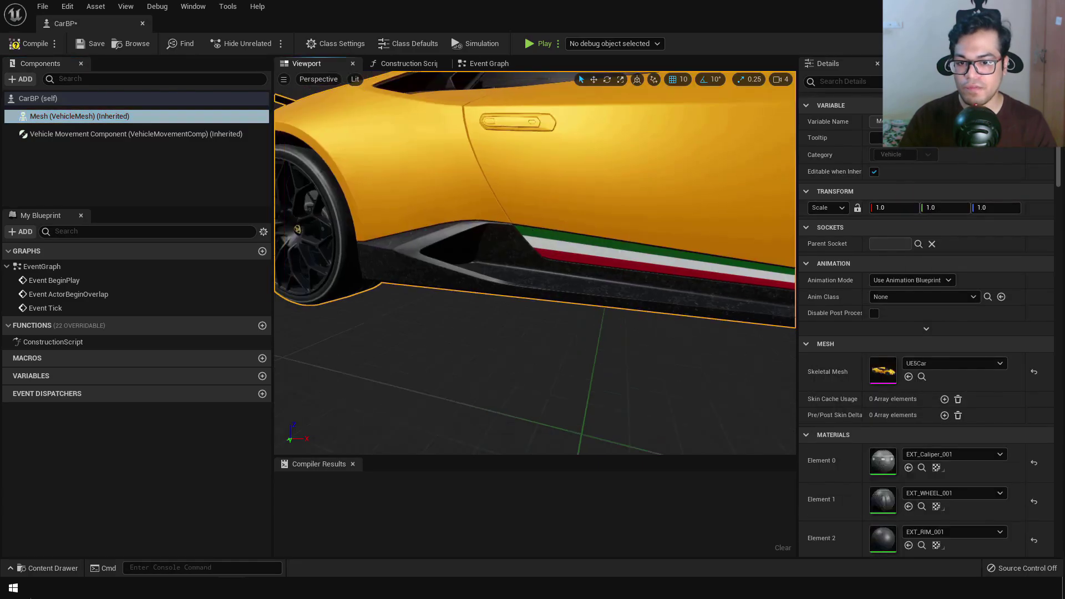
scroll(519, 327, down, 8)
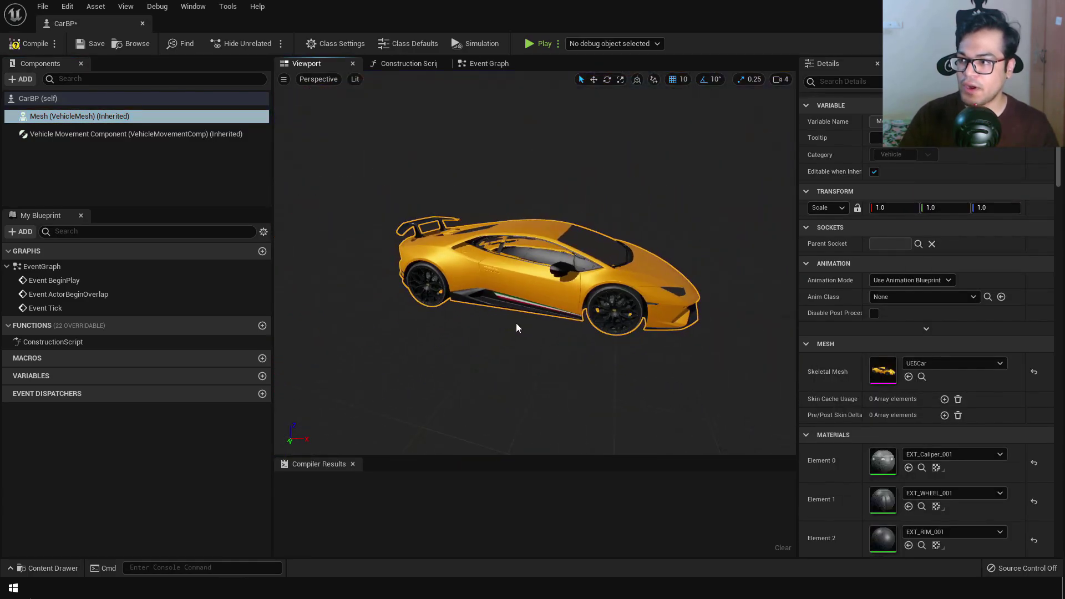
Add a Spring Arm component under the vehicle mesh and a Camera component as its child.
click(17, 79)
text(spring)
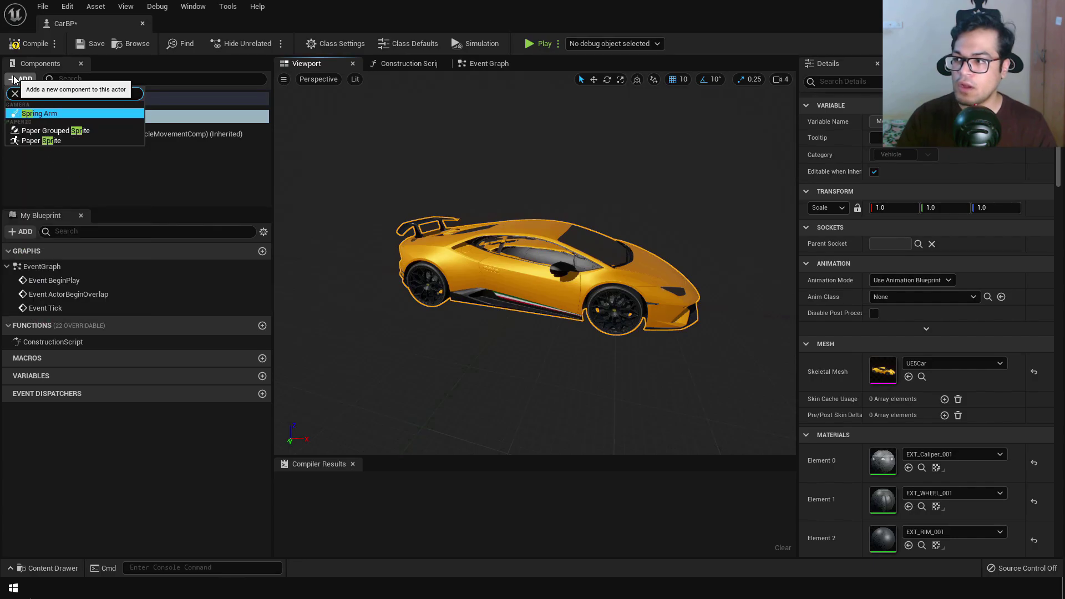
key(Return)
click(26, 82)
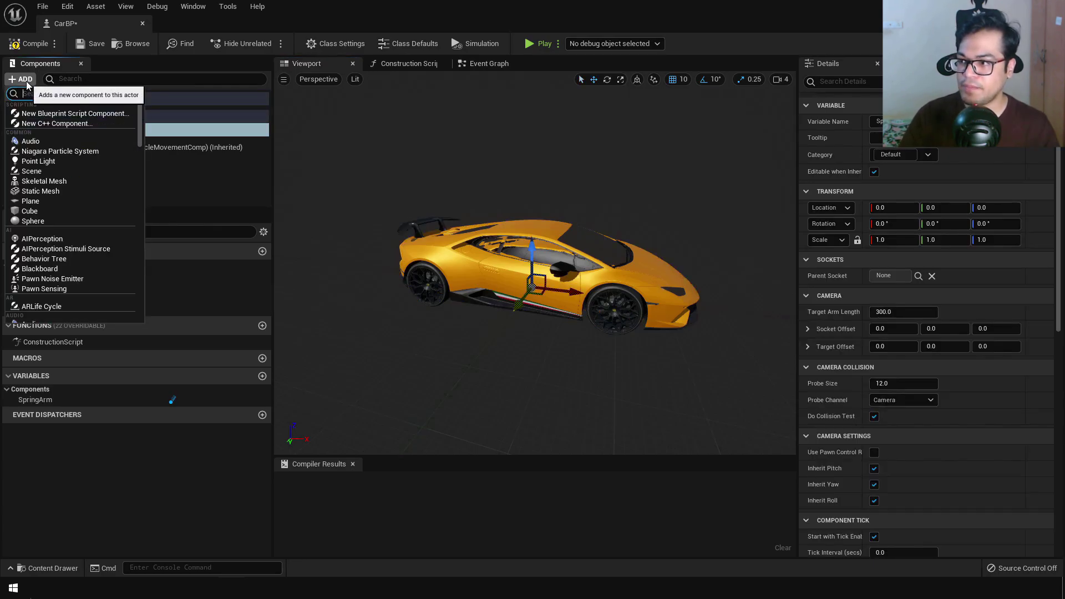
text(camera)
key(Return)
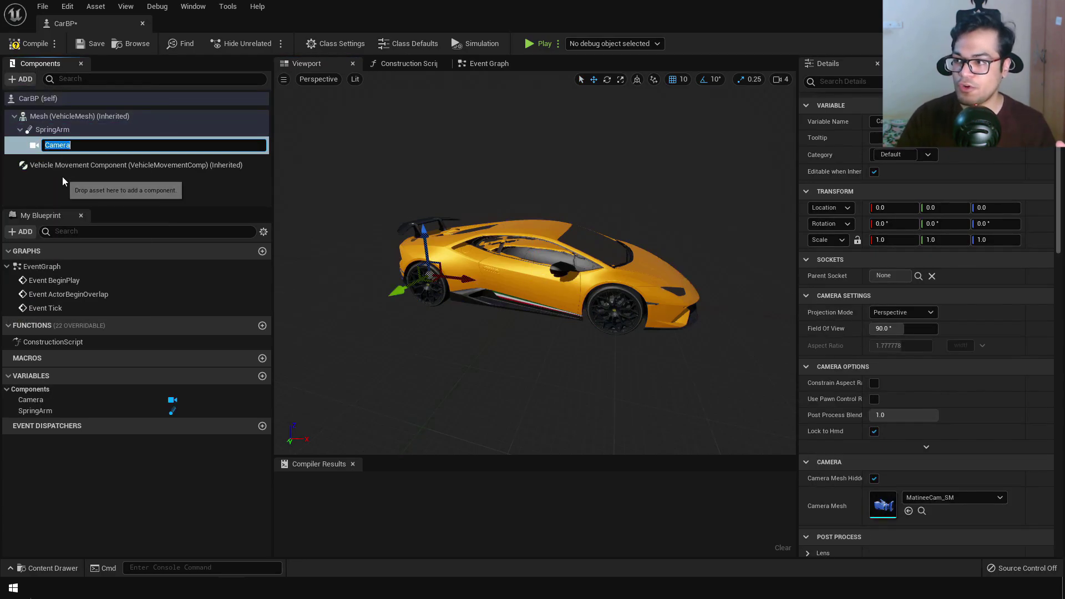
Set the SpringArm's Target Arm Length to 700 and tilt it to about -10° in Y so the camera looks down at the car.
click(62, 130)
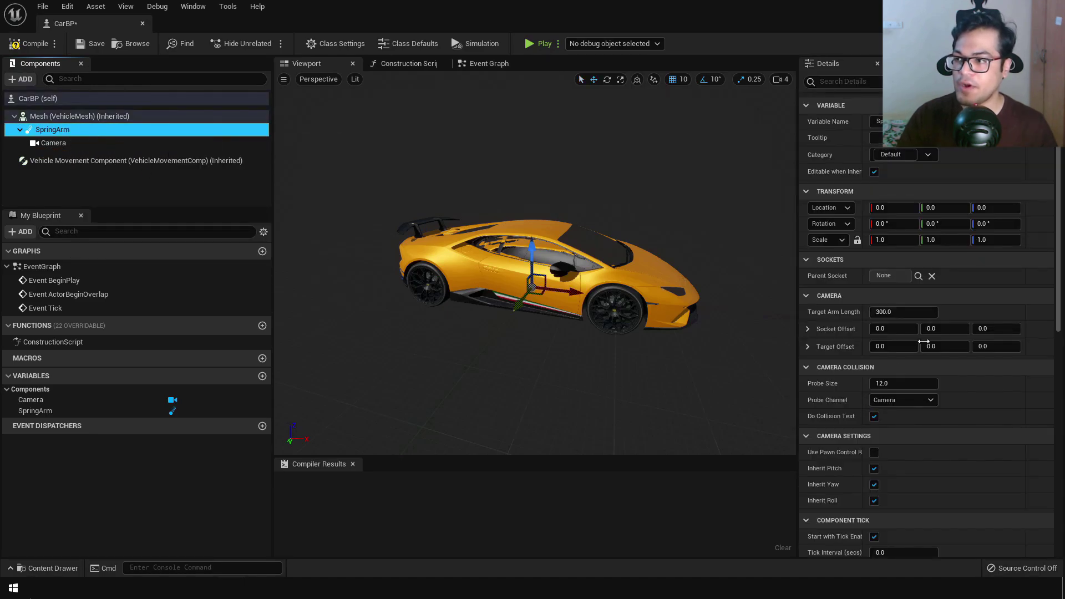
click(920, 313)
text(700)
key(Return)
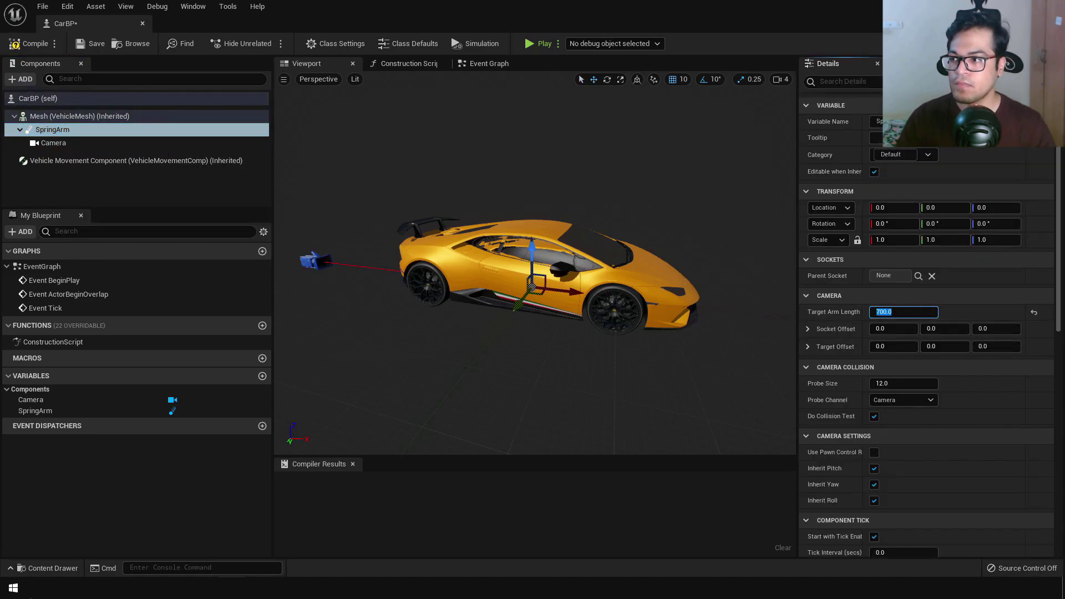
key(a)
right_drag(399, 305, 404, 305)
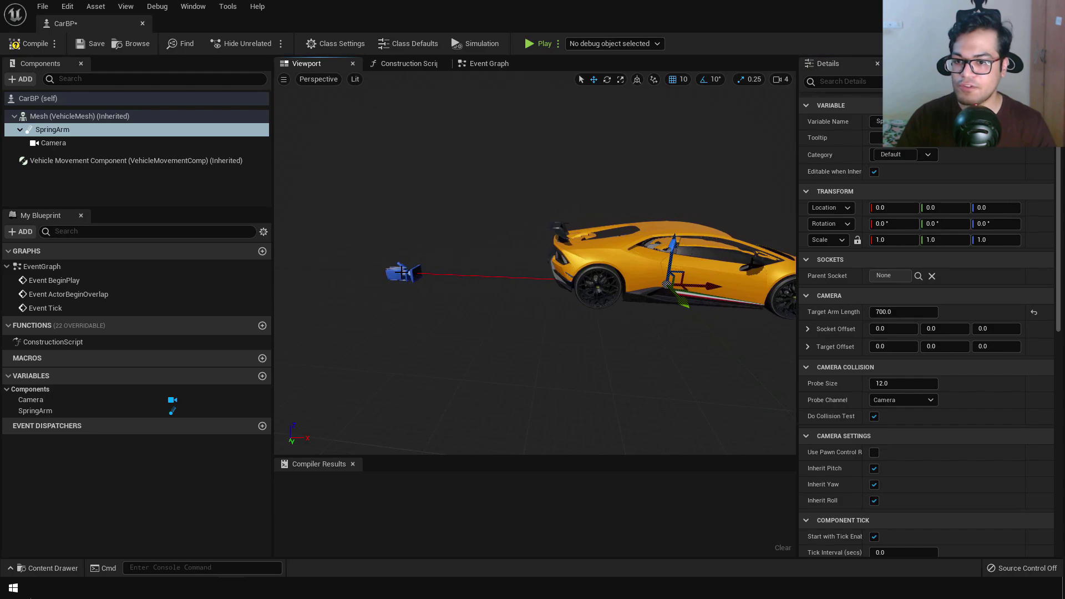
key(e)
mouse_move(646, 236)
mouse_down()
mouse_move(669, 229)
mouse_move(658, 232)
mouse_up()
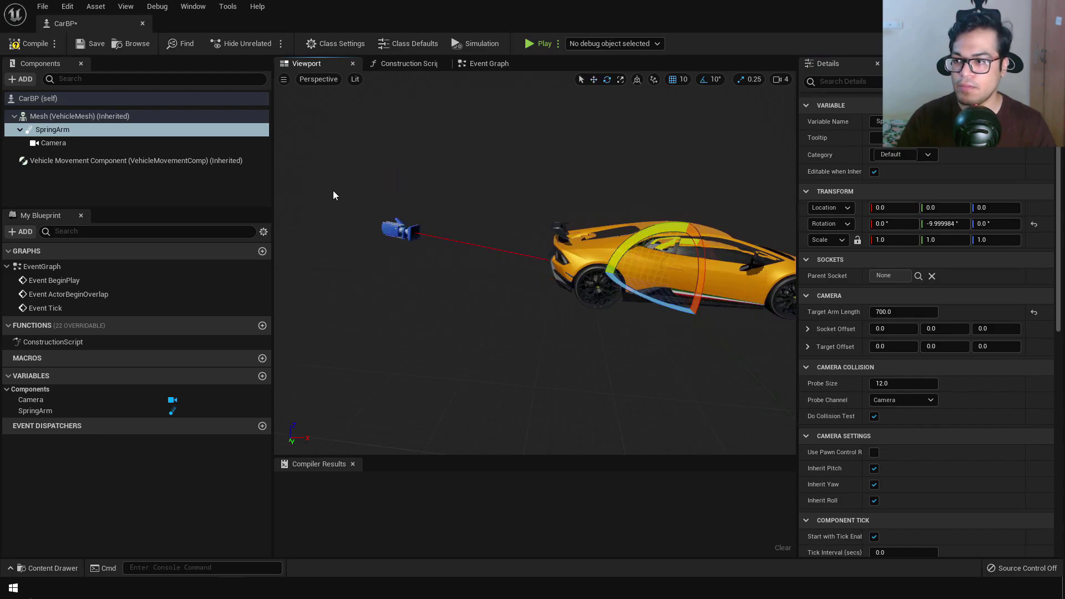
Disable Inherit Pitch, Inherit Yaw and Inherit Roll for the SpringArm.
click(110, 131)
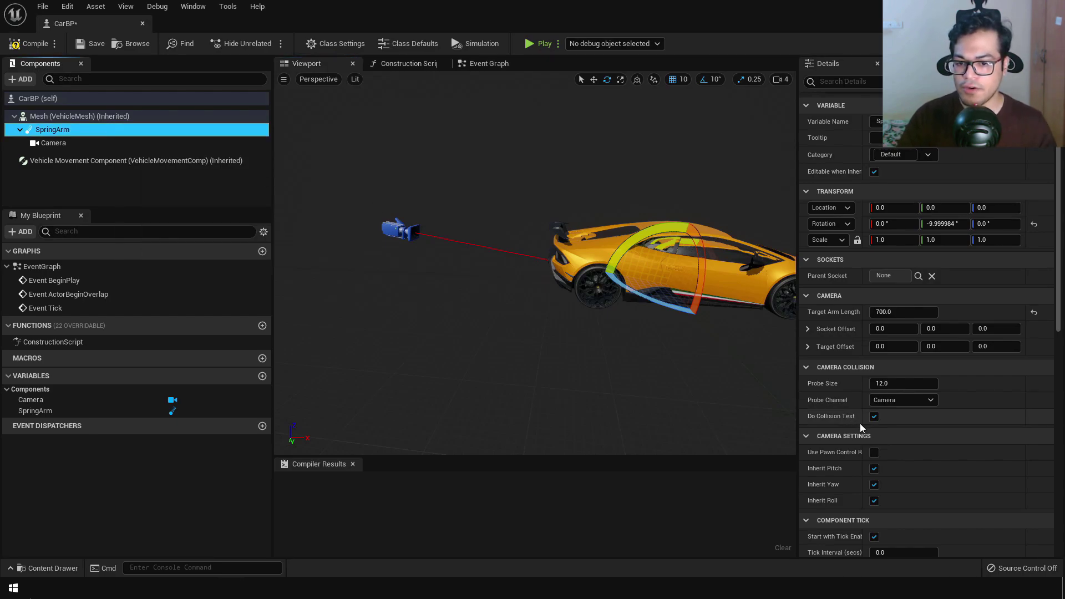
click(874, 484)
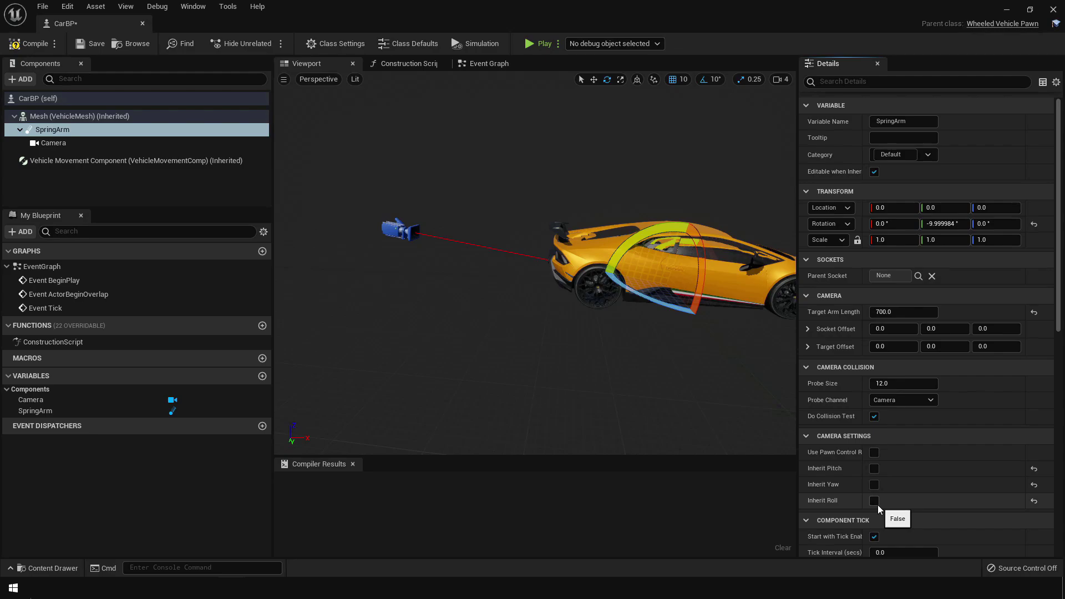
click(874, 502)
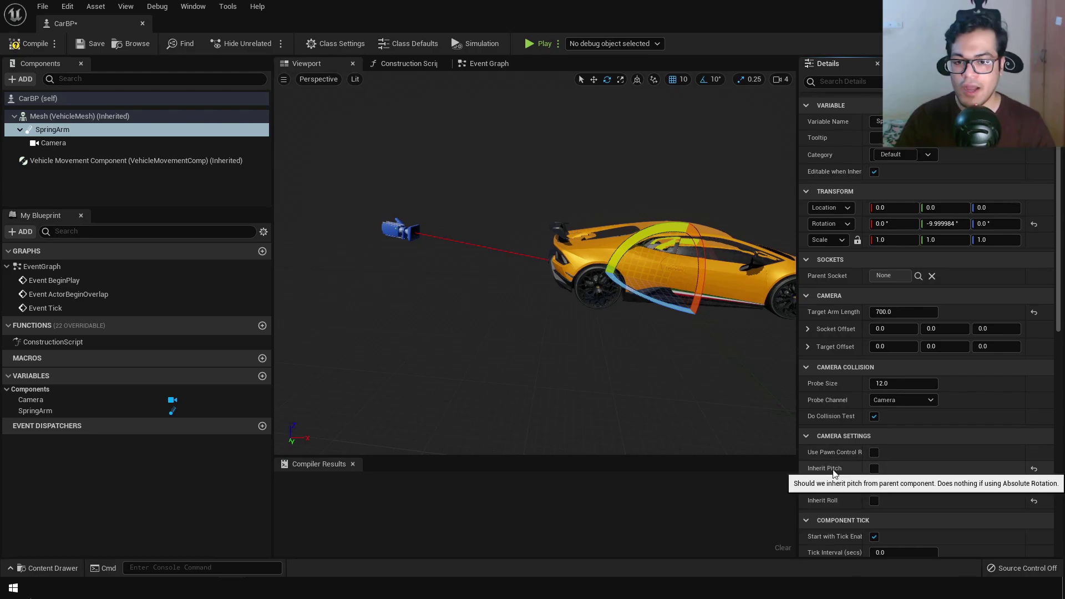
Set the SpringArm's Probe Size to 0 and disable Do Collision Test, finishing with a compile and save of CarBP.
click(900, 383)
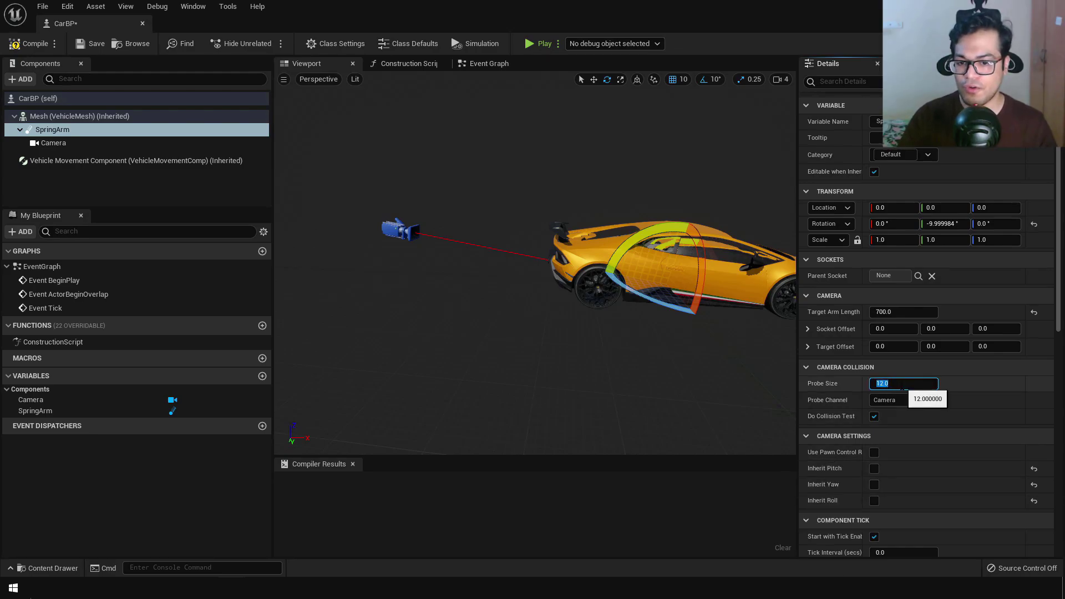
text(0)
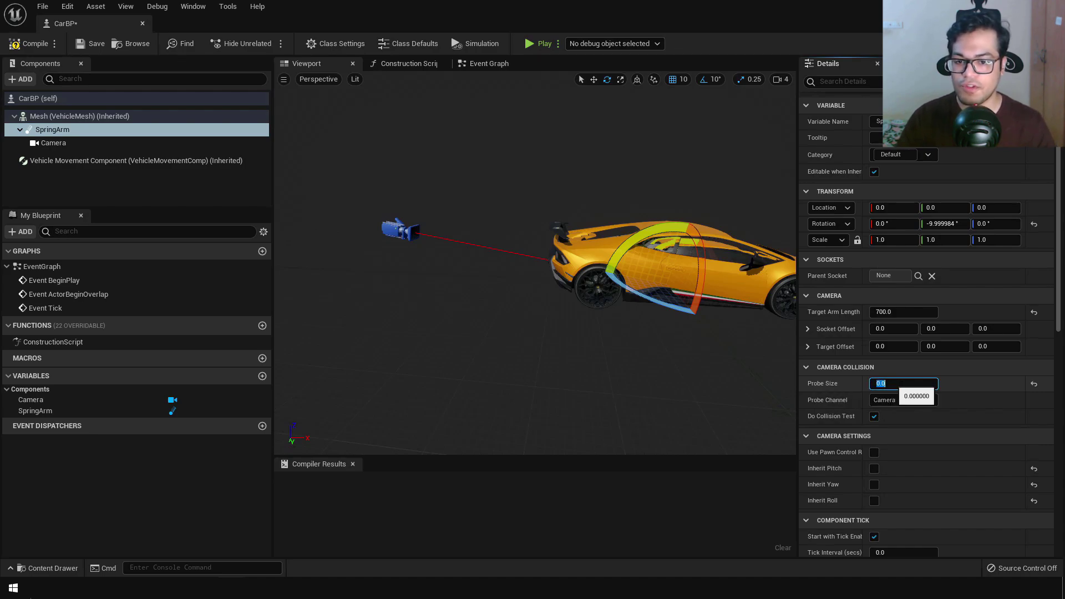
key(Return)
click(874, 417)
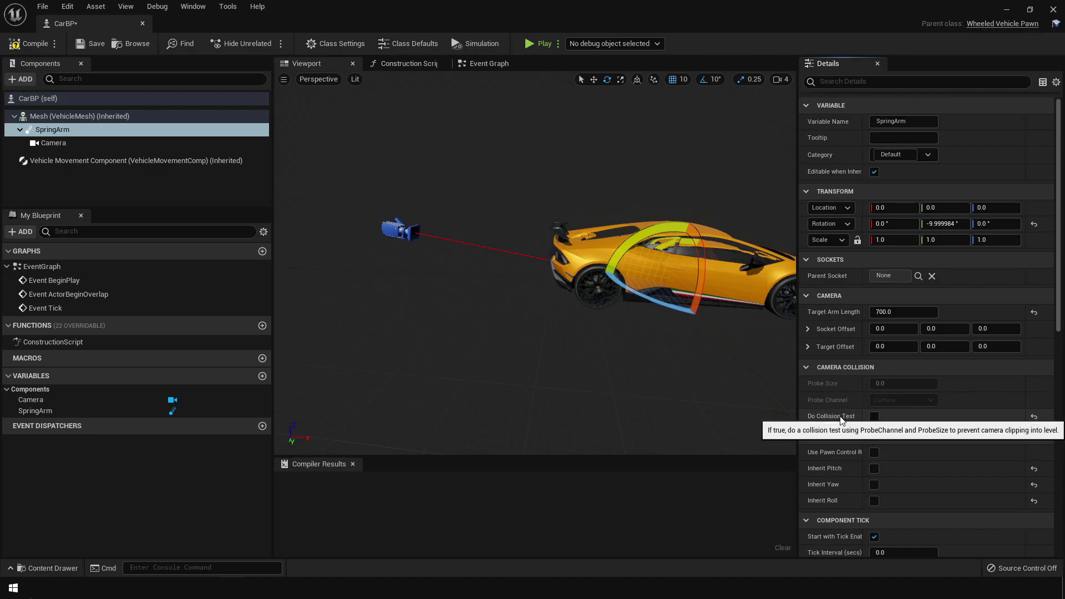
click(29, 43)
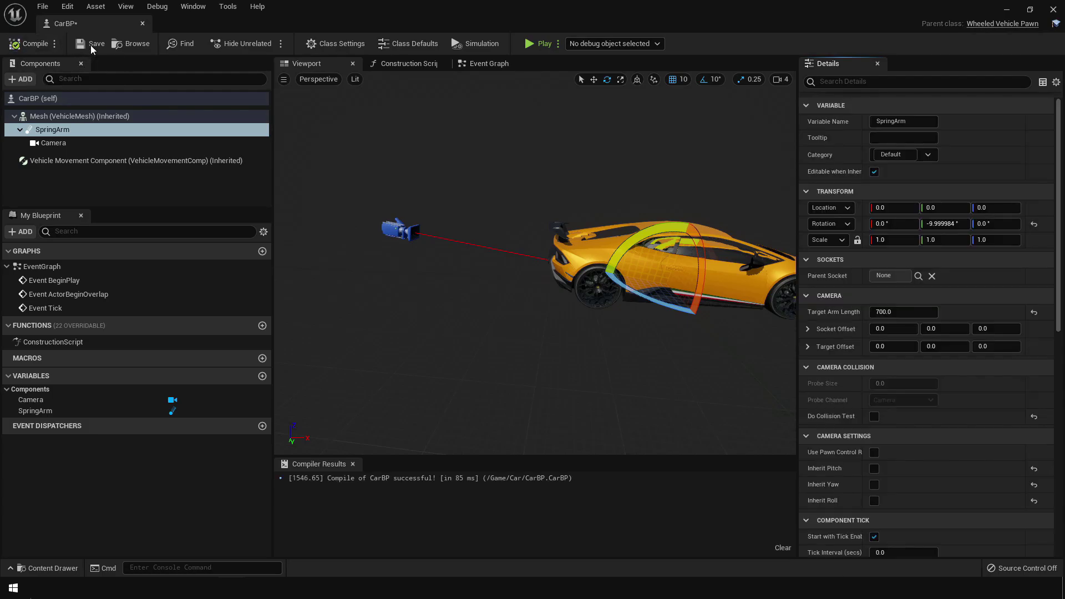
click(93, 44)
Add four Wheel Setups elements to the Vehicle Movement Component and expand each one to show its wheel class and bone name.
click(211, 162)
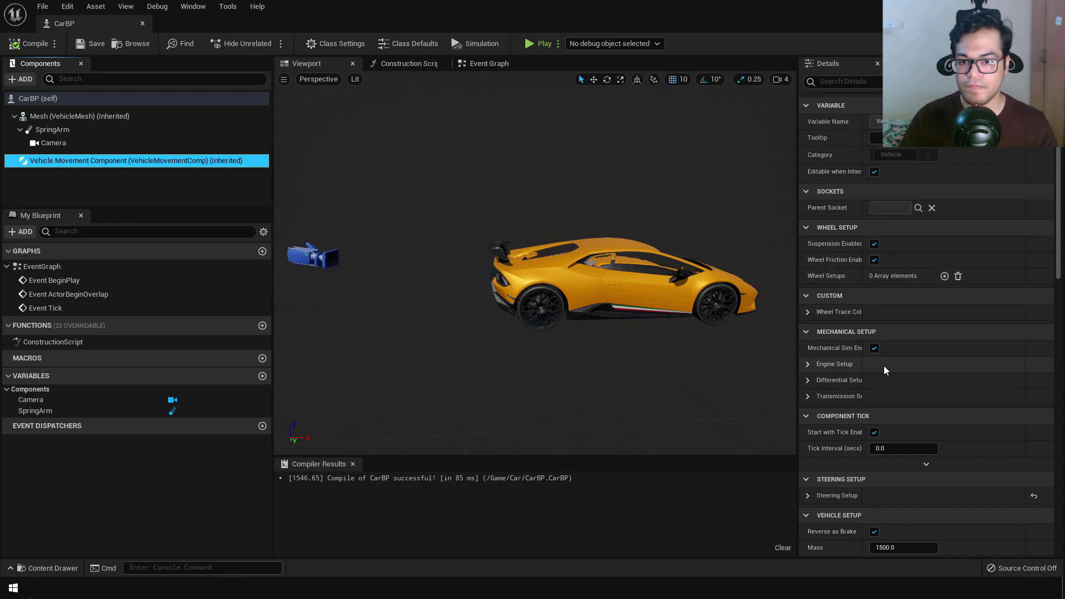
scroll(884, 366, down, 2)
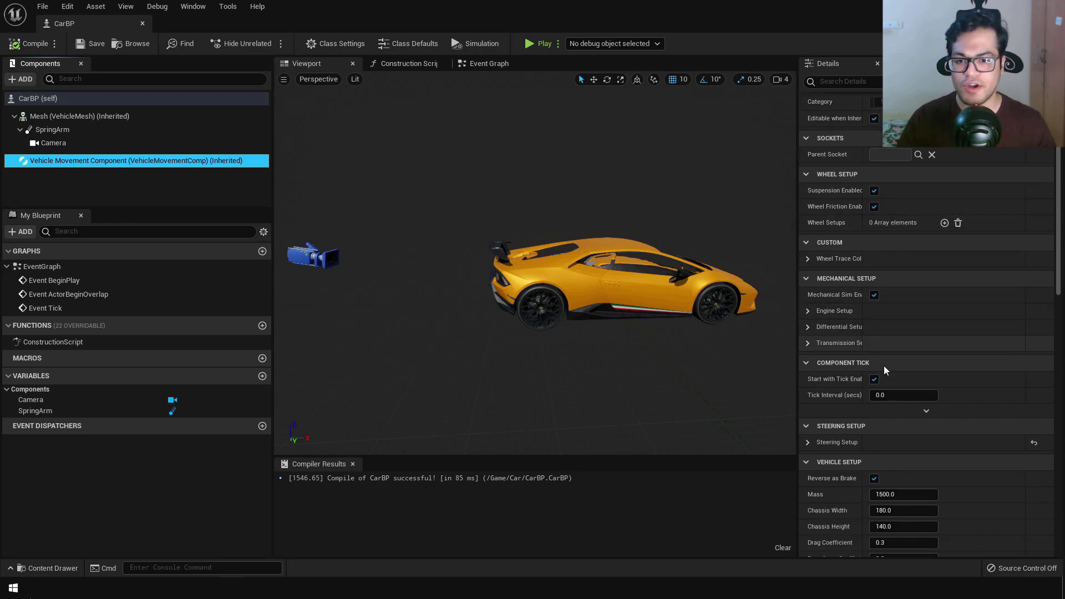
click(825, 179)
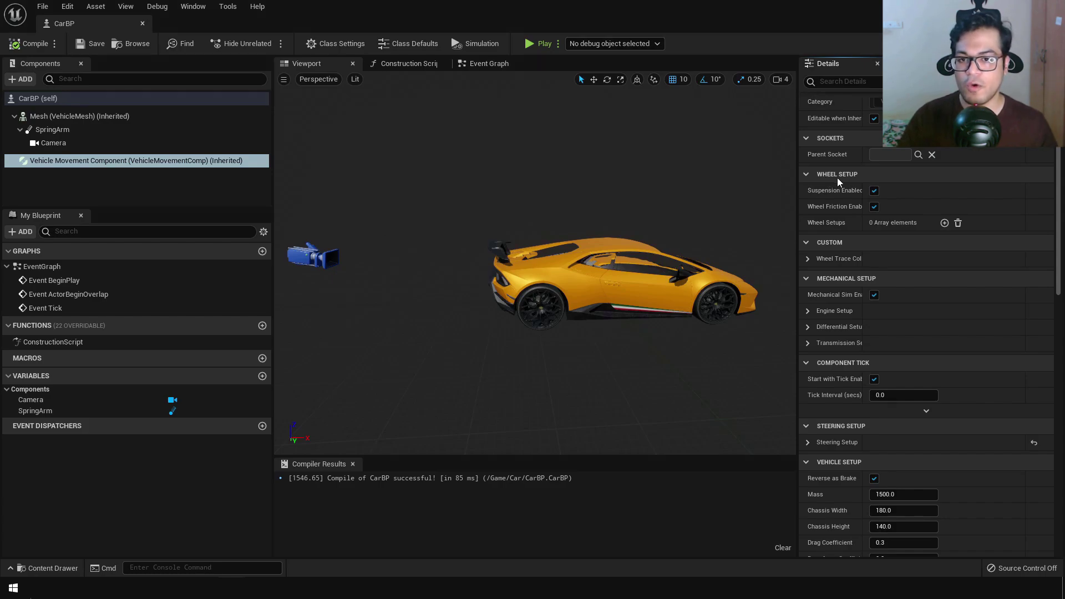
click(944, 222)
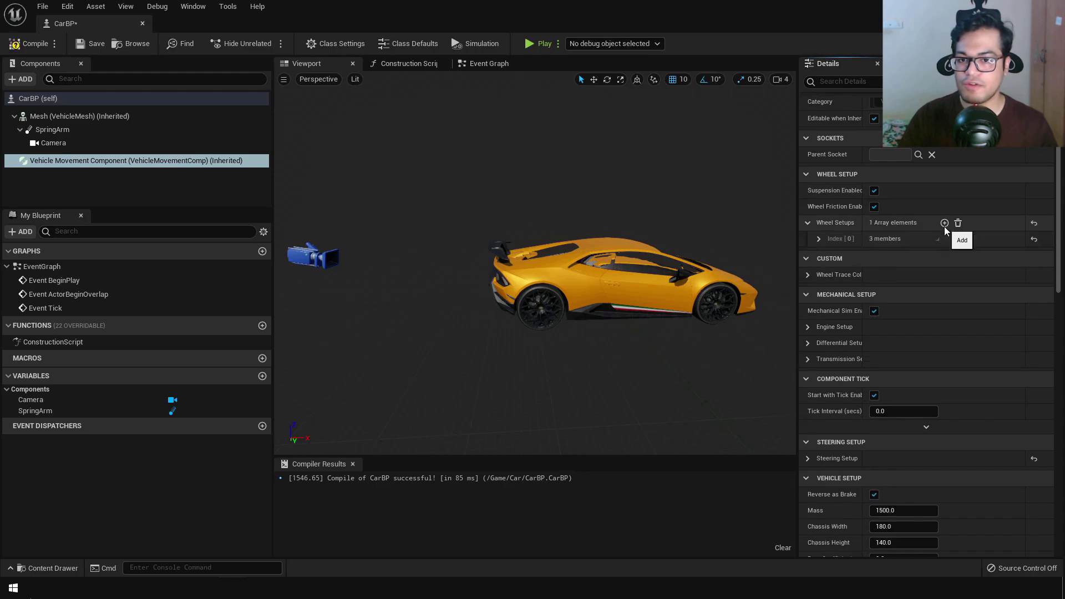
click(943, 223)
click(944, 222)
click(944, 223)
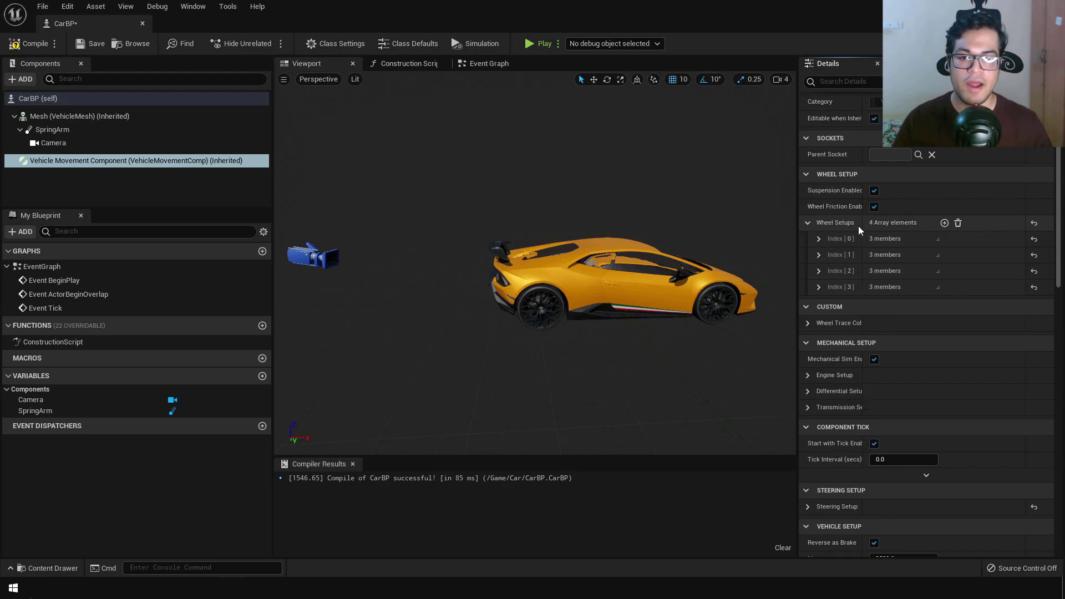
click(817, 239)
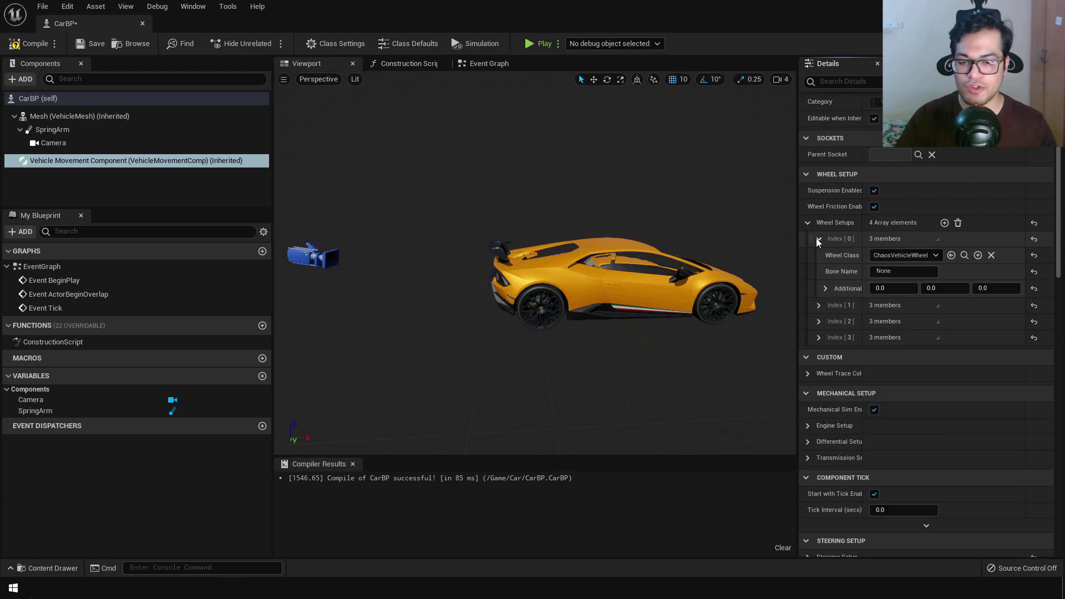
click(818, 305)
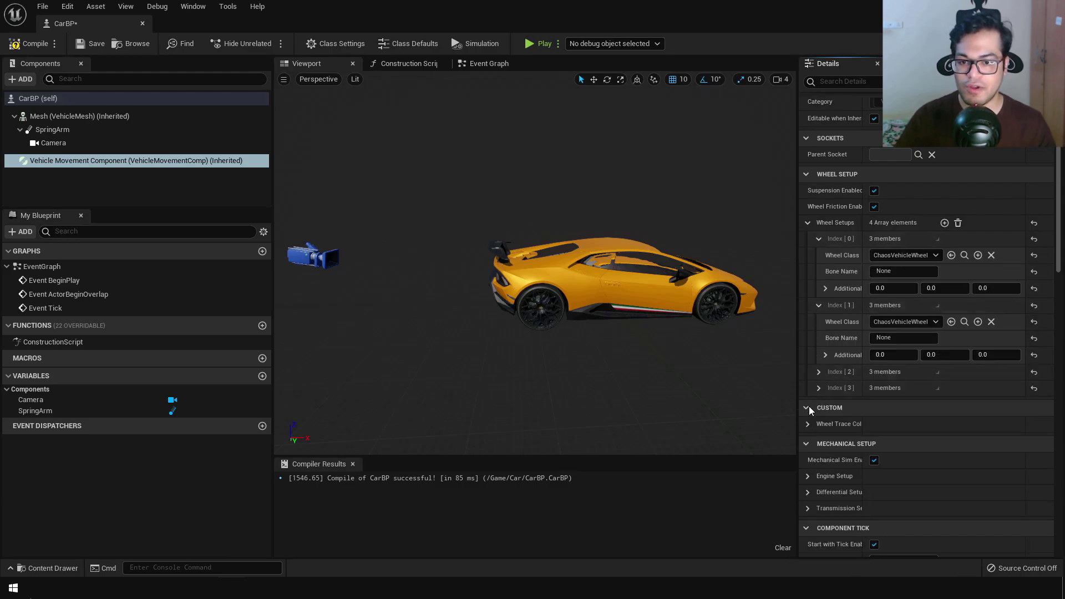
click(818, 371)
click(819, 438)
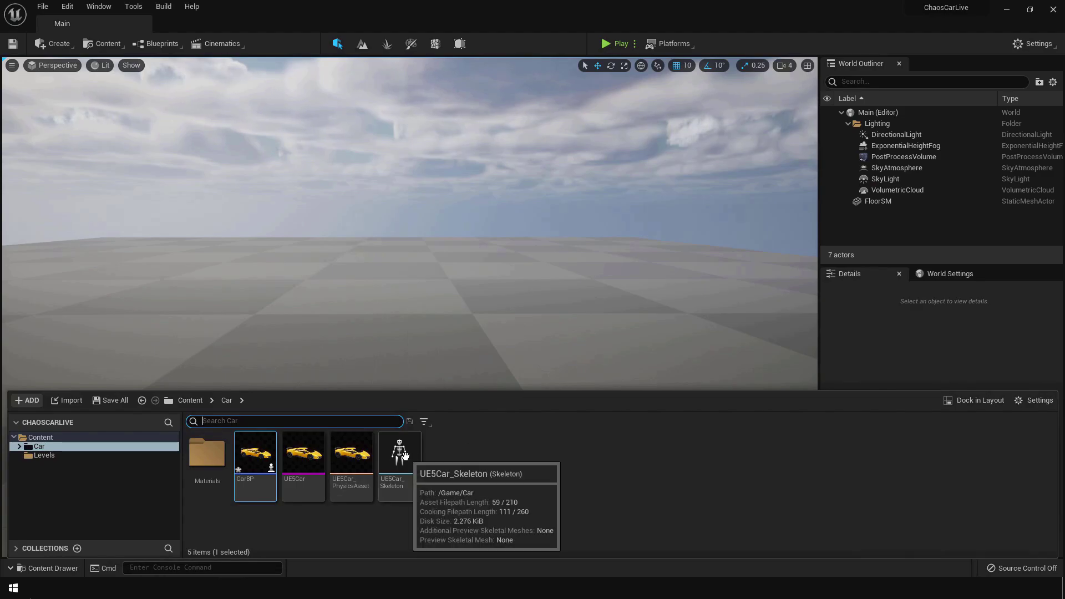
Open UE5Car_Skeleton and examine the names and positions of the root and wheel bones.
double_click(399, 454)
click(65, 96)
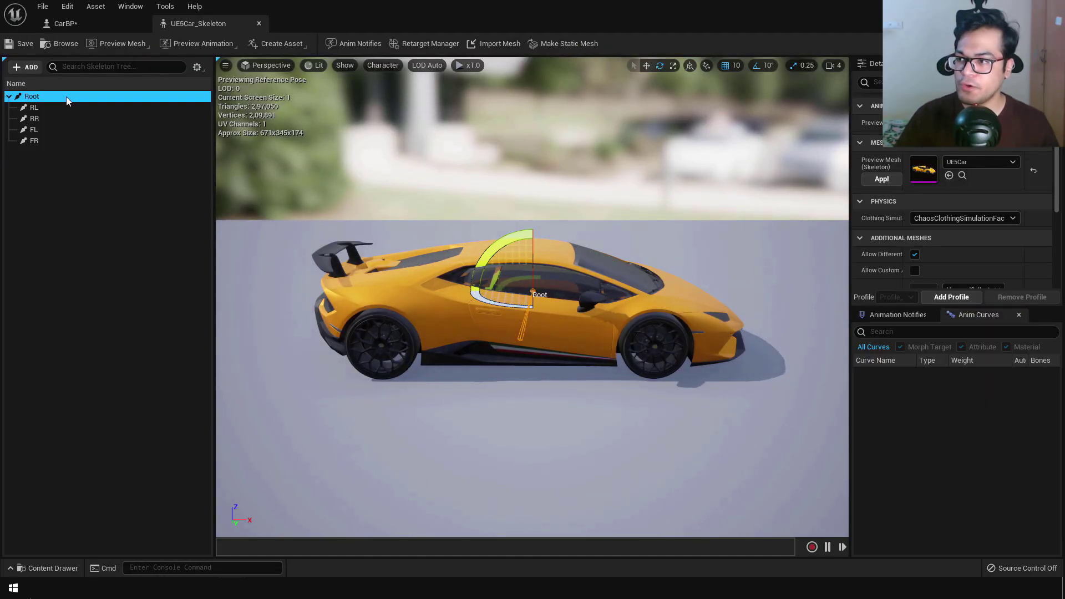
click(52, 107)
click(52, 119)
click(52, 130)
click(52, 141)
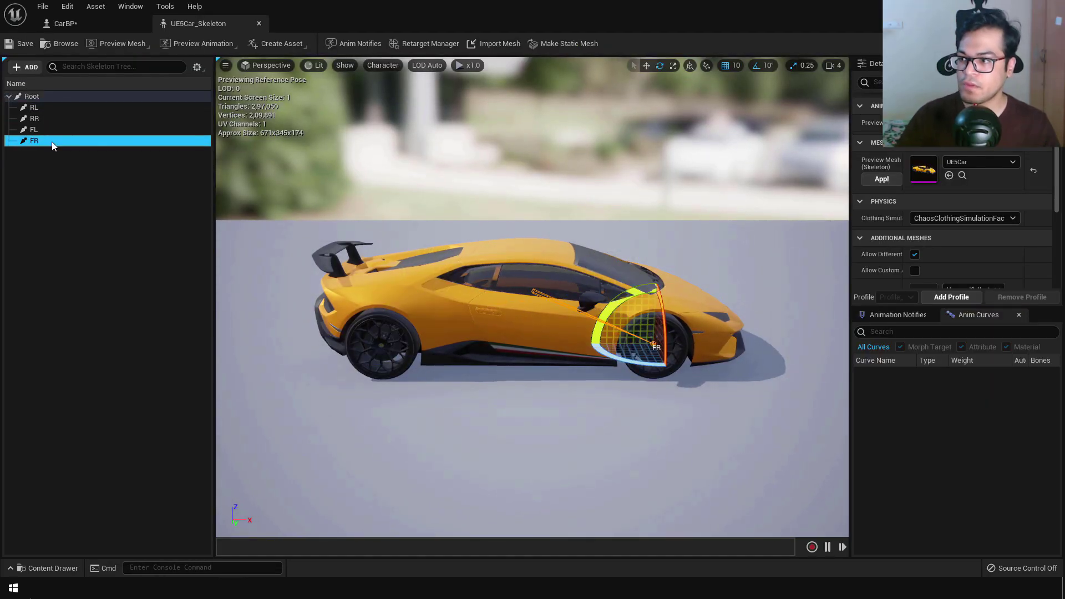
click(43, 108)
right_click(42, 108)
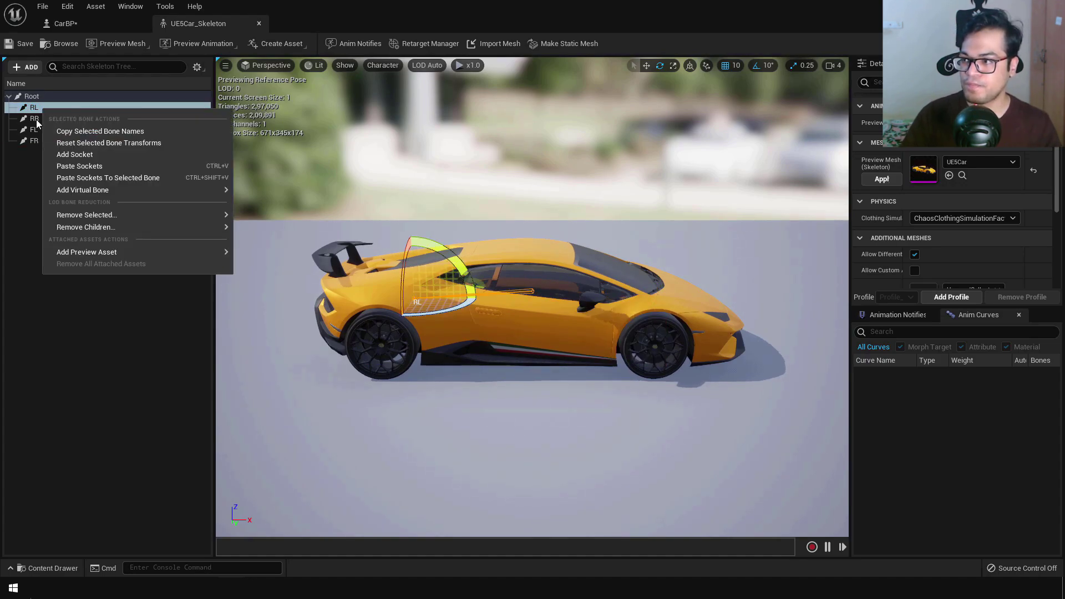
click(36, 118)
click(62, 105)
click(54, 119)
click(54, 131)
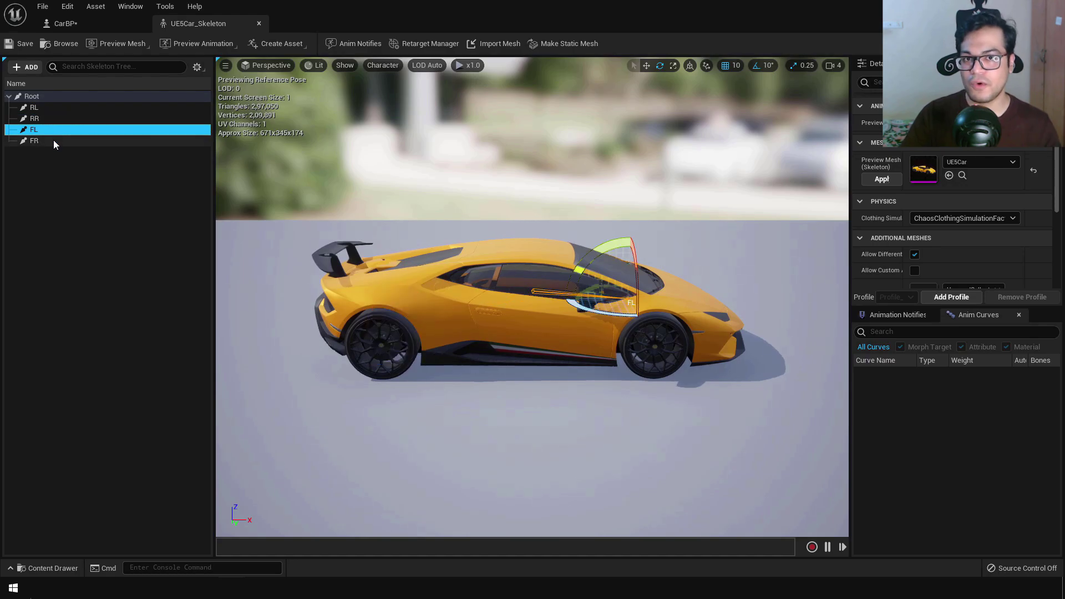
click(53, 140)
In CarBP, set the bone names of wheel setups 0 to 3 to FL, FR, RL and RR.
click(84, 28)
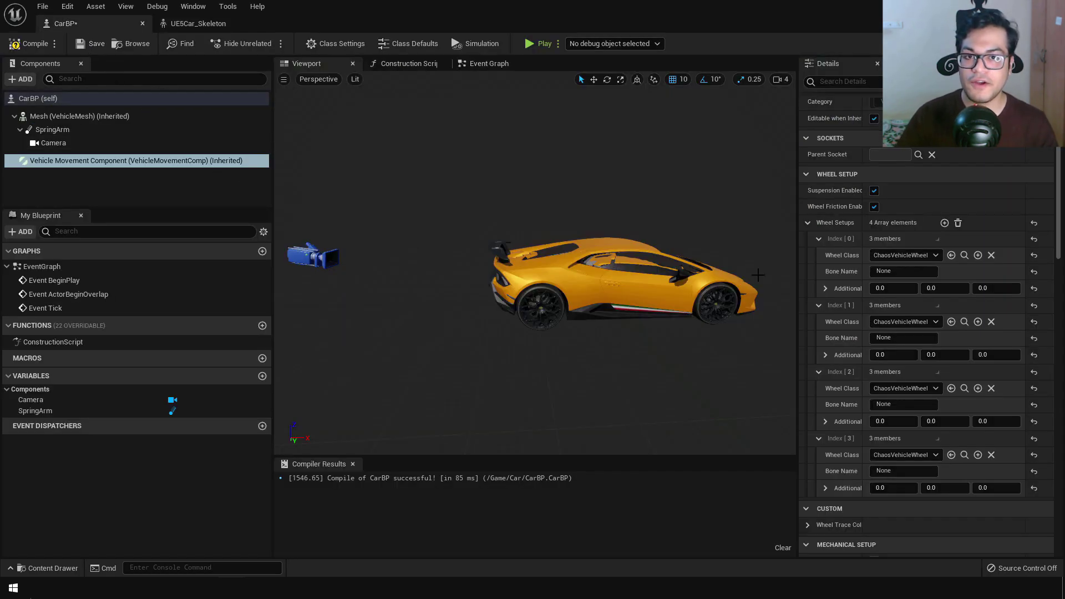
click(904, 271)
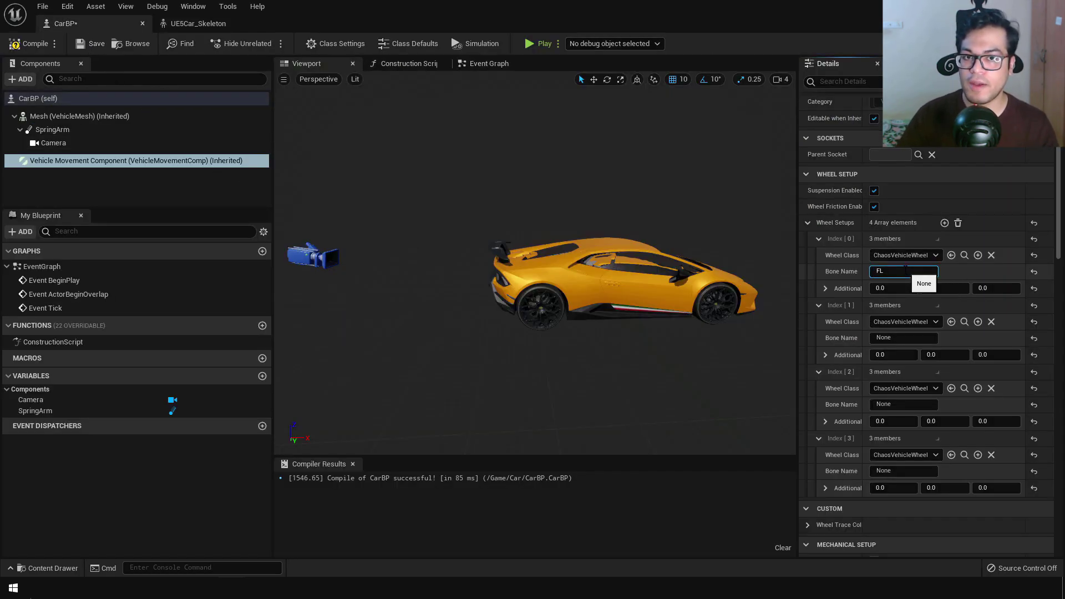
click(904, 338)
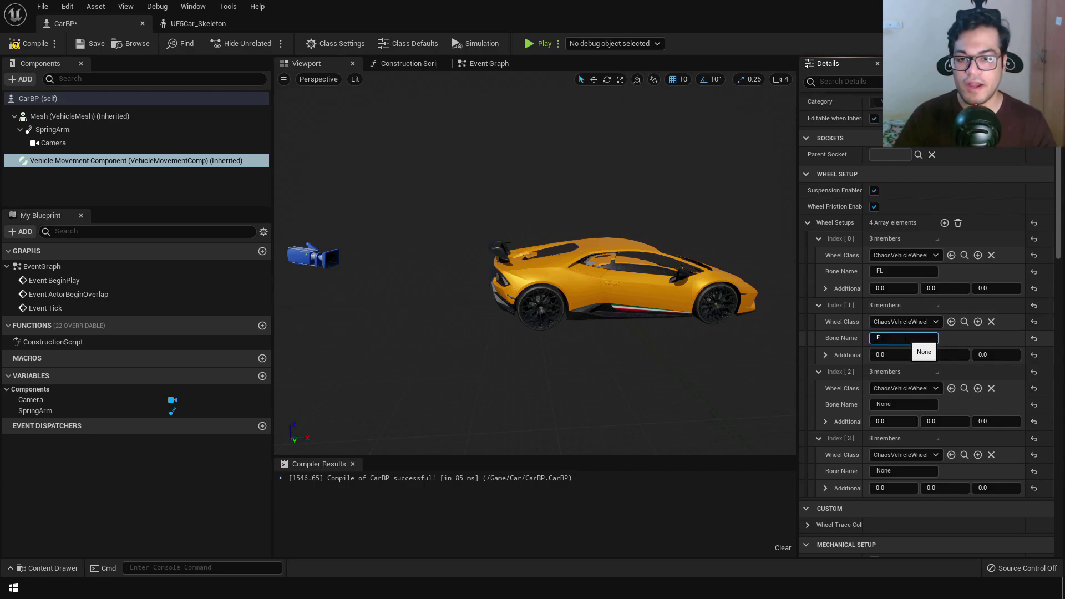
click(912, 403)
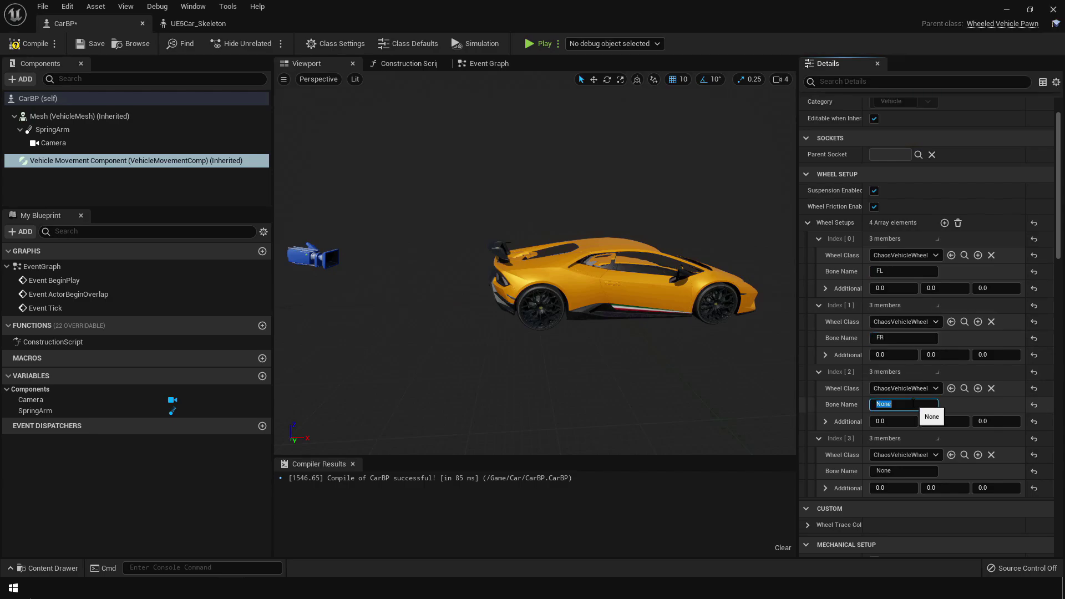
click(903, 471)
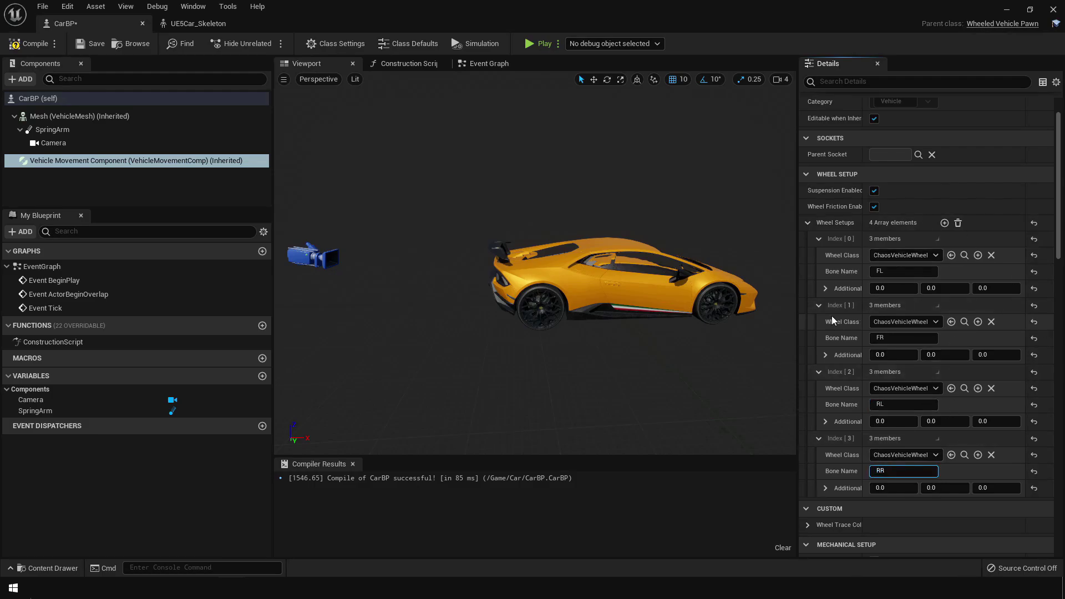
Compile and save CarBP, and open the Torque Curve of the vehicle movement's Engine Setup in its own curve editor.
click(29, 44)
click(91, 43)
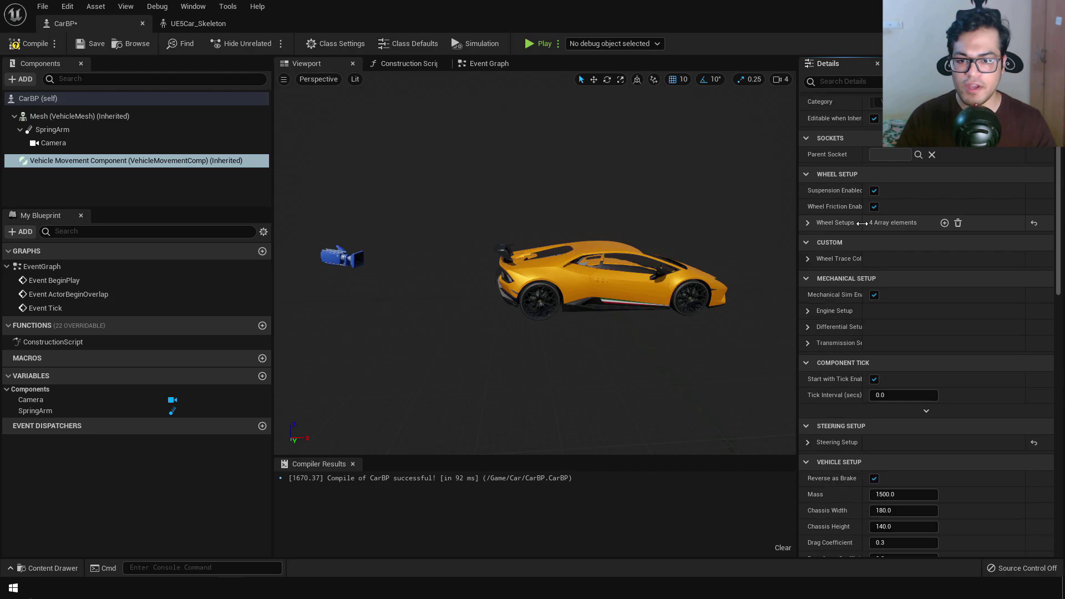
click(807, 311)
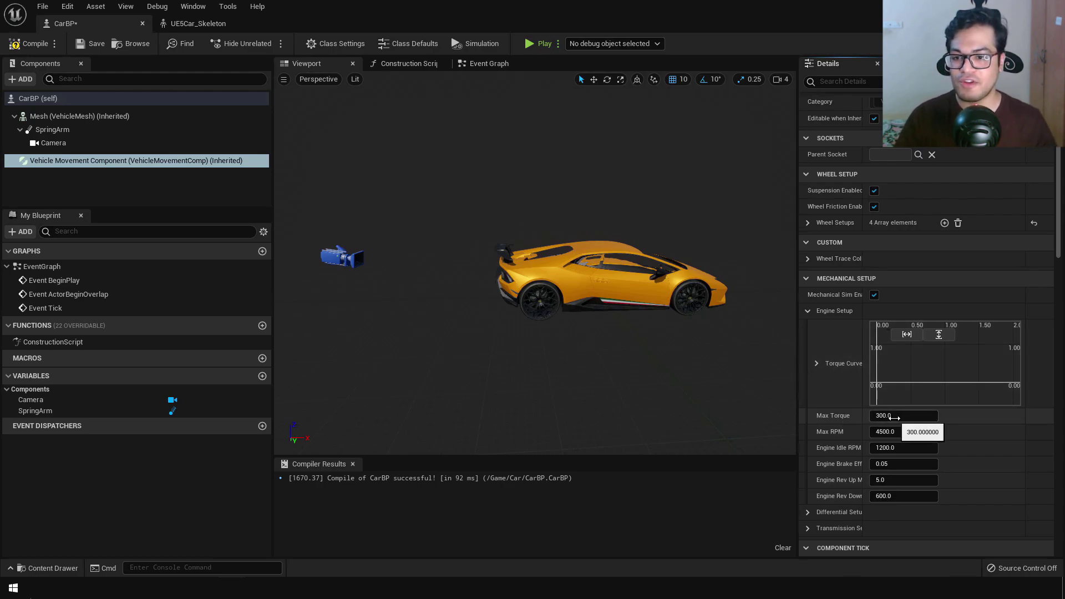
double_click(934, 365)
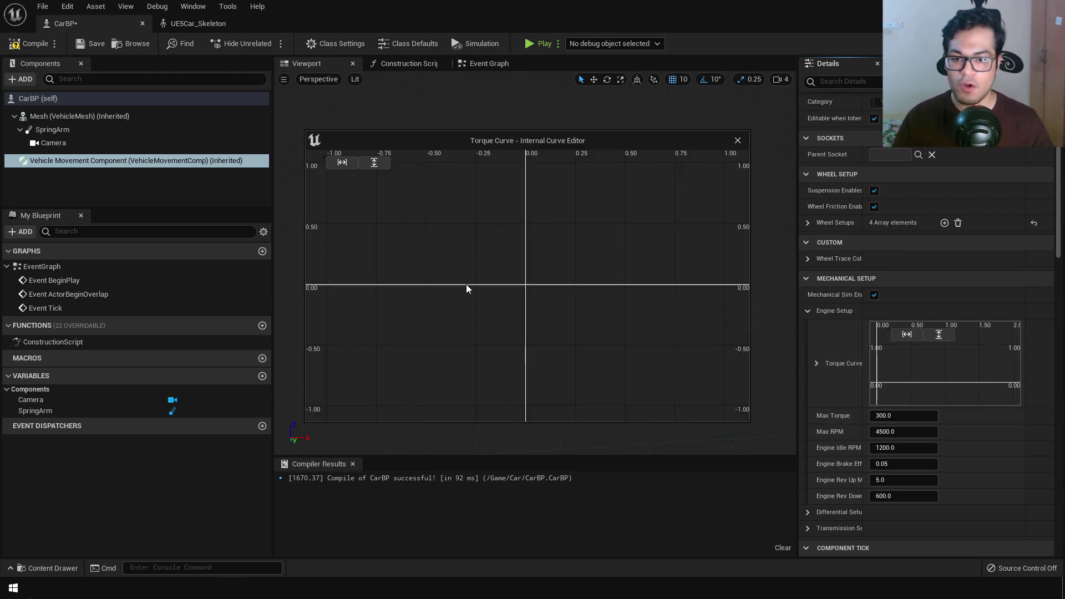
Add the first two Torque Curve keys, one at about time 0, value 0 and one at about time 40, value 85.
scroll(513, 338, down, 20)
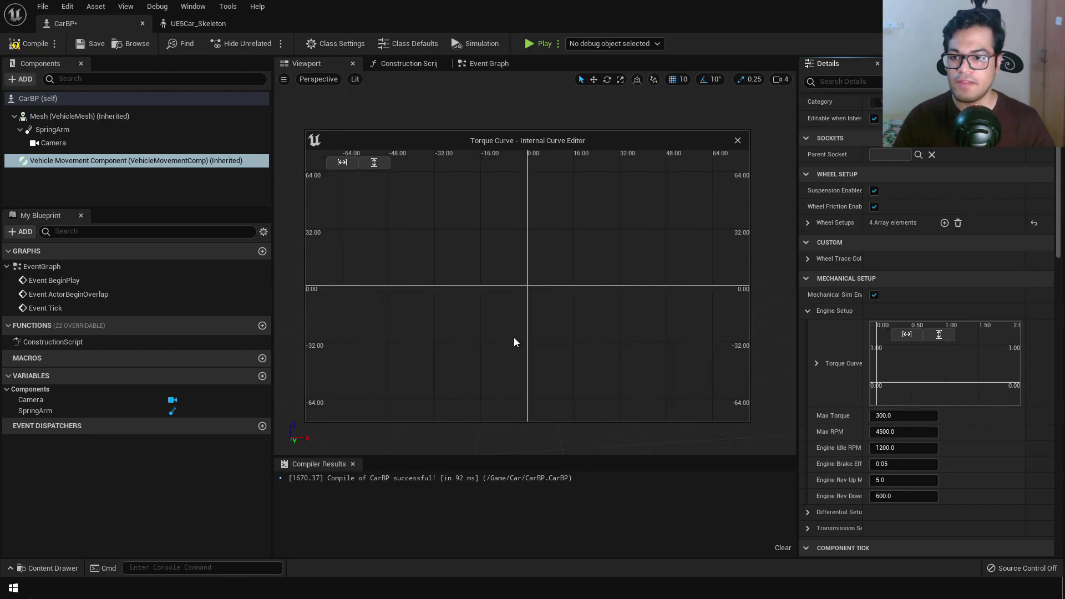
right_drag(637, 263, 466, 277)
scroll(530, 284, down, 20)
scroll(490, 284, up, 8)
scroll(549, 269, up, 2)
scroll(546, 267, up, 3)
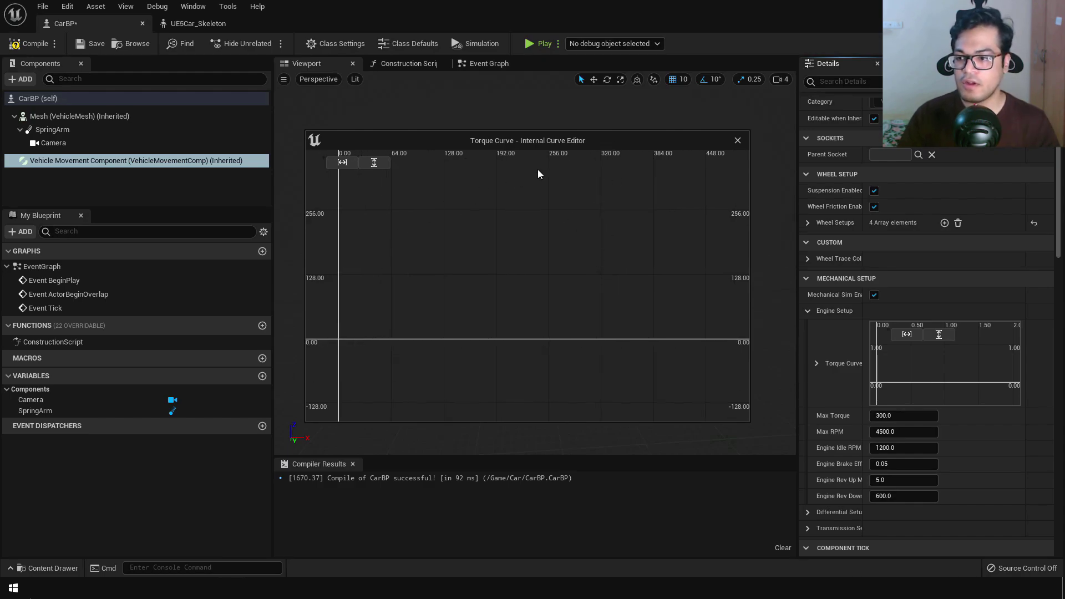
shift+click(338, 339)
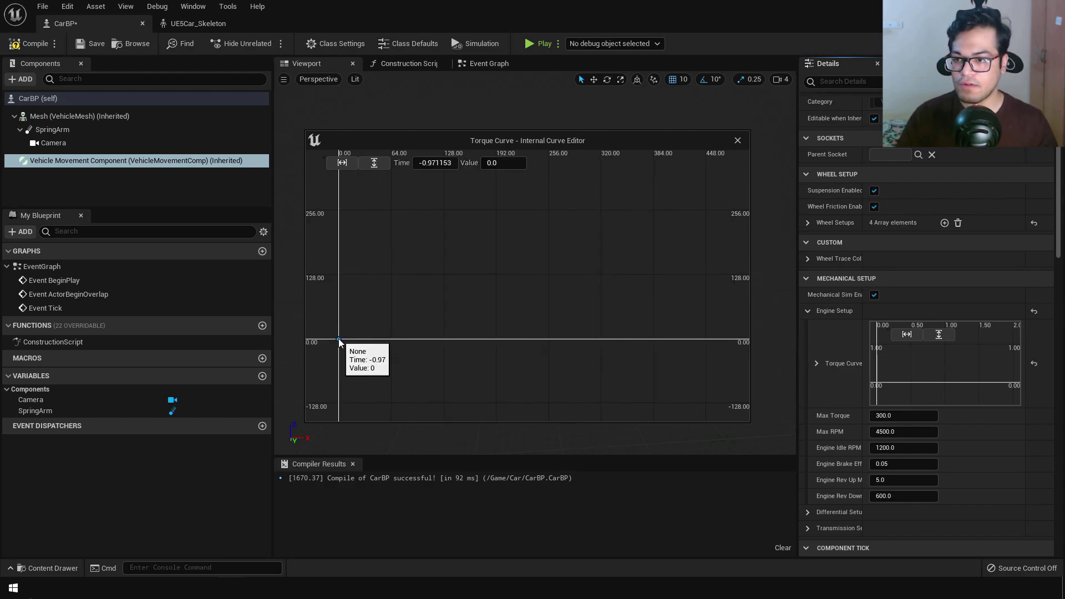
shift+click(372, 297)
drag(338, 339, 354, 314)
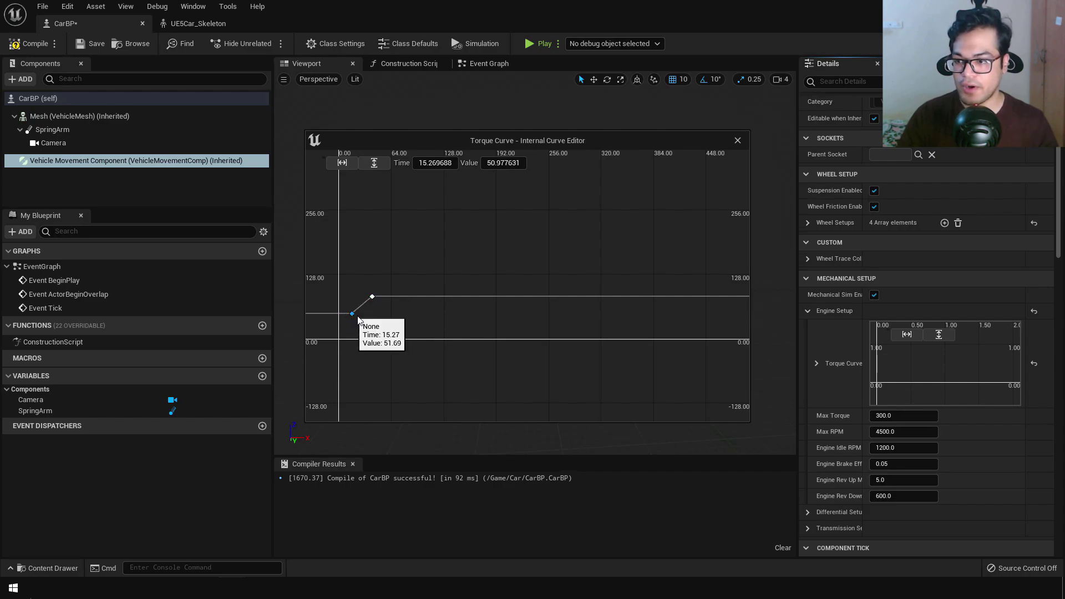
key(ctrl+z)
Extend the torque curve with five more rising keys that gradually flatten, ending at about time 310, value 350.
shift+click(412, 259)
shift+click(456, 221)
shift+click(500, 197)
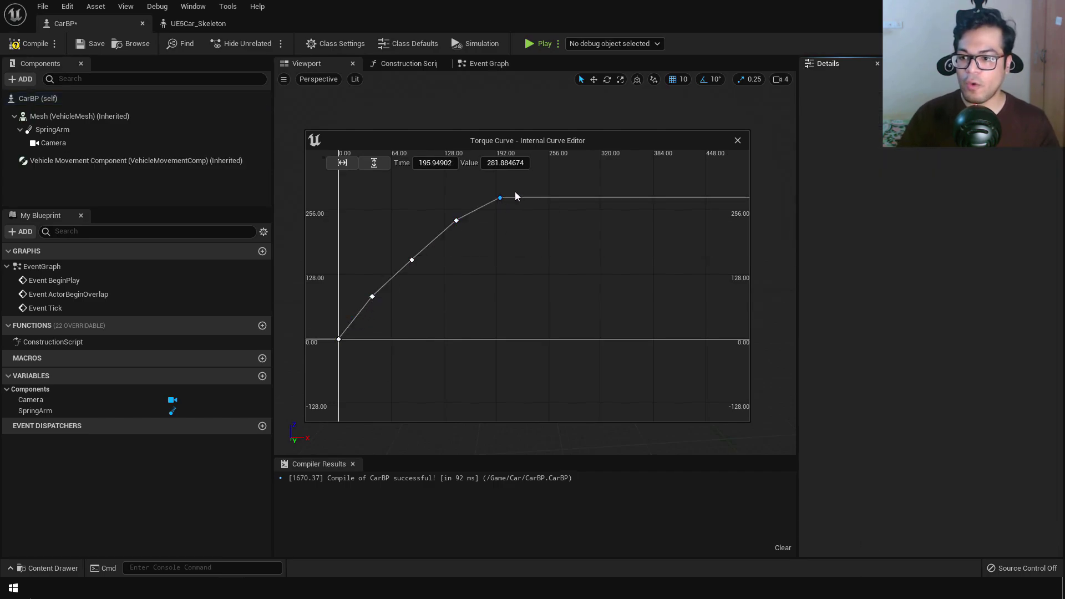
shift+click(541, 179)
shift+click(594, 164)
Smooth the torque curve by shifting its second to fifth keys, the second to about time 36 and the third to about time 85, value 171.
drag(412, 259, 409, 252)
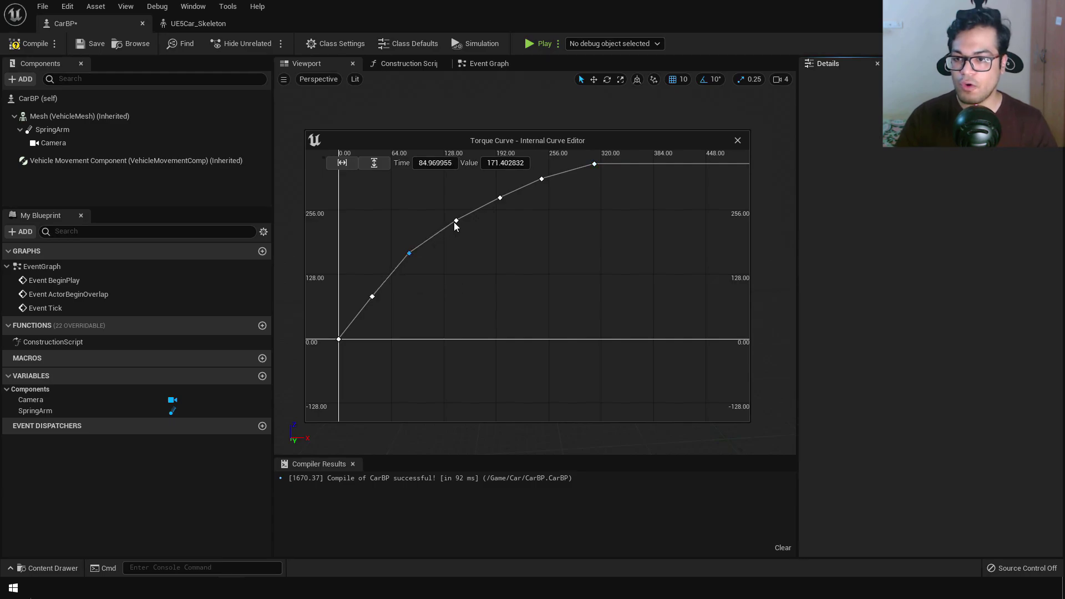
drag(456, 220, 448, 221)
drag(500, 198, 491, 197)
drag(371, 296, 369, 298)
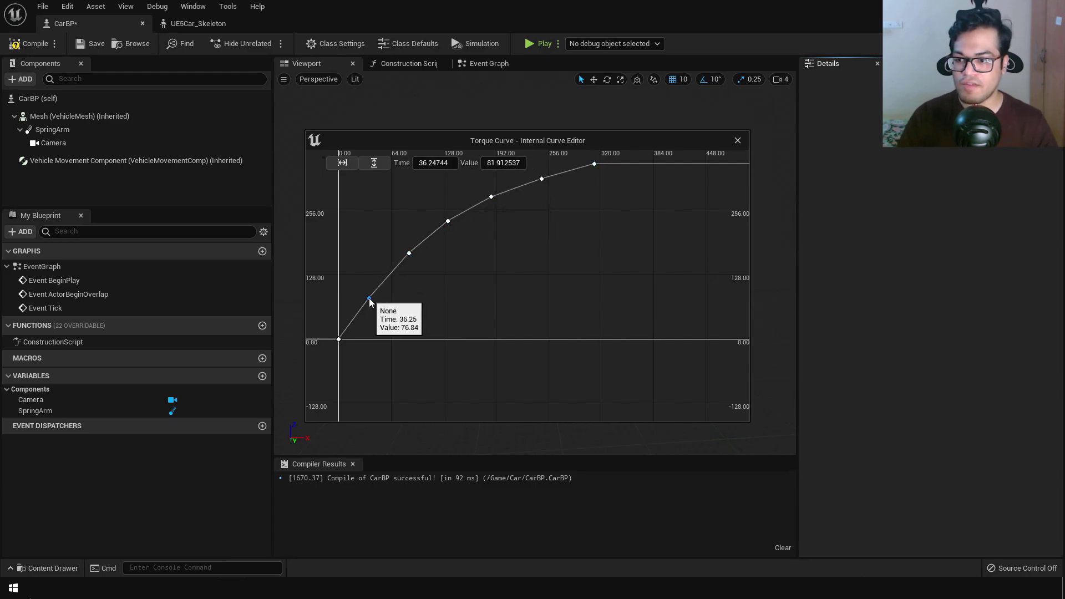
click(541, 179)
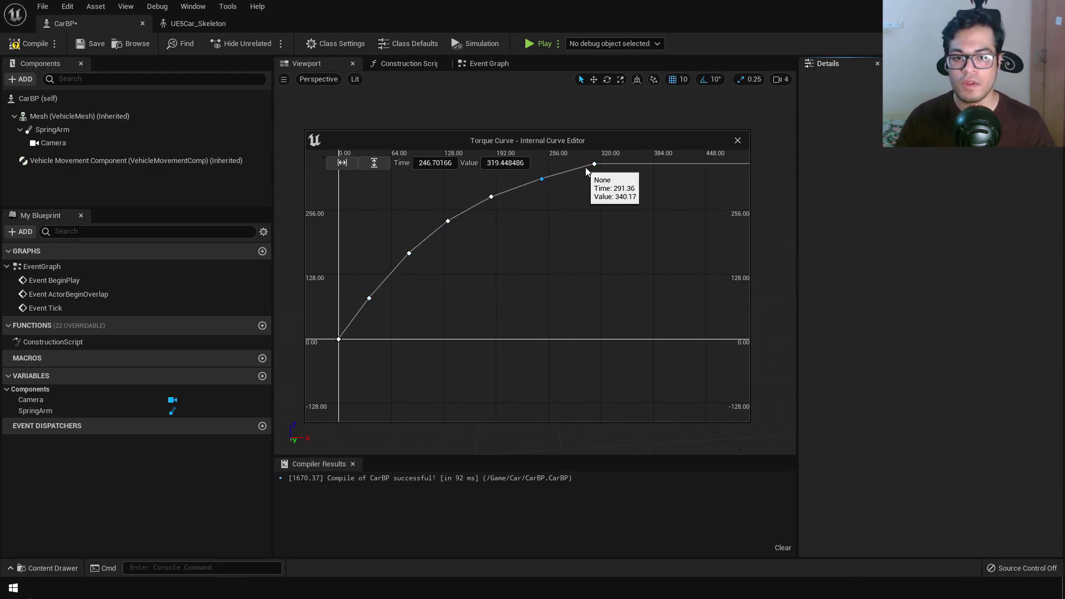
Close the torque curve editor, collapse Engine Setup, and compile and save CarBP.
click(737, 140)
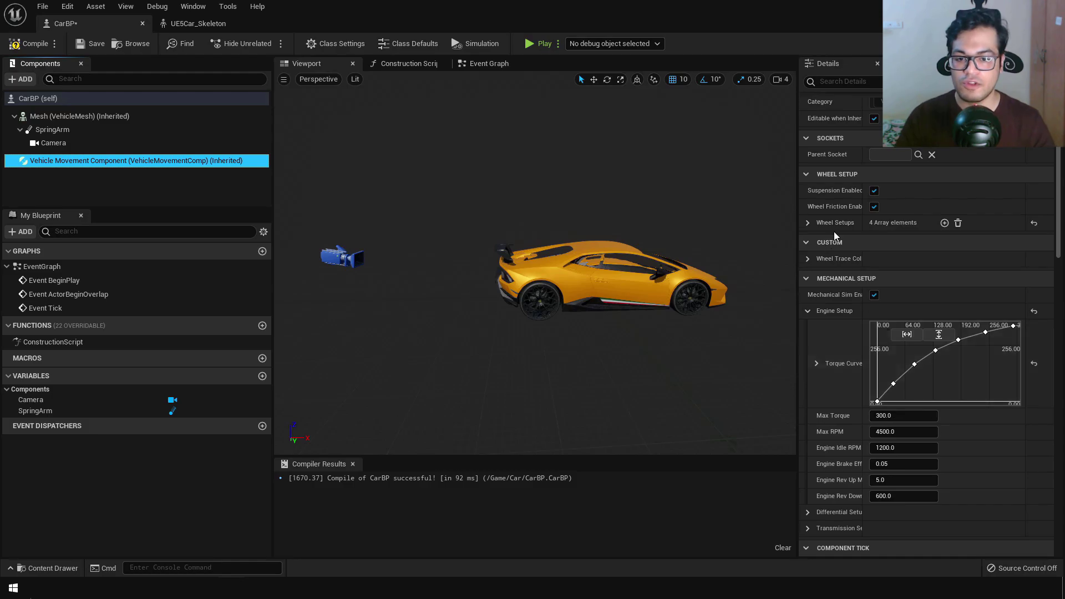
click(807, 311)
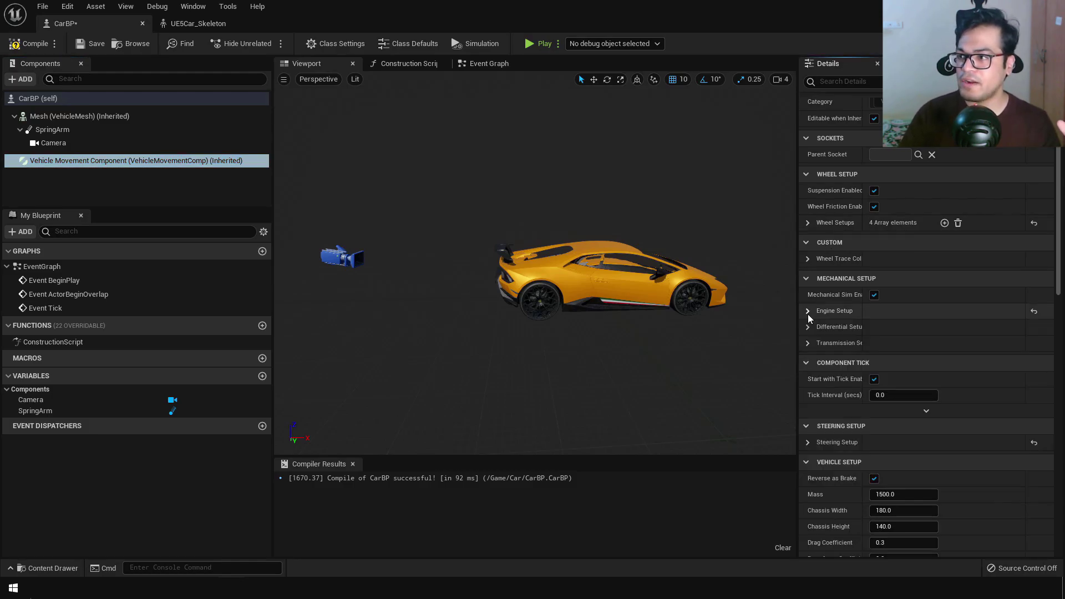
click(29, 44)
click(90, 44)
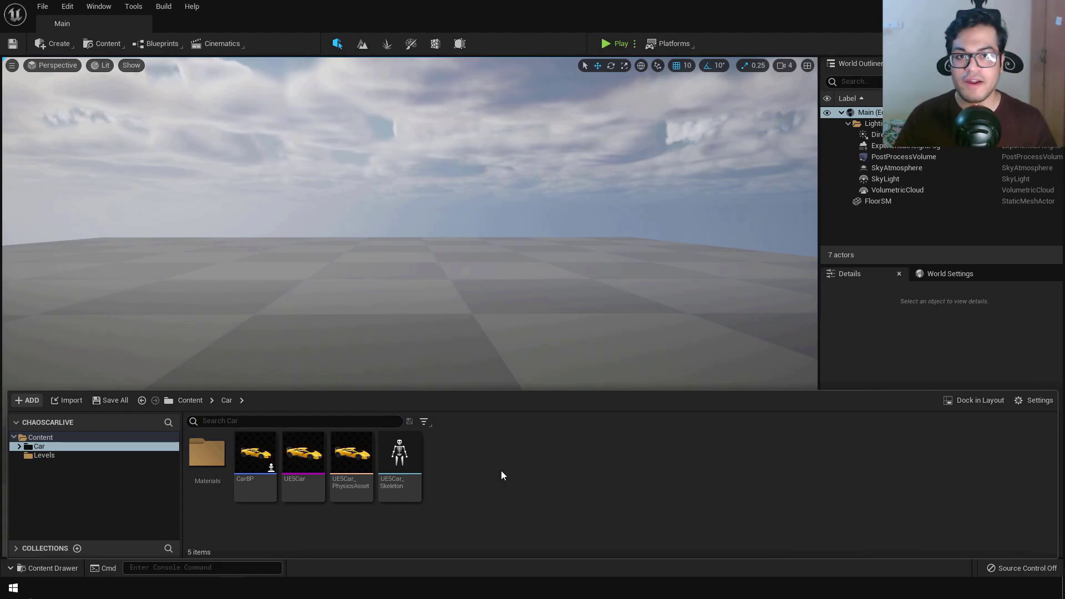
Create a blueprint class in the Car folder with ChaosVehicleWheel as parent and name it FrontWheel.
right_click(501, 471)
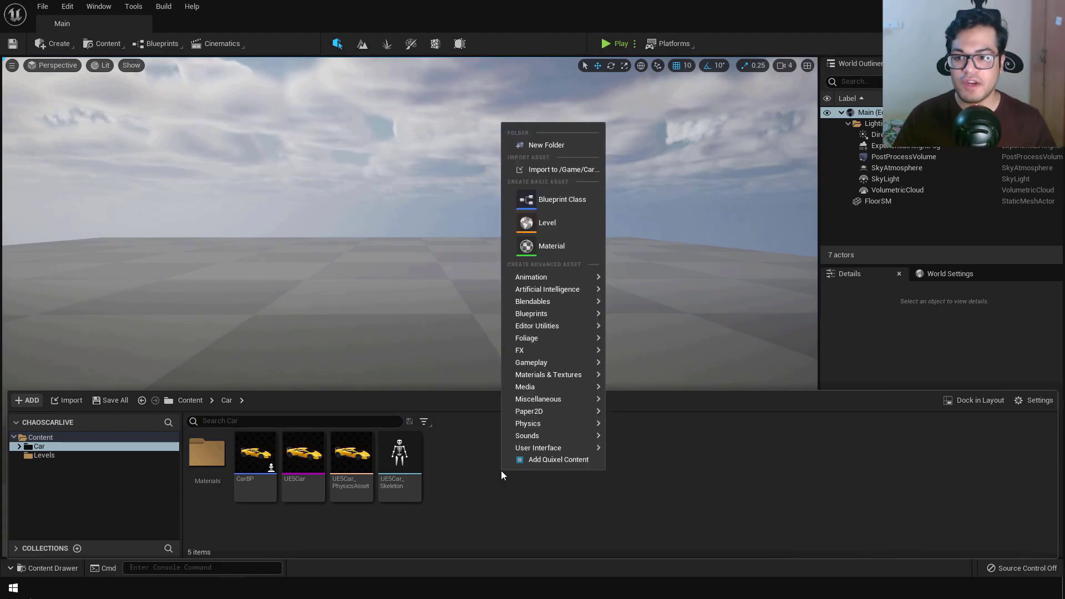
click(535, 199)
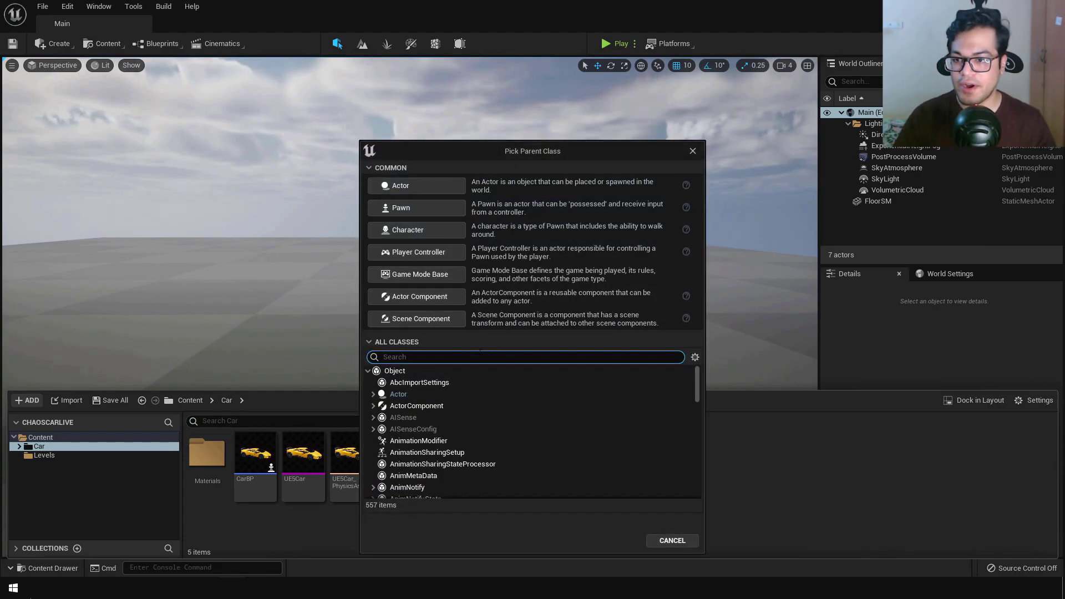
text(wheel)
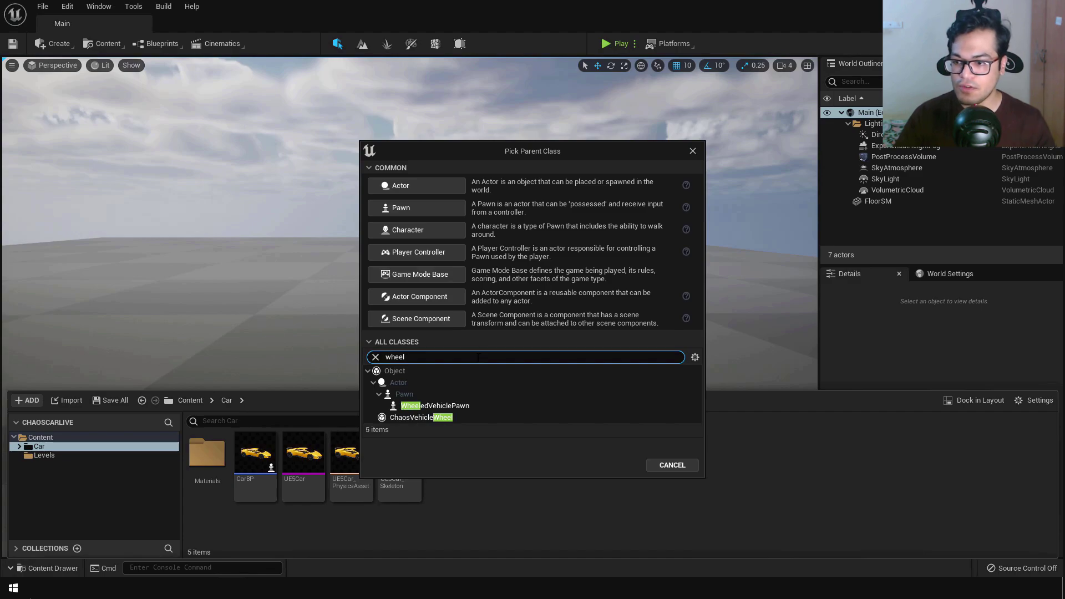
click(444, 420)
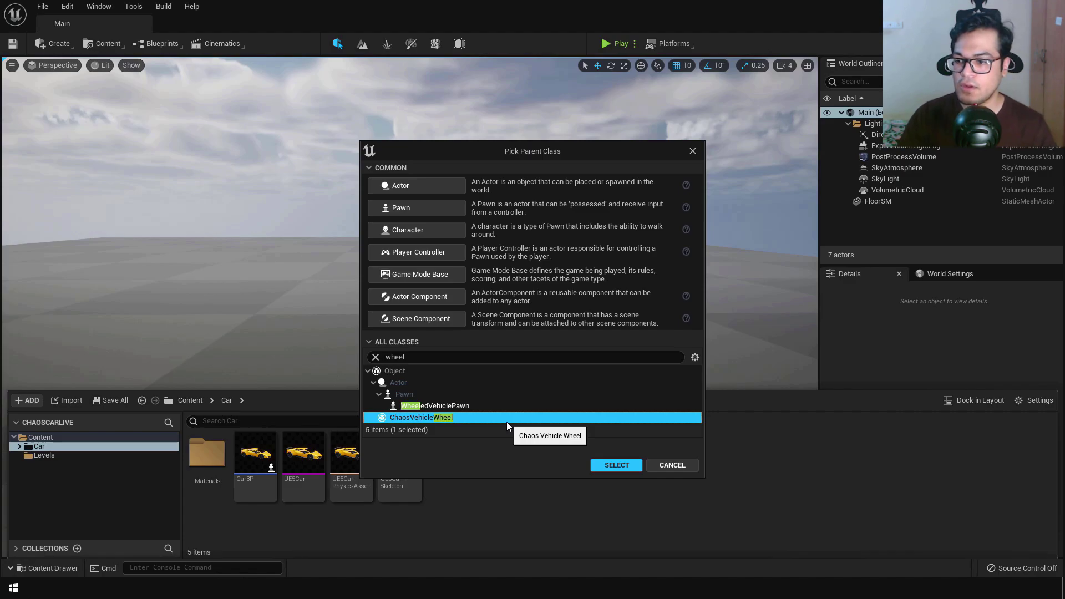
click(599, 465)
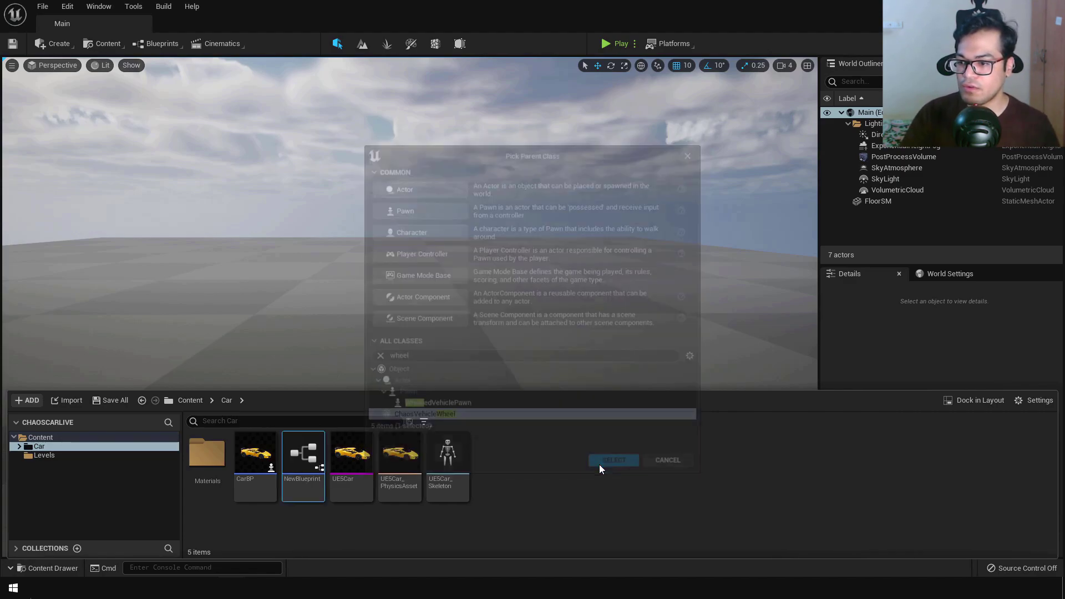
text(F)
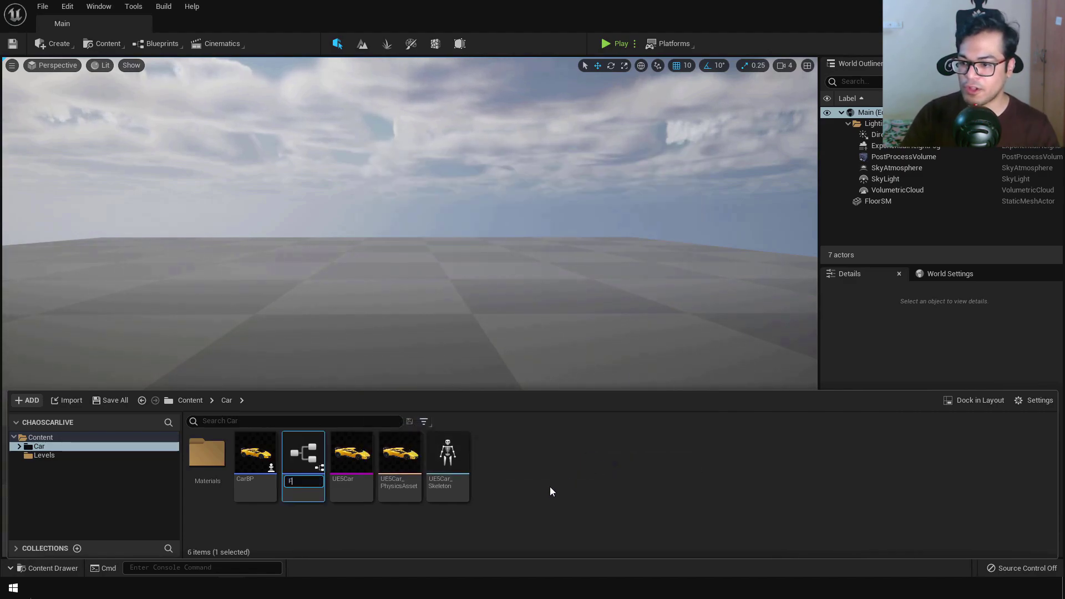
text(rontWheel)
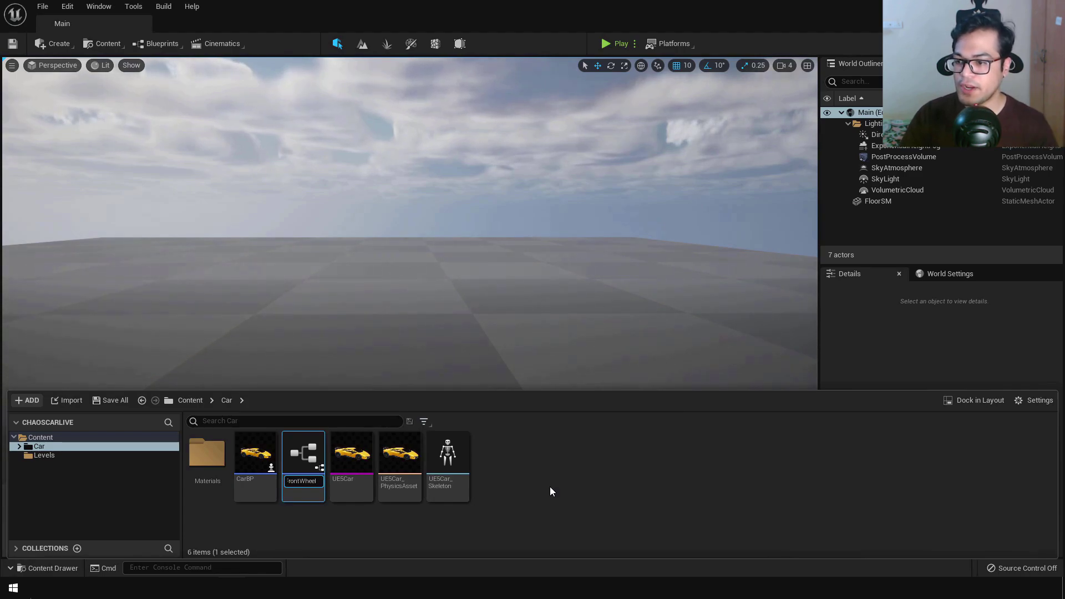
key(Return)
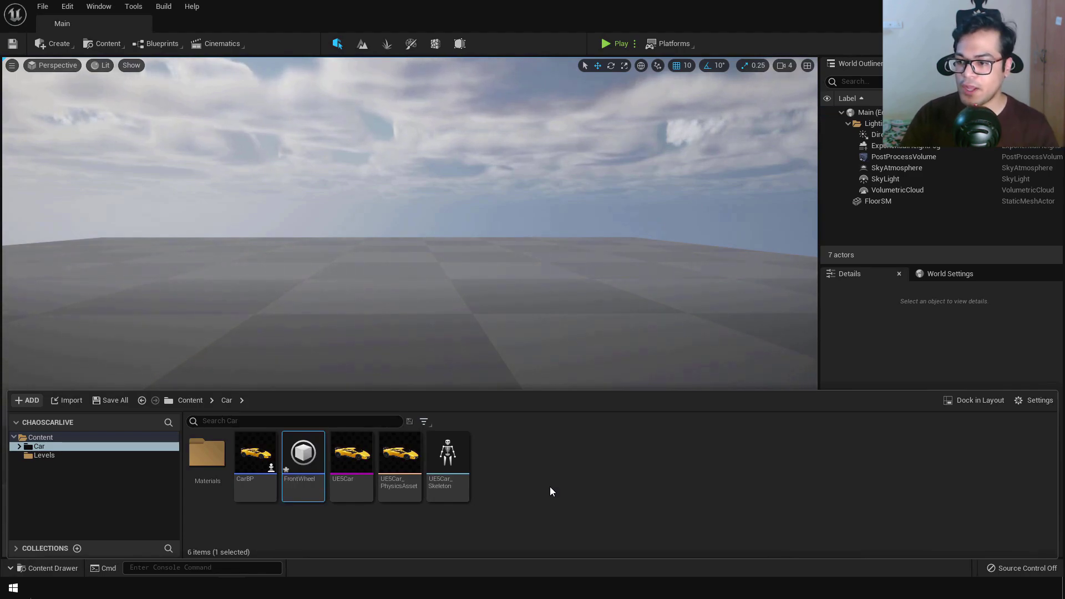
Duplicate the FrontWheel blueprint as RearWheel and save all assets.
right_click(303, 461)
click(377, 261)
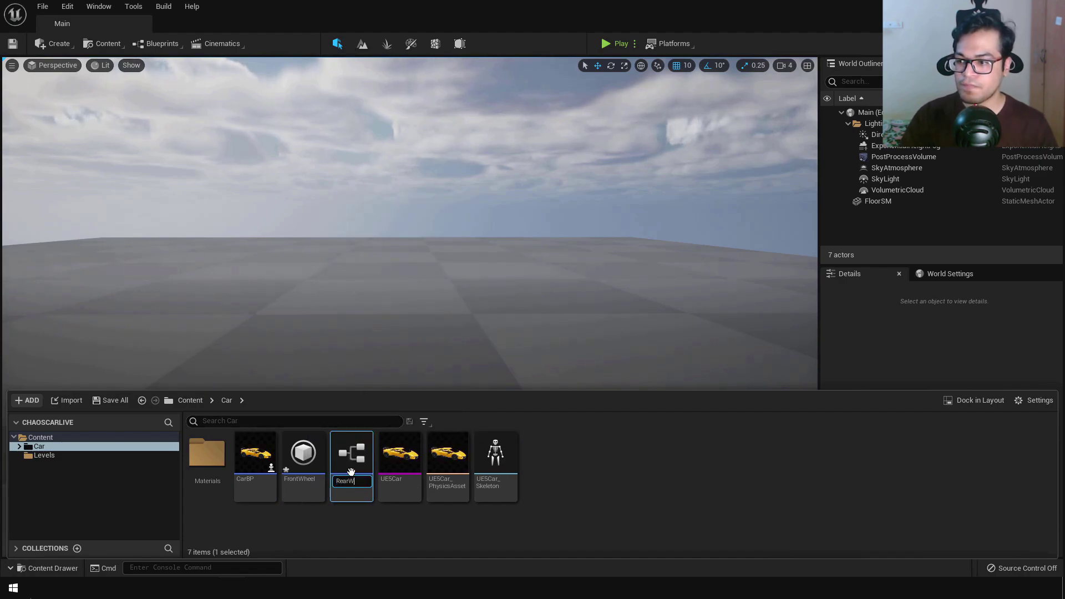
key(Return)
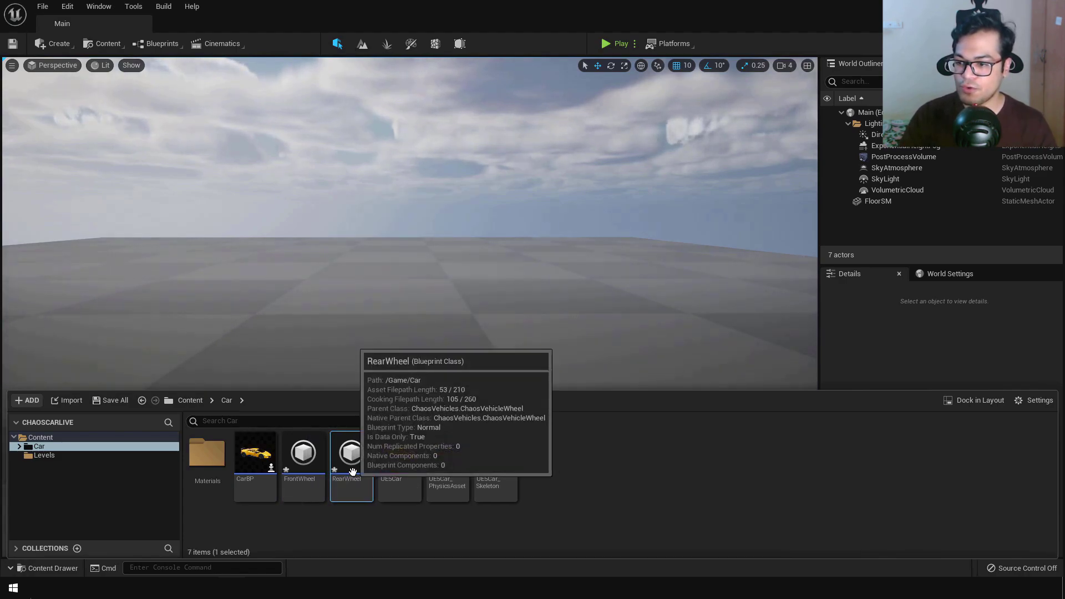
click(102, 401)
click(574, 415)
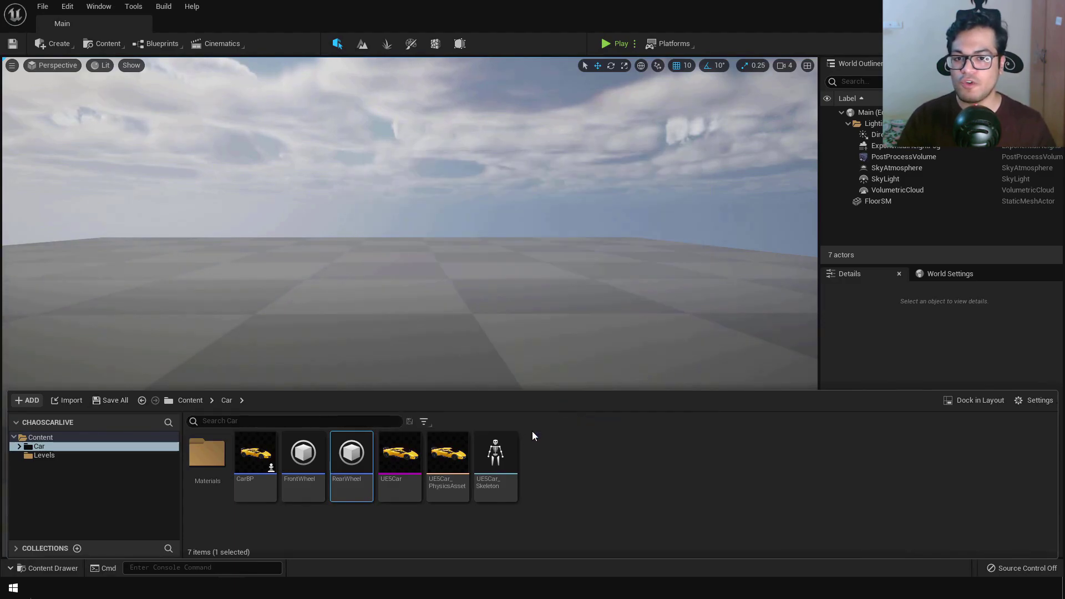
In the FrontWheel blueprint, set Axle Type to Front and enable Affected by Engine and Affected by Handbrake.
double_click(315, 456)
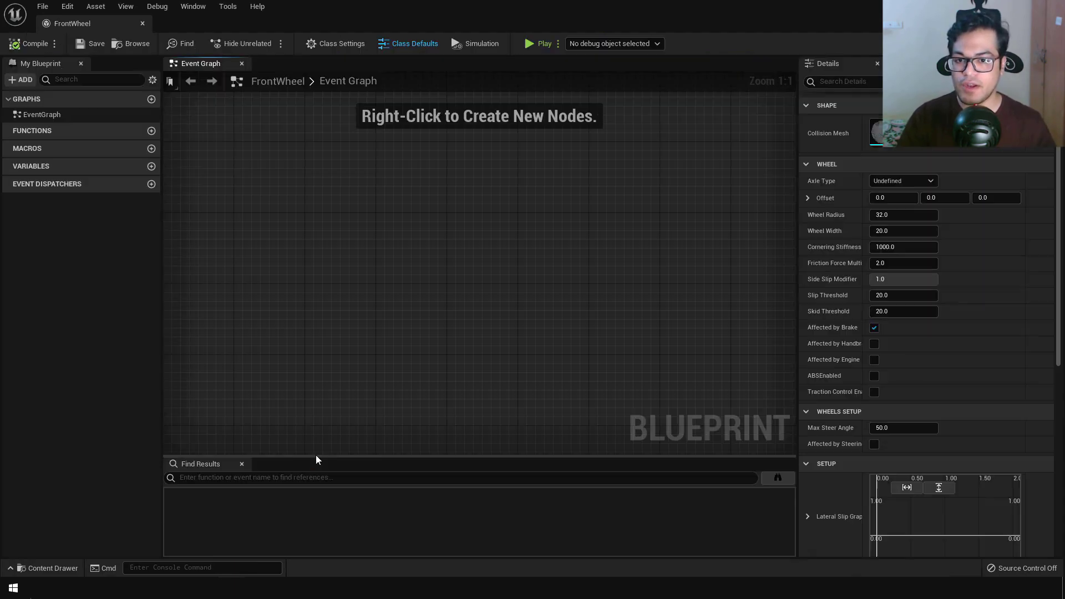
mouse_move(833, 181)
click(889, 180)
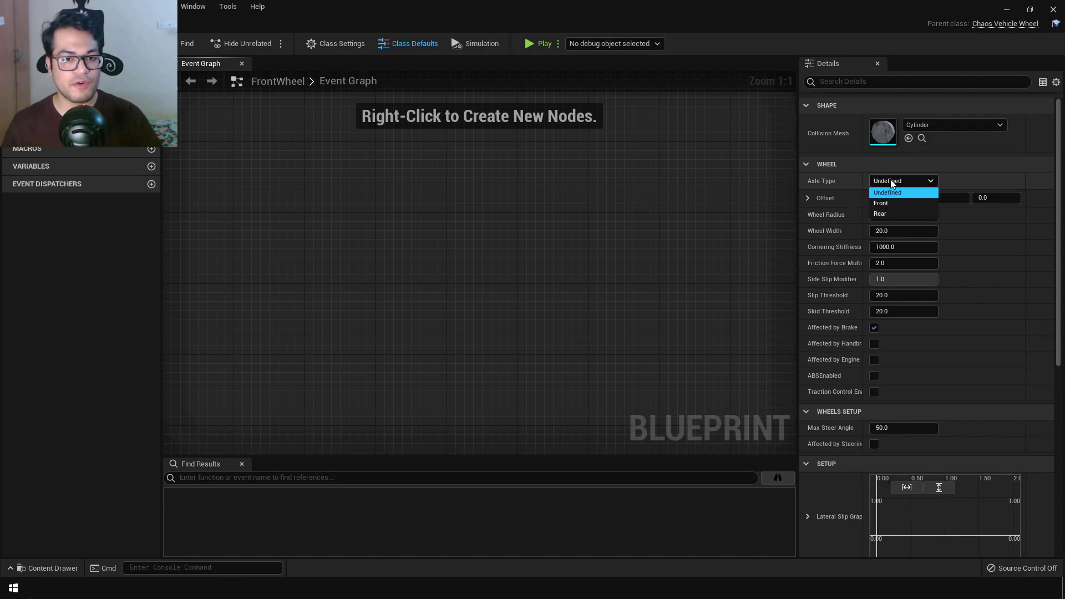
click(887, 203)
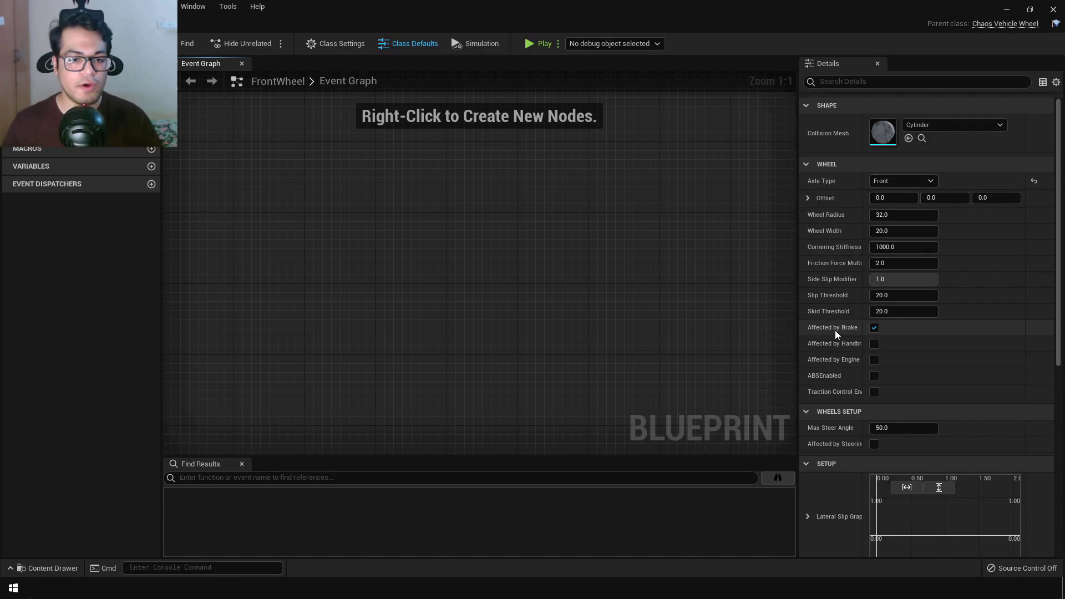
click(874, 360)
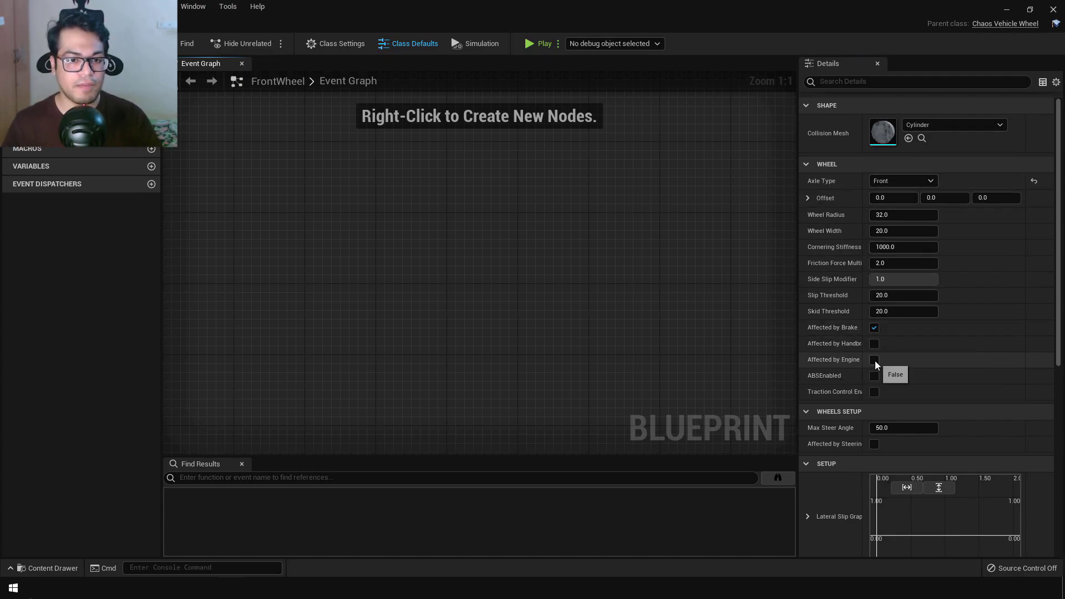
click(874, 343)
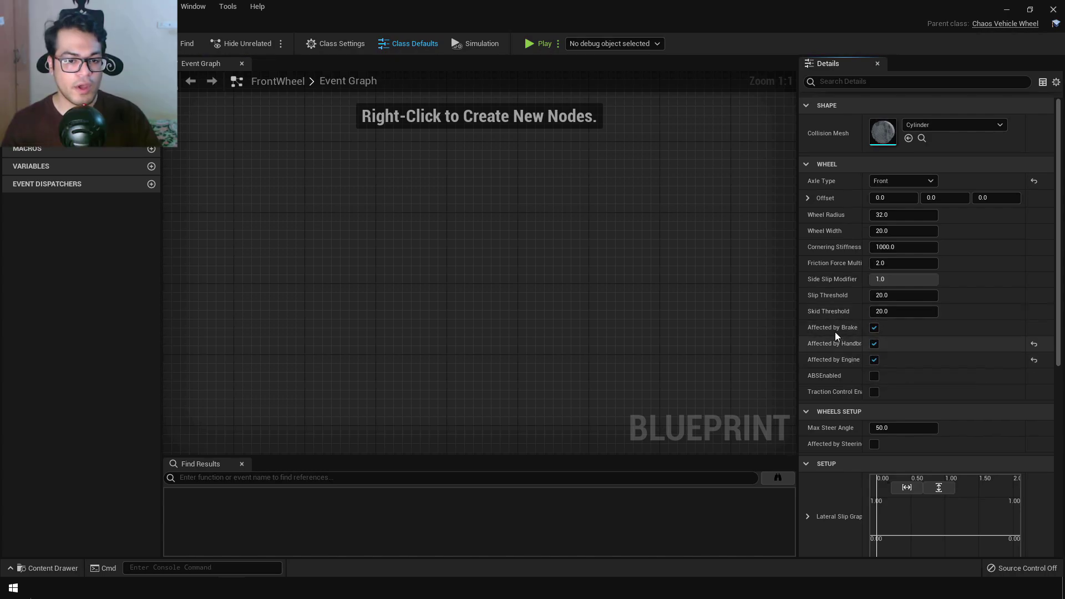
Enable Affected by Steering for FrontWheel with a Max Steer Angle of 45, compile it and close its editor.
scroll(834, 332, down, 2)
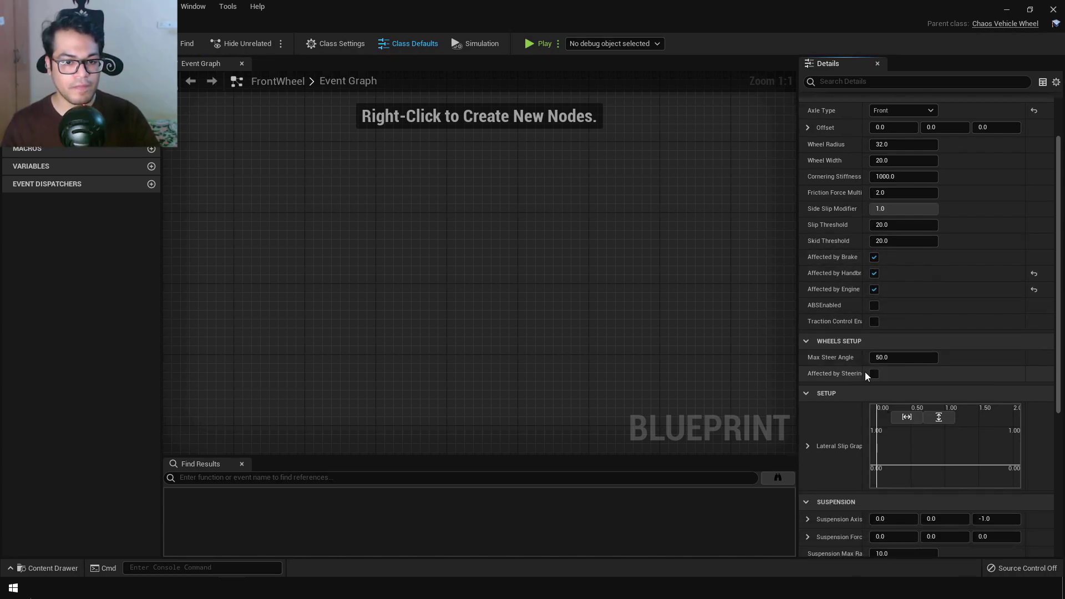
click(899, 358)
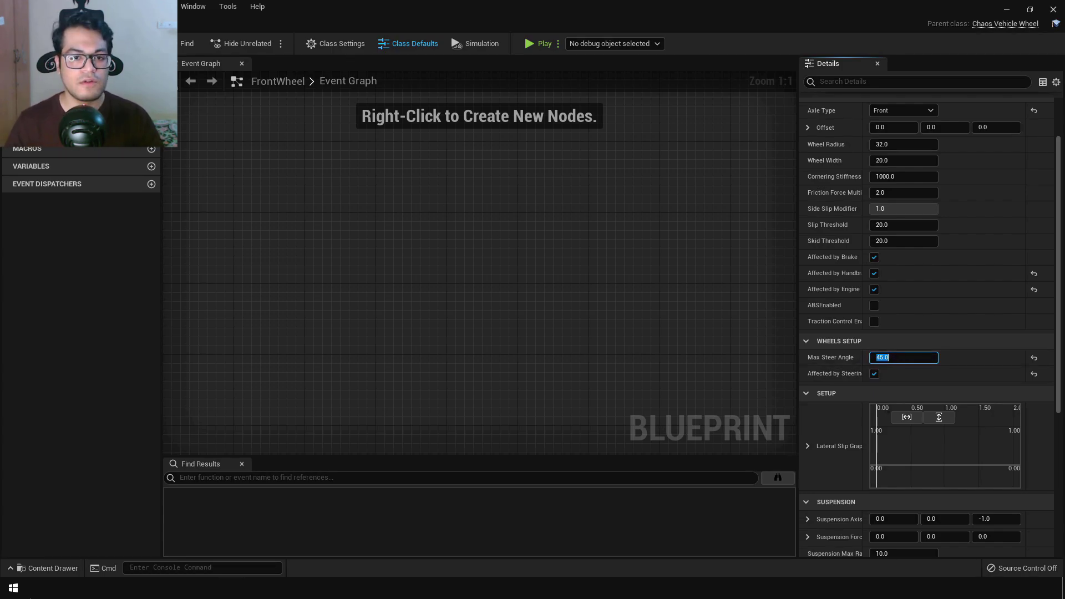
click(33, 43)
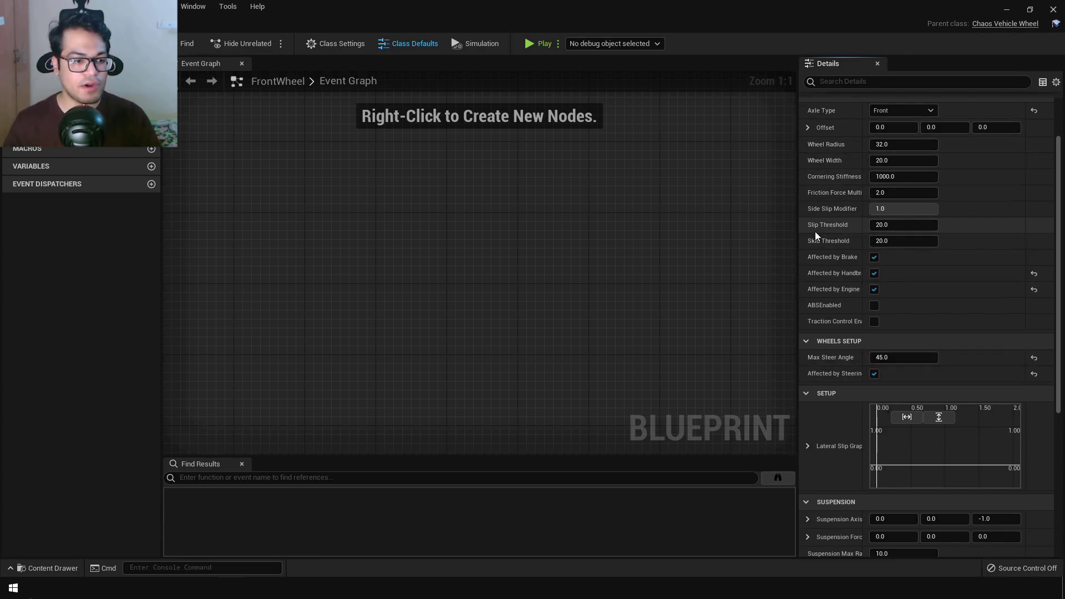
click(1053, 9)
In the RearWheel blueprint, set Axle Type to Rear, enable Affected by Handbrake and Affected by Engine, and save it.
double_click(355, 494)
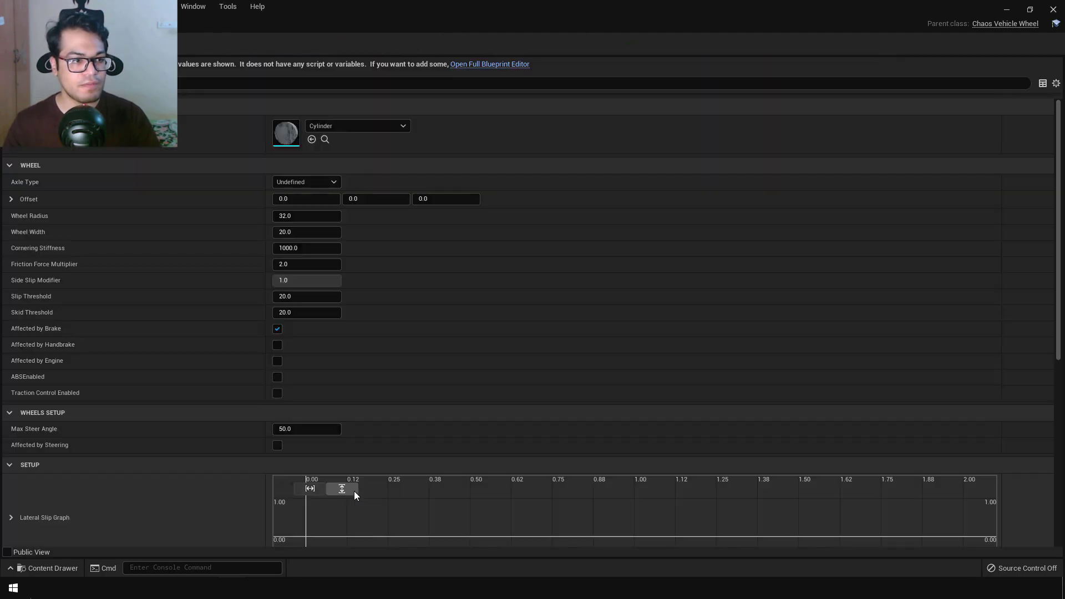
click(315, 183)
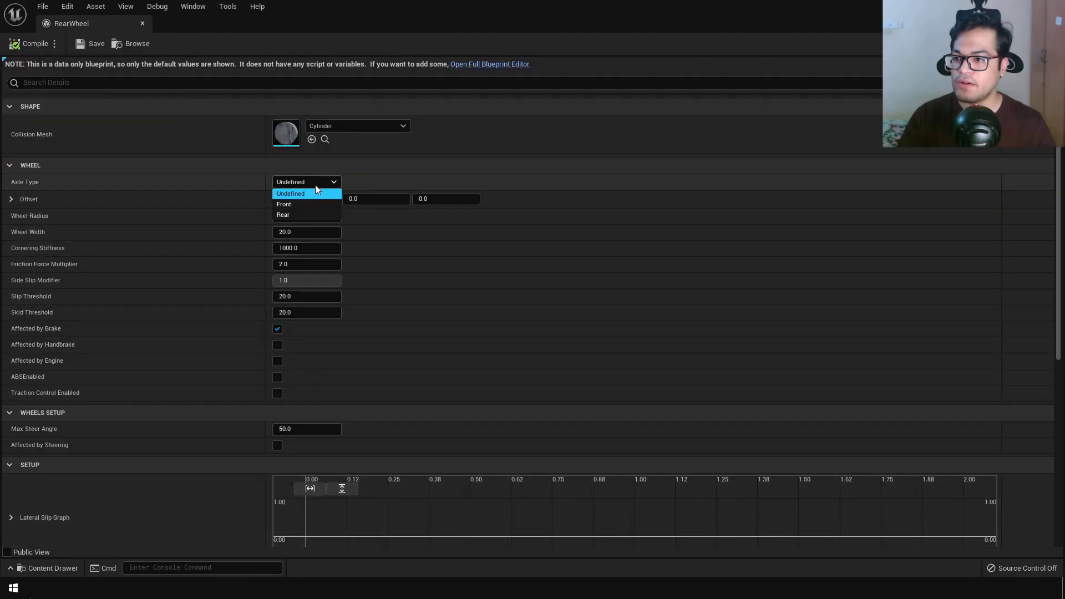
click(298, 215)
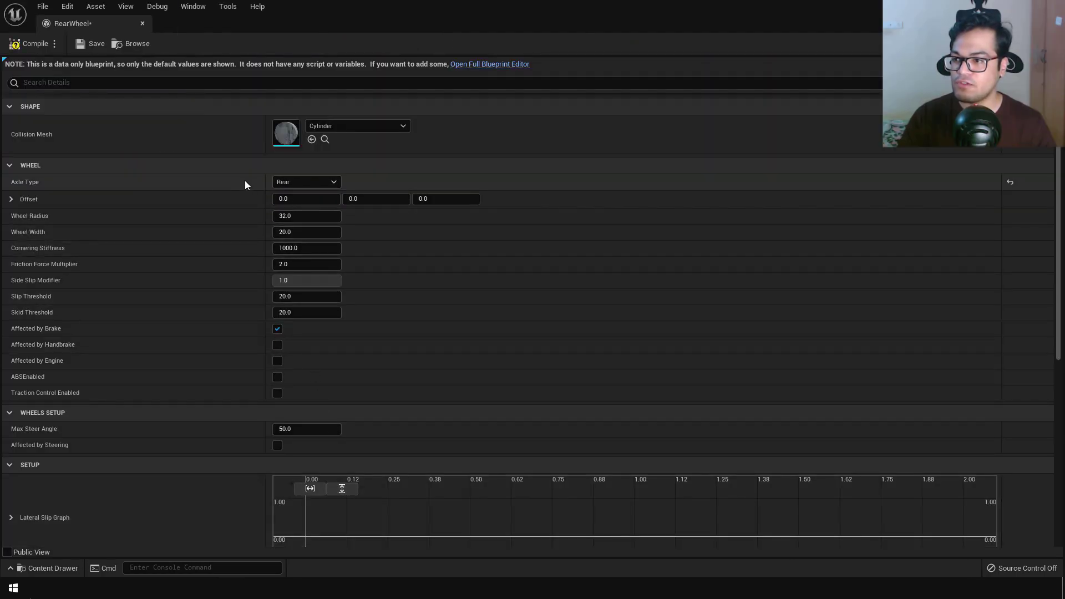
click(278, 345)
click(278, 362)
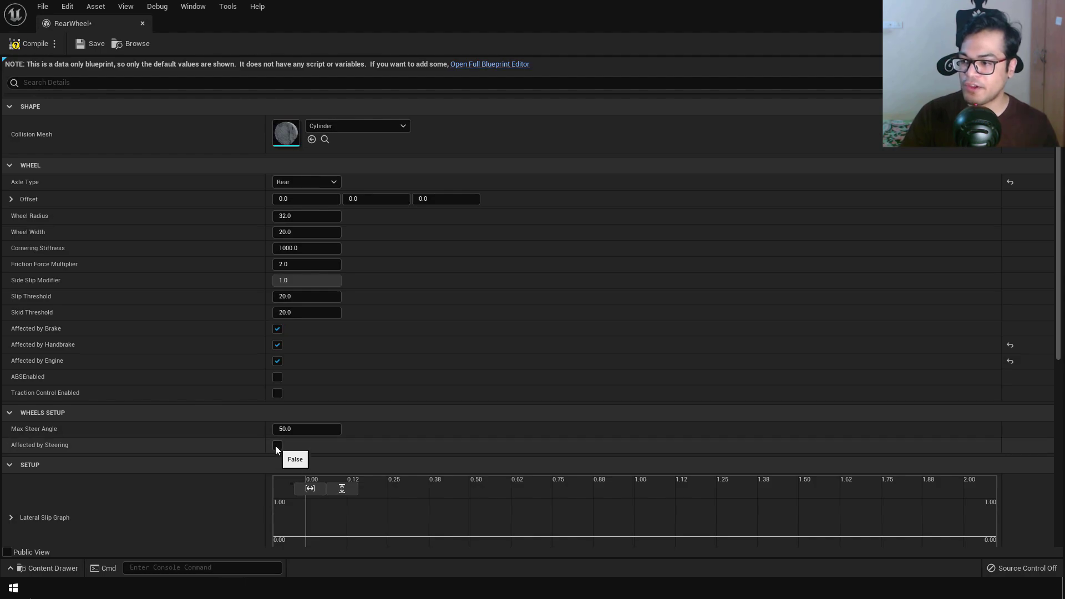
click(81, 49)
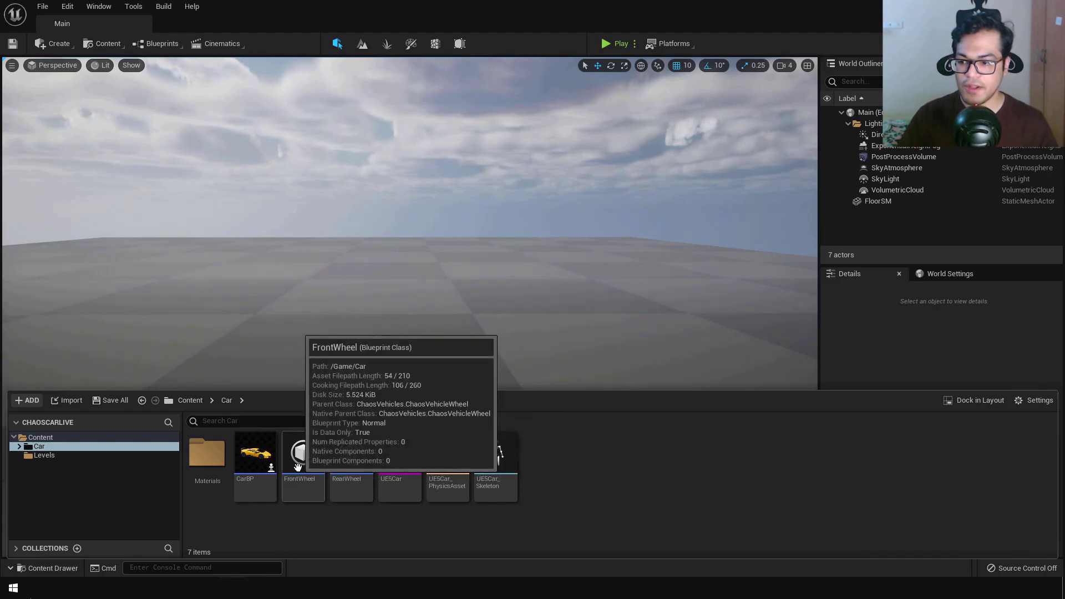
In CarBP's Vehicle Movement Component, set the Wheel Class of the FL and FR wheel setups to FrontWheel.
double_click(256, 464)
click(197, 161)
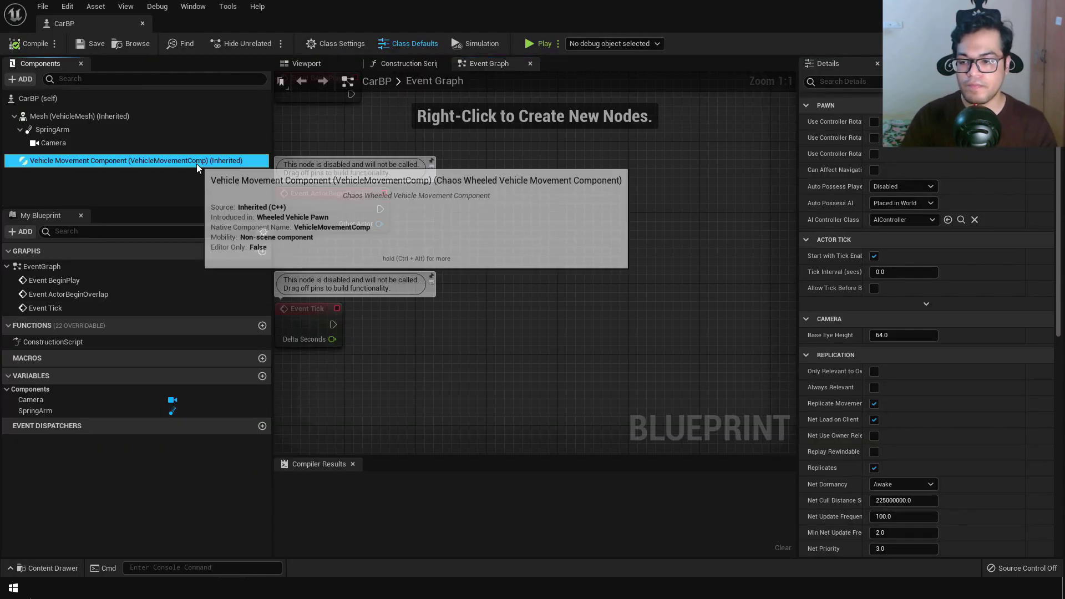
click(807, 277)
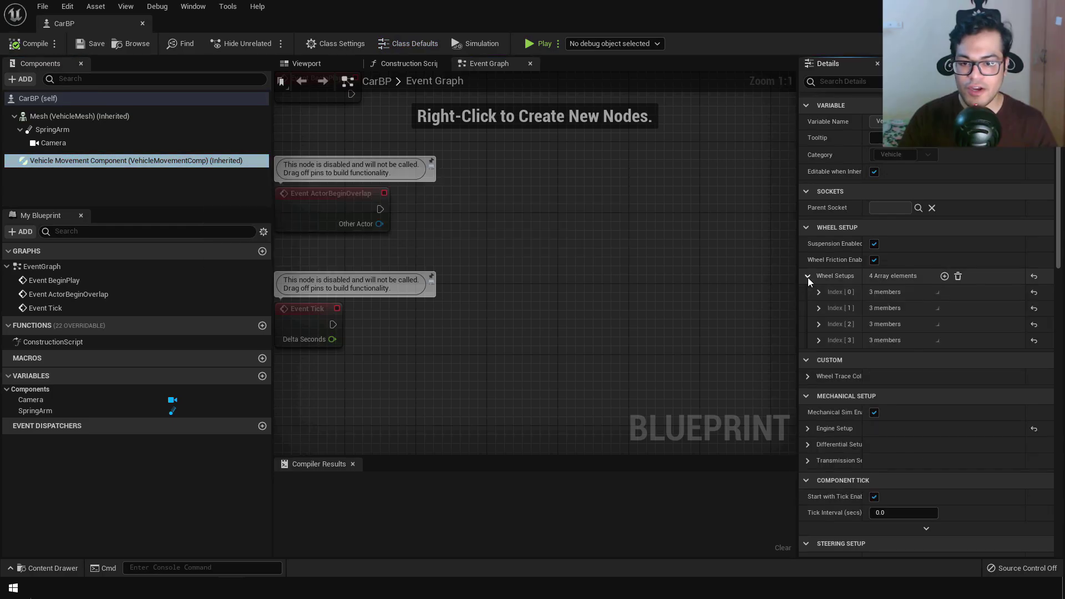
click(818, 292)
click(819, 358)
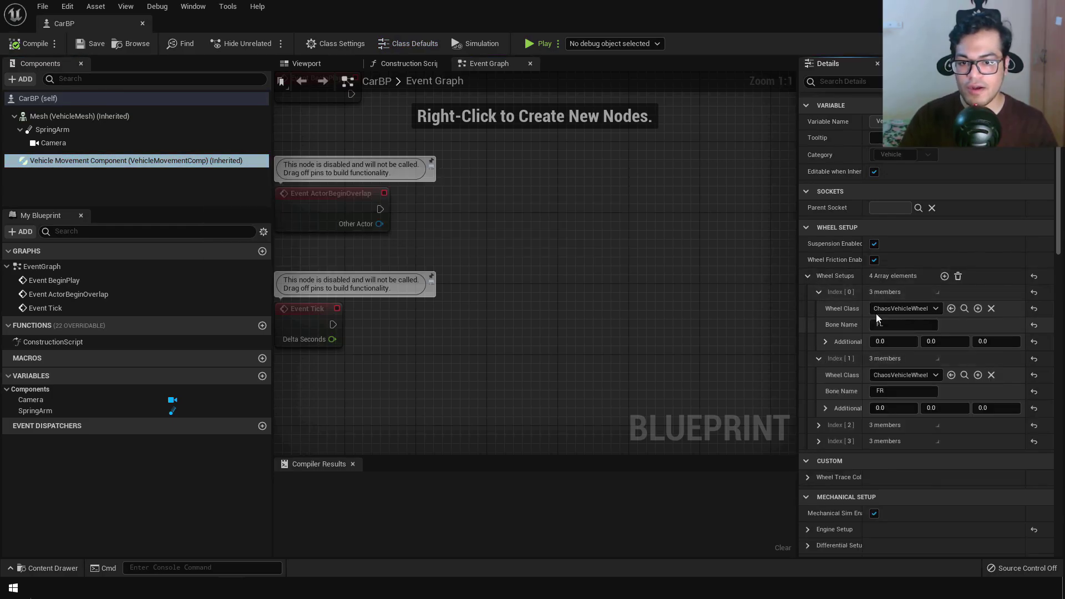
click(892, 309)
click(910, 361)
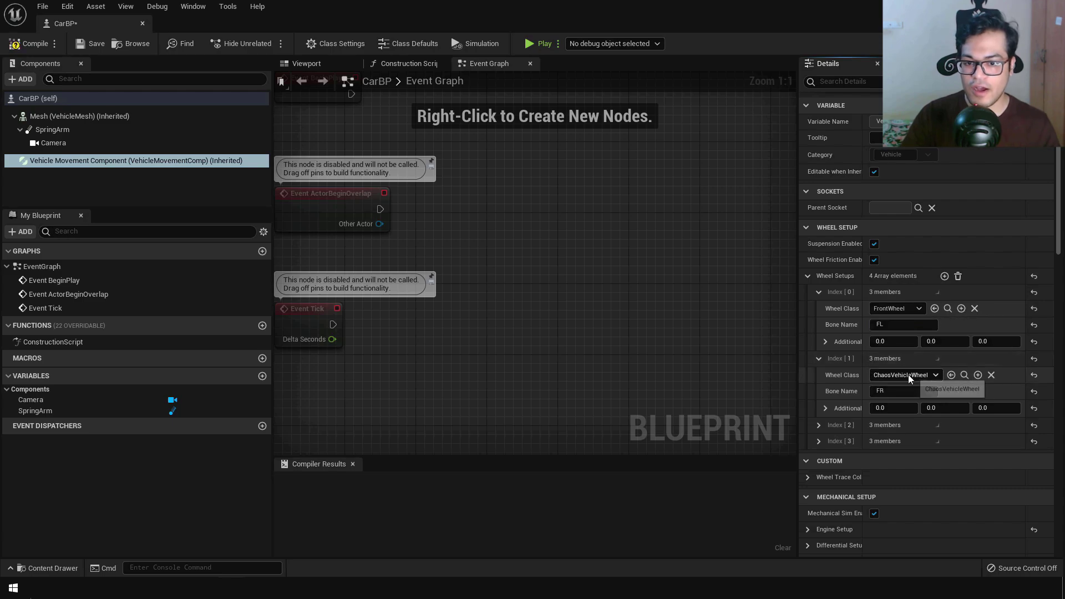
click(896, 374)
click(910, 428)
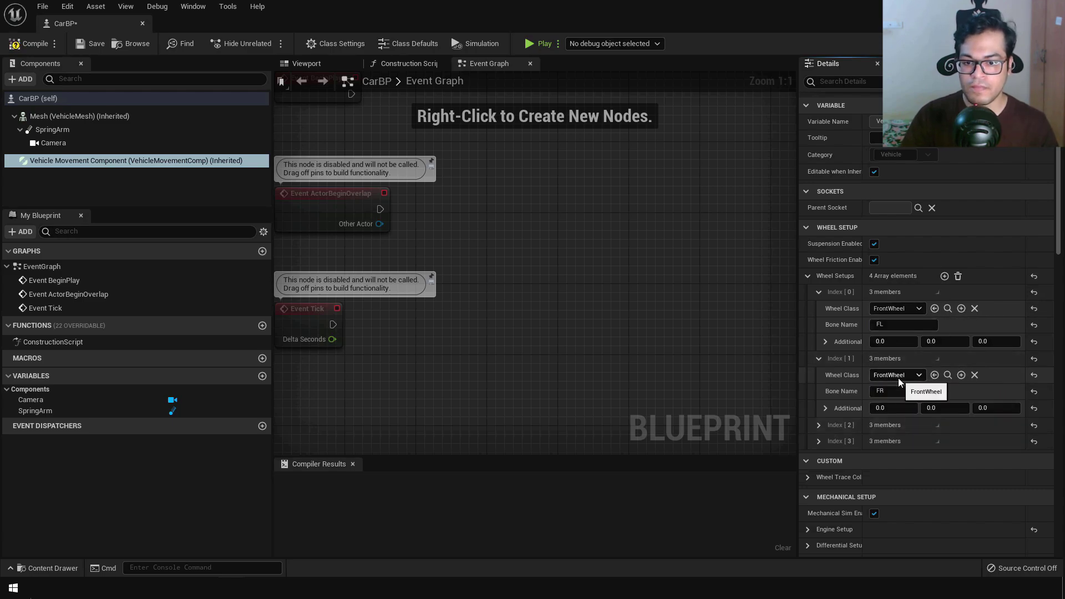
Set the Wheel Class of the RL and RR wheel setups to RearWheel, then compile and save CarBP.
click(819, 425)
click(818, 492)
click(896, 442)
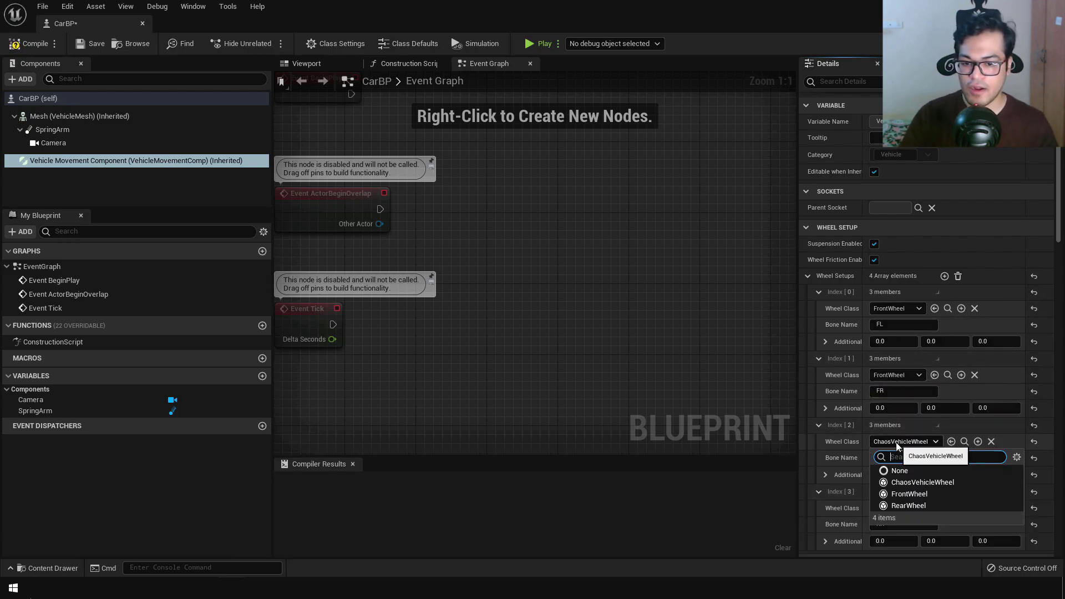
click(904, 503)
click(899, 508)
click(900, 481)
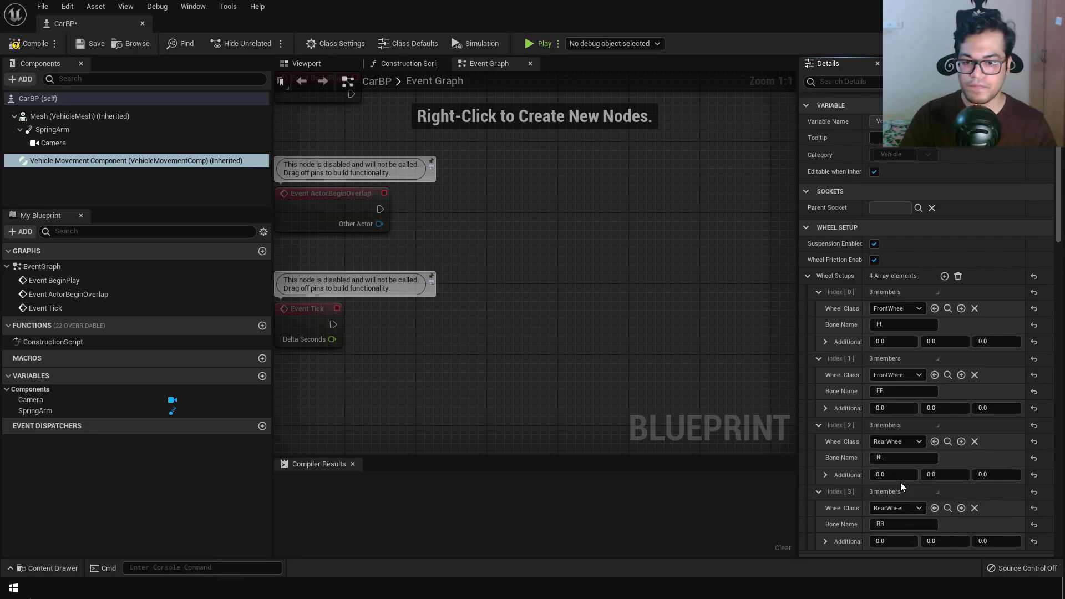
scroll(900, 482, down, 2)
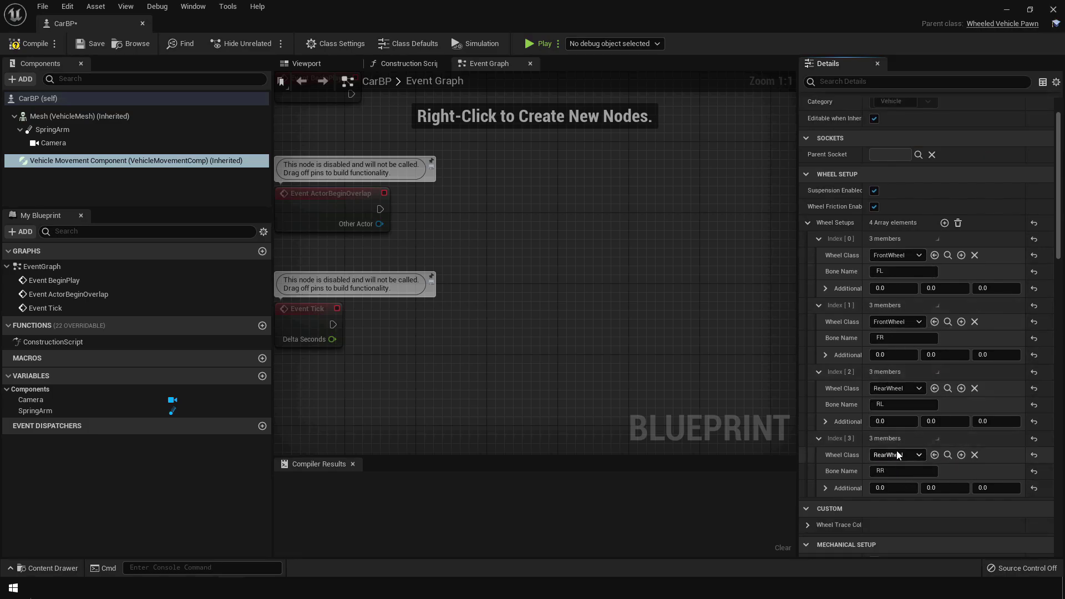
click(29, 43)
click(91, 43)
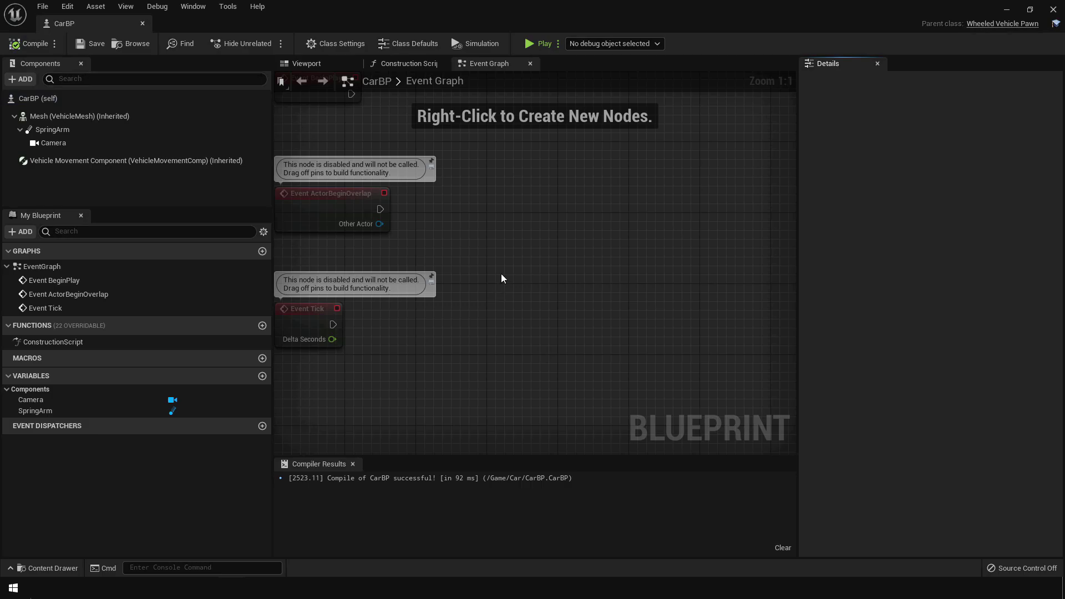
Enable Simulate Physics on CarBP's vehicle mesh.
click(114, 115)
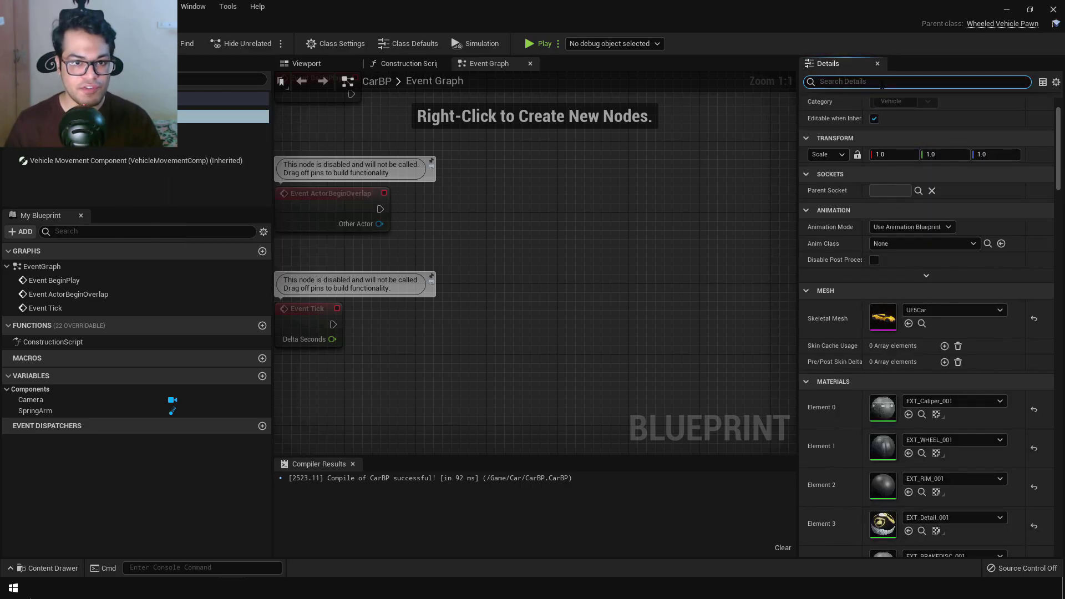
click(882, 82)
text(phys)
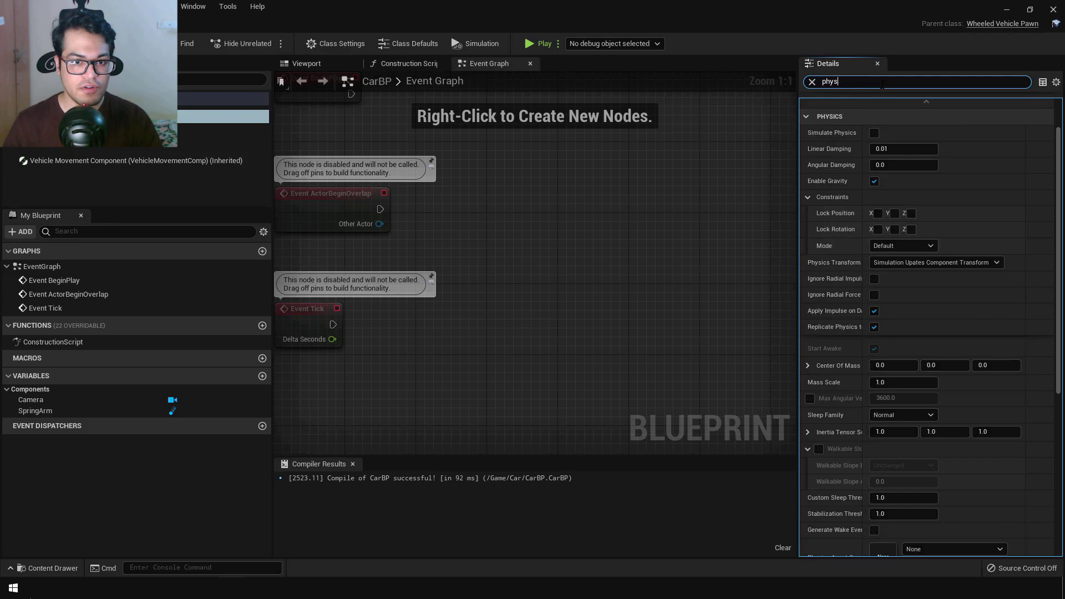
click(841, 136)
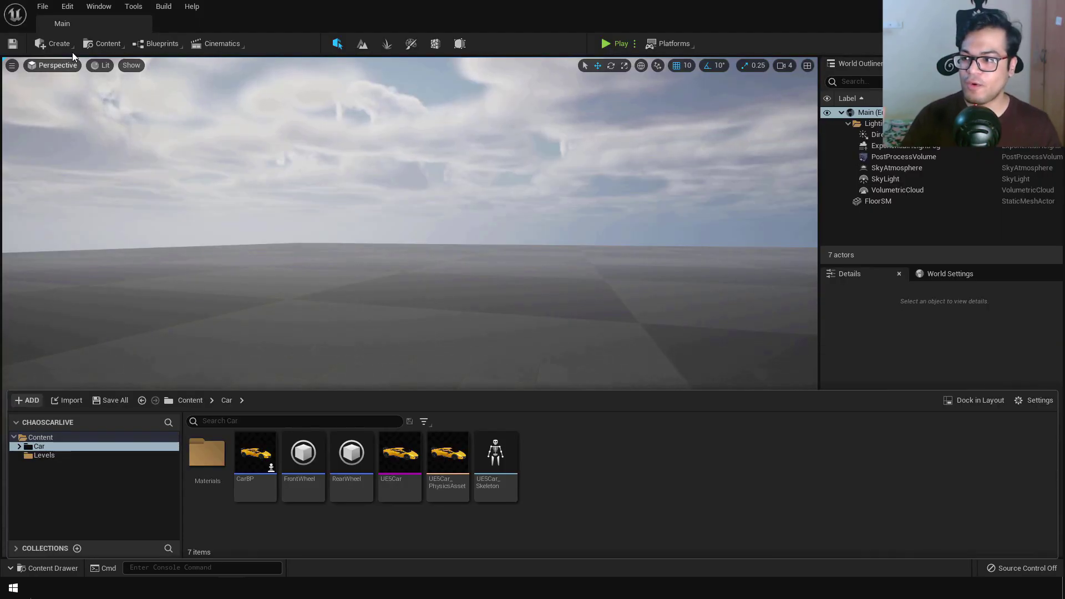
Add a Player Start actor to the Main level, above the floor.
click(71, 49)
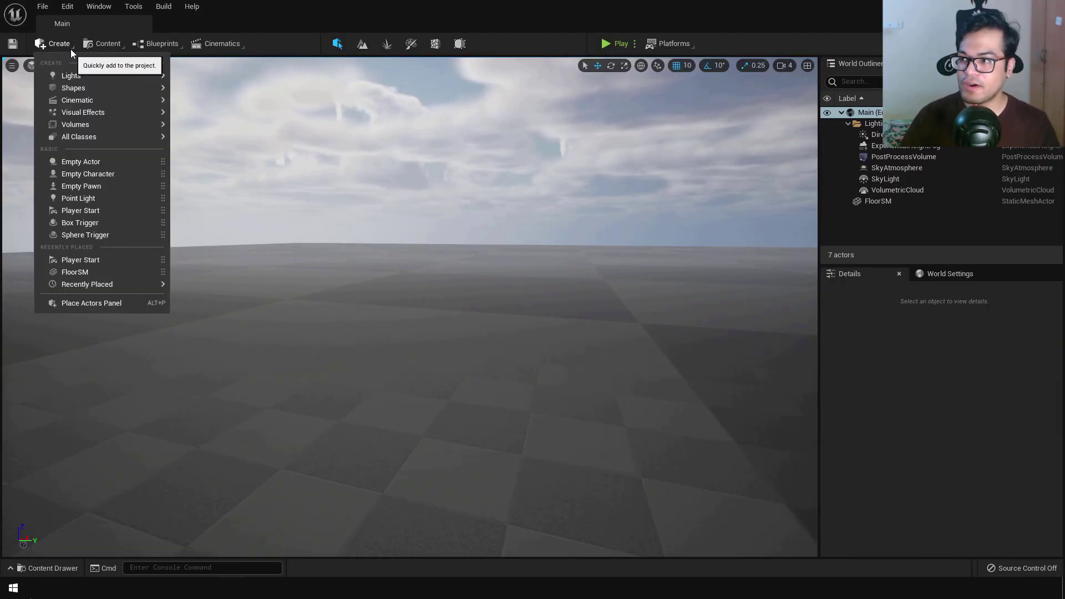
click(107, 210)
scroll(152, 229, up, 5)
scroll(152, 228, down, 4)
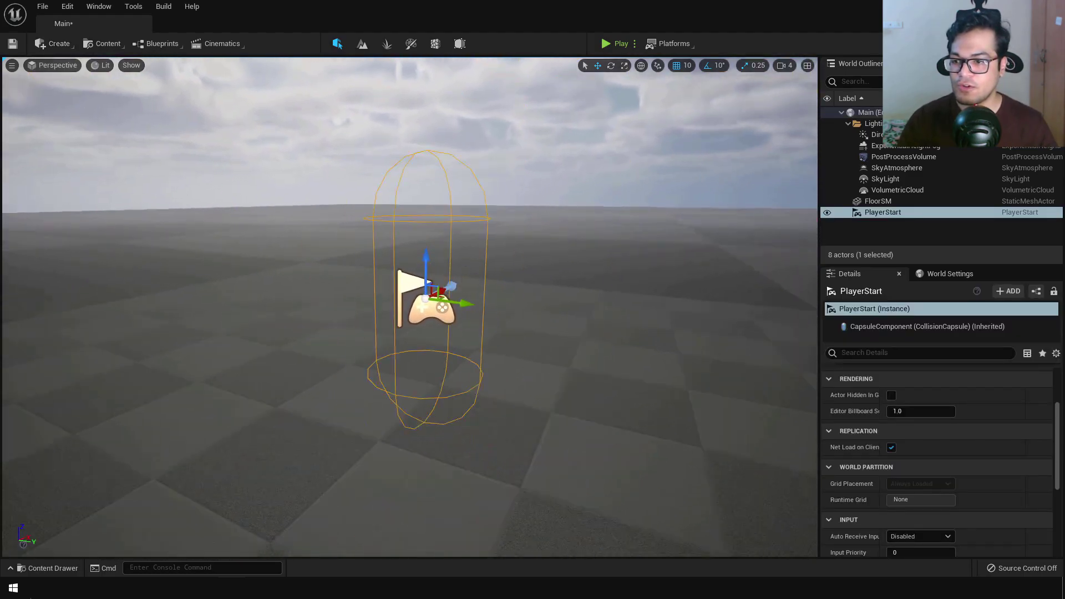
right_drag(552, 386, 577, 389)
key(w)
right_drag(560, 326, 355, 302)
key(s)
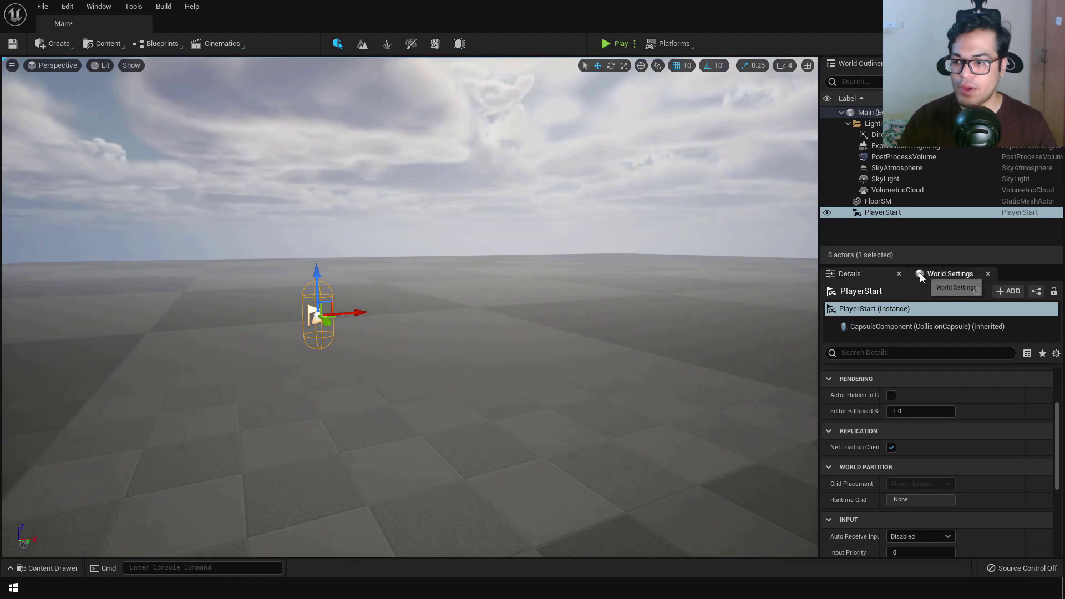
Create a blueprint class in the Car folder with Game Mode Base as parent and name it CarGame.
click(946, 274)
click(869, 336)
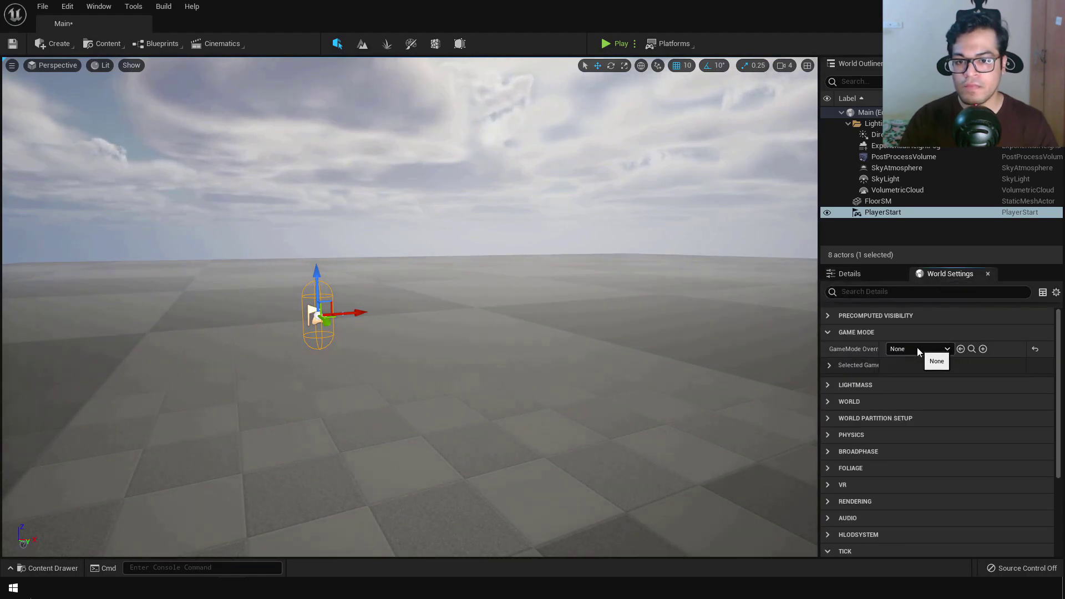
key(ctrl+space)
right_click(600, 501)
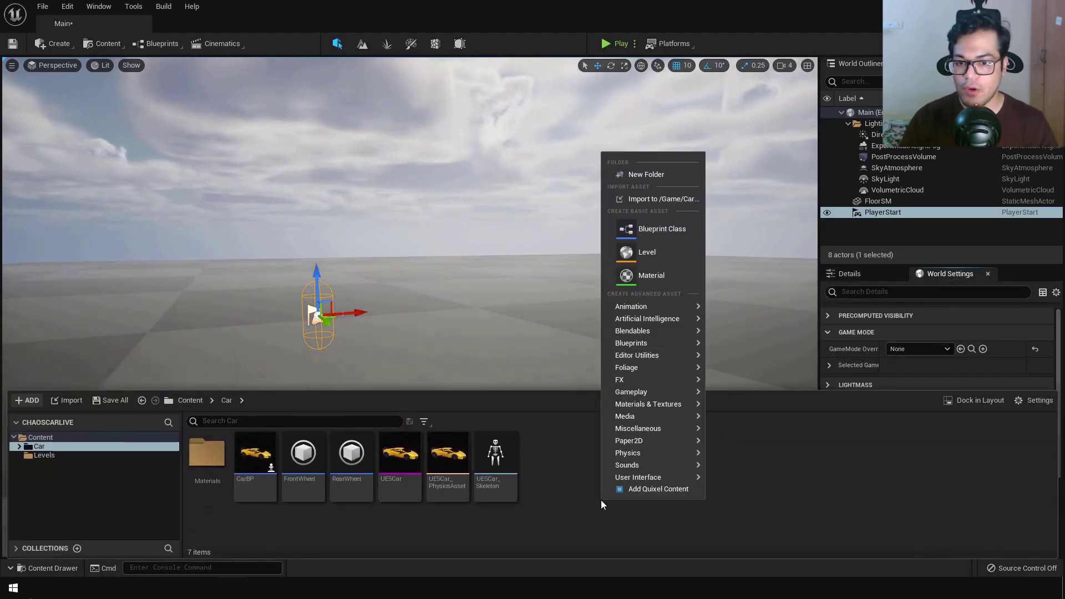
click(641, 227)
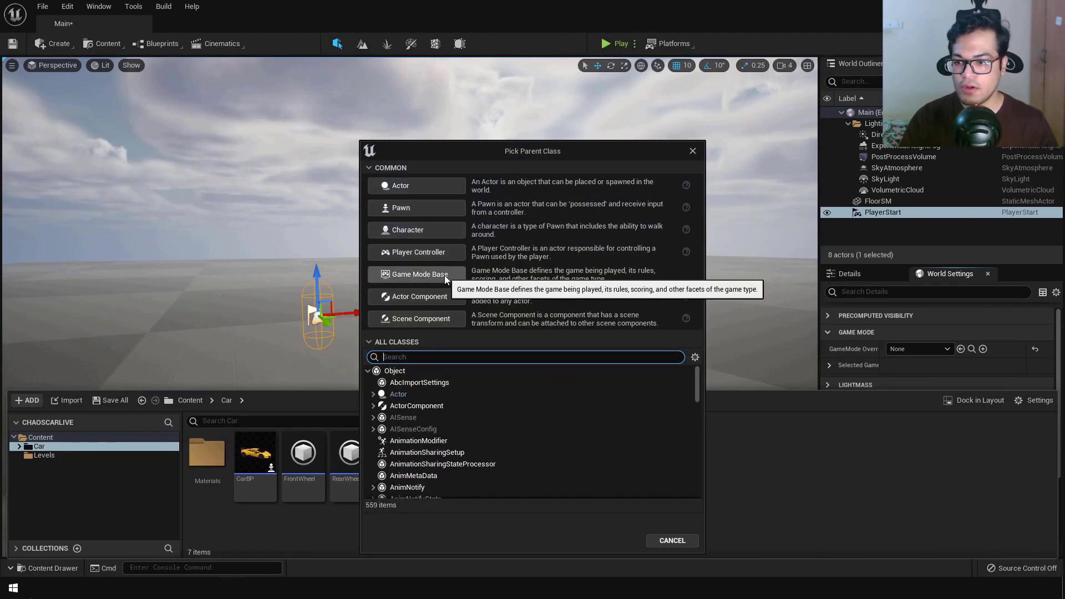
click(419, 274)
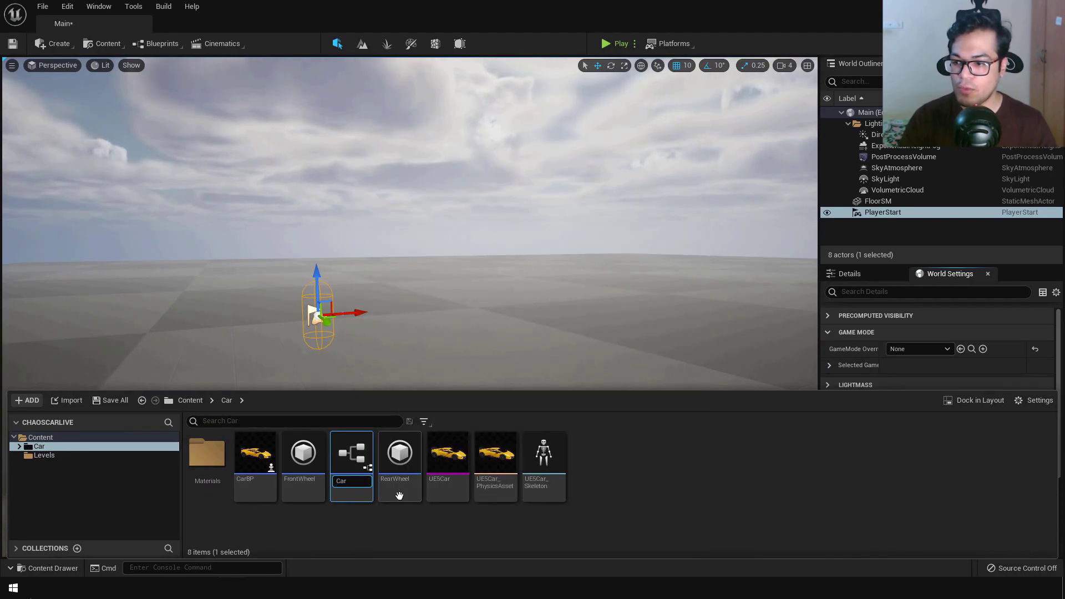
text(me)
key(Return)
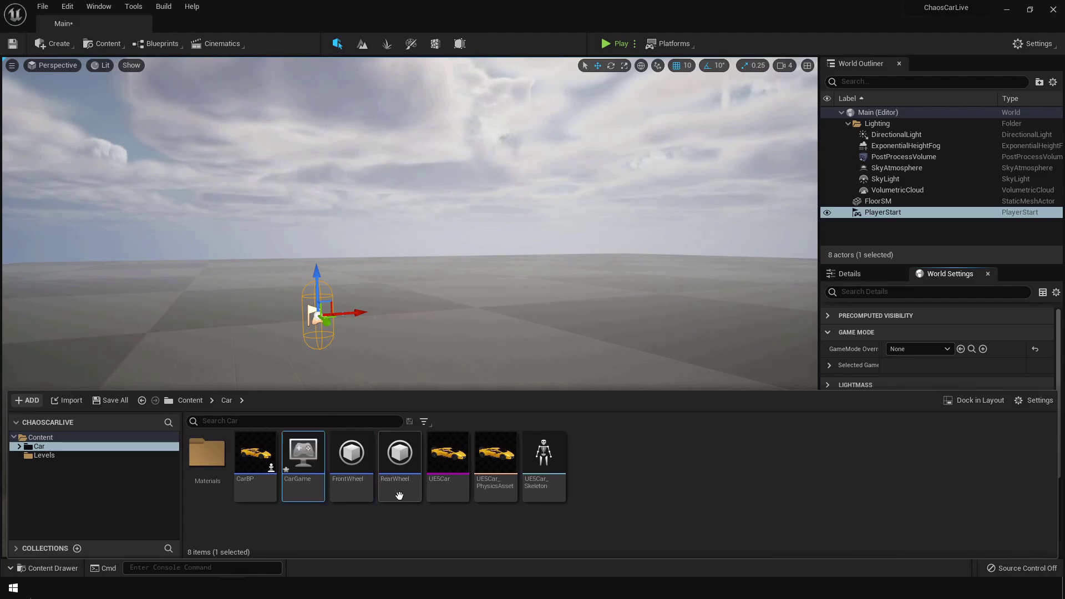
In the CarGame blueprint, set Default Pawn Class to CarBP, compile it and close its editor.
double_click(307, 461)
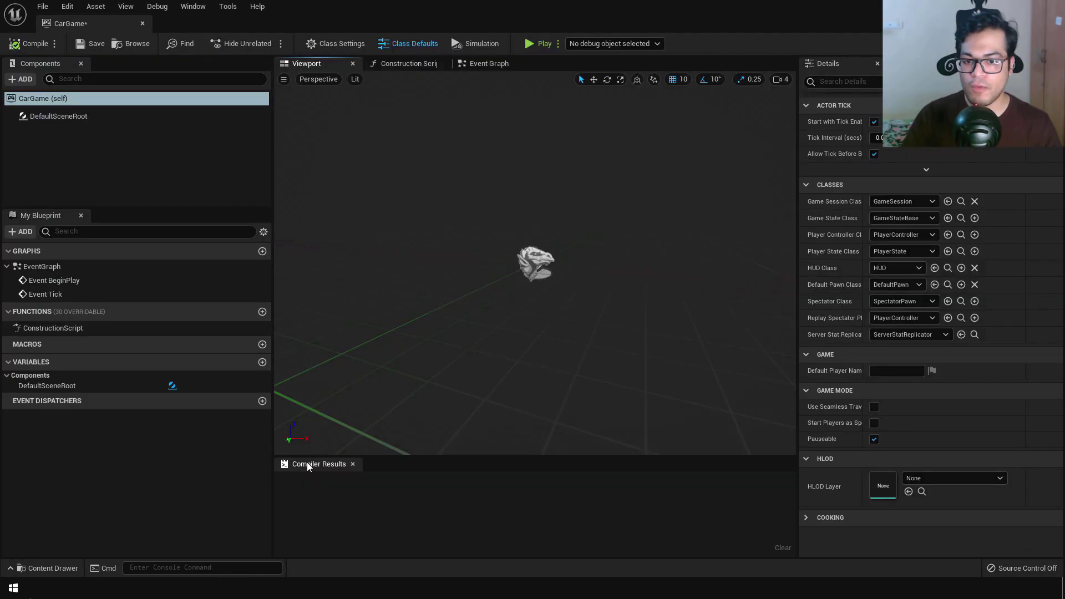
click(897, 285)
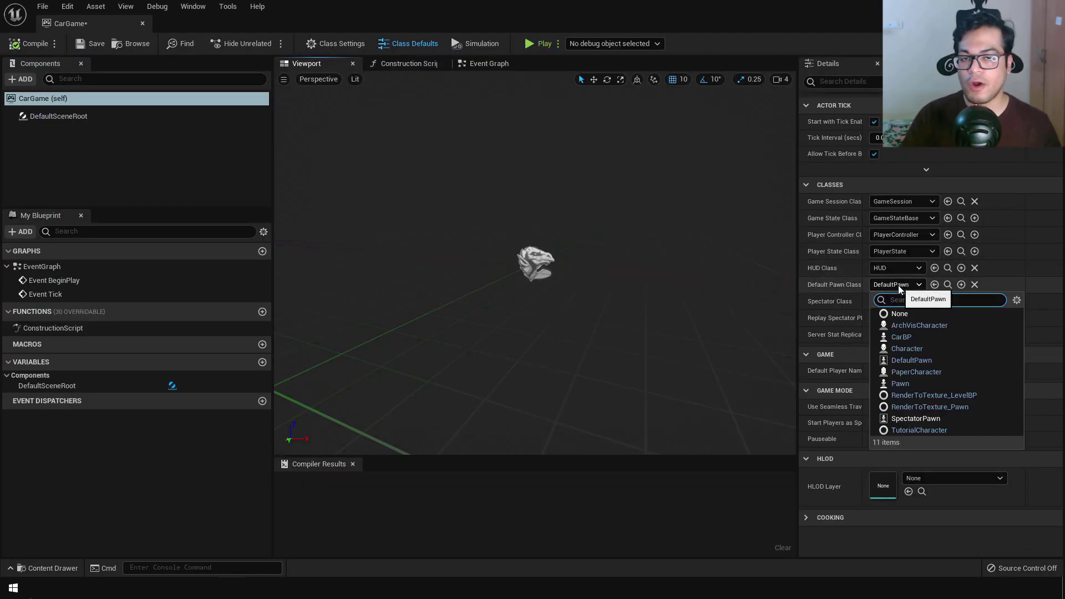
click(901, 337)
click(29, 43)
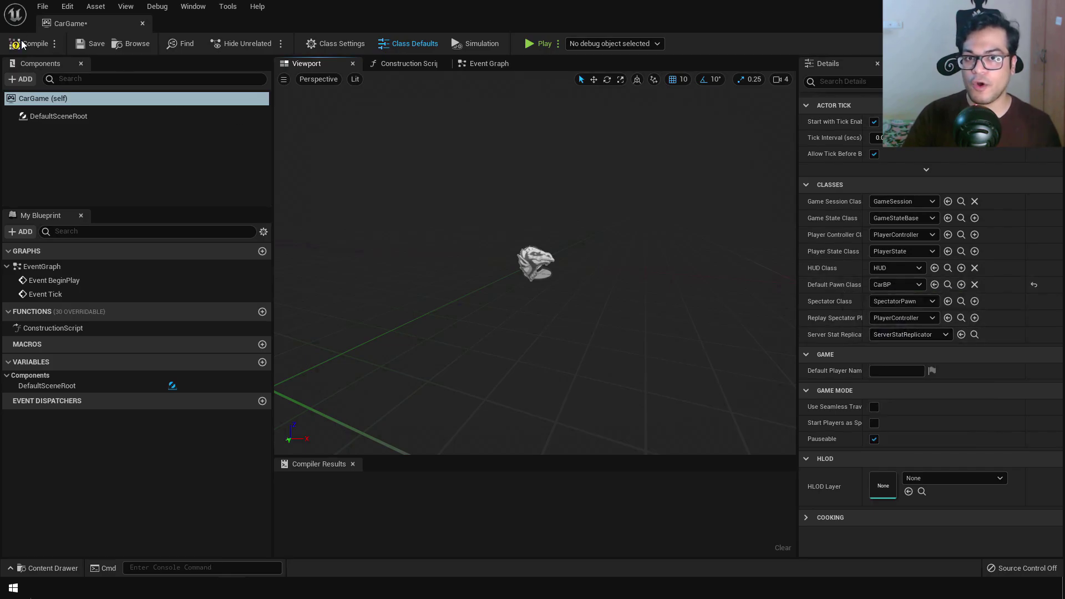
click(1050, 7)
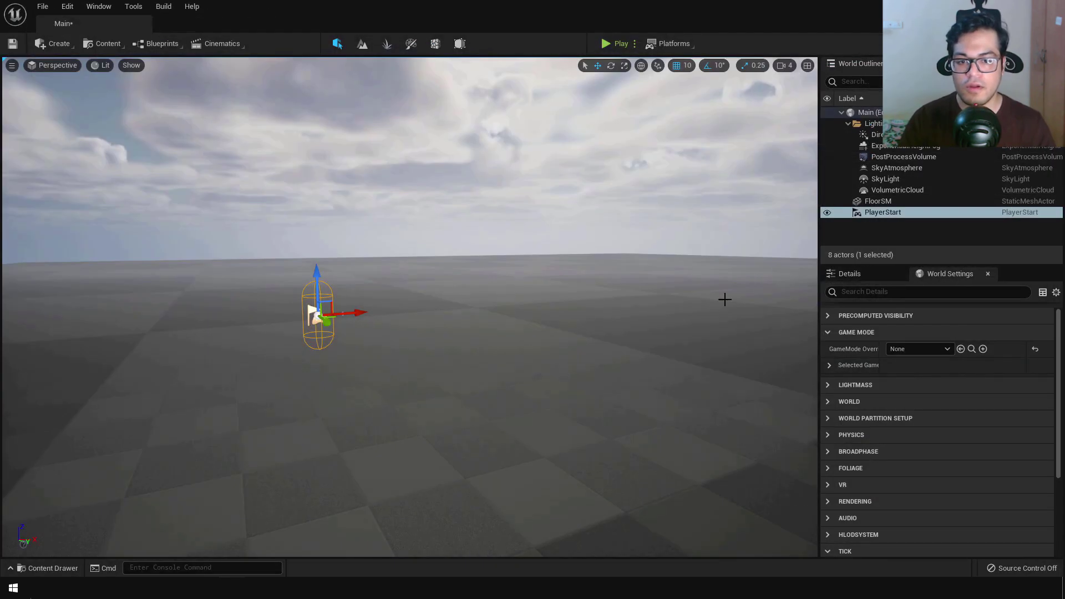
Set the level's GameMode Override to CarGame and expand its selected game mode classes.
click(919, 349)
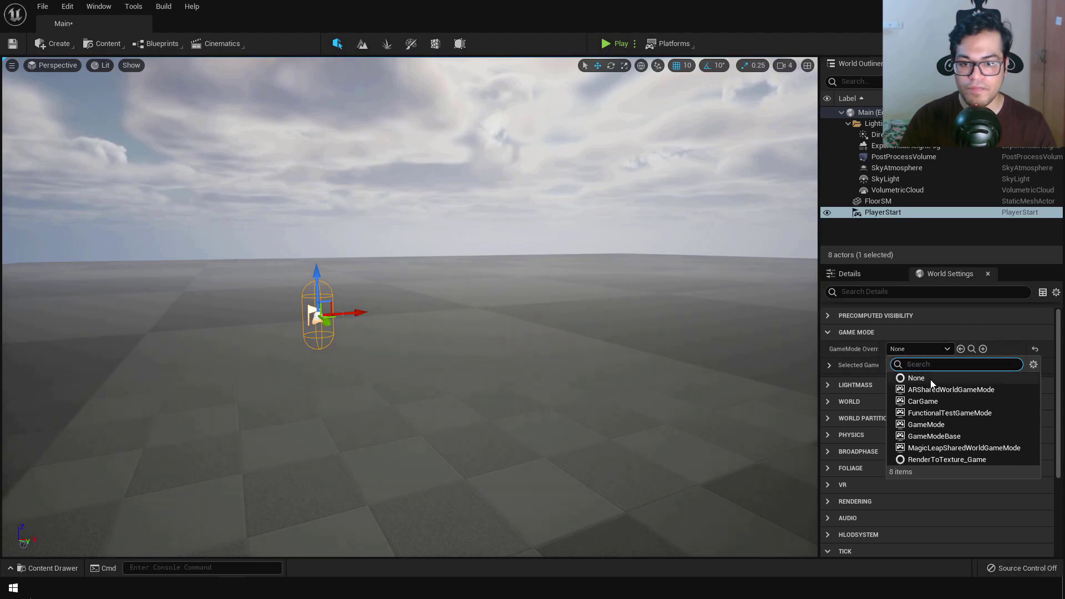
click(922, 400)
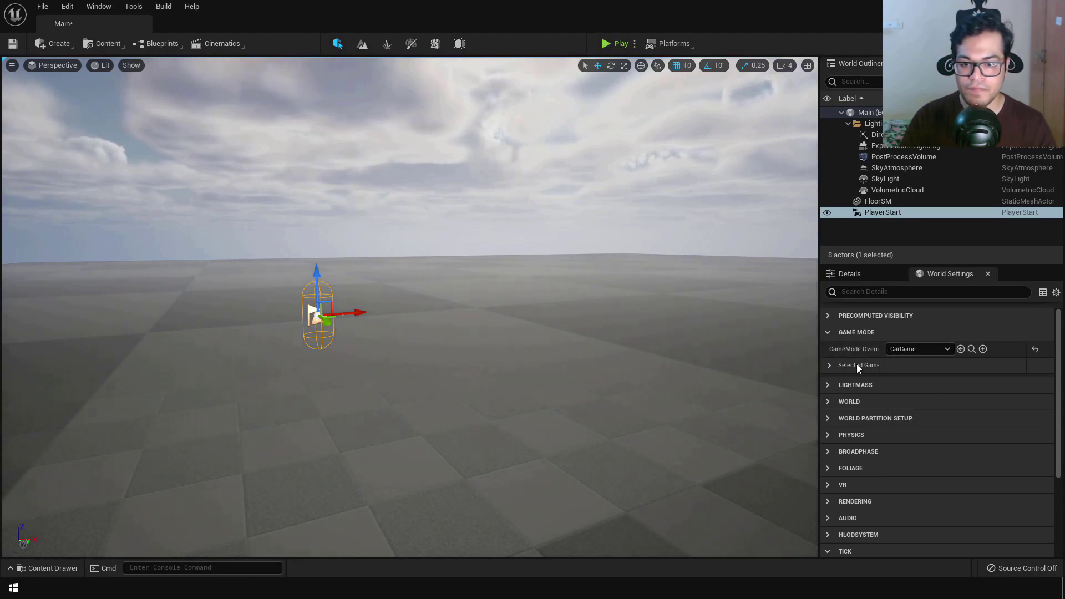
click(829, 365)
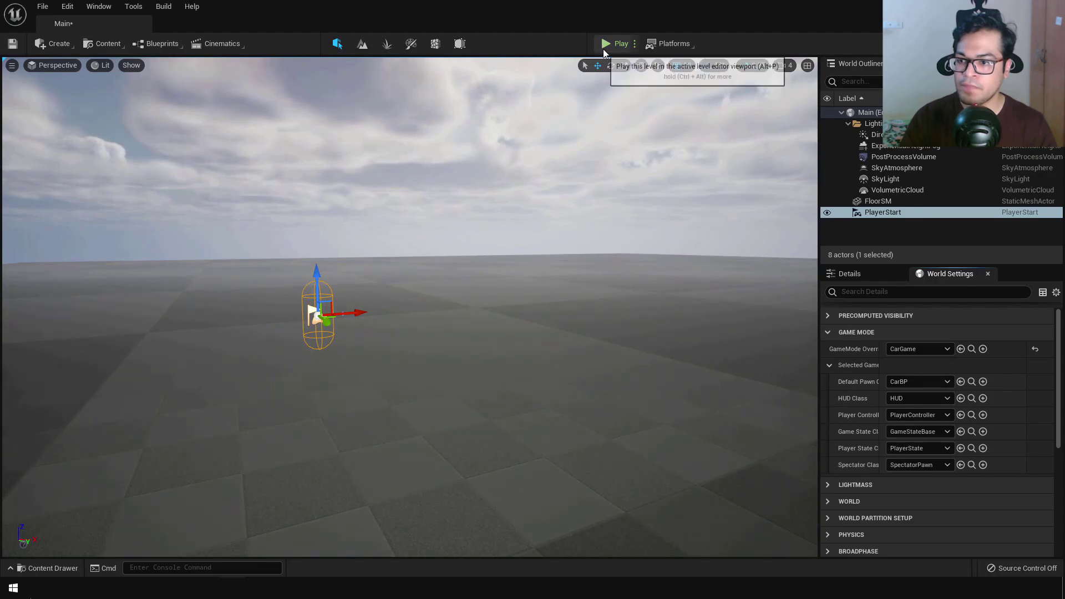
Play the Main level twice to check that the car spawns at the Player Start, ending each session.
click(616, 43)
click(561, 189)
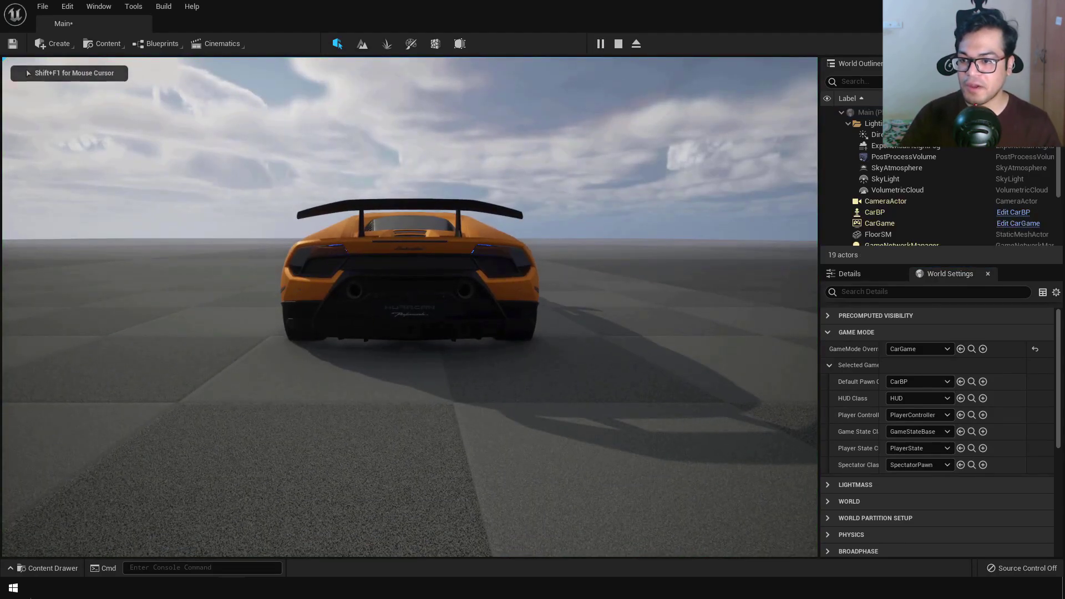
key(Escape)
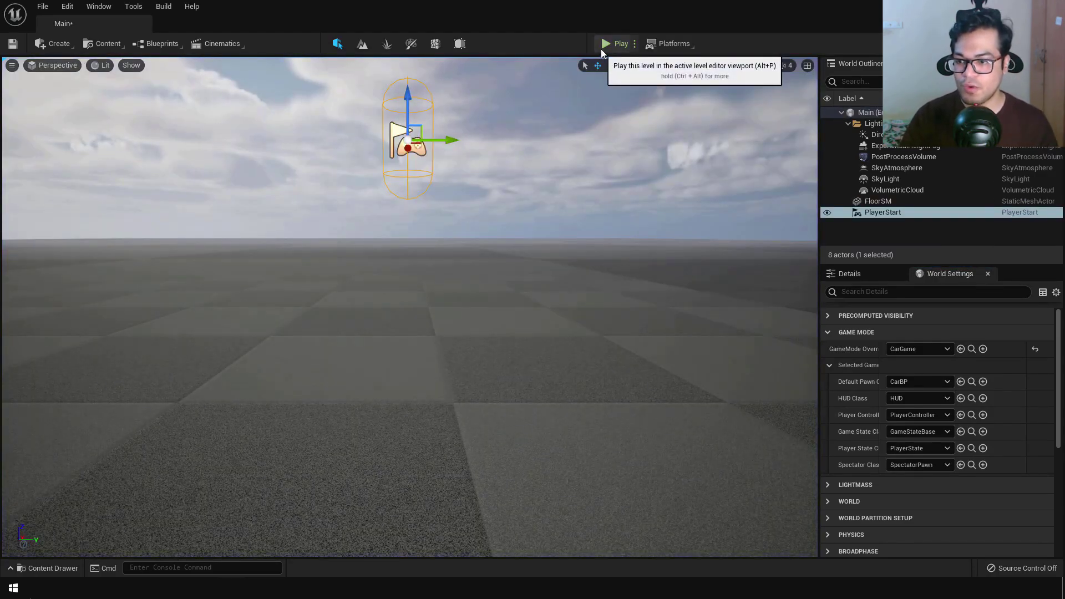
click(601, 49)
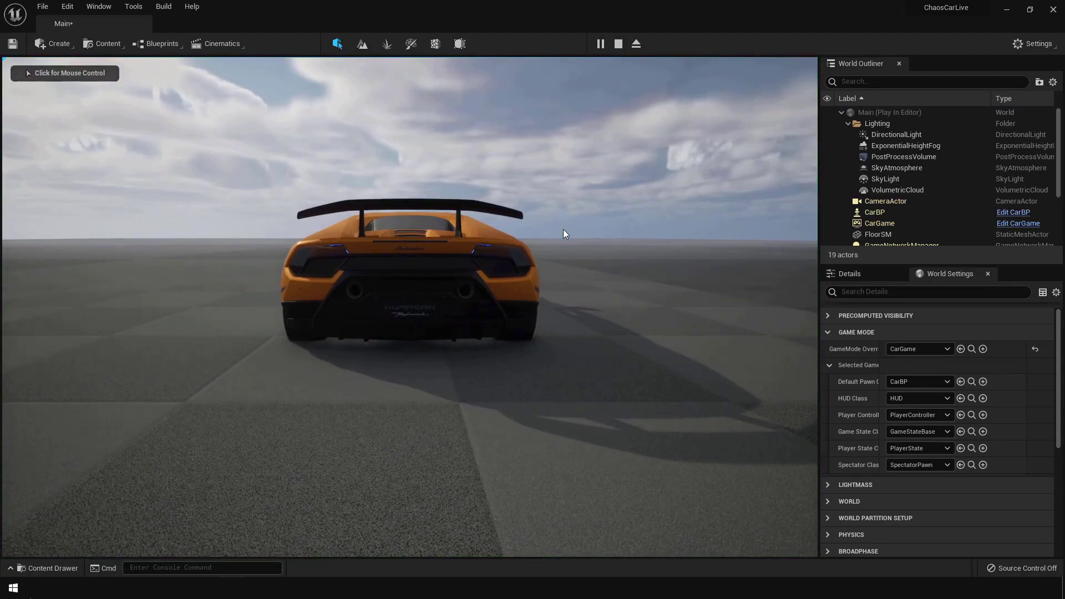
click(564, 234)
key(Escape)
Open the CarBP blueprint and place a Spring Arm reference in its event graph, connected to a new AddRelativeRotation node.
key(ctrl+space)
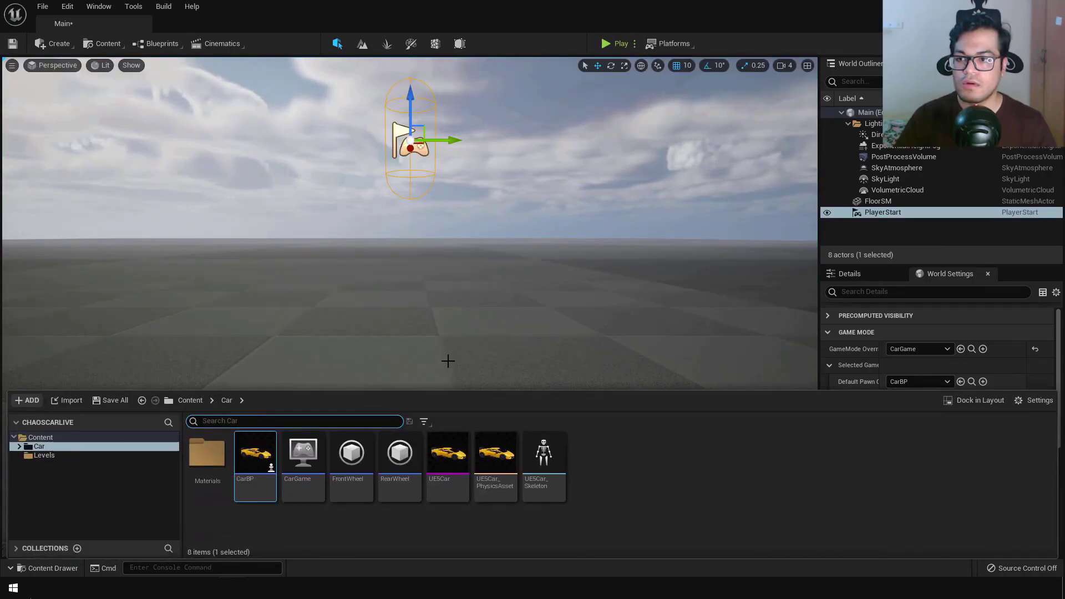
double_click(248, 449)
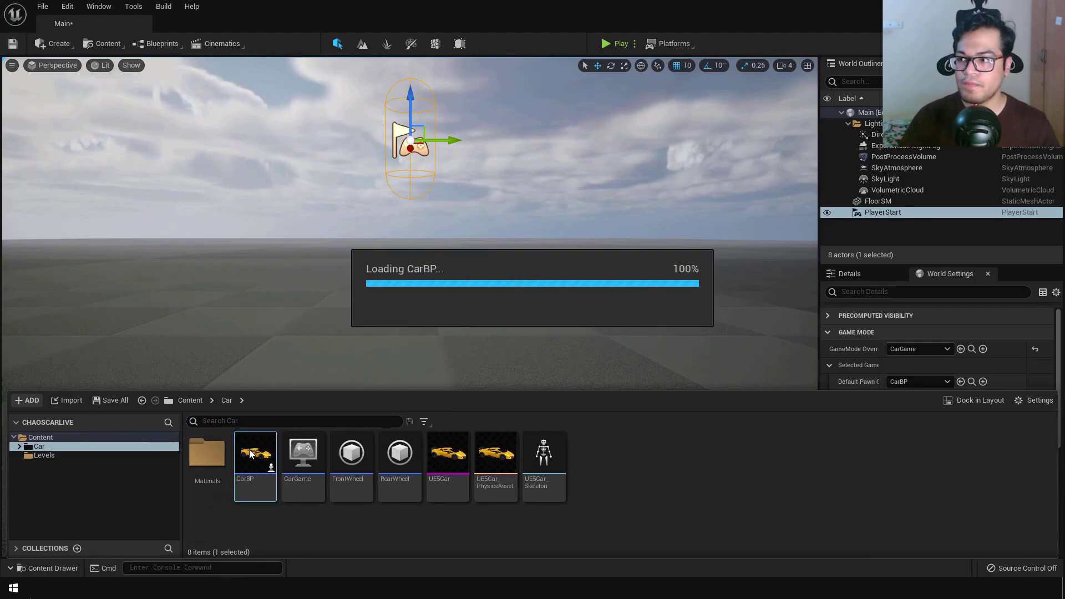
click(101, 131)
drag(150, 142, 544, 267)
right_drag(621, 328, 503, 331)
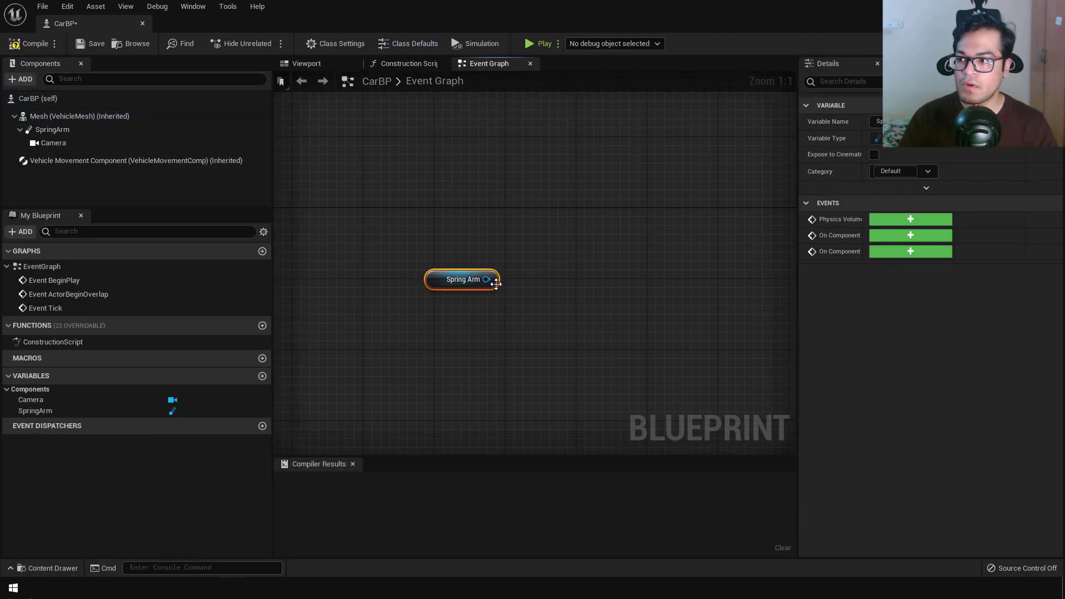
drag(485, 279, 630, 189)
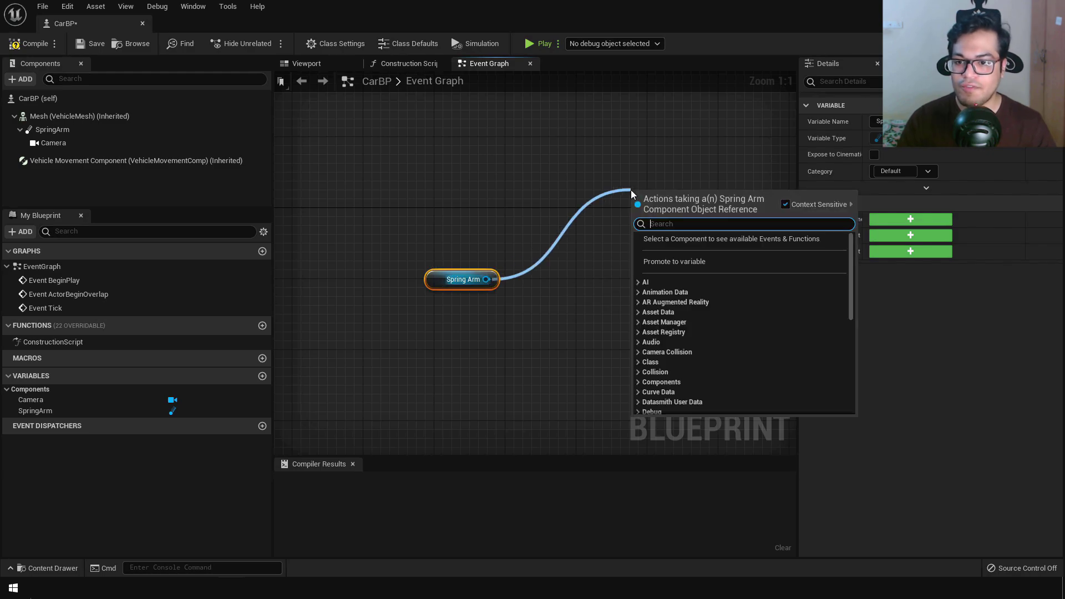
text(addre)
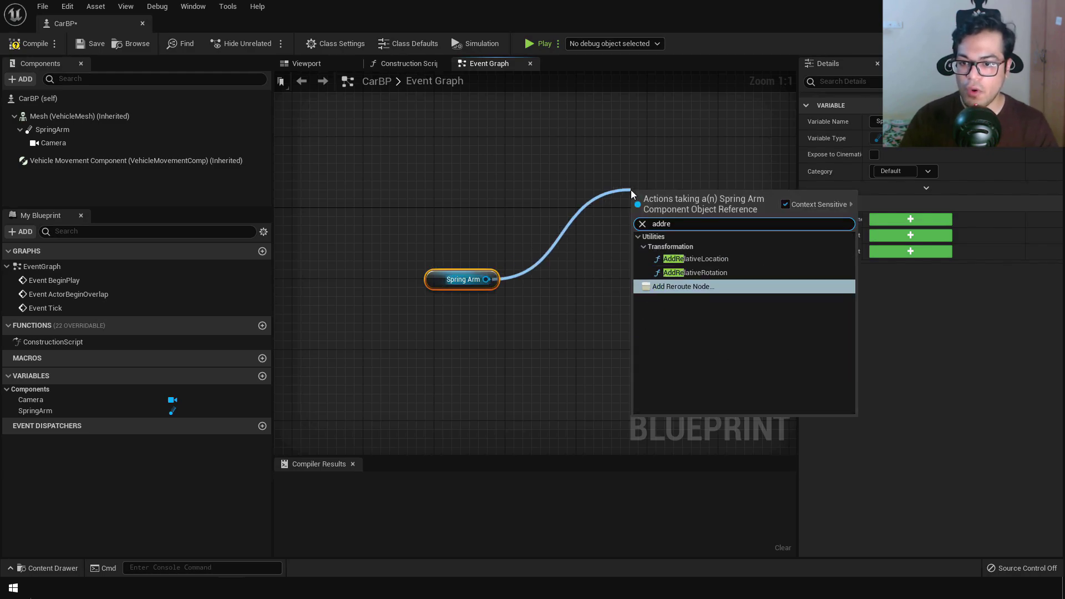
click(696, 272)
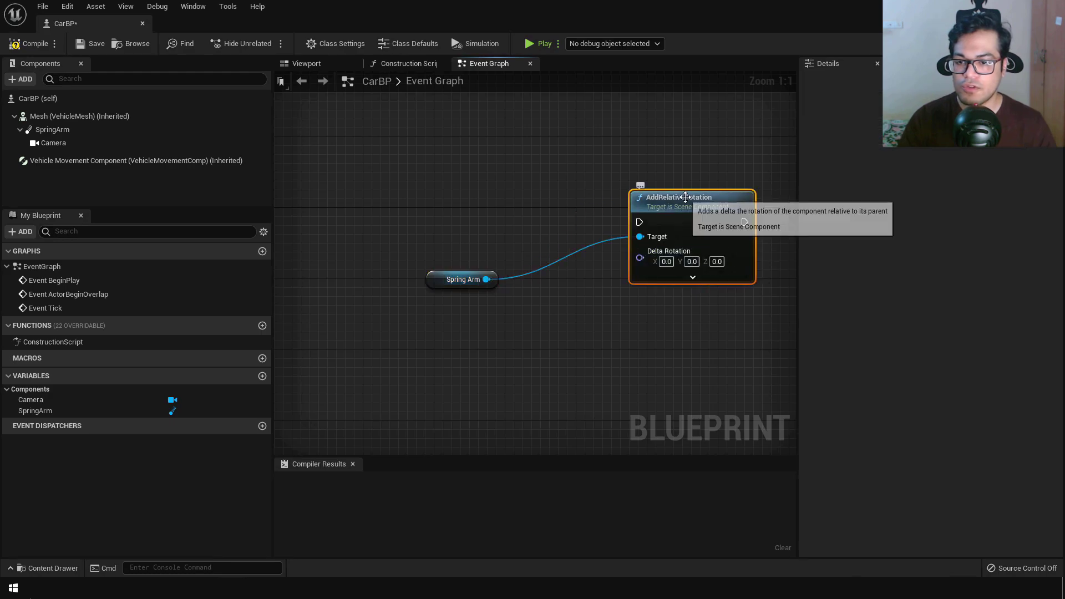
right_drag(577, 313, 505, 315)
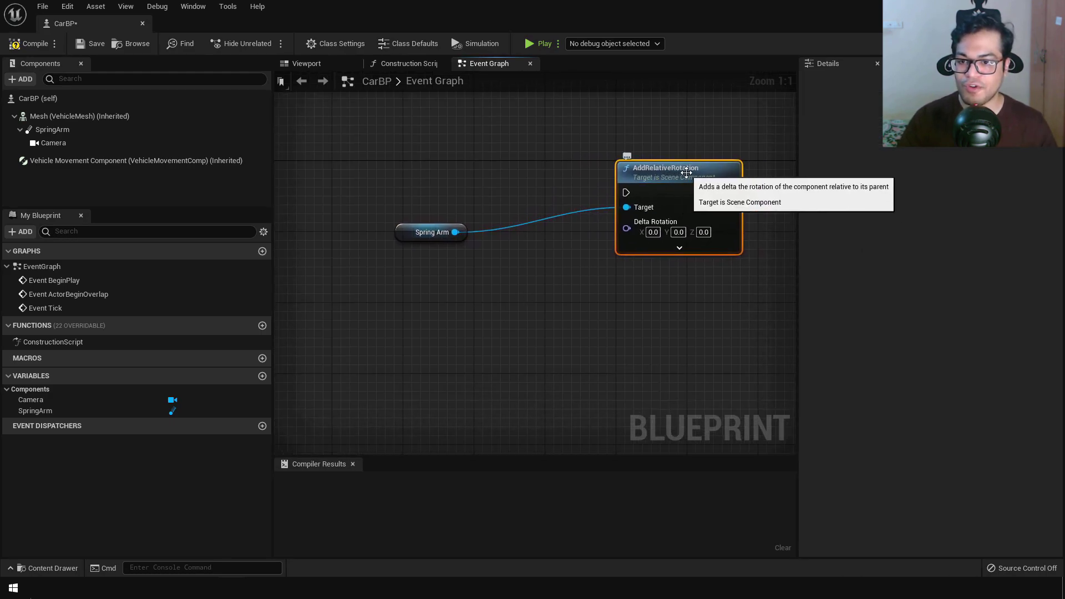
Duplicate the AddRelativeRotation node below the original and connect Spring Arm to the copy's Target.
drag(687, 173, 640, 320)
key(ctrl+d)
drag(455, 232, 629, 350)
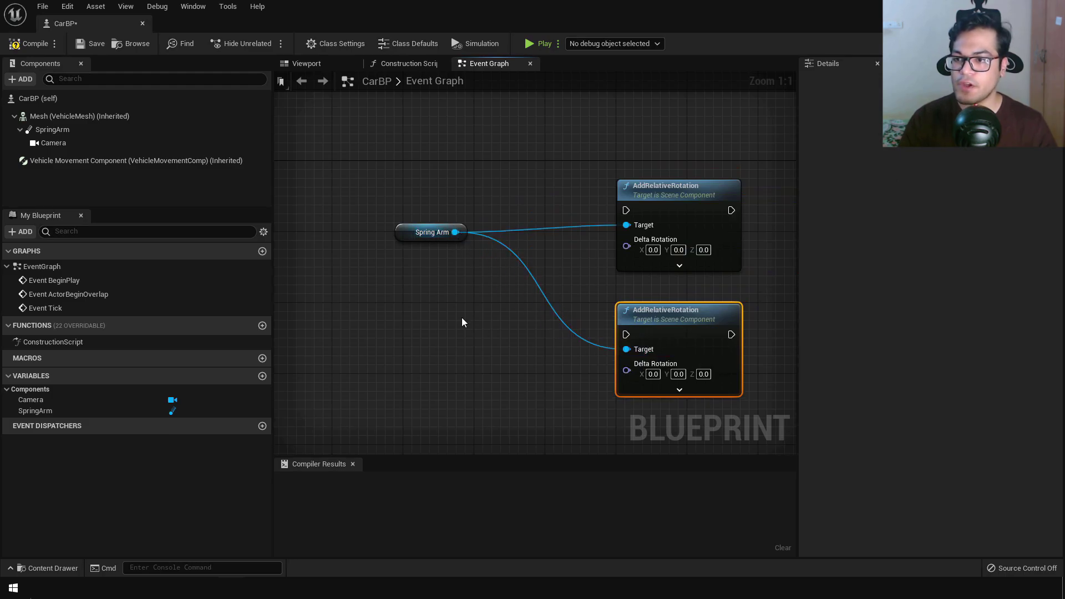
Add Mouse X and Mouse Y input event nodes to the graph, each beside one of the AddRelativeRotation nodes.
right_click(367, 121)
text(mousex)
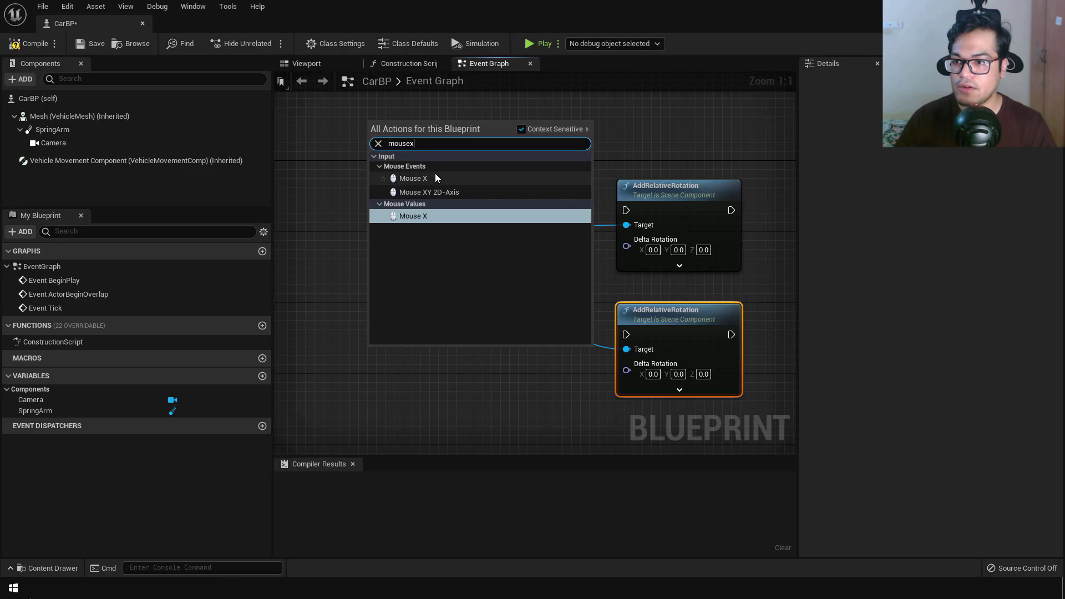
key(Return)
right_drag(401, 303, 404, 304)
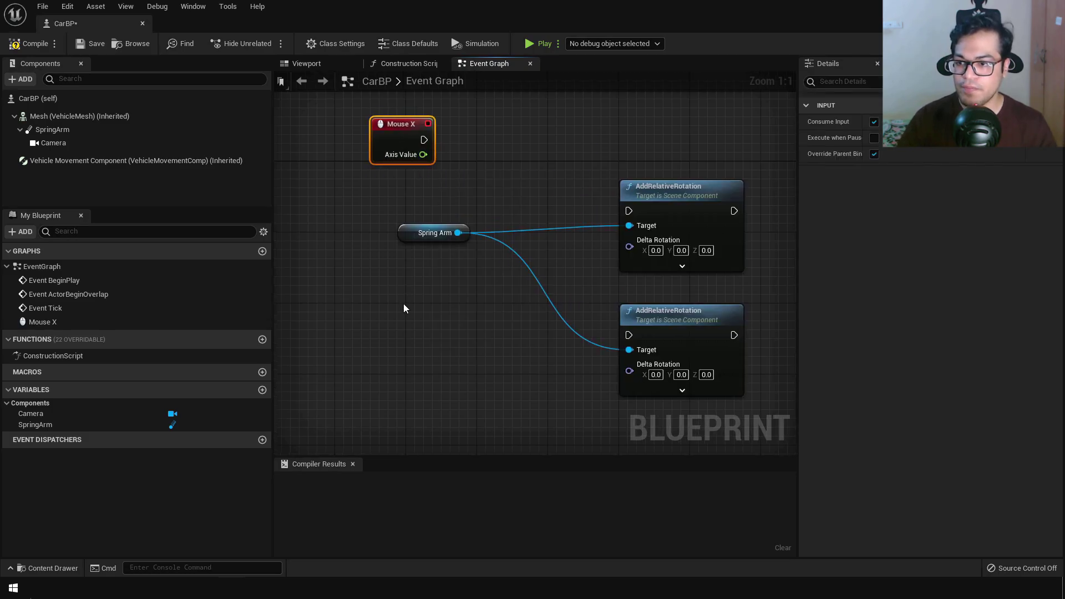
right_click(404, 304)
text(mo)
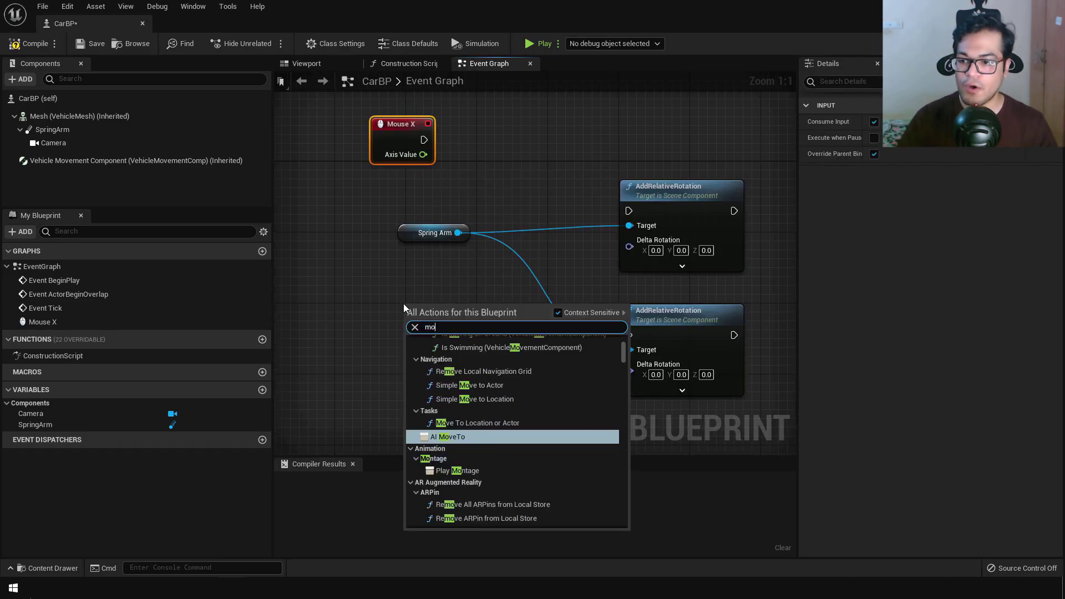
text(usey)
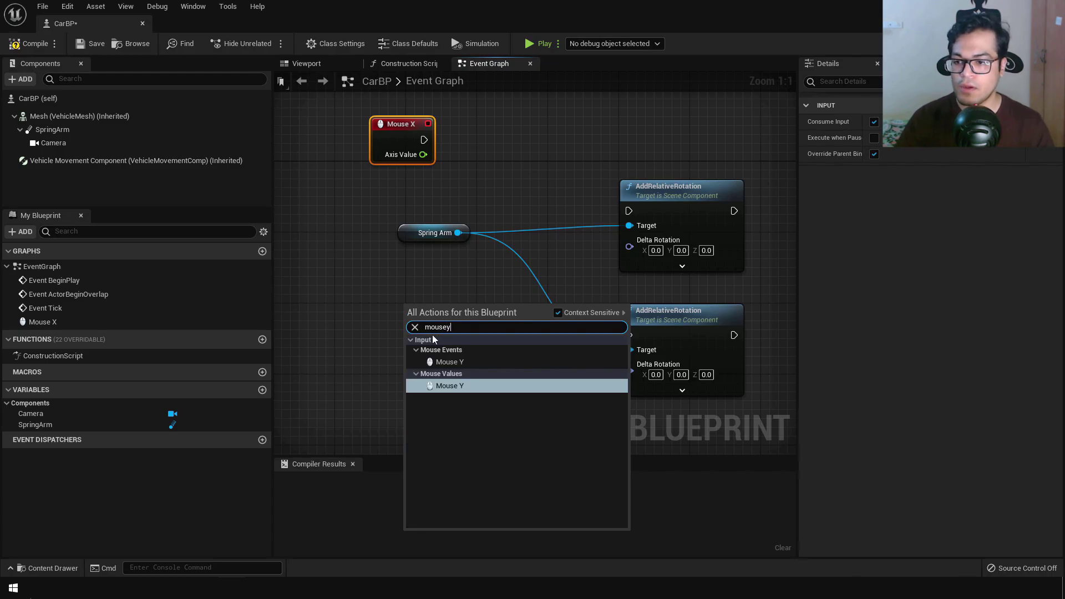
click(460, 361)
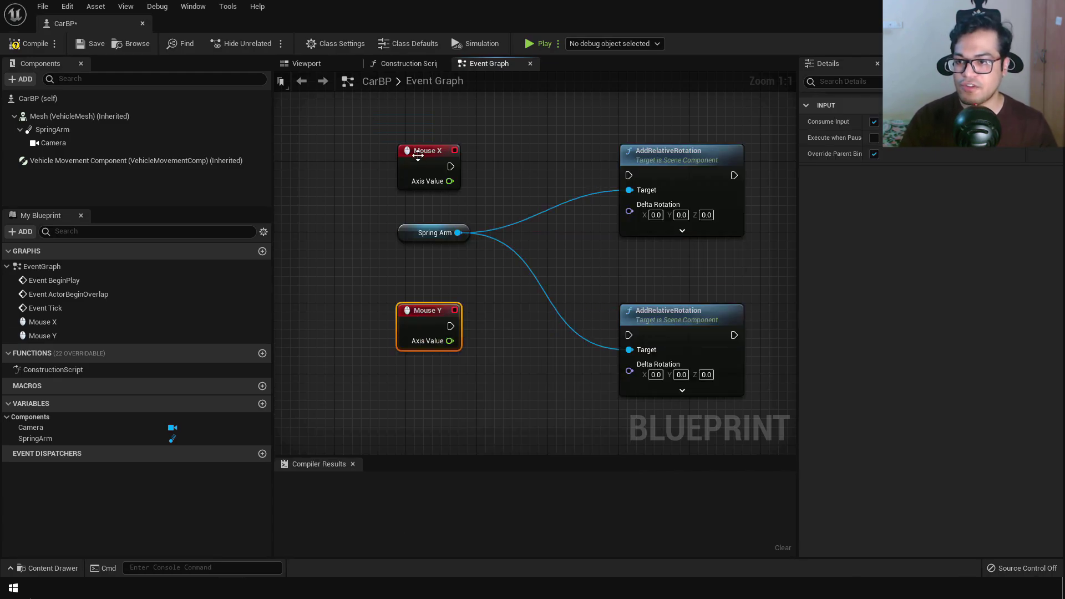
Split the Delta Rotation pin on both AddRelativeRotation nodes into Roll, Pitch and Yaw.
right_click(641, 216)
click(653, 246)
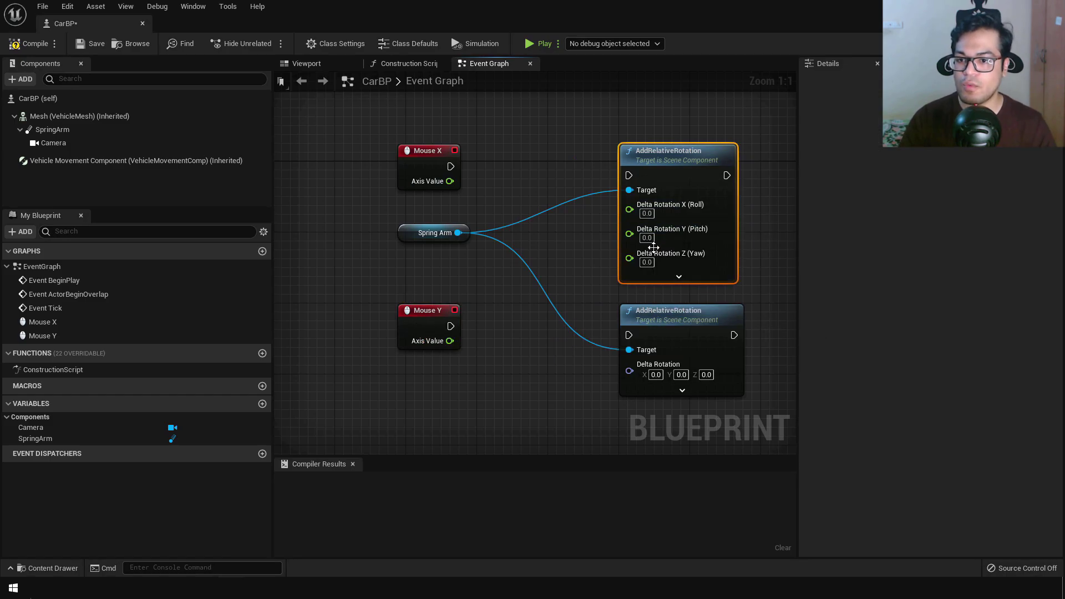
right_click(655, 364)
click(668, 406)
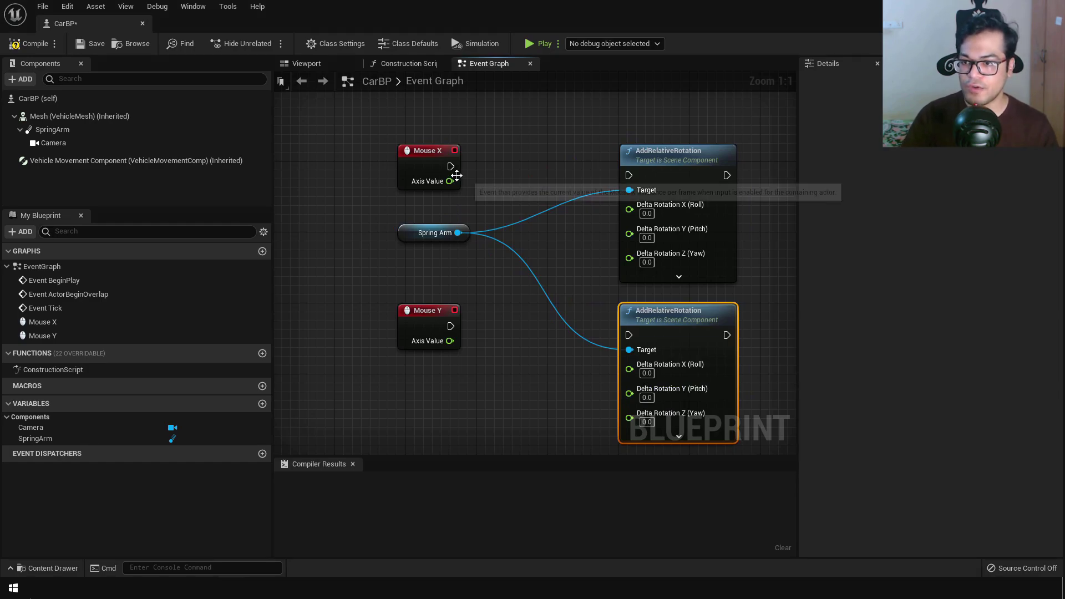
Wire Mouse X's execution and axis value to the upper rotation node's Yaw, and Mouse Y's to the lower node's Pitch.
drag(450, 182, 631, 261)
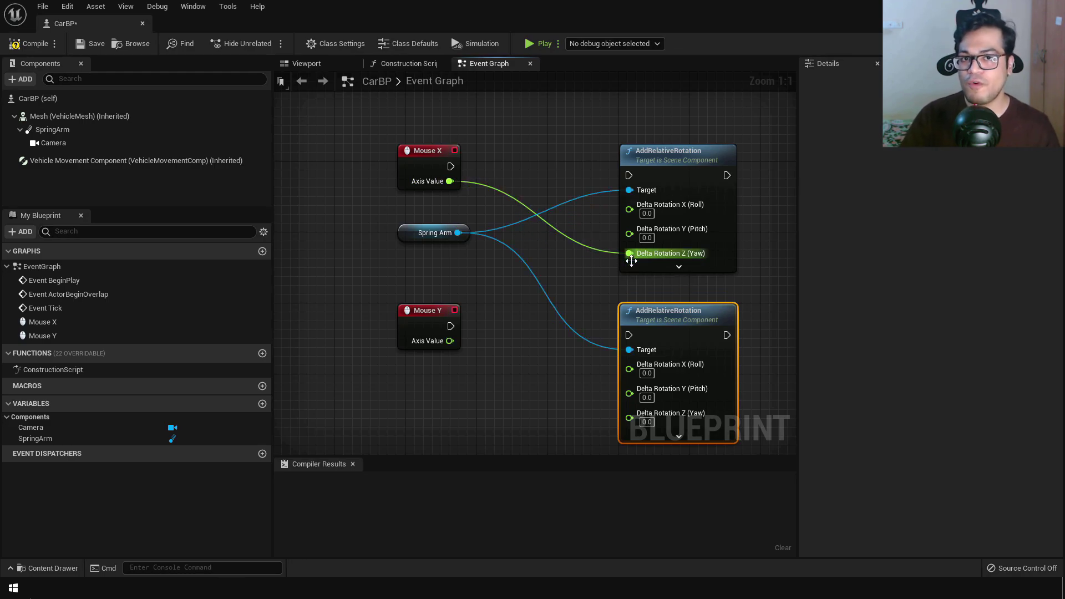
drag(450, 166, 628, 175)
right_drag(566, 368, 543, 340)
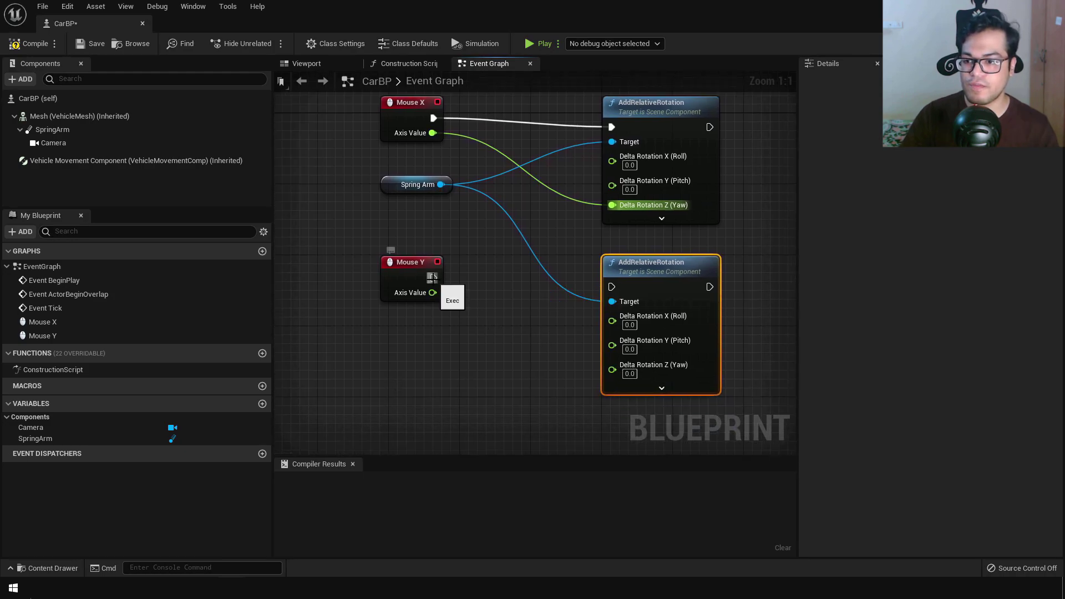
drag(434, 278, 611, 285)
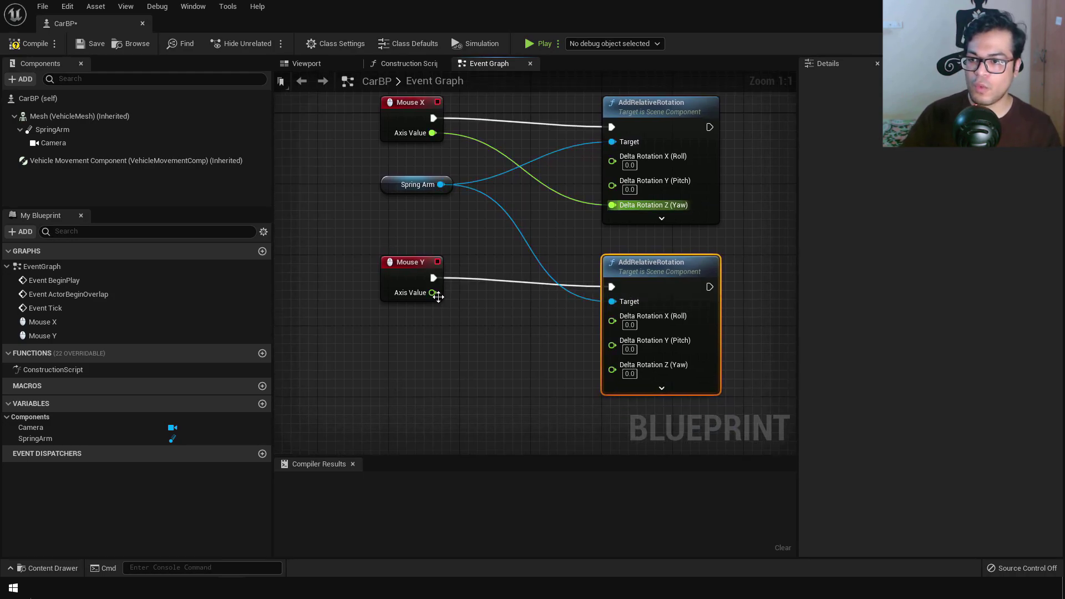
drag(438, 297, 436, 303)
drag(523, 344, 612, 344)
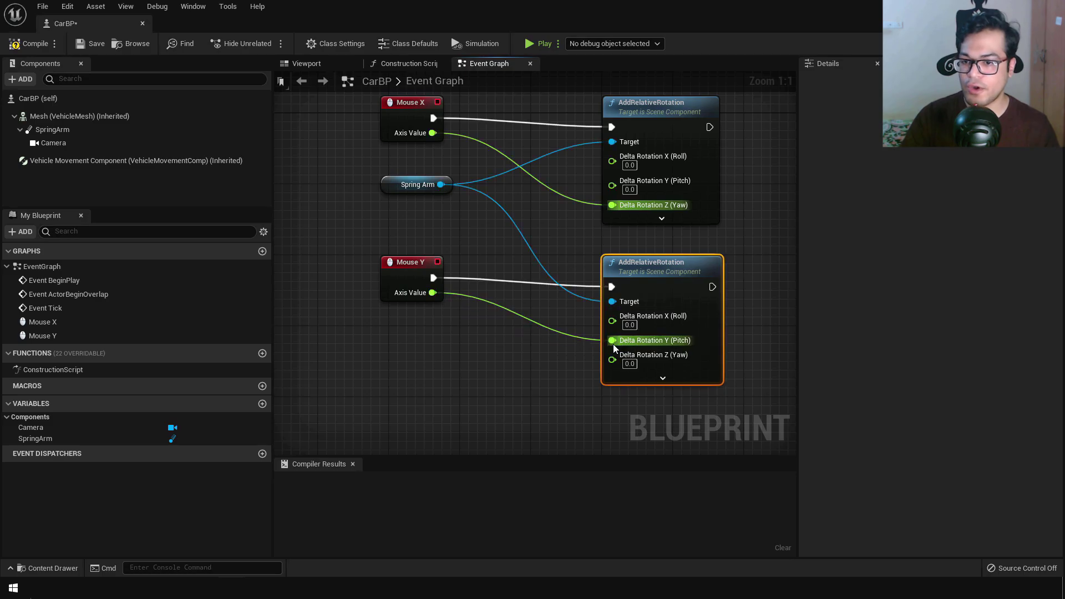
Compile and save CarBP, and play the level to test orbiting the camera around the car with the mouse.
click(31, 43)
click(95, 44)
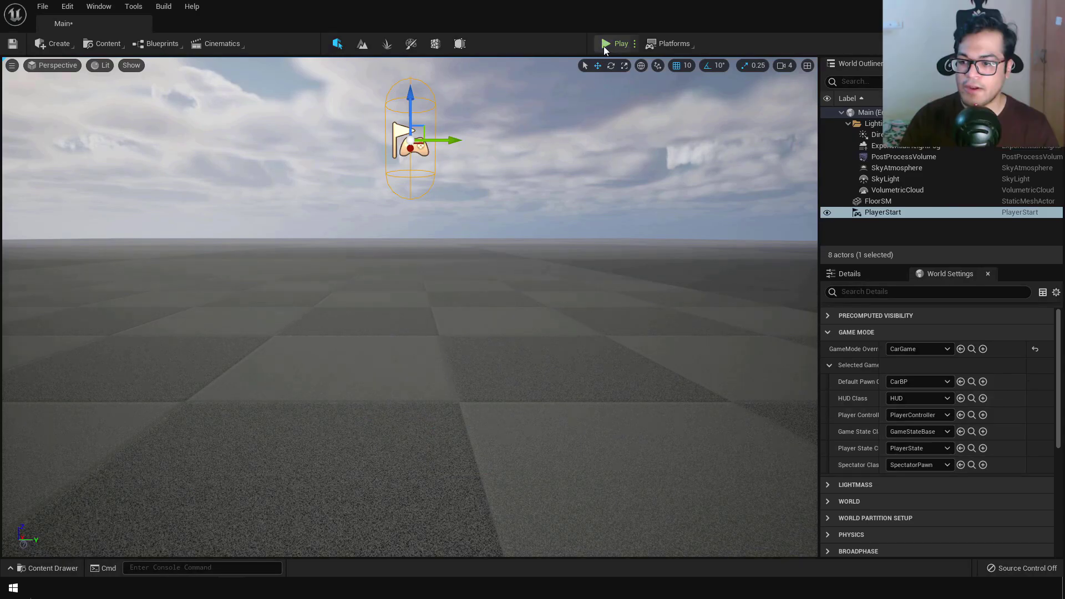
click(606, 43)
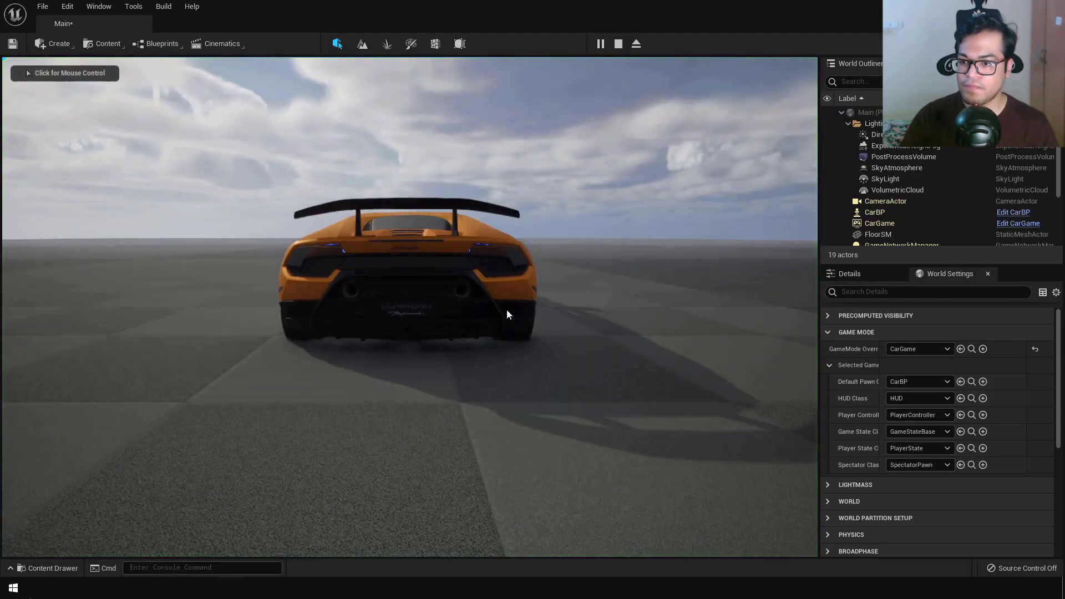
click(507, 310)
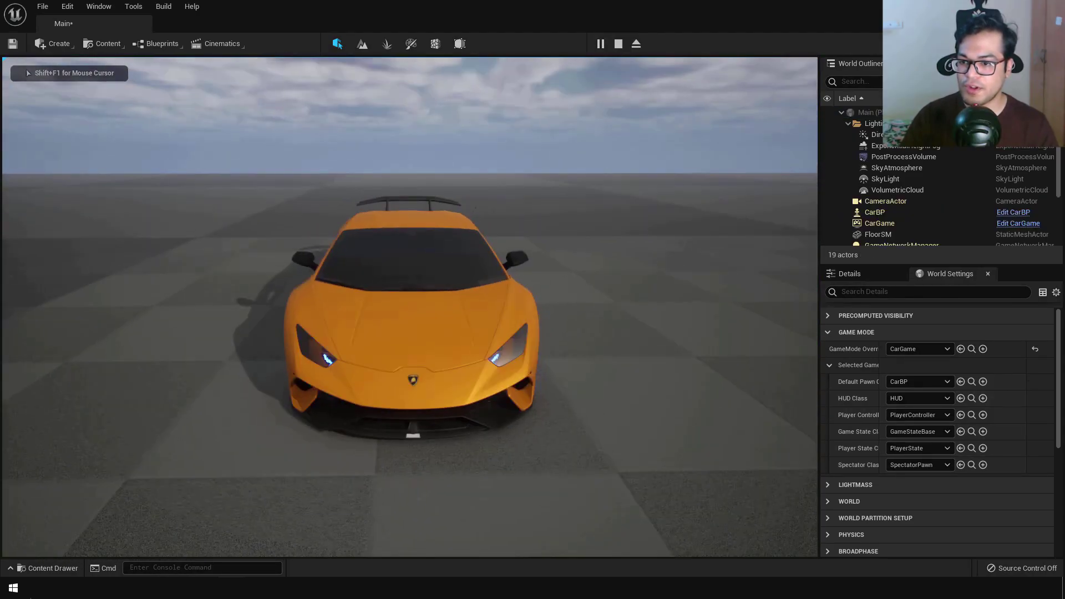
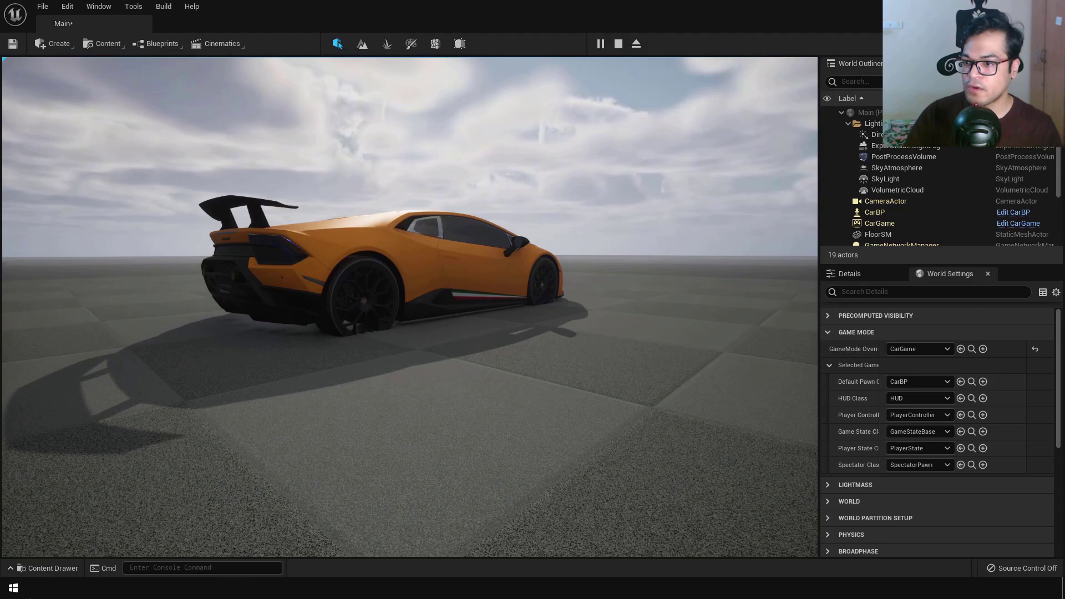
key(Escape)
Set the FrontWheel blueprint's Wheel Radius to 48, compile it and save it.
key(ctrl+space)
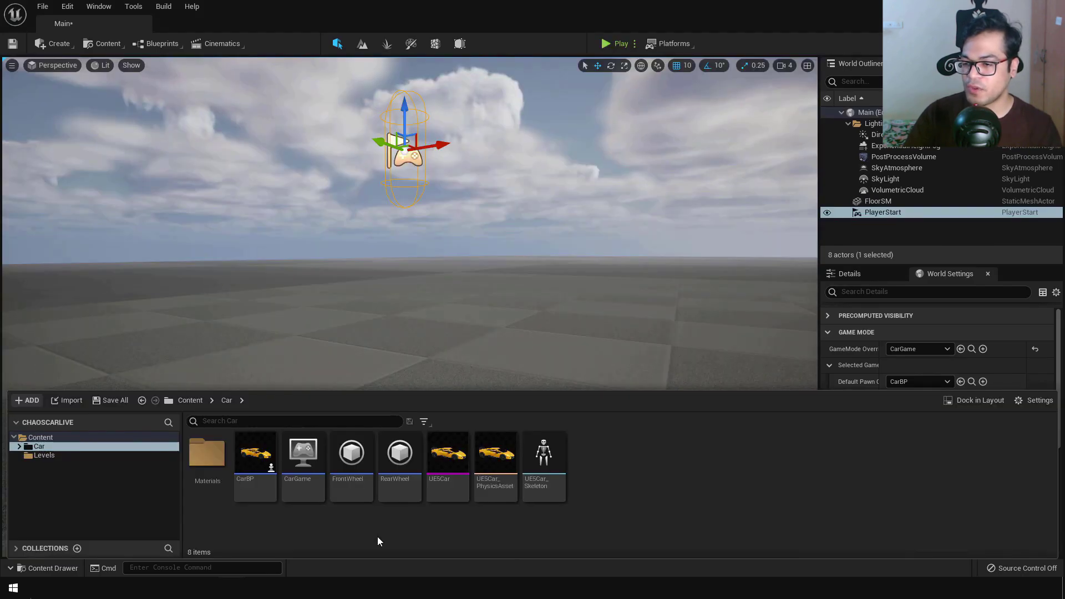
double_click(348, 467)
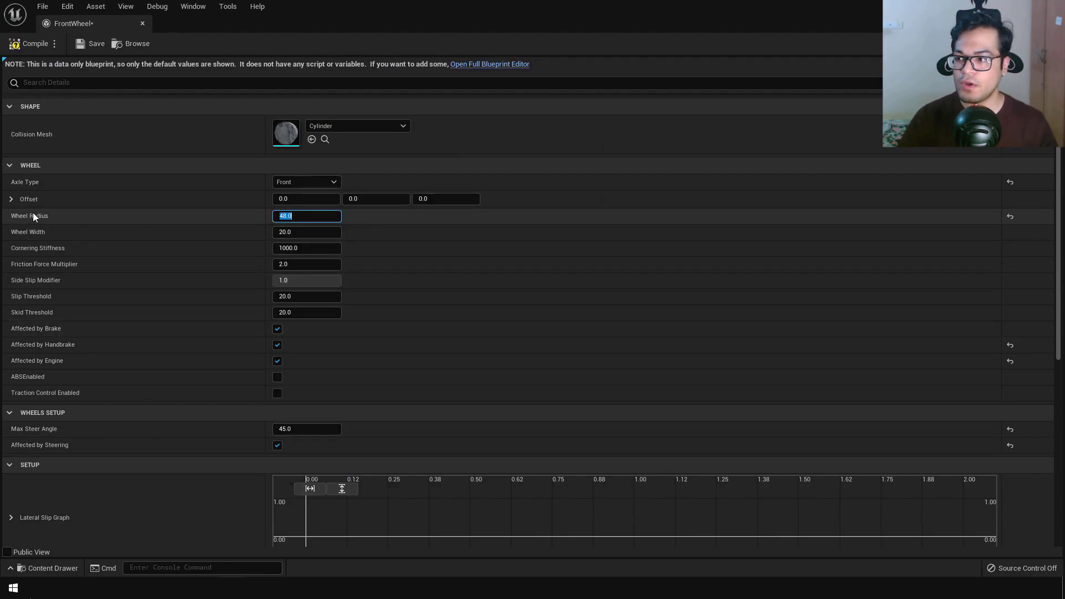
click(31, 48)
click(91, 44)
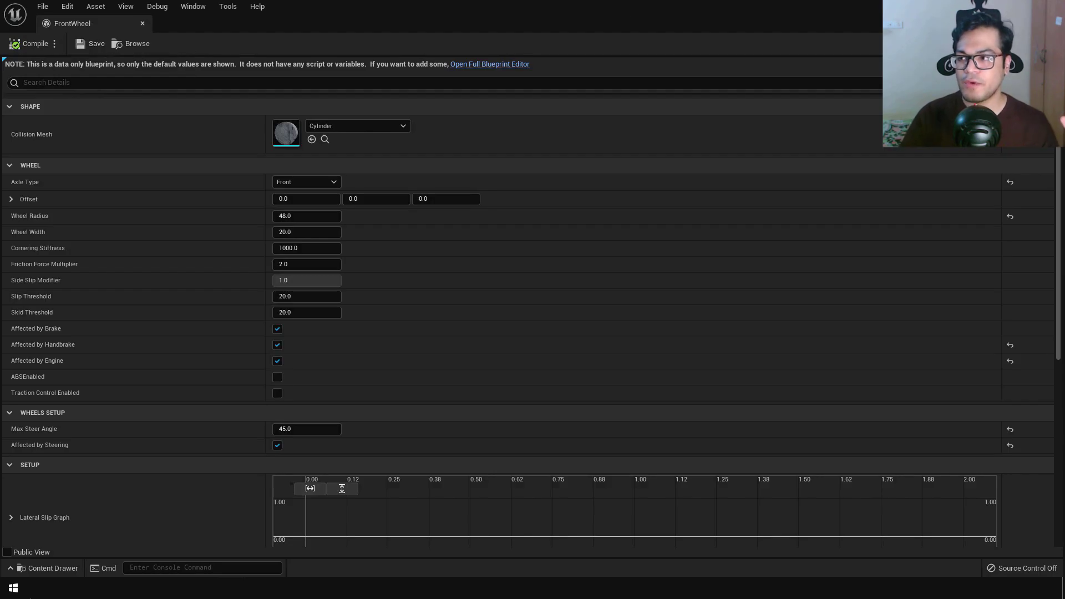
Set the RearWheel blueprint's Wheel Radius to 48, compile it and save it.
key(alt+Tab)
key(ctrl+space)
double_click(415, 470)
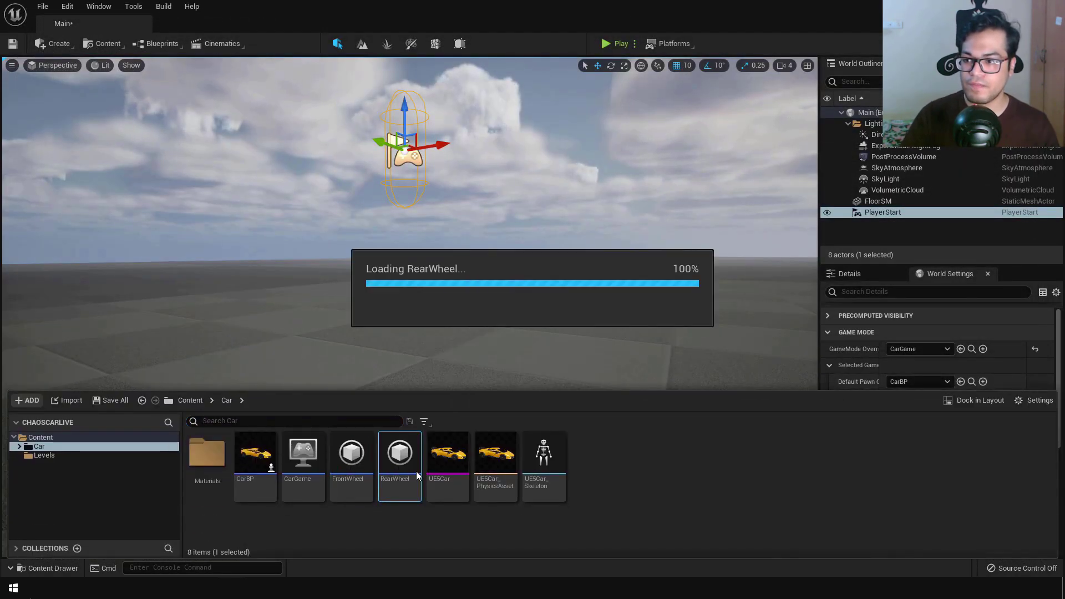
click(311, 215)
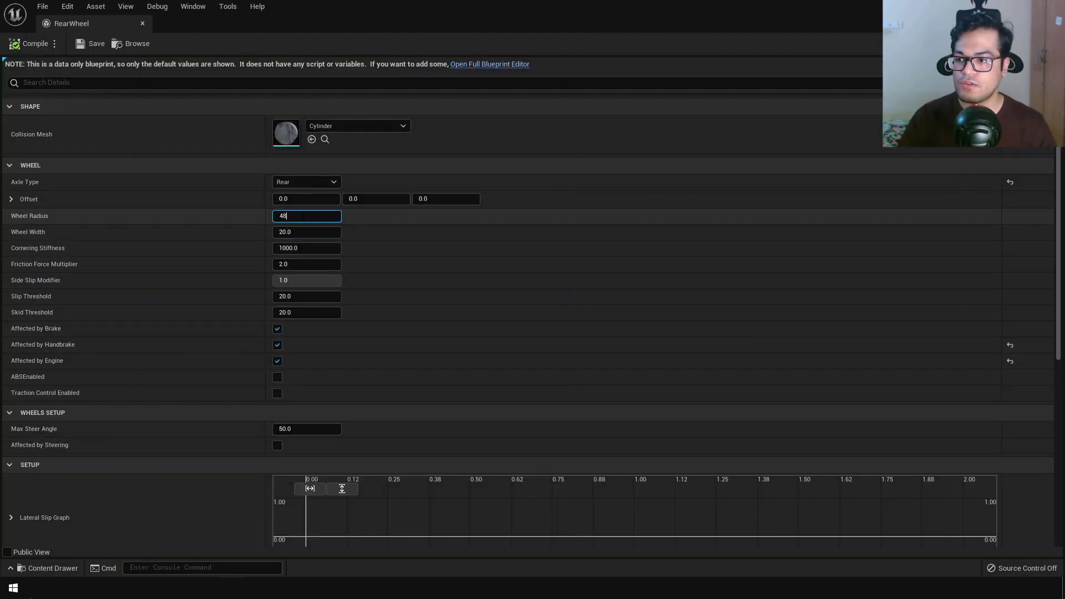
key(Return)
click(32, 47)
click(87, 47)
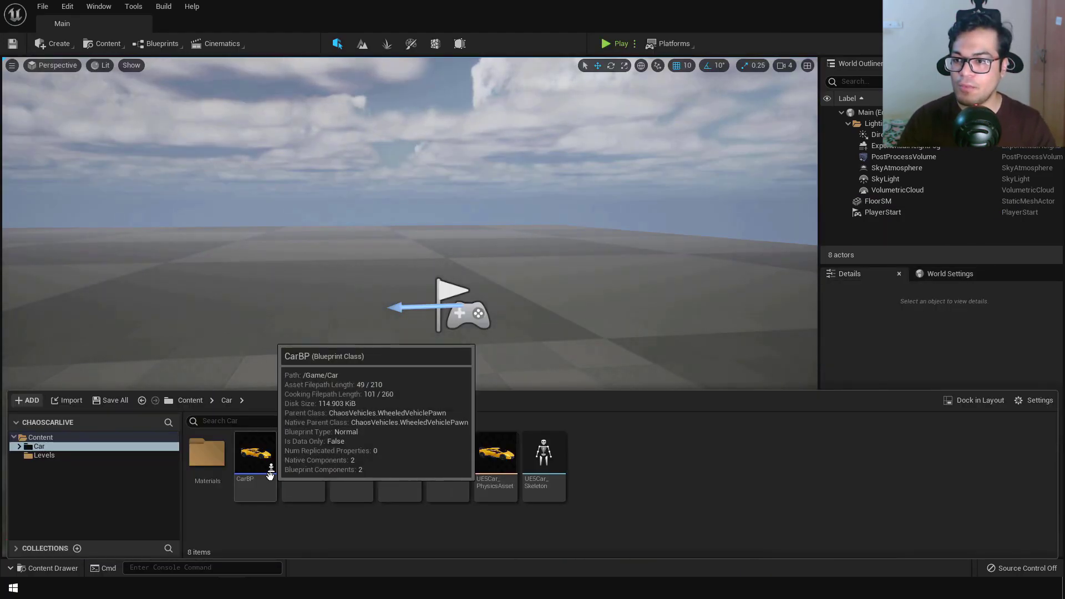
Group all the camera rotation nodes in CarBP's event graph in a comment titled "Cam Stuff".
double_click(267, 466)
drag(457, 225, 691, 395)
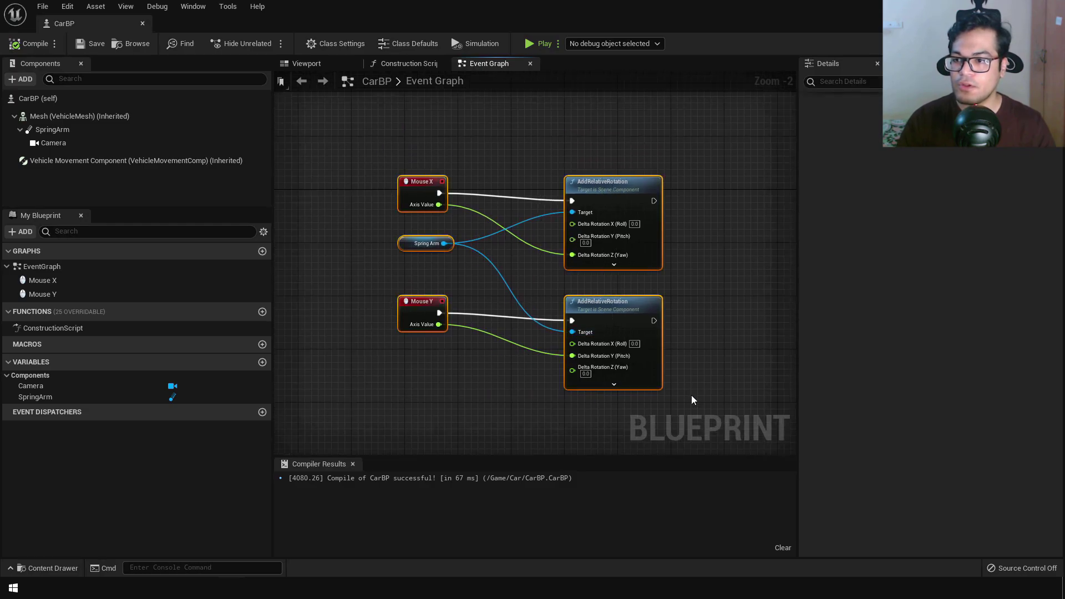
text(cCam Stuff)
key(Return)
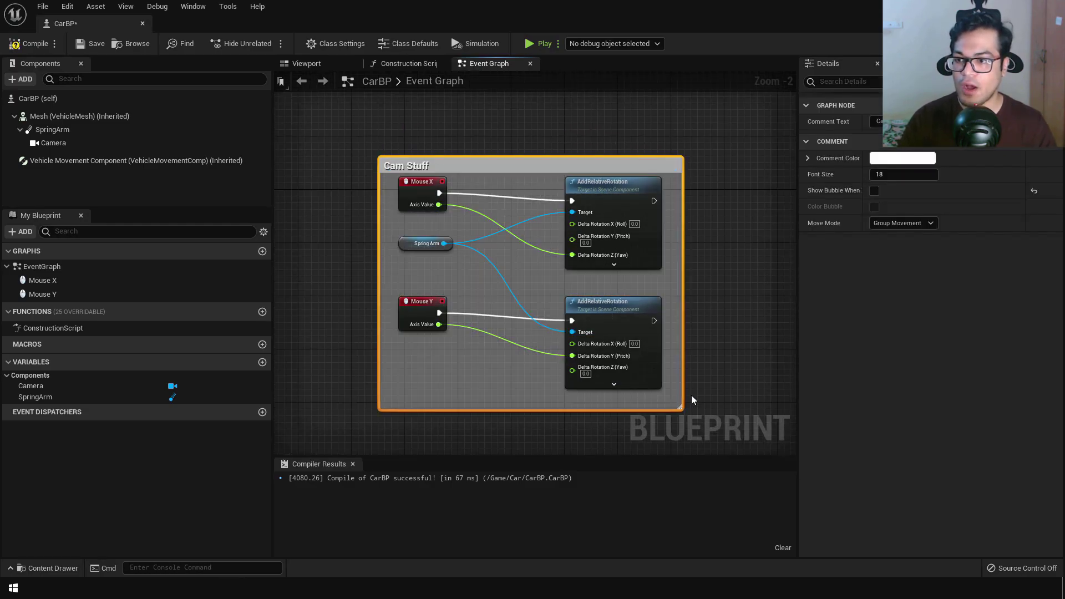
scroll(487, 405, down, 2)
right_drag(487, 409, 585, 125)
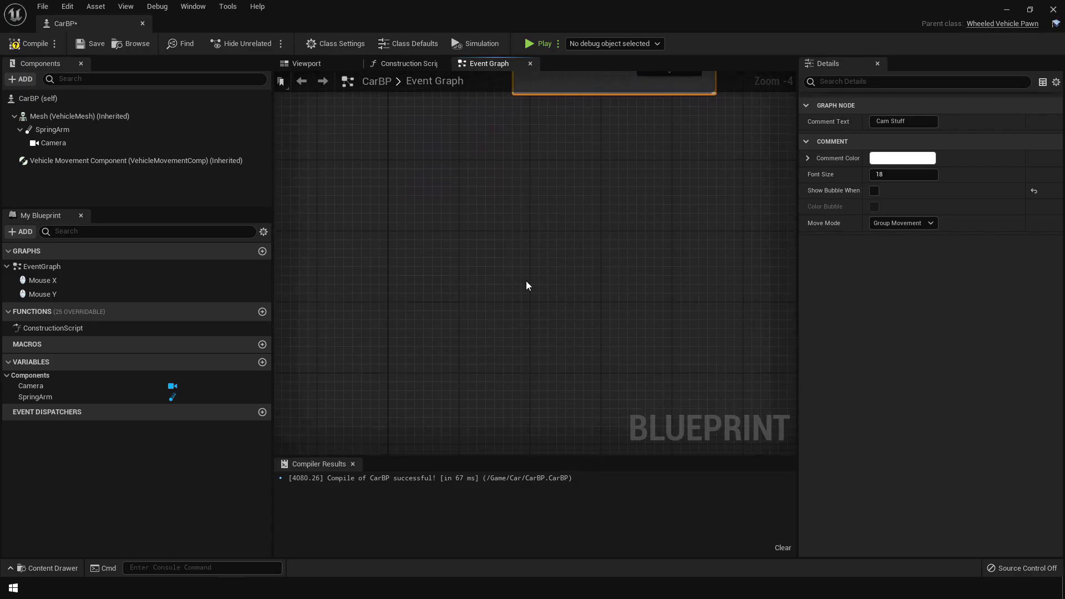
Place a Vehicle Movement Component reference in CarBP's event graph and connect a Set Throttle Input node to it.
click(225, 160)
drag(324, 227, 488, 309)
scroll(458, 252, up, 2)
right_drag(458, 254, 401, 309)
drag(407, 306, 530, 227)
text(Thrott)
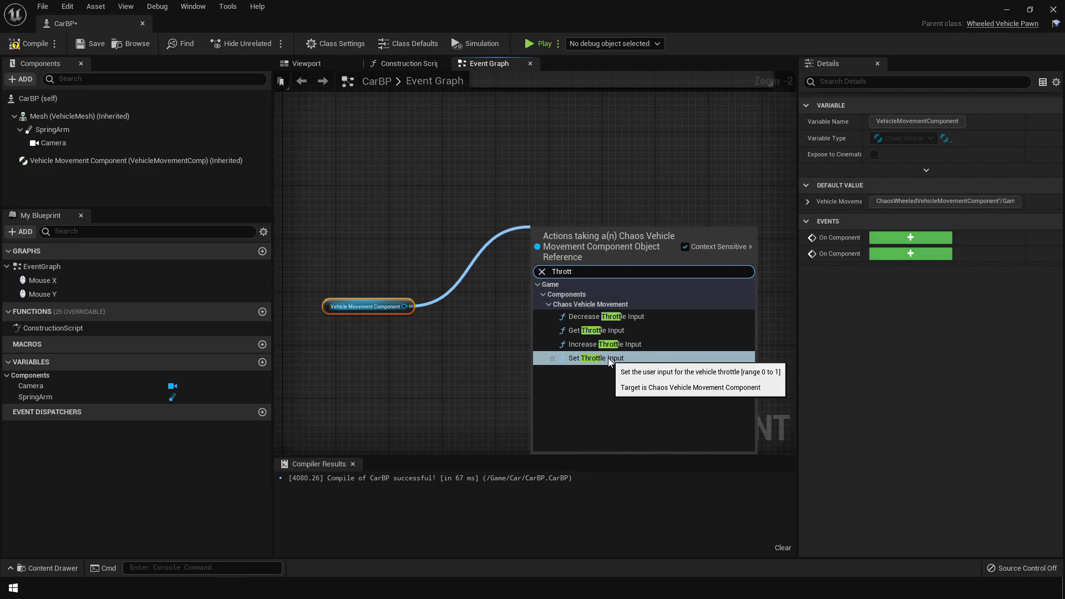
click(608, 357)
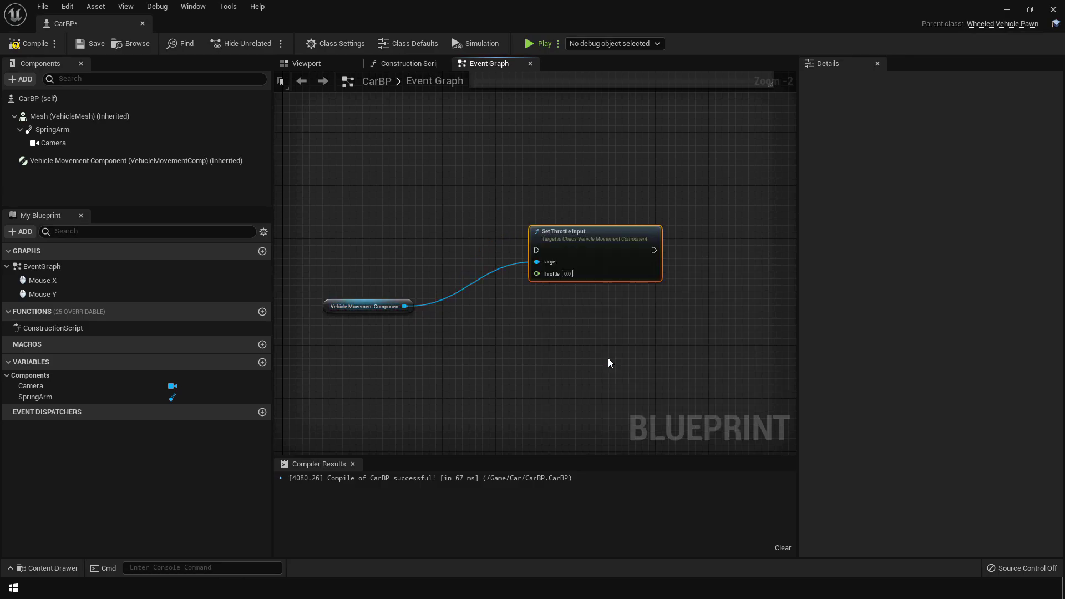
Add a Set Brake Input node from the Vehicle Movement Component and place it below the Set Throttle Input node.
drag(405, 307, 567, 328)
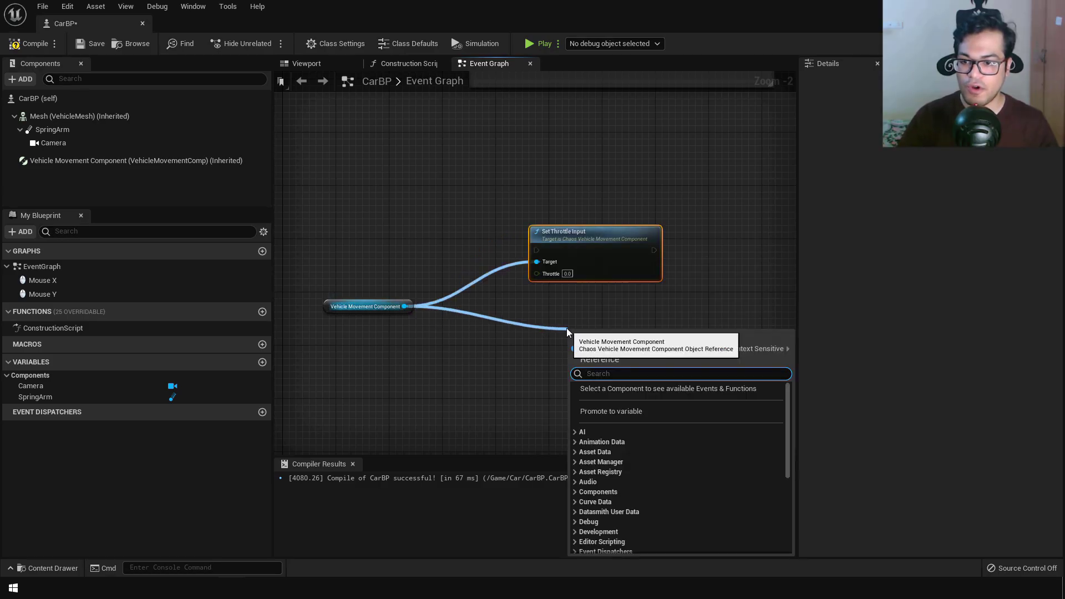
text(set brake)
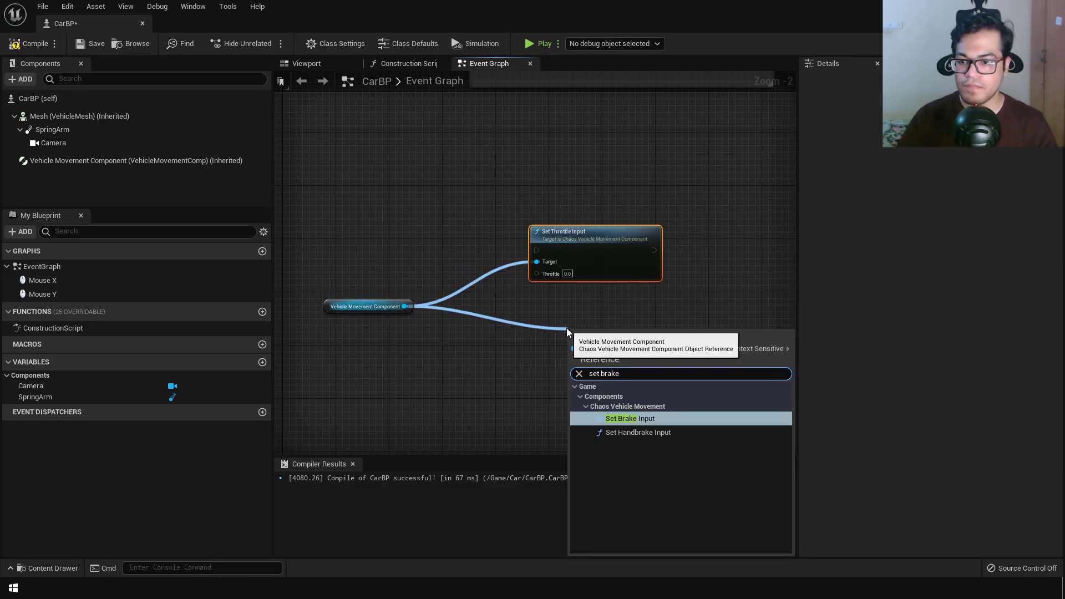
click(649, 420)
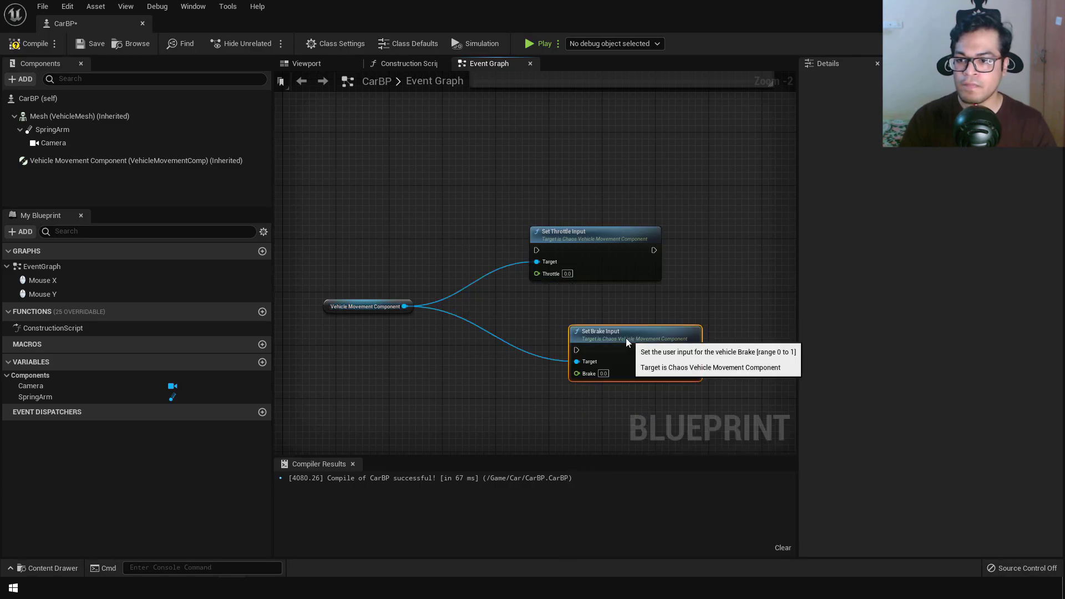
drag(624, 337, 583, 313)
Add a Set Steering Input node from the Vehicle Movement Component and align it below the Set Brake Input node.
drag(403, 307, 443, 402)
text(set stee)
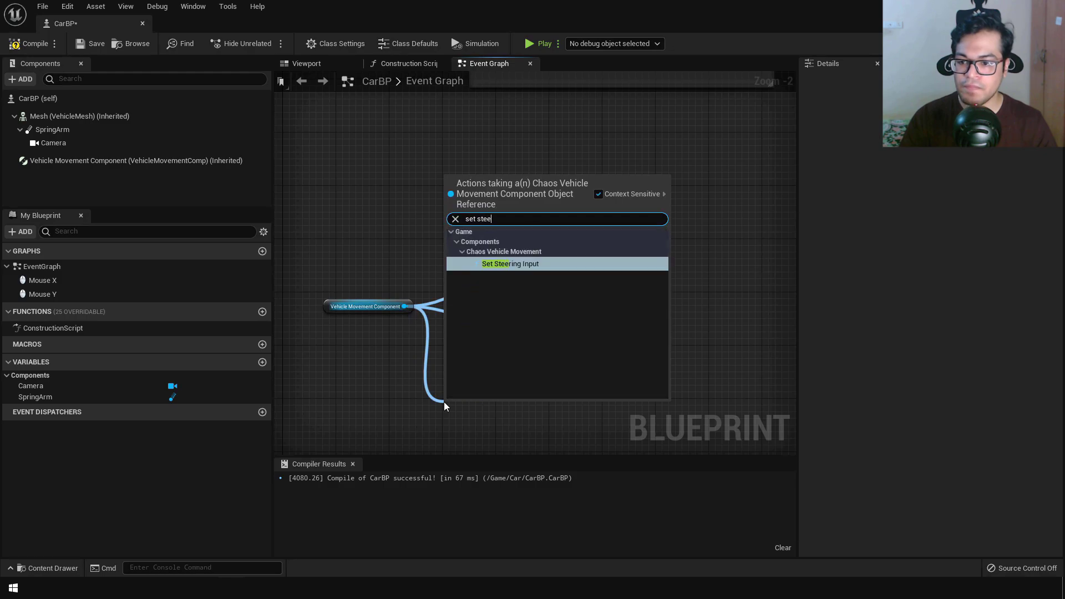
text(r)
key(Return)
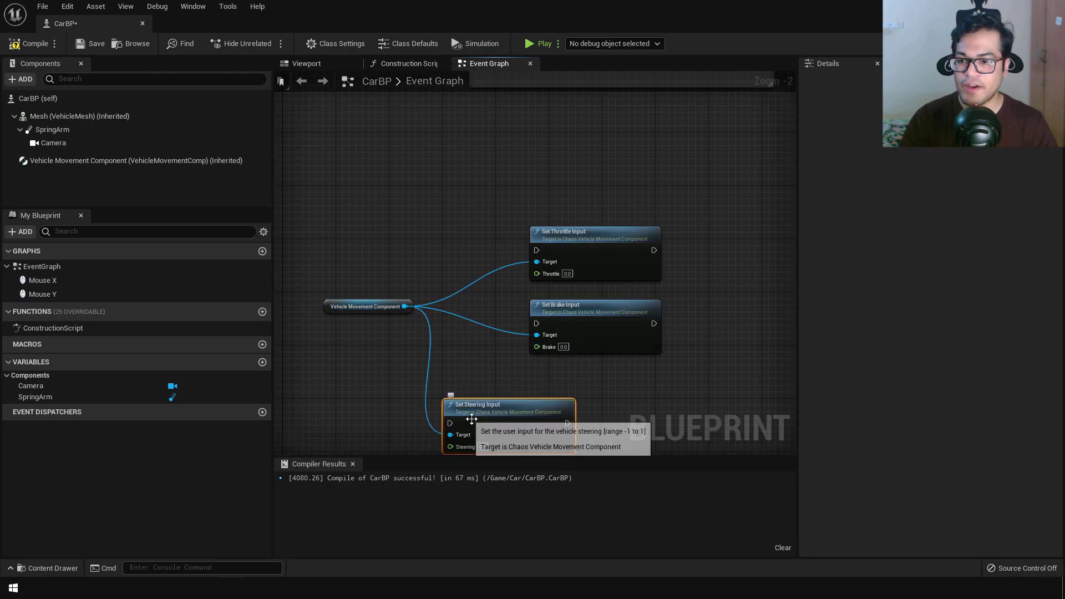
drag(492, 418, 563, 393)
Add a Set Handbrake Input node from the Vehicle Movement Component, below the Set Steering Input node.
right_drag(418, 402, 434, 302)
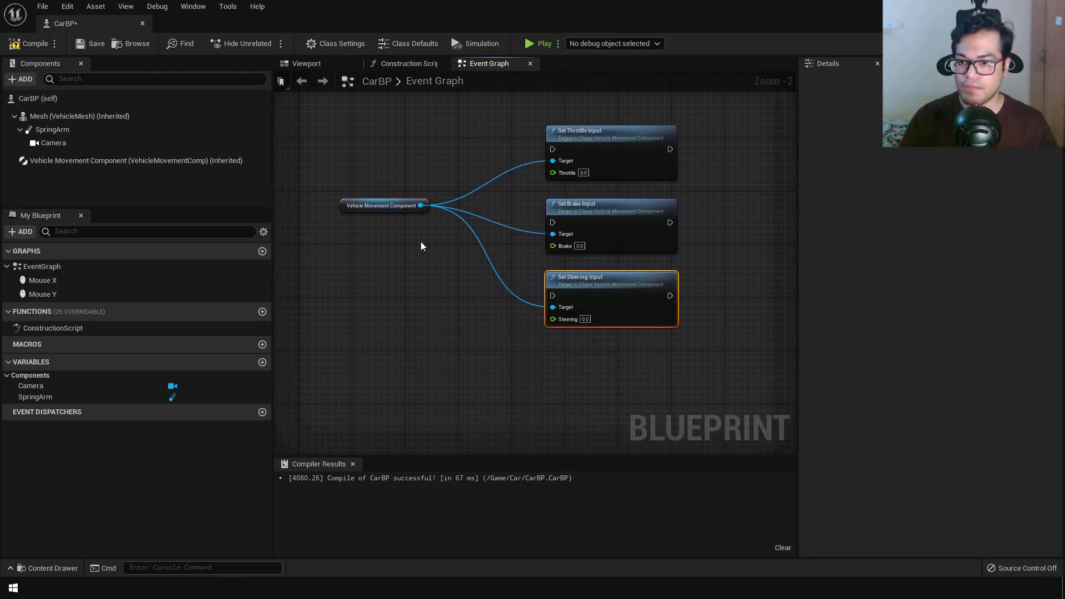
drag(419, 206, 520, 375)
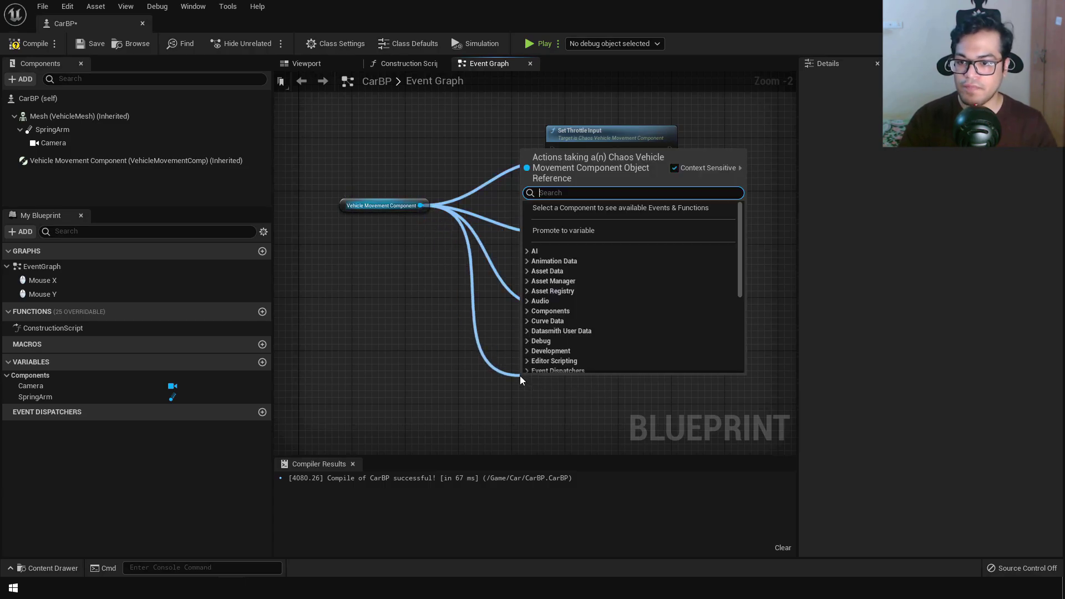
text(set hand)
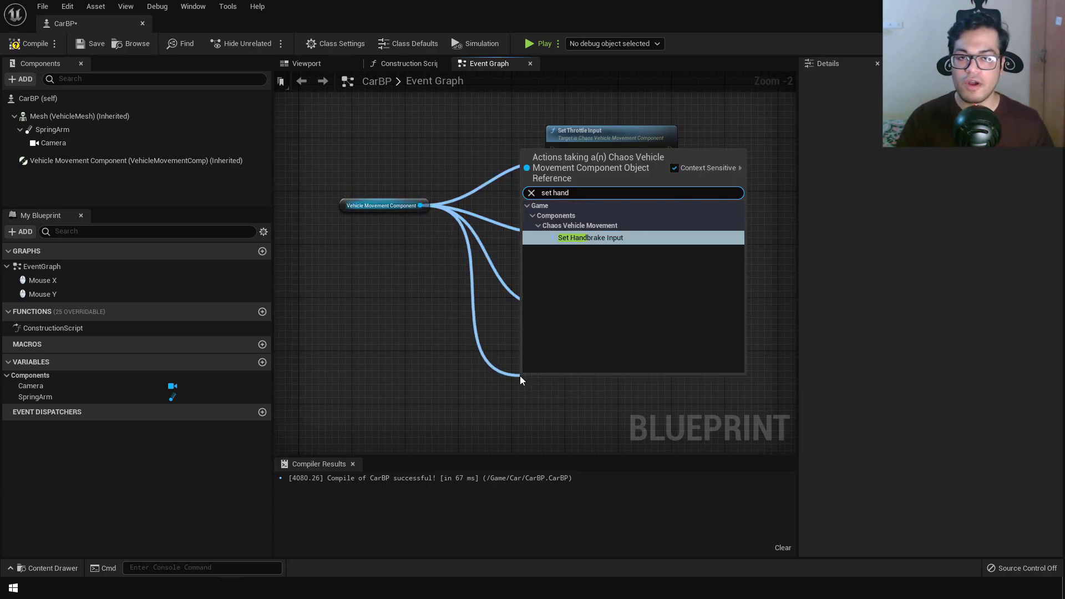
key(Return)
scroll(520, 375, up, 1)
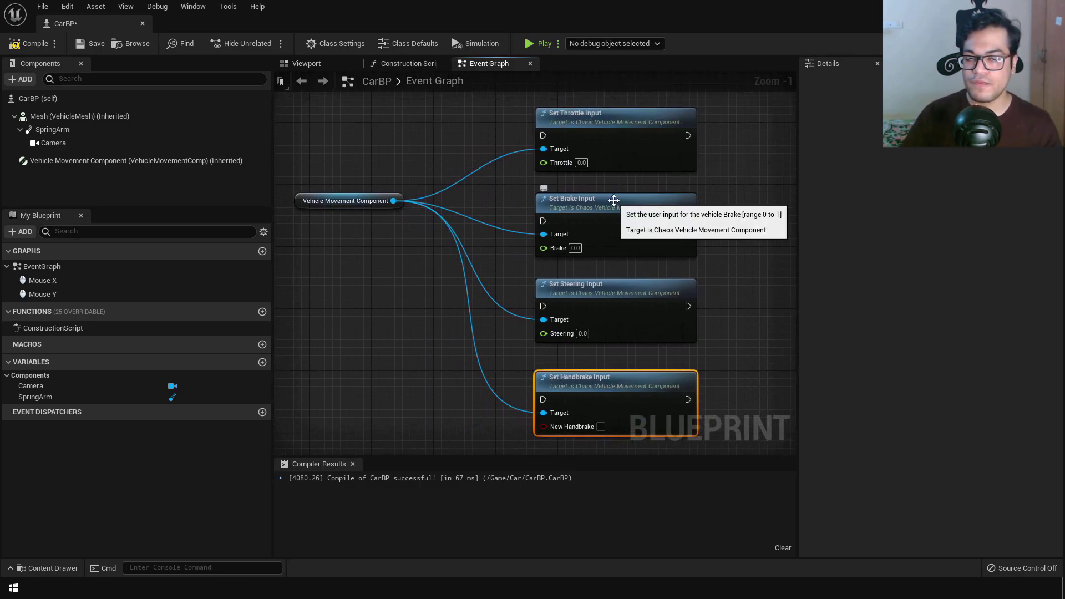
right_drag(405, 310, 451, 304)
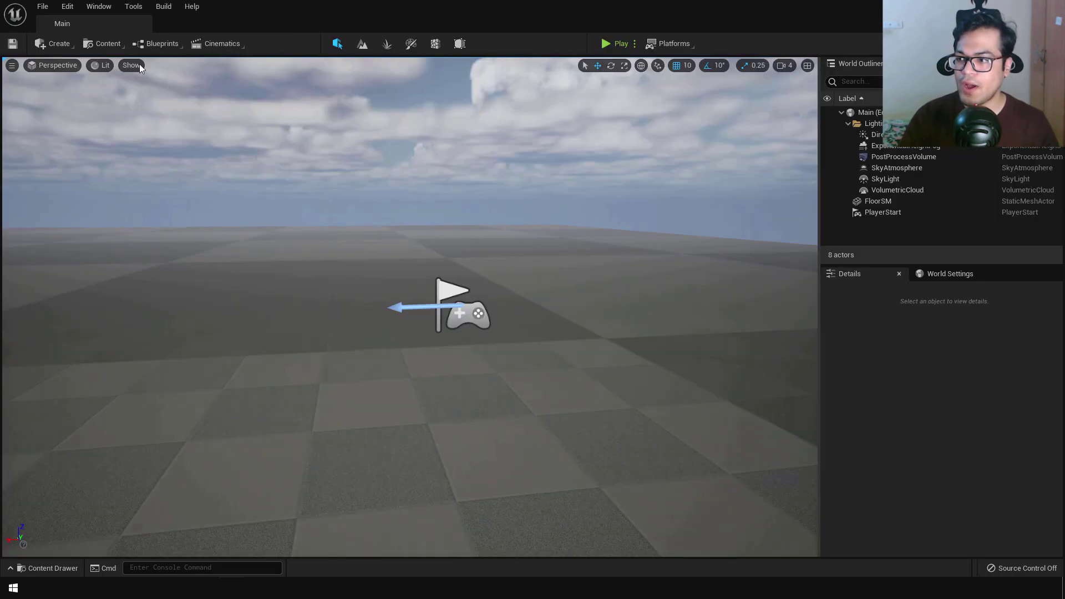
Add an action mapping named Handbrake in the project's engine Input settings and bind it to Space Bar.
click(74, 6)
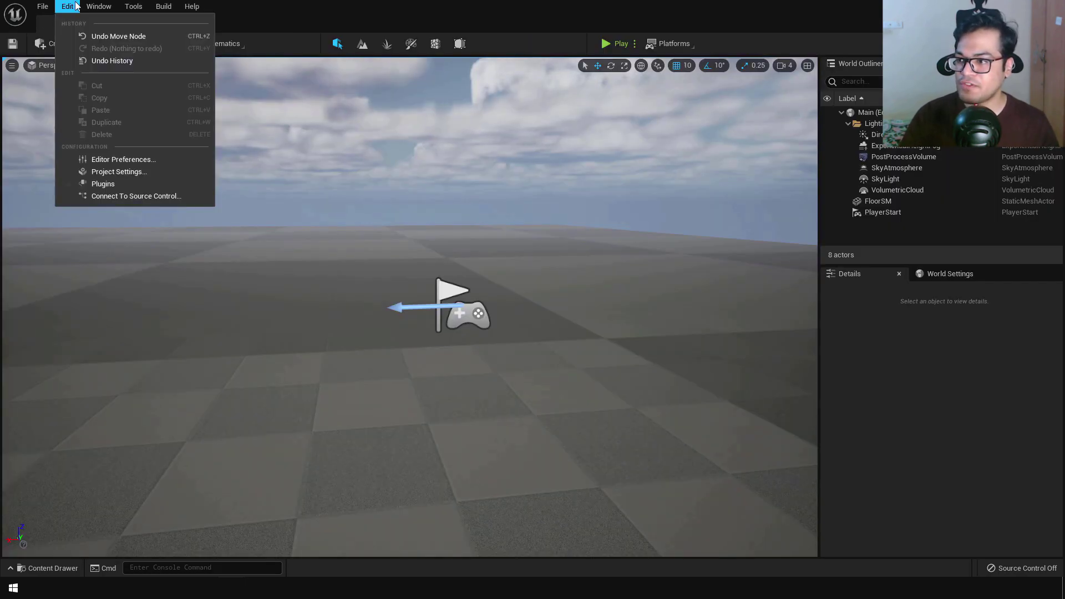
click(139, 174)
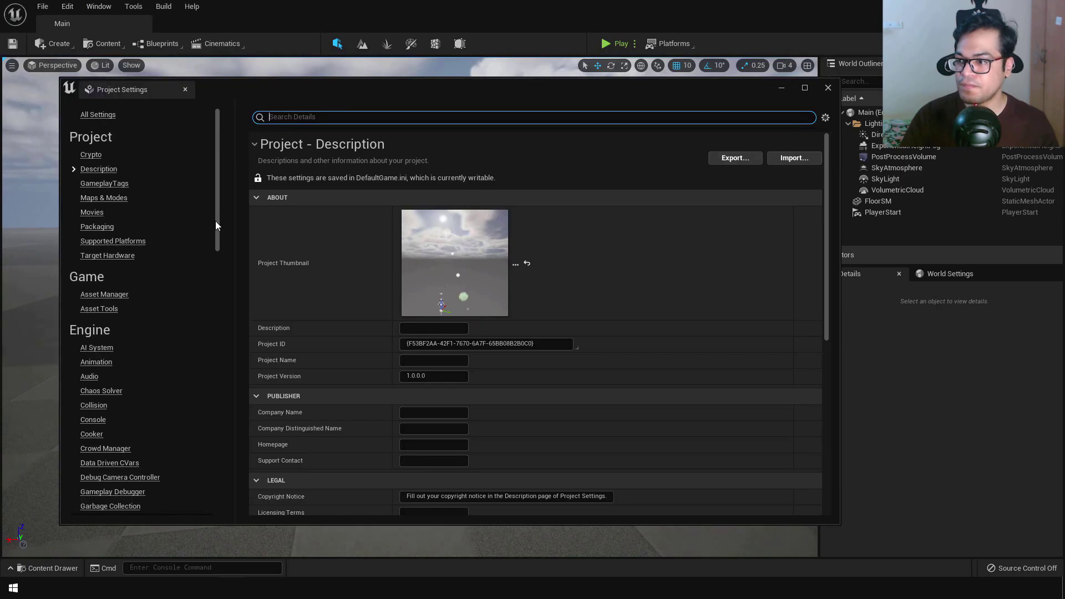
drag(216, 221, 226, 309)
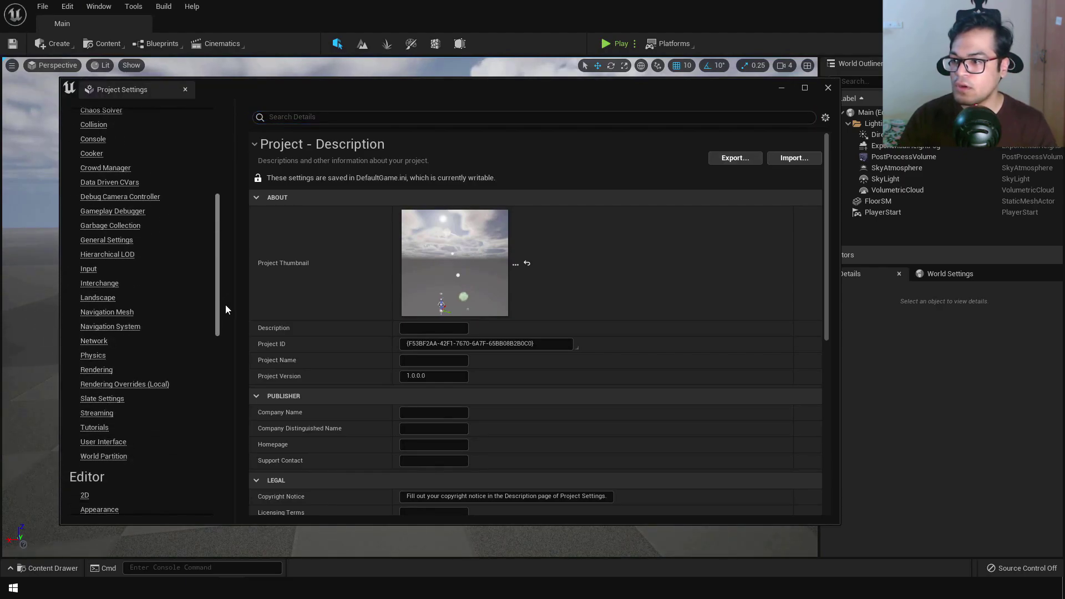
click(89, 269)
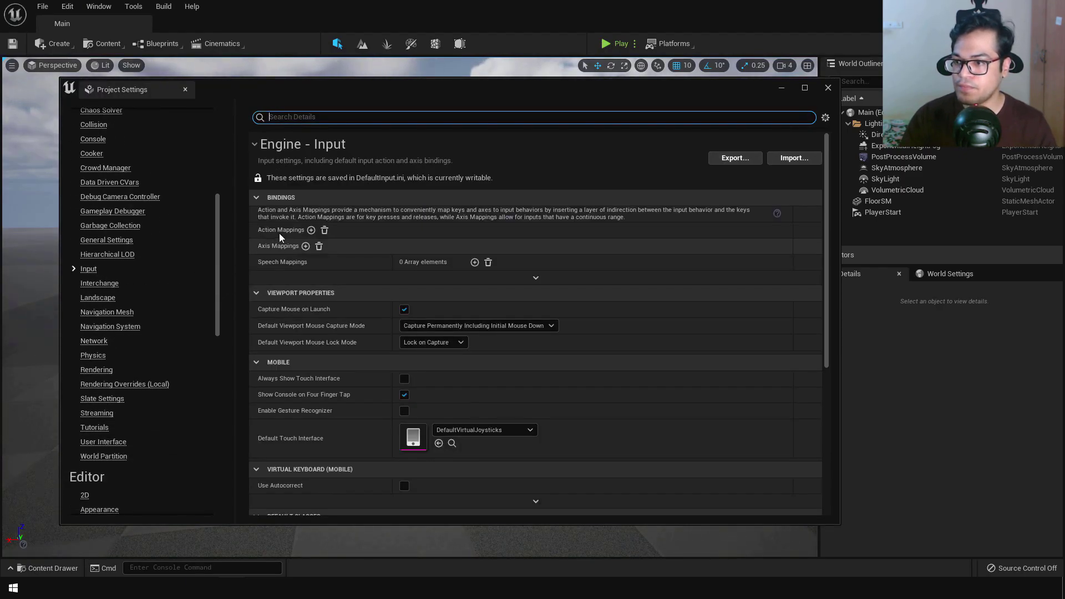
click(311, 230)
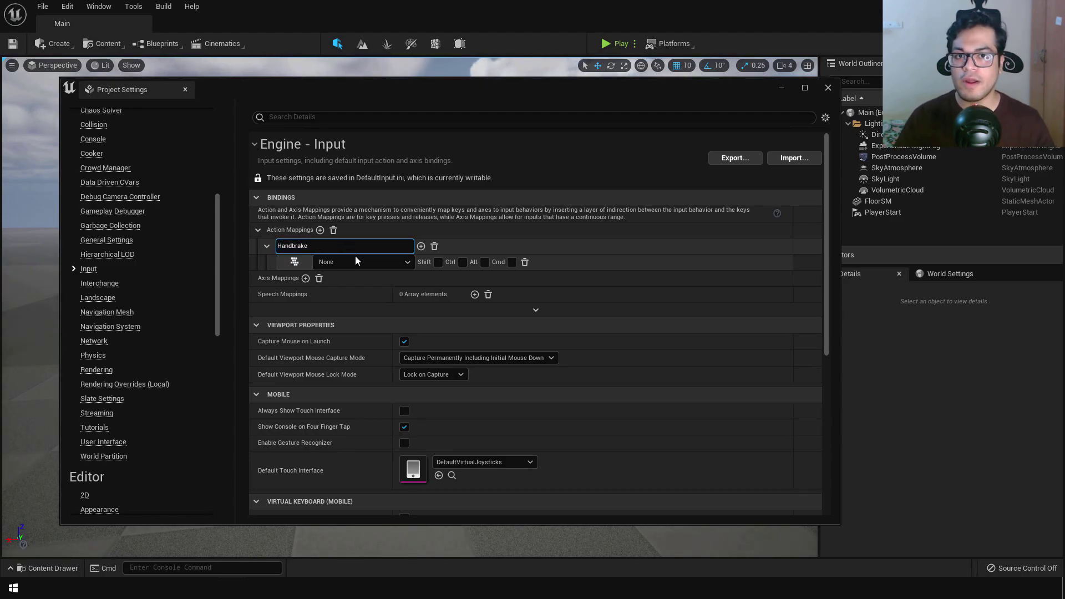
click(355, 261)
text(space)
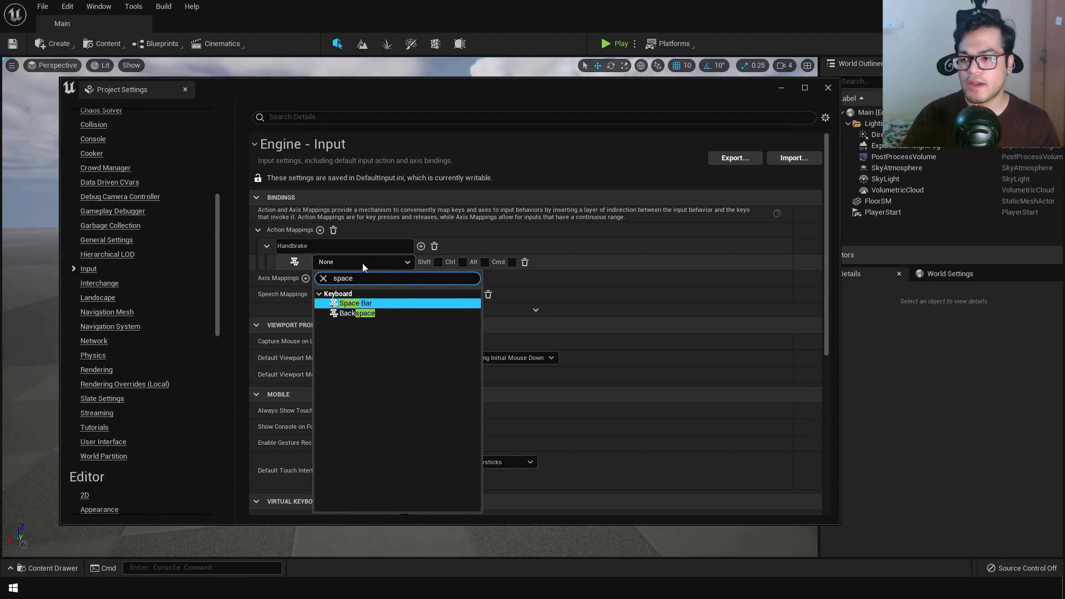
key(Return)
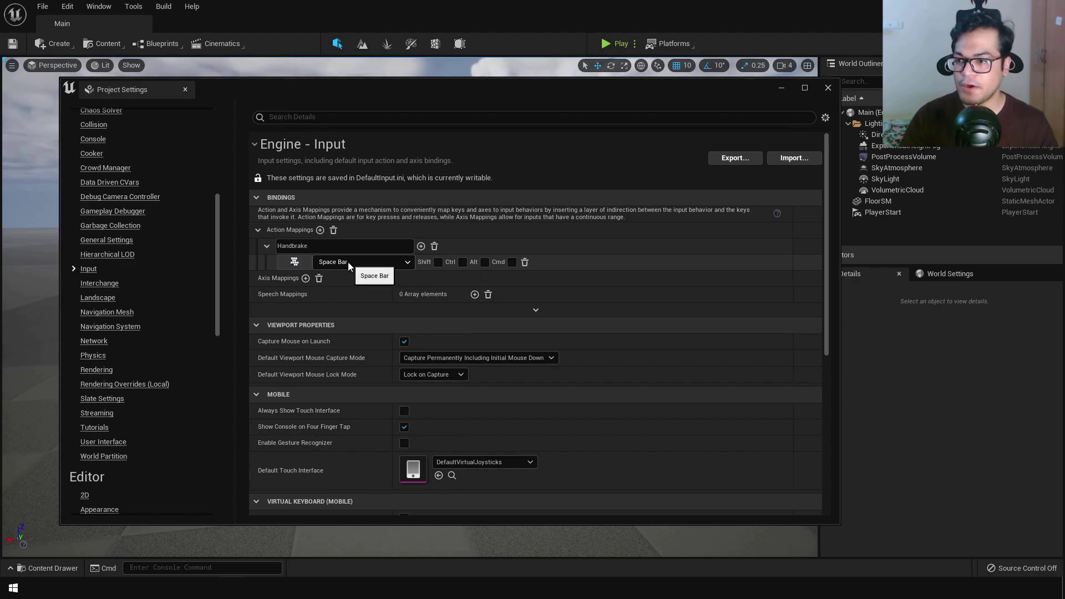
Create three axis mappings, name the first one Throttle and bind it to W.
click(305, 278)
click(314, 278)
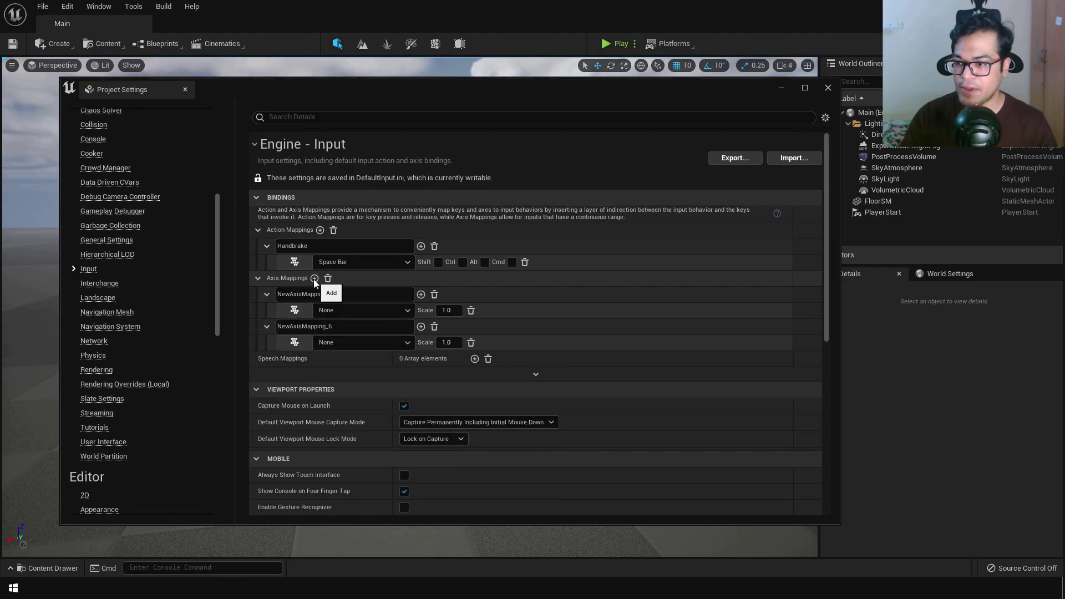
click(314, 278)
click(339, 295)
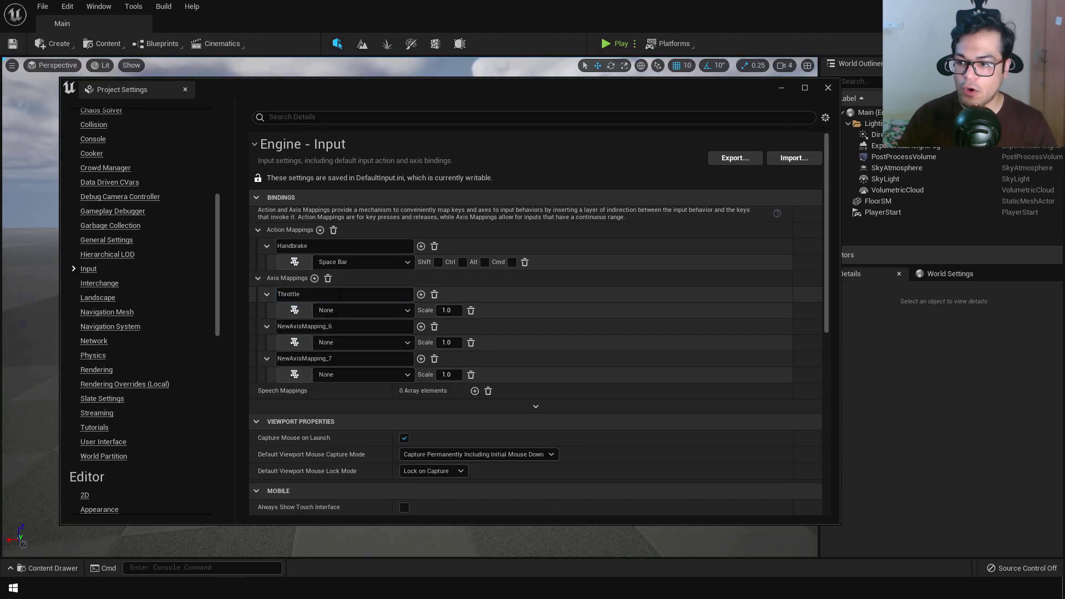
click(352, 309)
text(w)
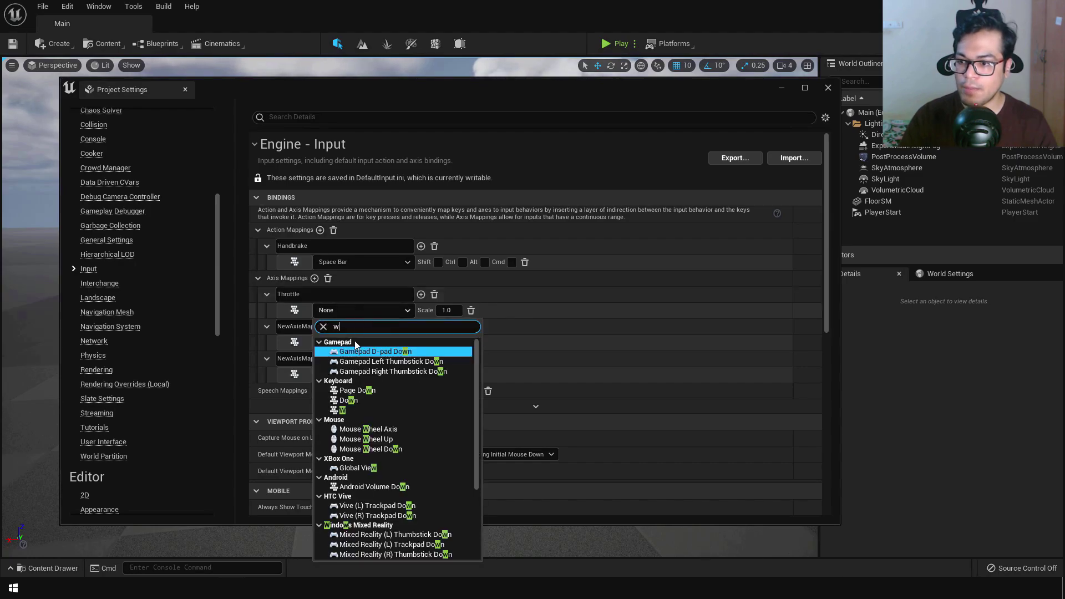
click(348, 411)
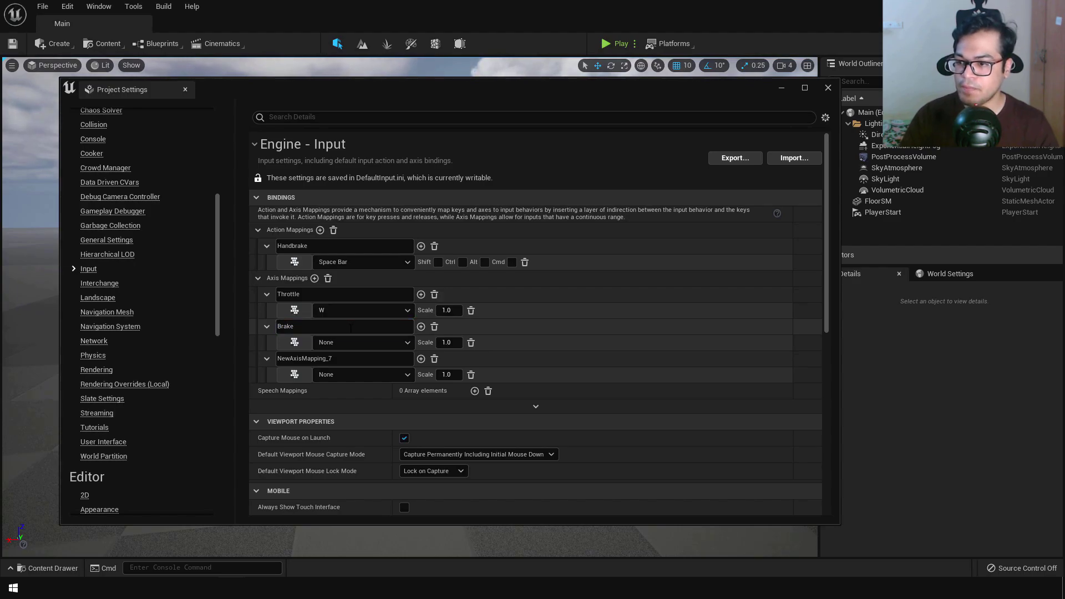
Set up the second axis mapping as Brake, bound to S.
click(363, 342)
text(s)
scroll(383, 275, down, 5)
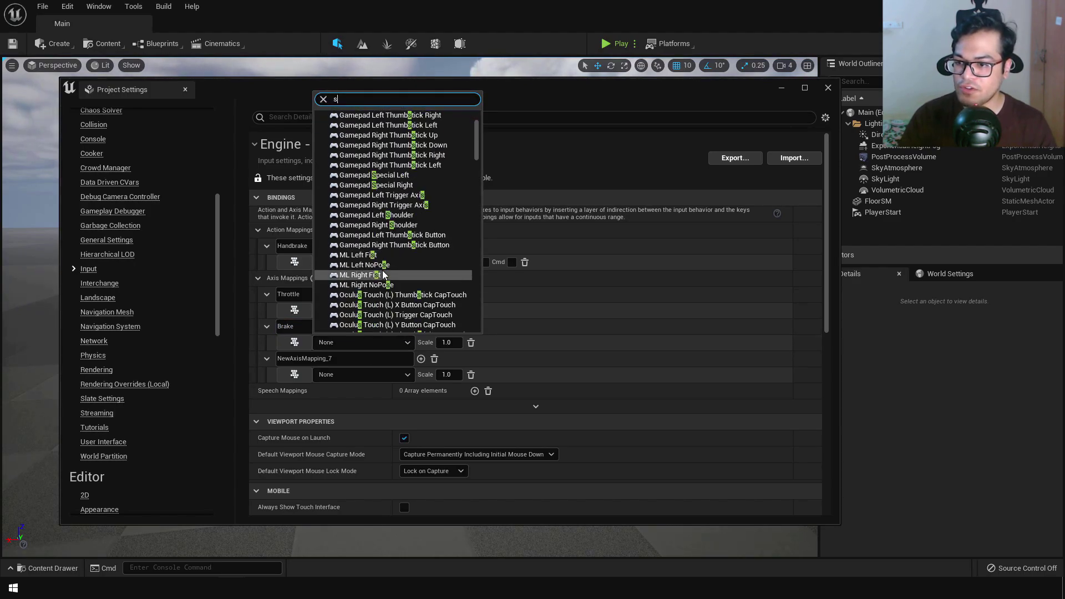
click(361, 316)
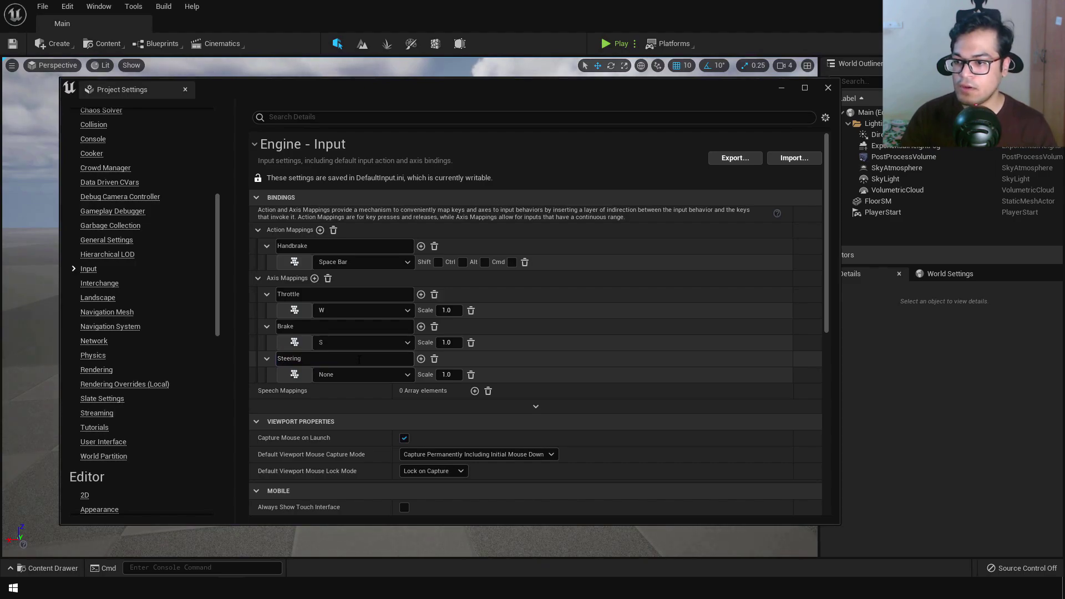
Set up the third axis mapping as Steering, bound to A with a scale of -1.
click(370, 374)
text(a)
scroll(358, 316, down, 15)
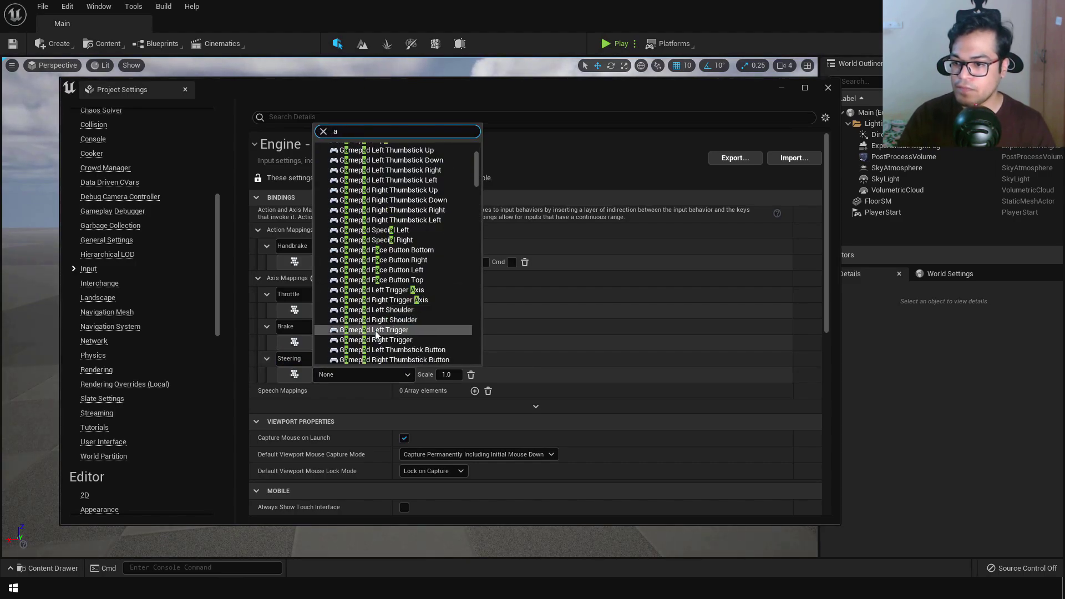
click(349, 306)
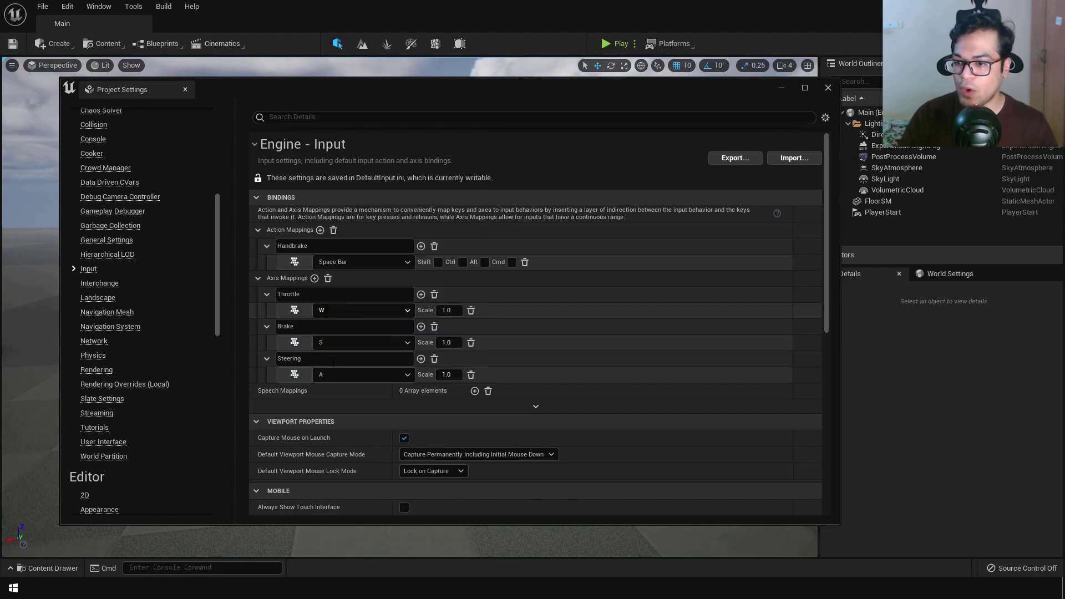
click(448, 374)
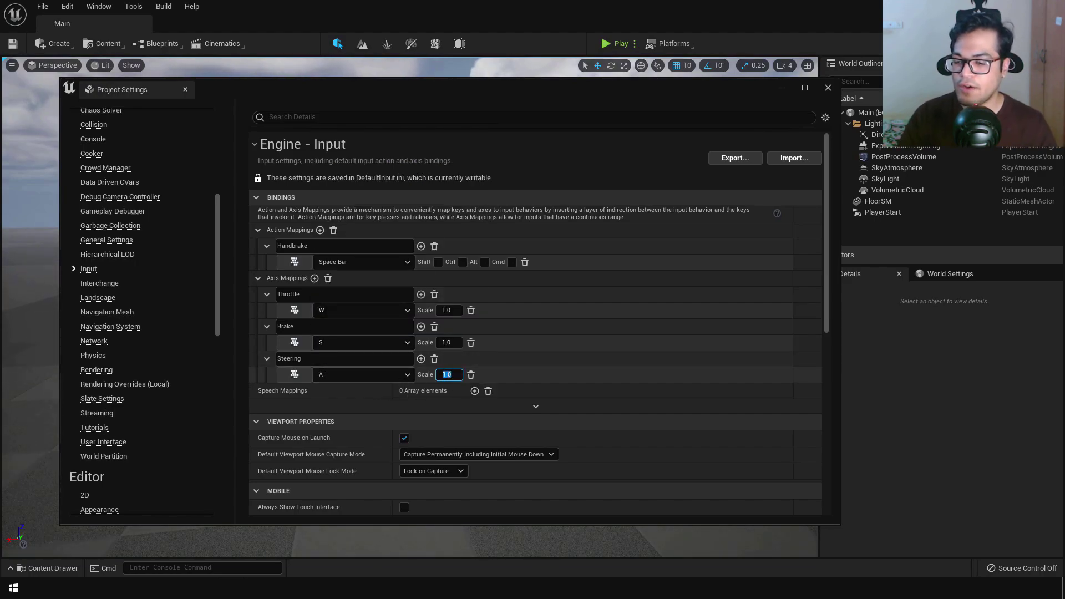
text(-1)
key(Return)
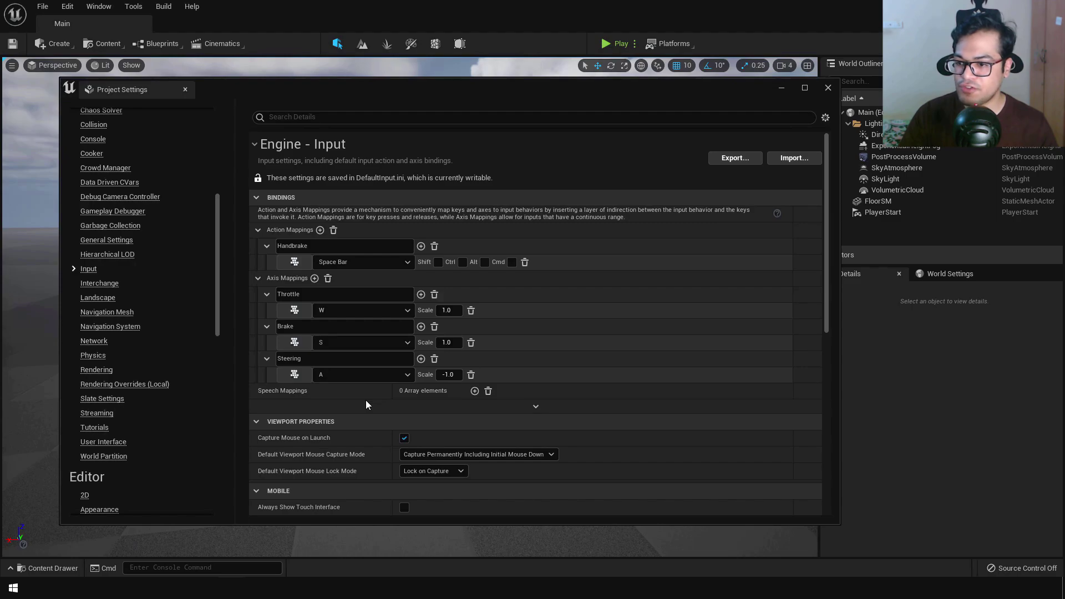
Add a second binding to the Steering axis mapping and assign it to D.
click(421, 358)
click(408, 390)
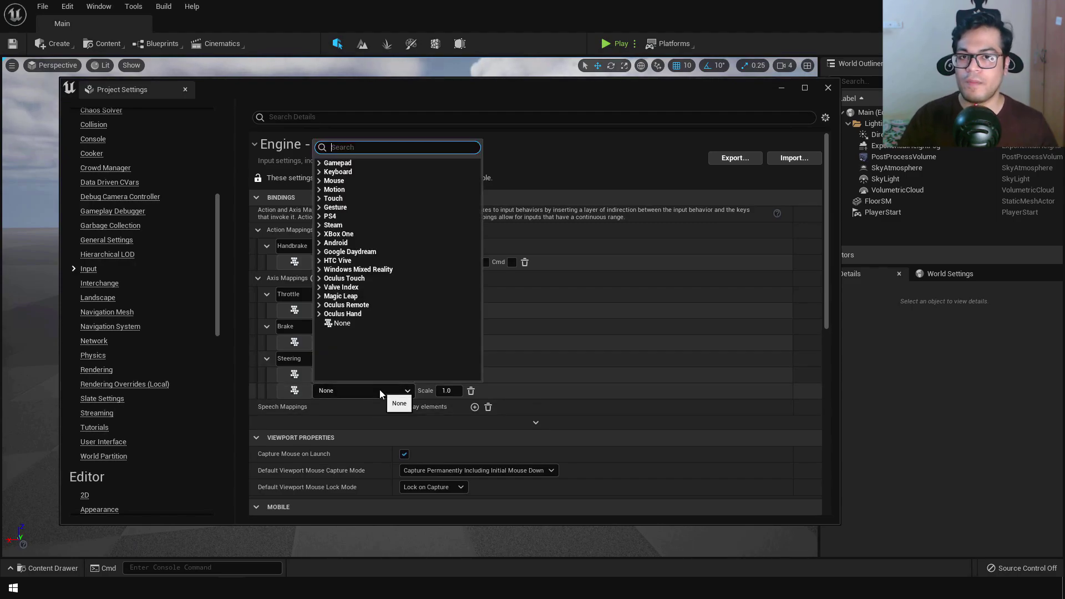
text(d)
scroll(372, 299, down, 8)
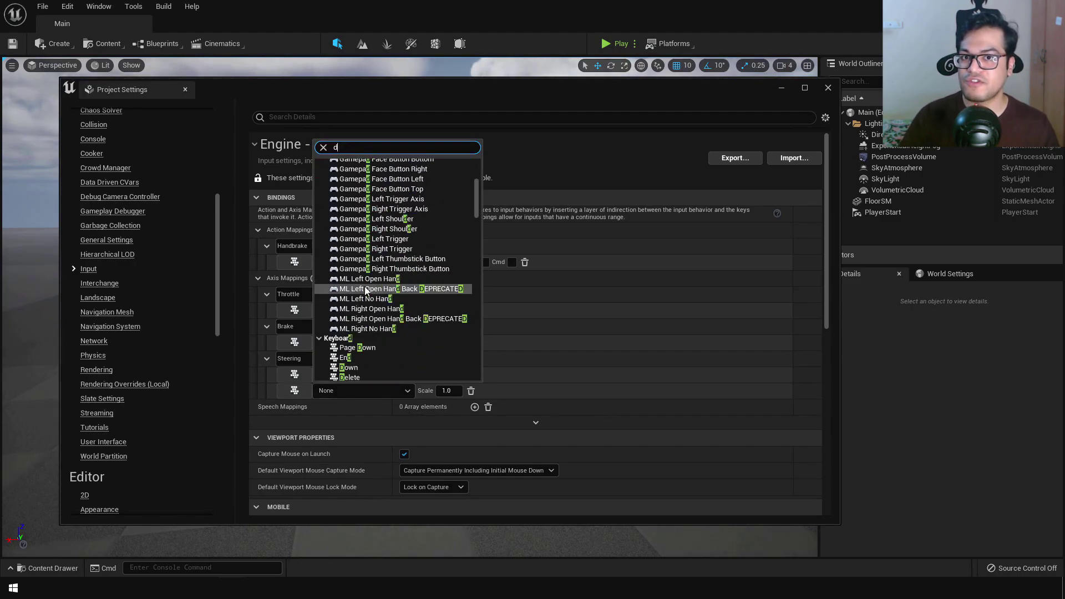
click(365, 288)
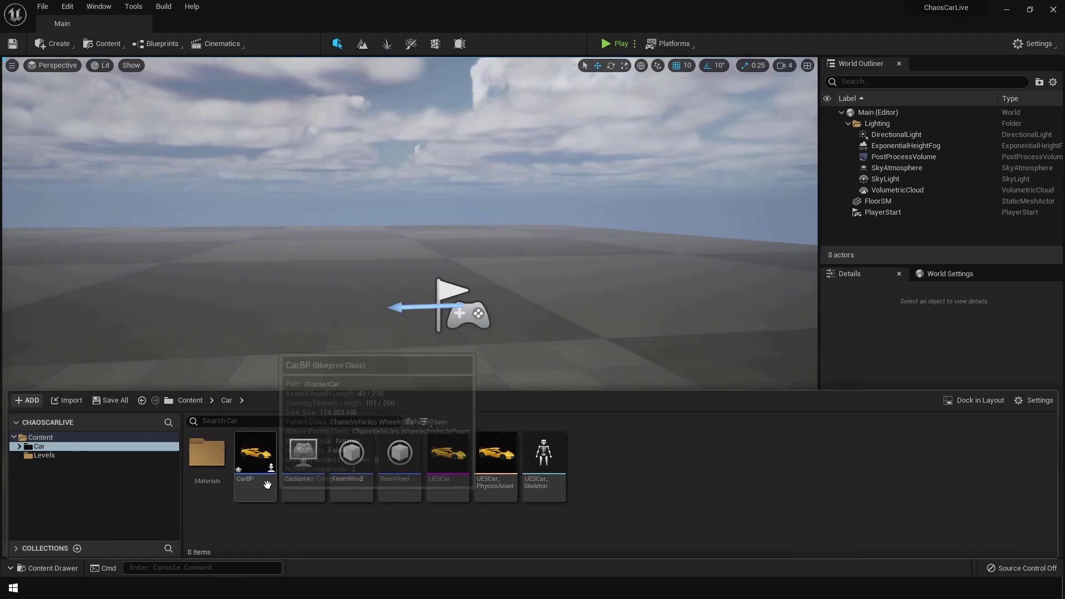
Open the CarBP blueprint, add the Throttle axis event and wire its execution and axis value into Set Throttle Input.
double_click(268, 485)
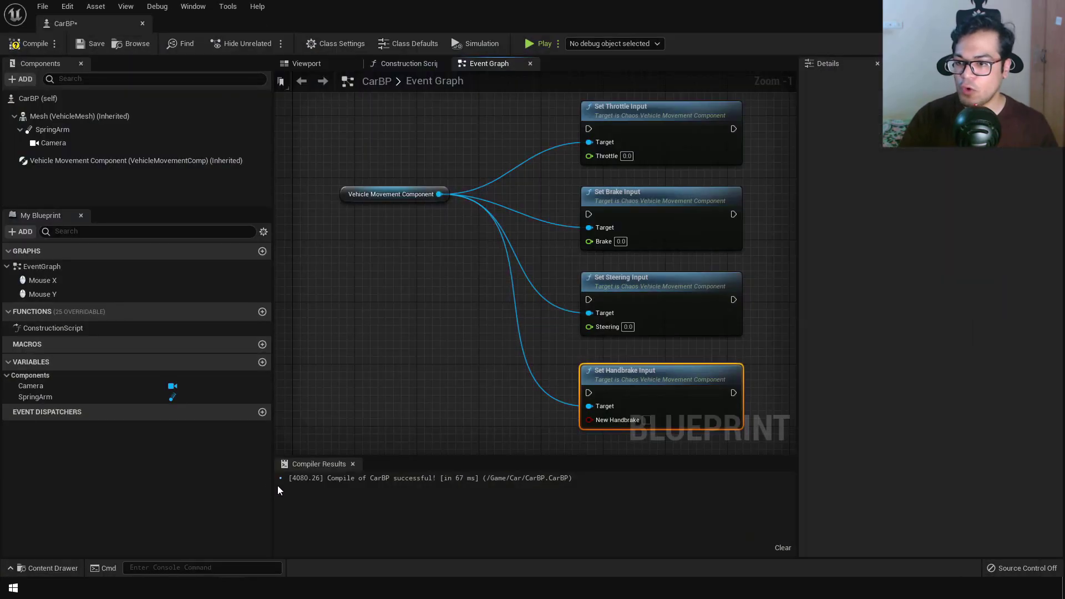
scroll(446, 354, down, 2)
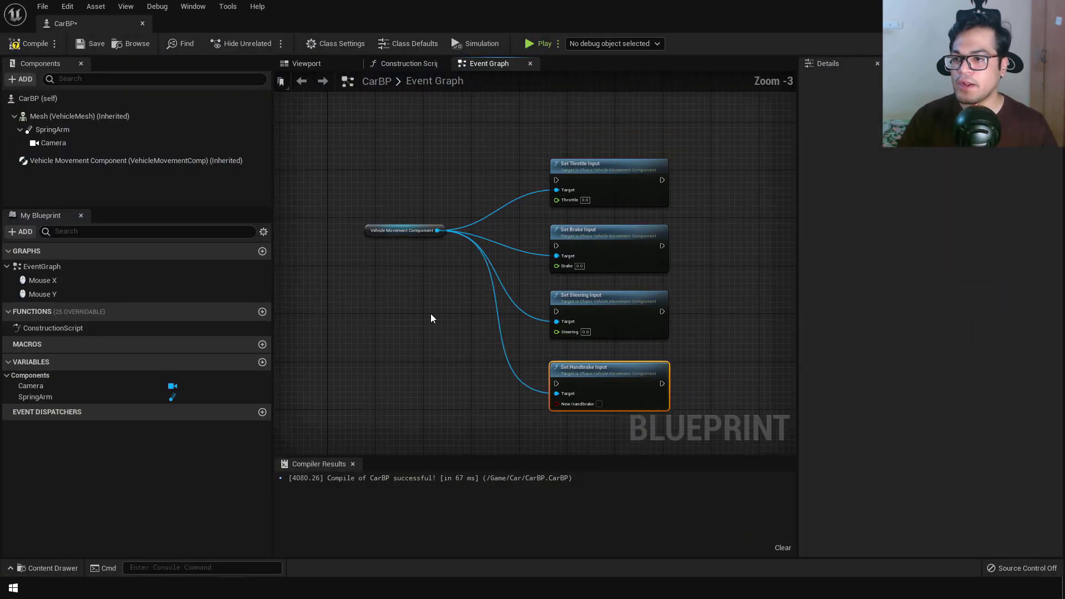
right_click(368, 156)
text(thrott)
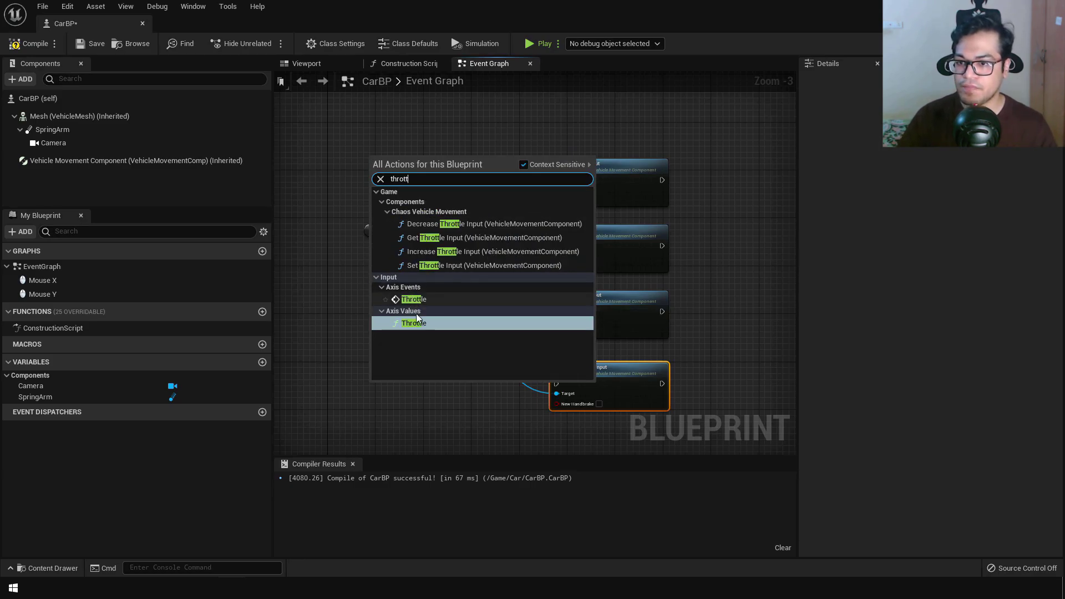
click(421, 300)
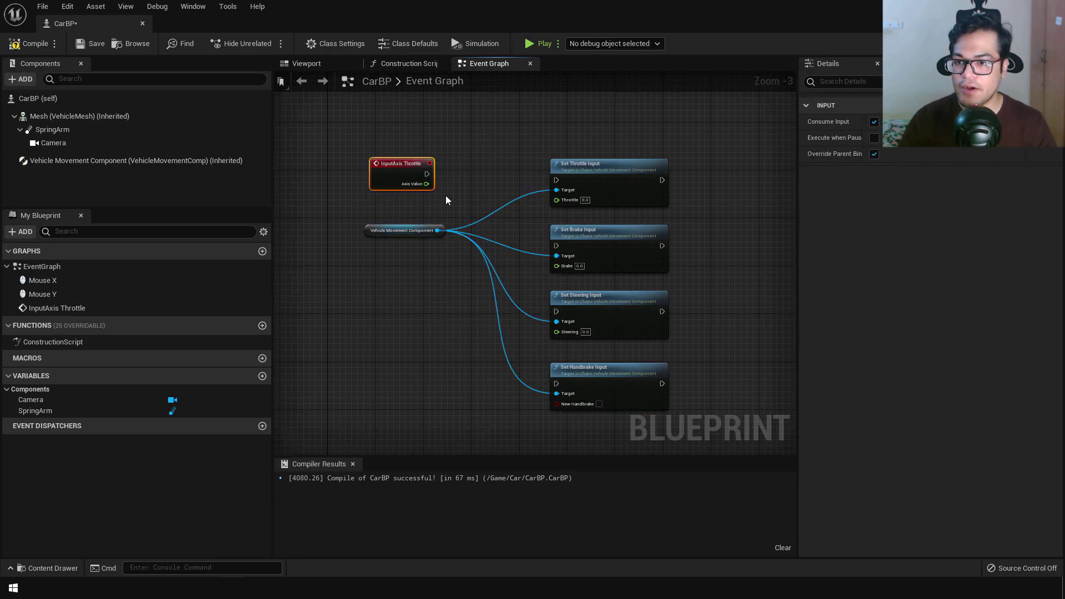
drag(426, 173, 564, 202)
Add the Brake axis event and connect its execution and axis value to the Set Brake Input node.
right_click(375, 264)
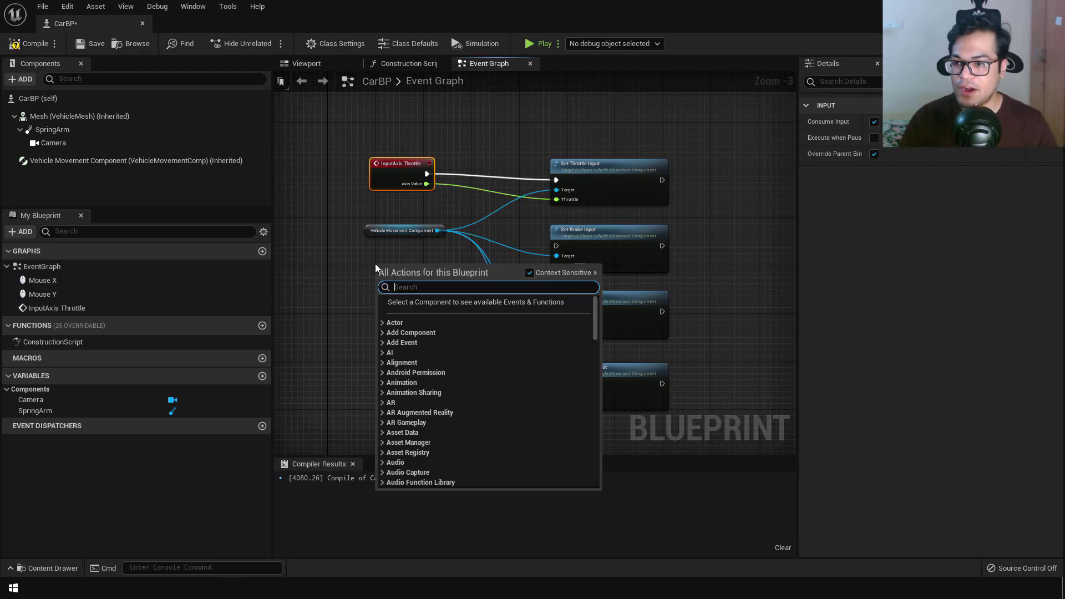
text(brake)
key(Return)
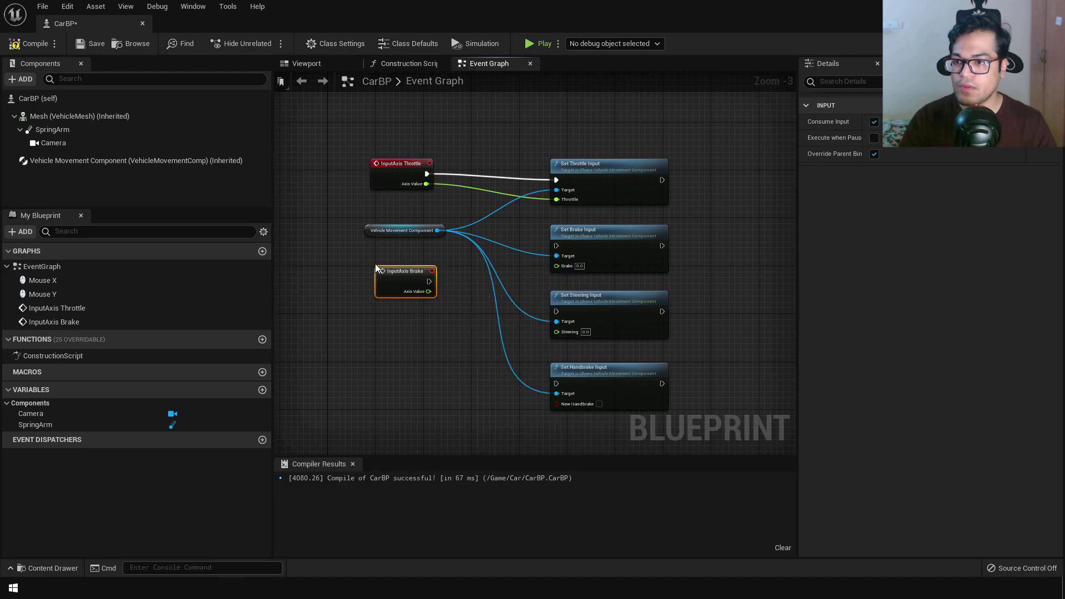
drag(430, 281, 556, 246)
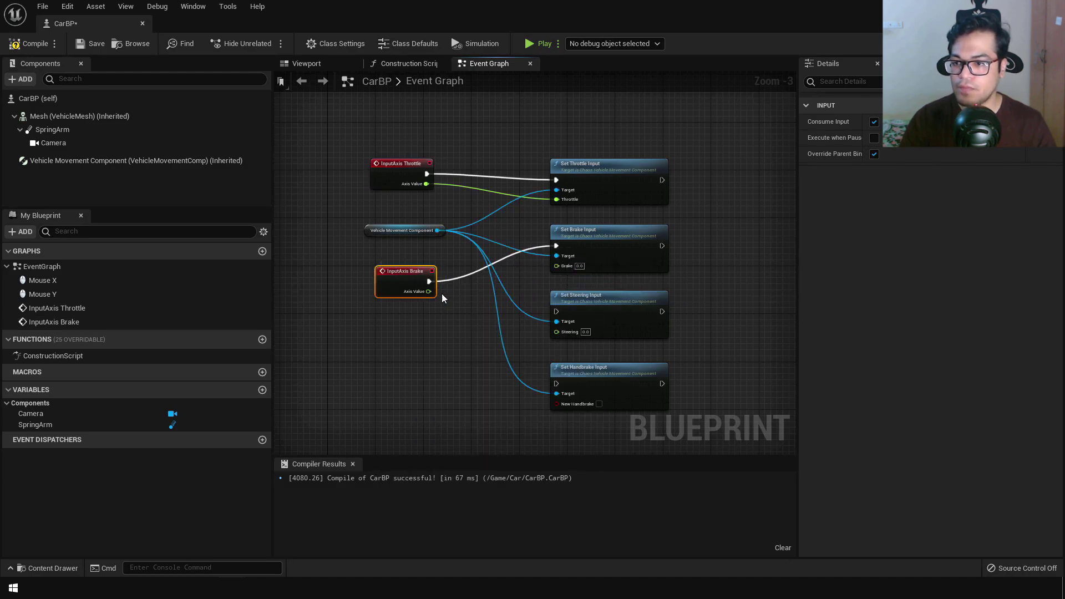
drag(428, 291, 569, 261)
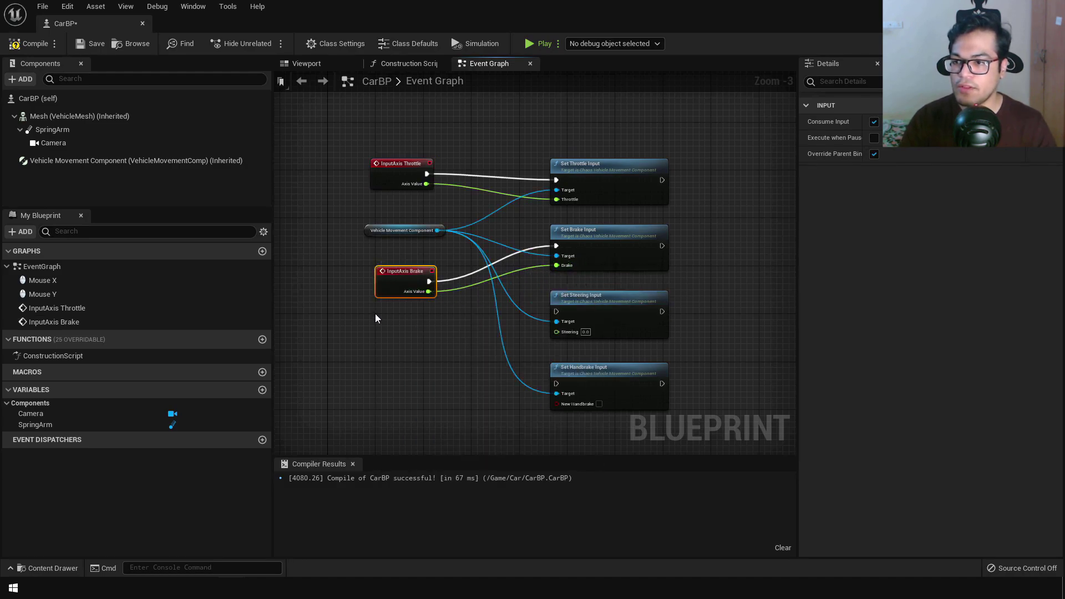
Add the Steering axis event and connect its execution and axis value to the Set Steering Input node.
right_click(382, 328)
text(steer)
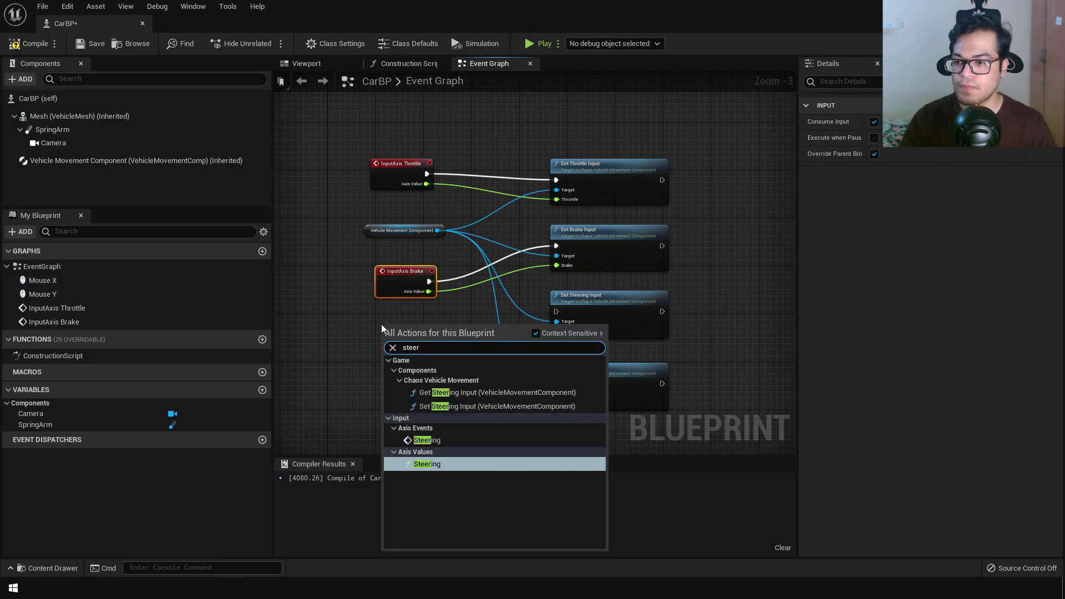
key(Up)
key(Return)
drag(440, 341, 557, 331)
Add the Handbrake input action event below the Steering axis event in the event graph.
right_click(381, 397)
text(ha)
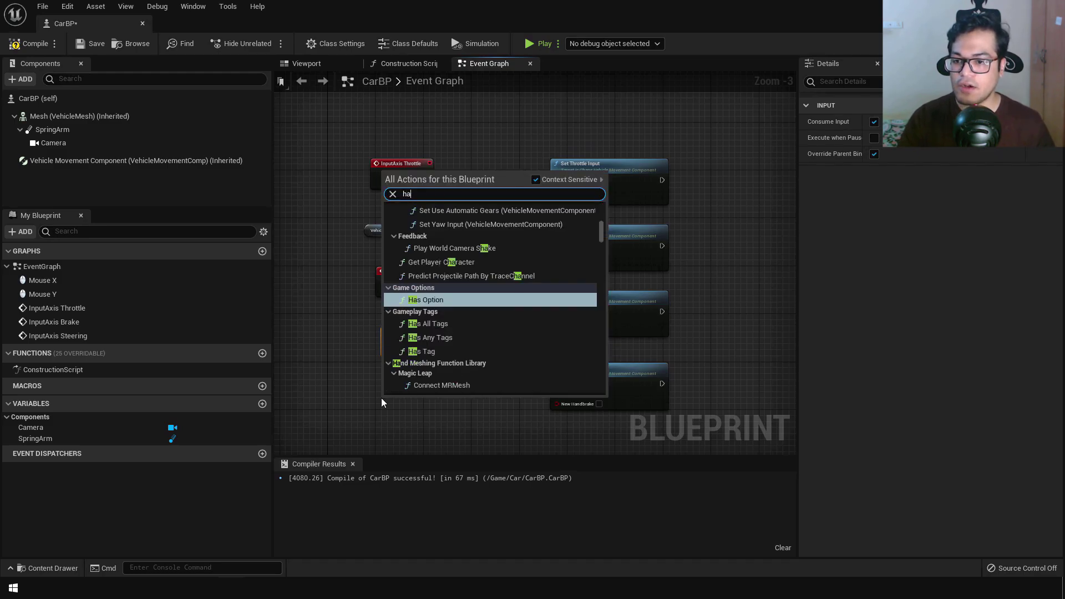
text(ndb)
key(Return)
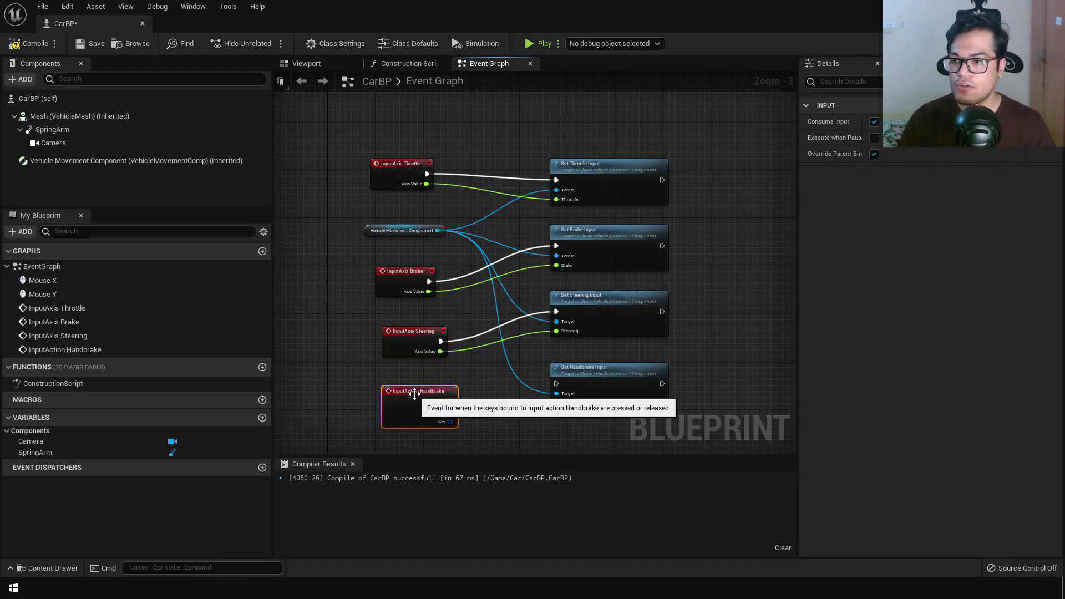
Duplicate the Set Handbrake Input node below the original and connect the Vehicle Movement Component to the copy's target.
scroll(555, 393, up, 2)
right_drag(591, 366, 591, 300)
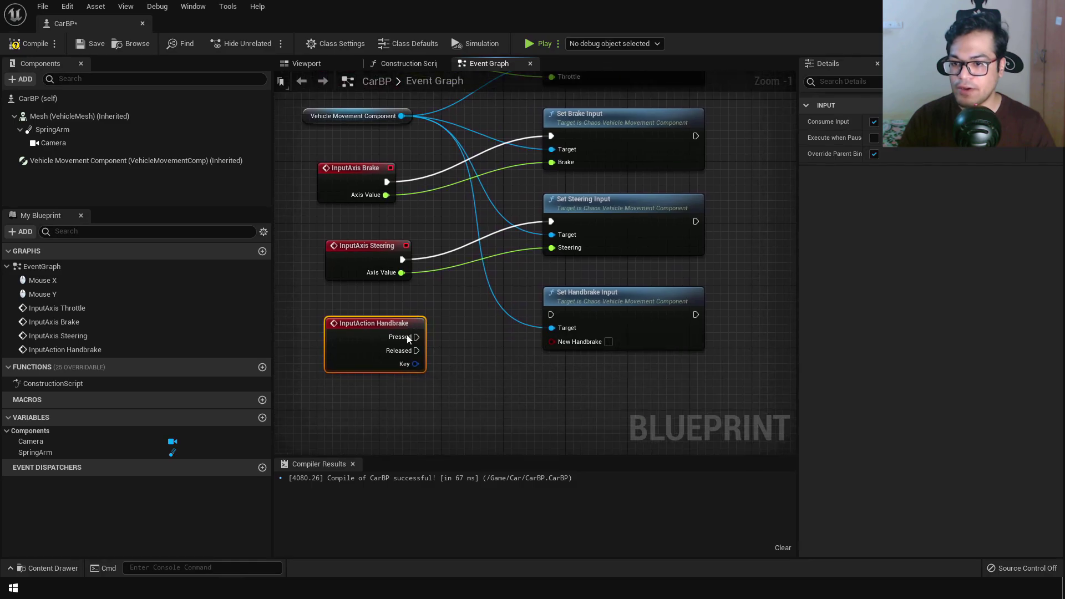
click(591, 301)
key(ctrl+c)
key(ctrl+v)
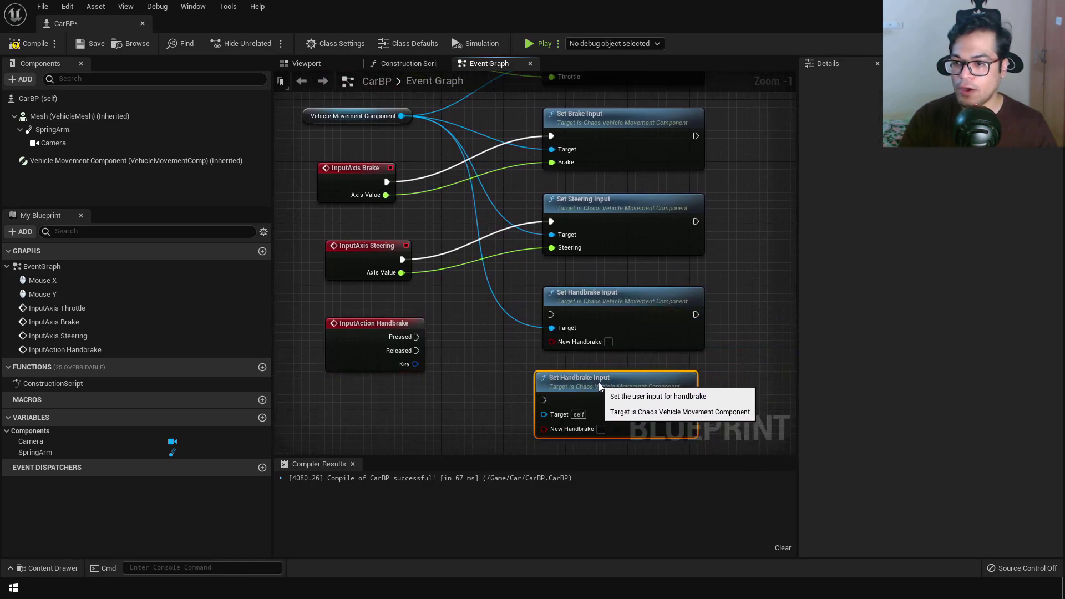
drag(599, 387, 607, 387)
drag(401, 115, 556, 418)
Wire Handbrake Pressed to the first Set Handbrake Input with New Handbrake enabled, and Released to the duplicate.
drag(417, 337, 551, 315)
click(609, 341)
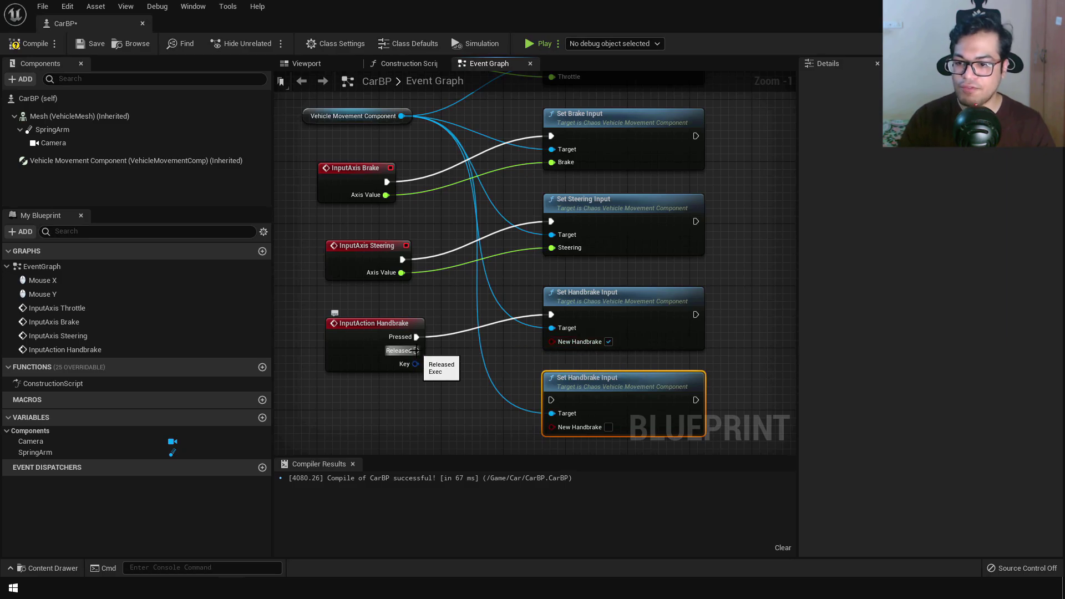
drag(416, 350, 551, 400)
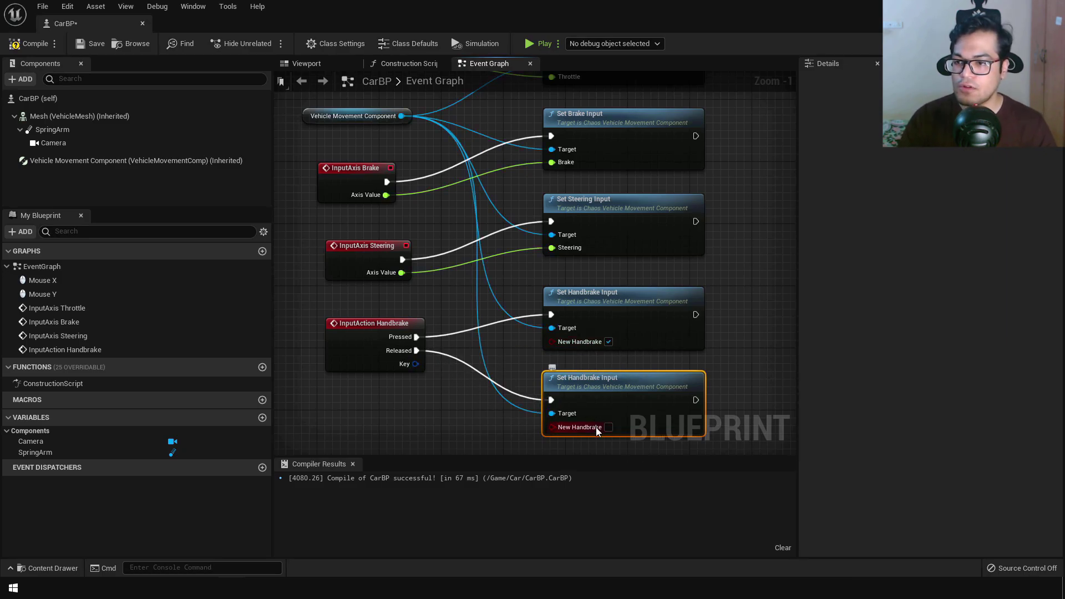
Group all the throttle, brake, steering and handbrake nodes in a comment box titled Vehicle Movement.
scroll(407, 386, down, 2)
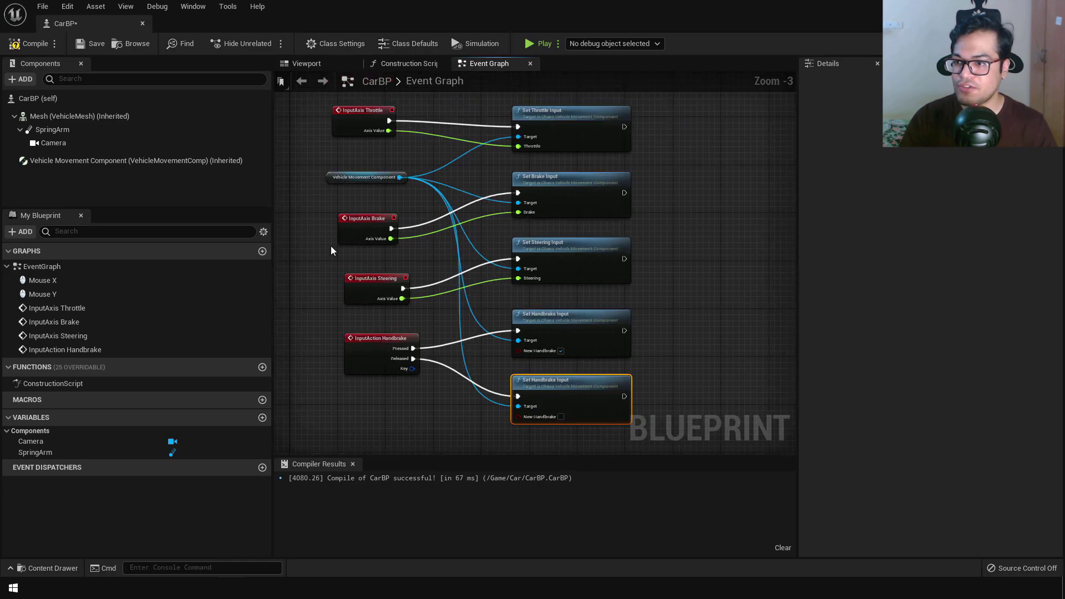
right_drag(330, 245, 357, 281)
scroll(339, 227, down, 3)
drag(307, 181, 471, 328)
text(cVehicle Movement)
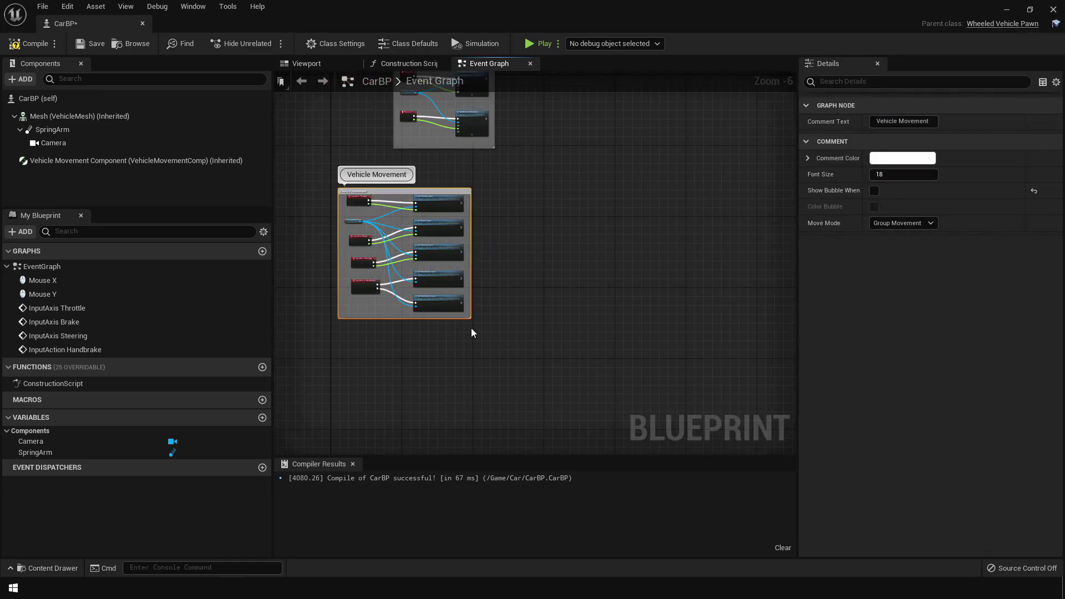
key(Return)
scroll(471, 327, up, 2)
right_drag(430, 271, 472, 310)
mouse_move(504, 182)
right_down()
mouse_move(492, 301)
mouse_move(514, 274)
right_up()
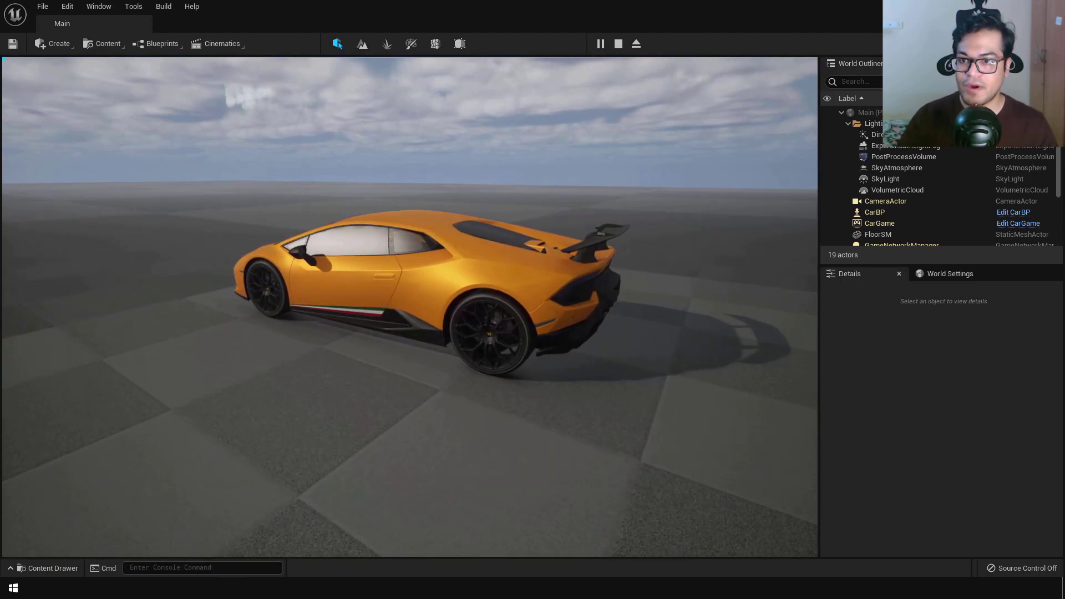
Stop the play session and create an Animation Blueprint named CarAnimBP from the UE5Car_Skeleton asset.
key(Escape)
key(ctrl+space)
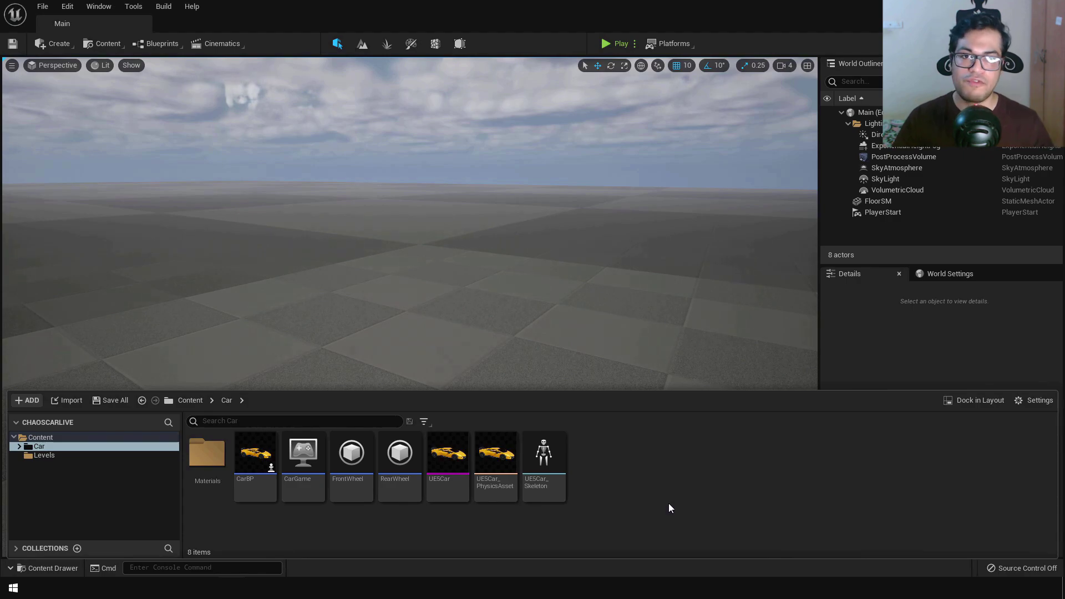
right_click(554, 460)
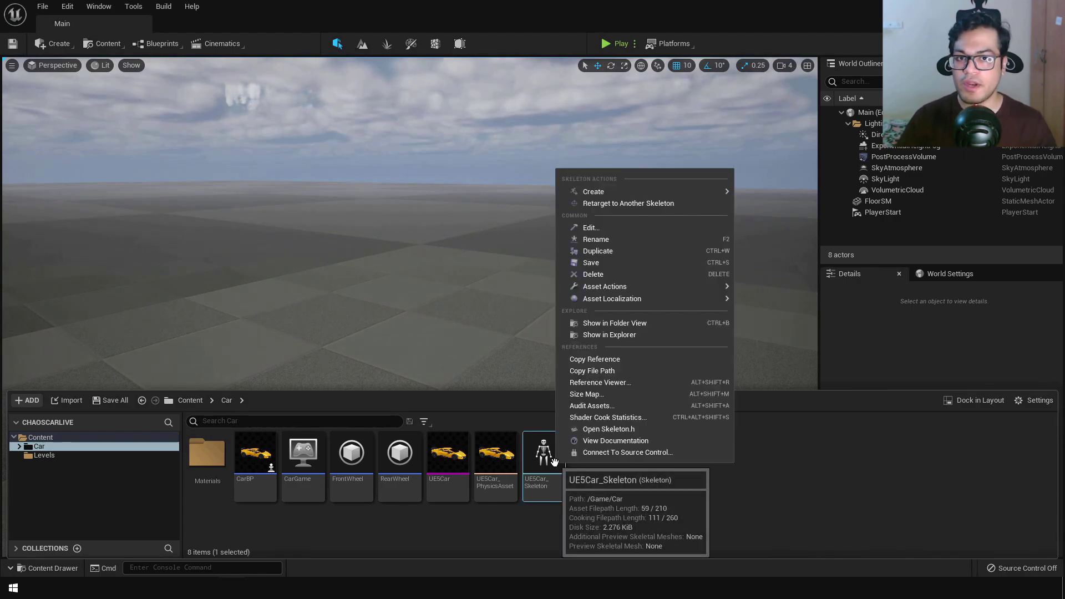
mouse_move(630, 193)
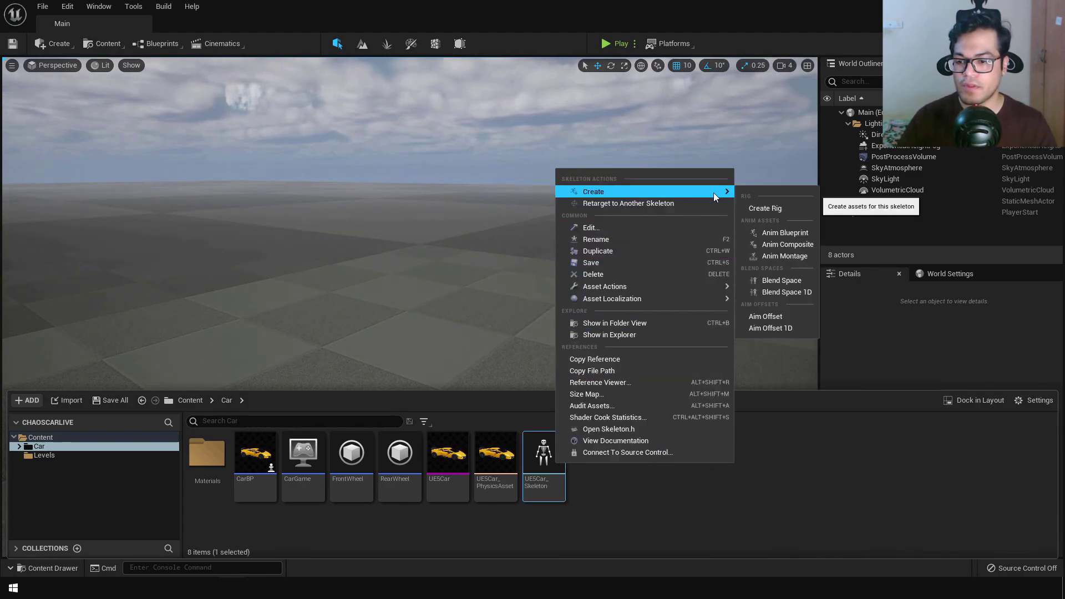
click(795, 234)
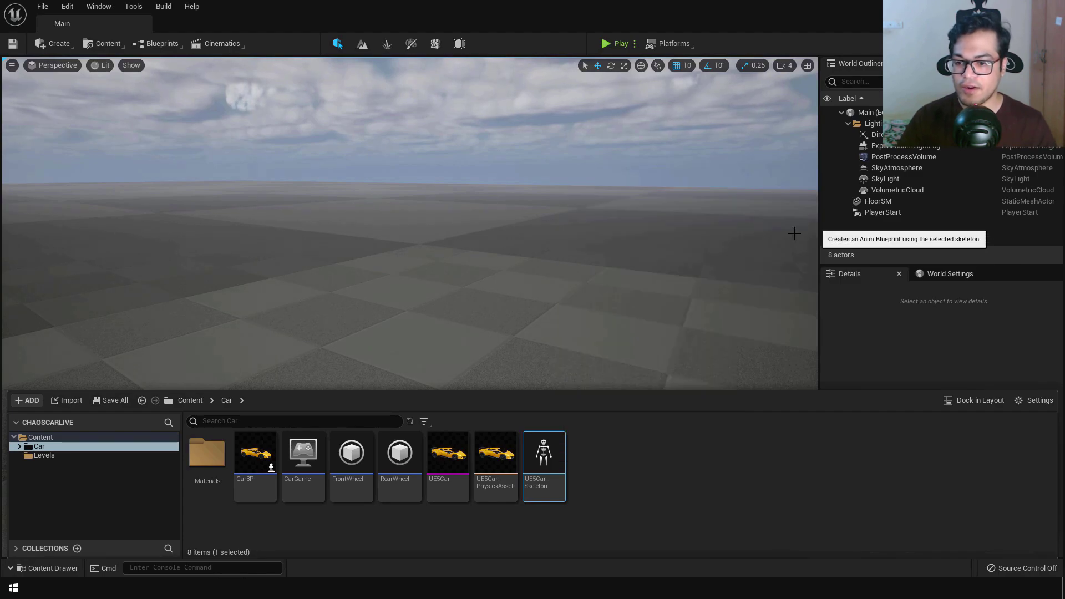
text(Car)
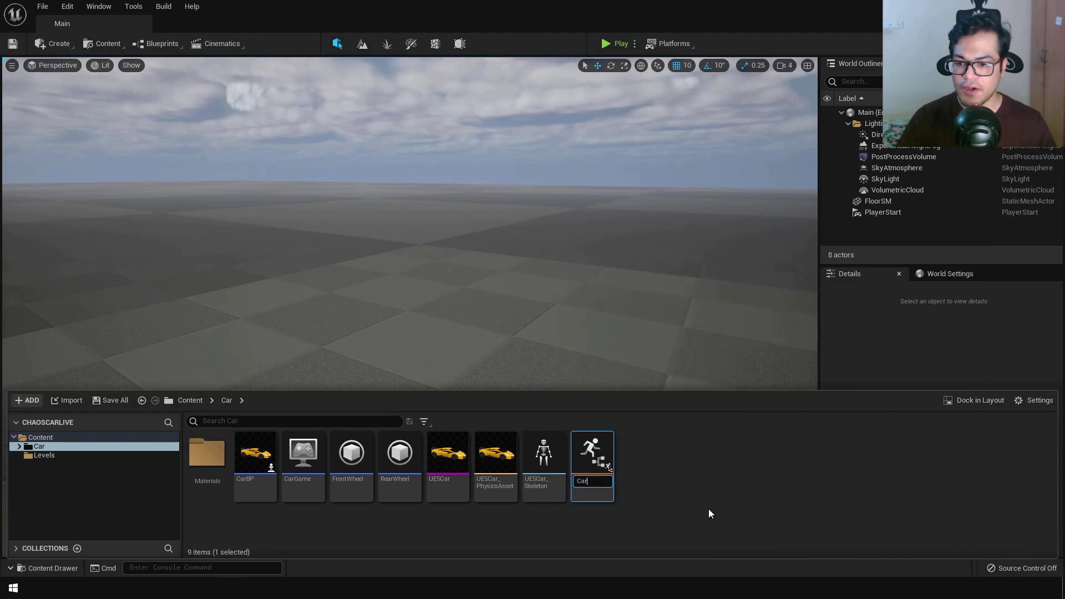
text(AnimB)
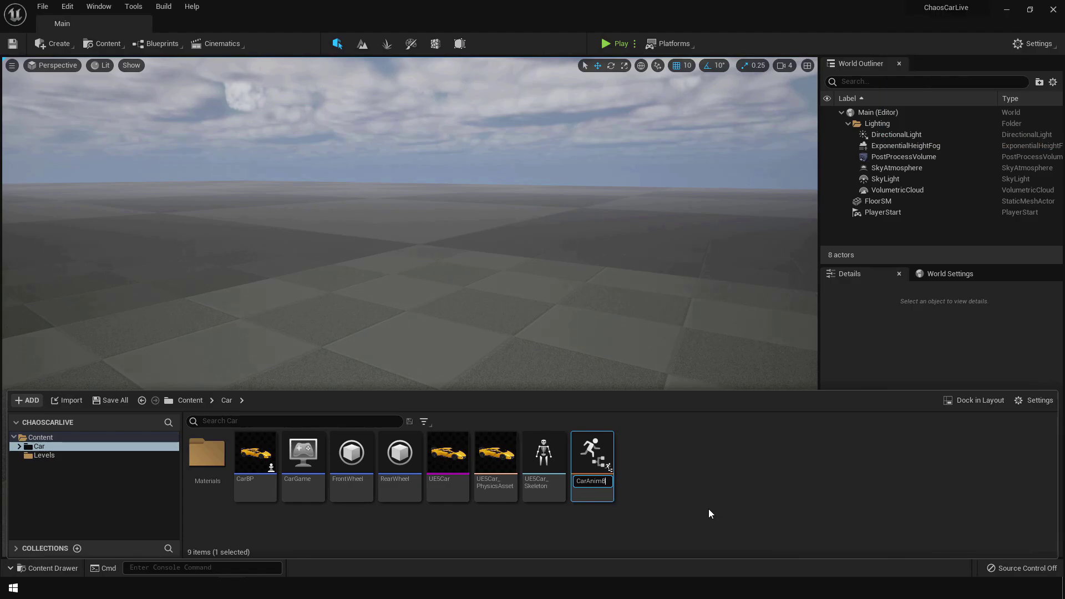
text(P)
key(Return)
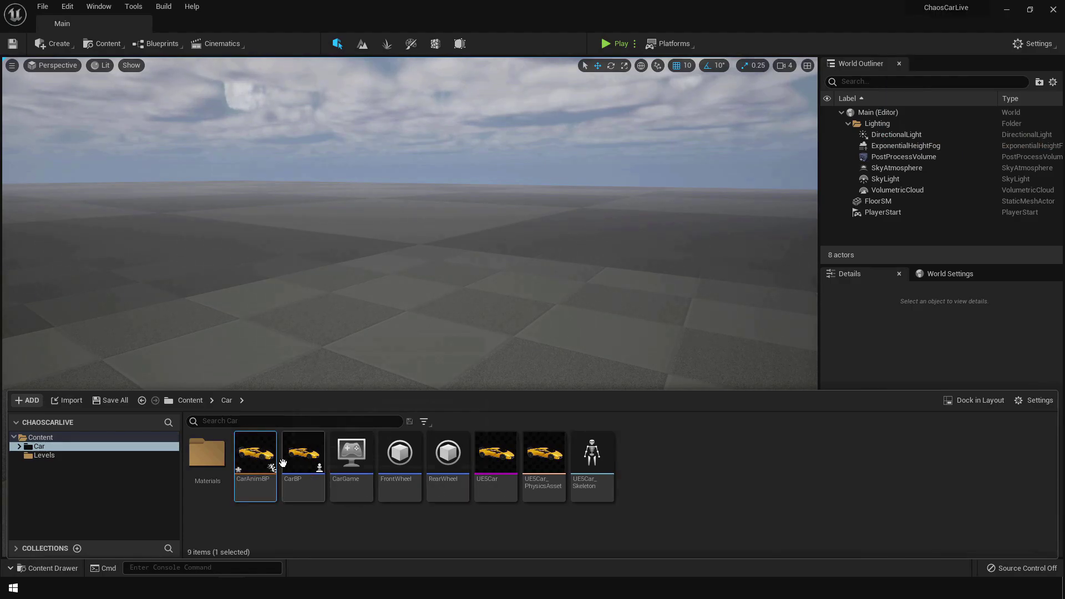
Open CarAnimBP and change its parent class to VehicleAnimationInstance in the class settings.
double_click(255, 463)
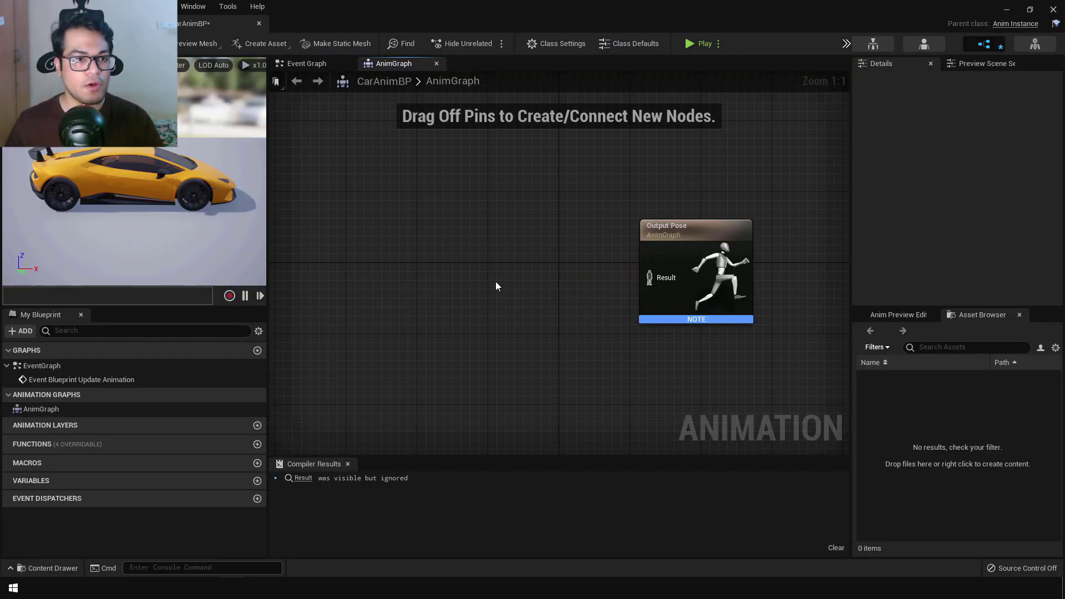
click(557, 45)
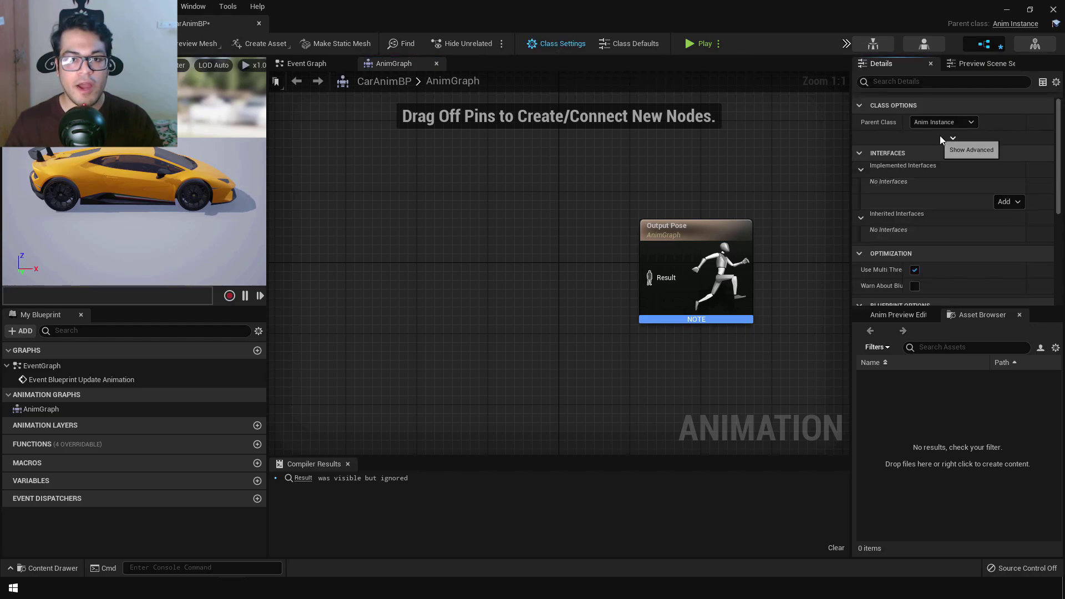
click(950, 124)
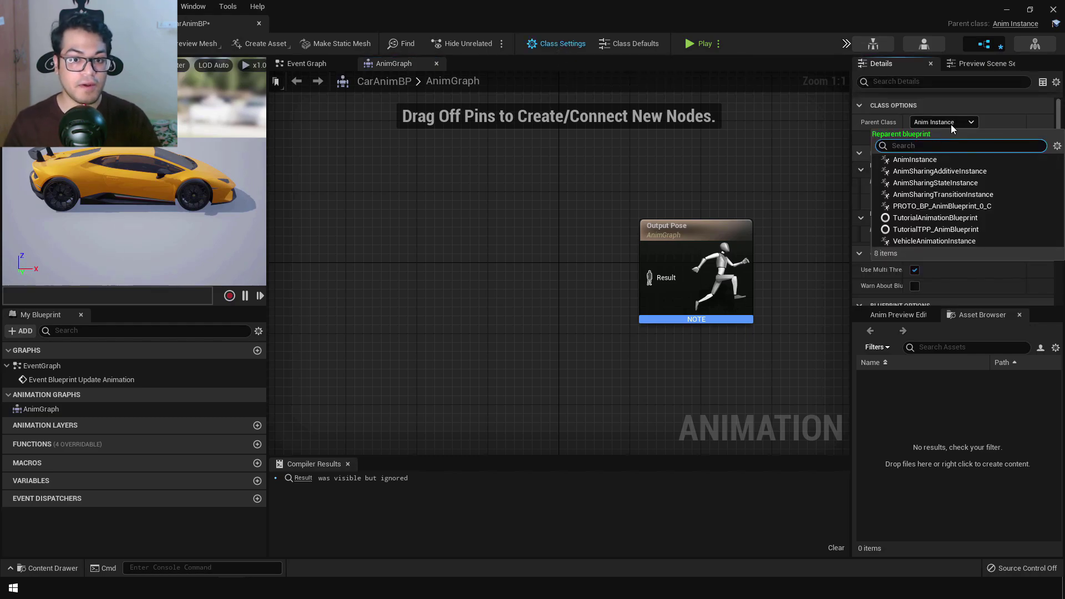
click(963, 239)
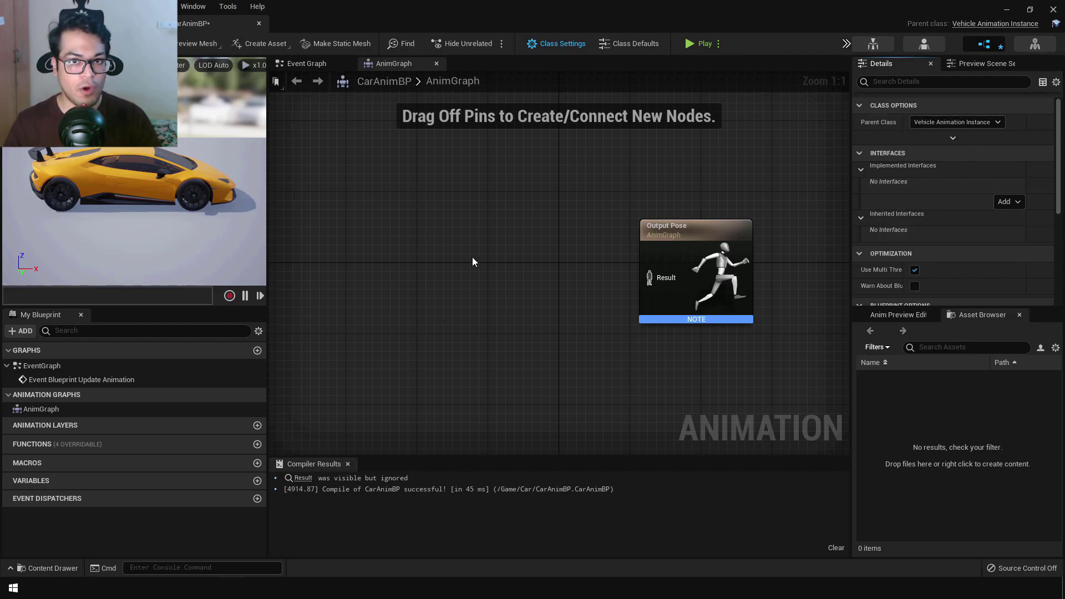
Add a Wheel Controller for WheeledVehicle node to the AnimGraph and connect its pose to the Output Pose result.
right_click(371, 217)
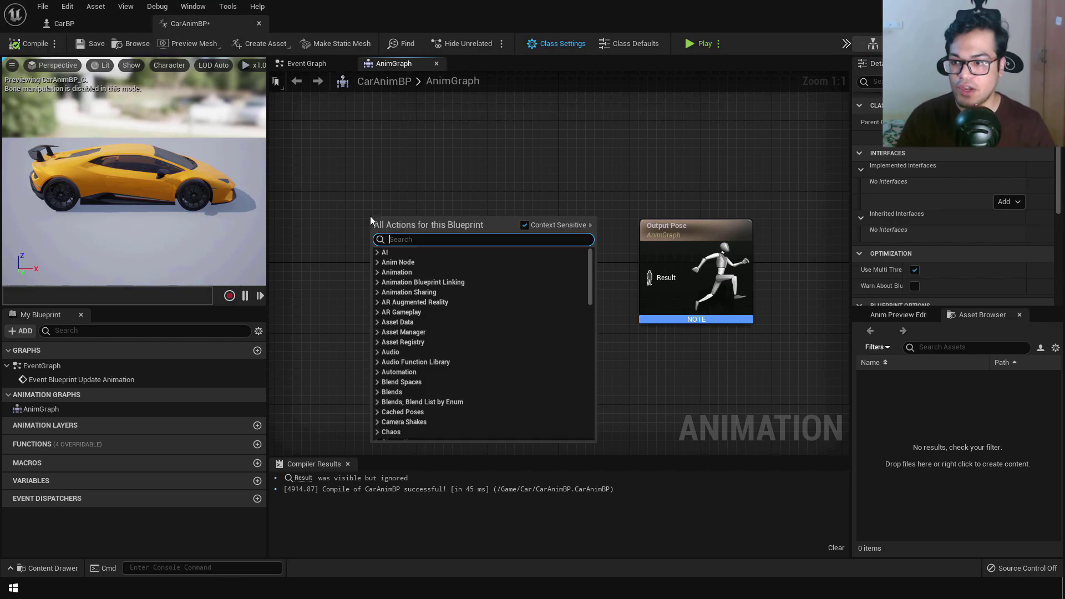
text(c)
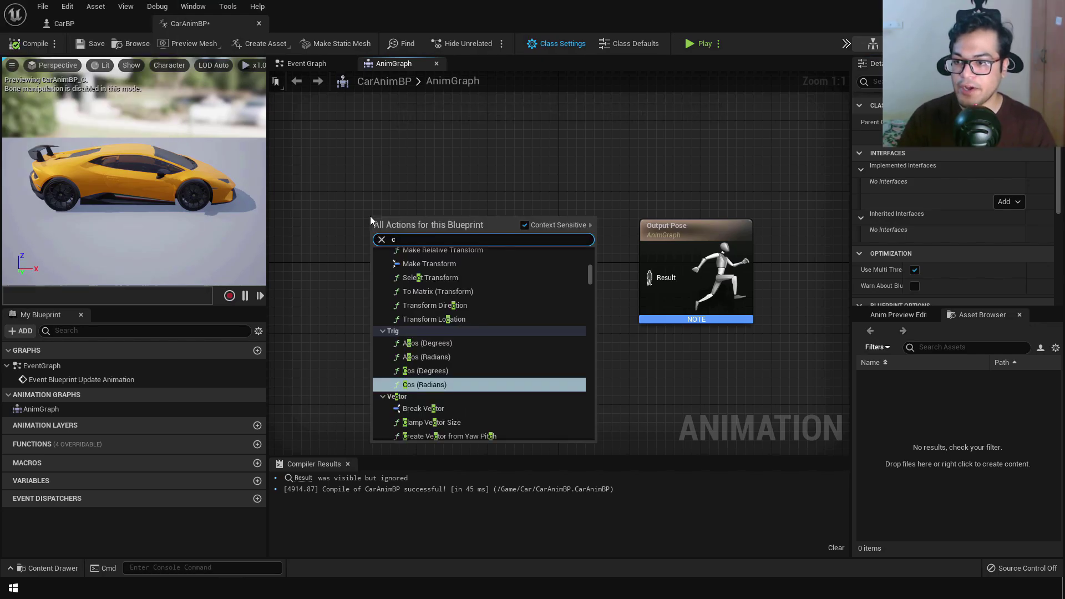
text(ontroller)
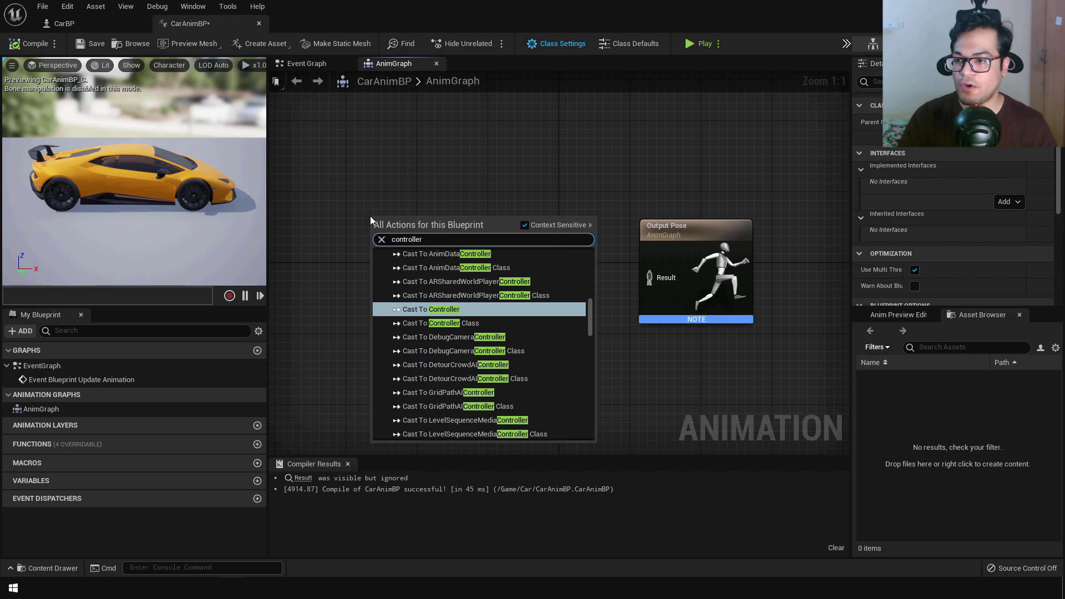
text( whee)
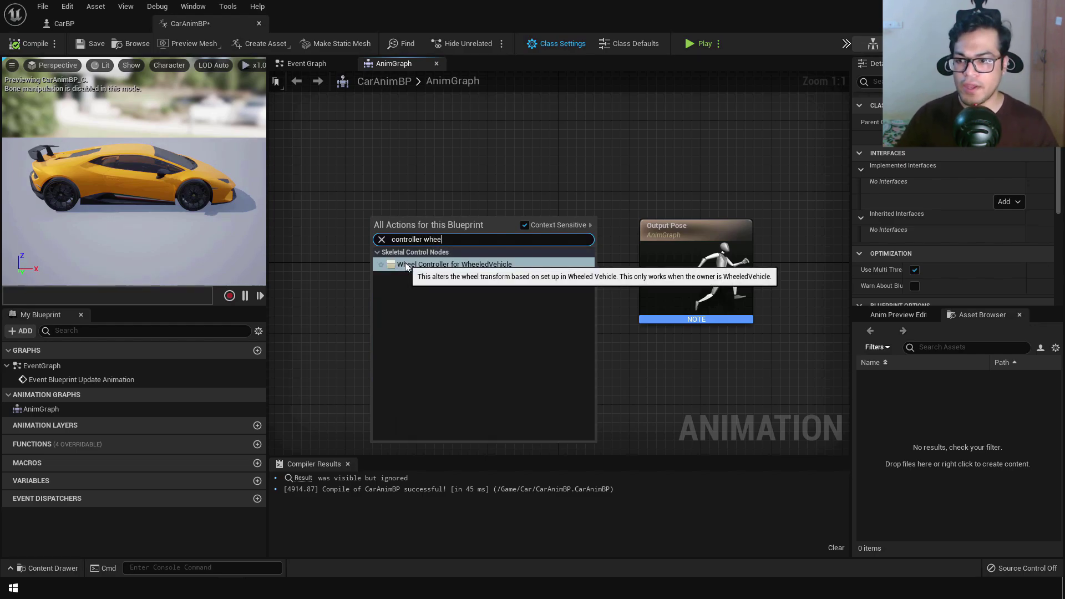
click(443, 264)
drag(462, 245, 645, 275)
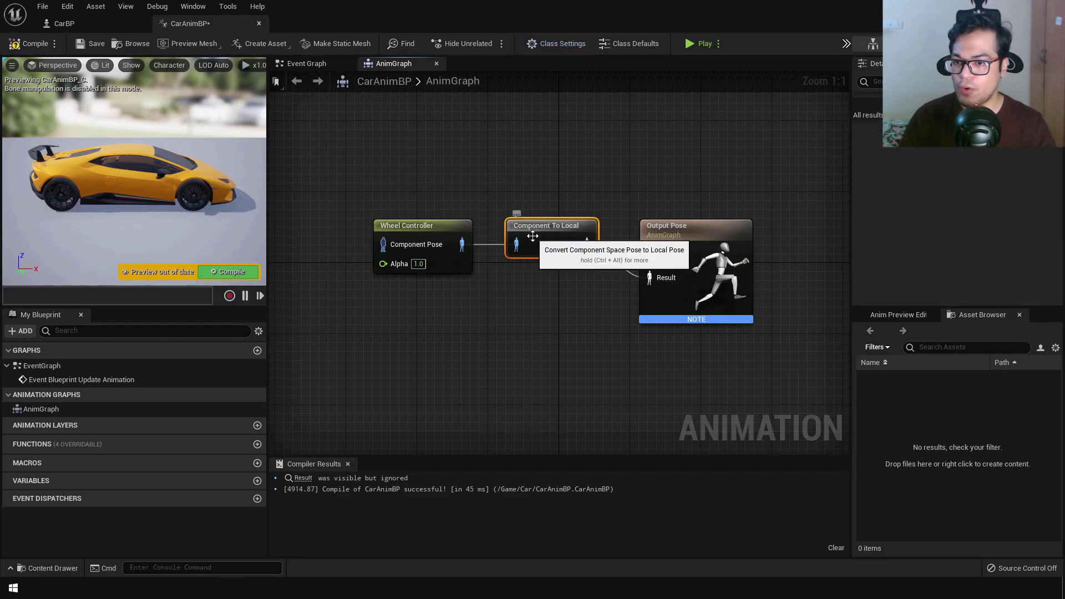
Add a Mesh Space Ref Pose node, connect it to the Wheel Controller's Component Pose input, and compile CarAnimBP.
right_drag(401, 334, 519, 348)
right_click(353, 222)
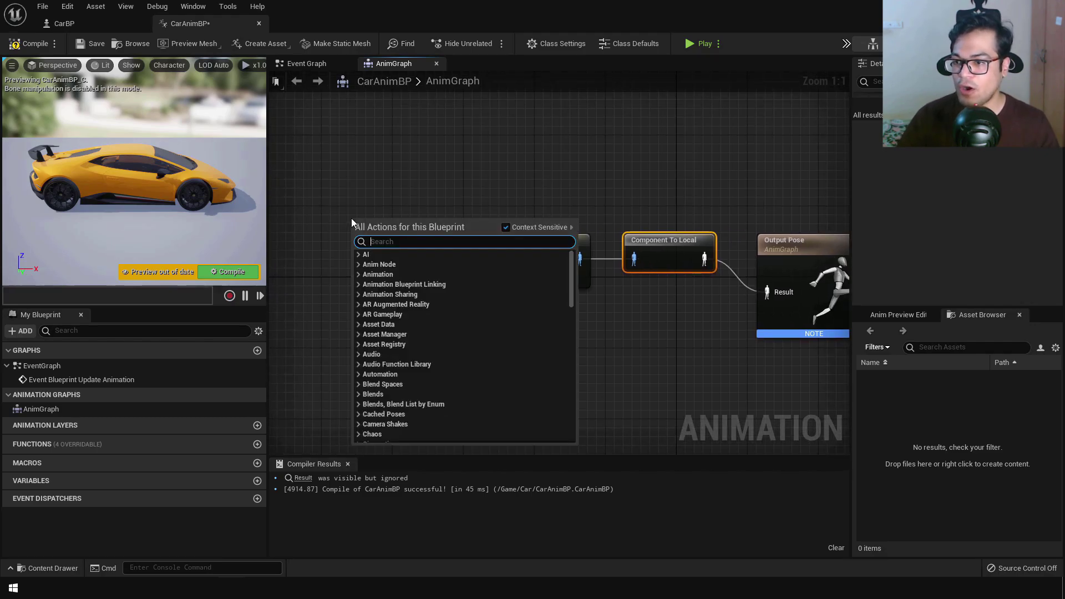
text(mesh)
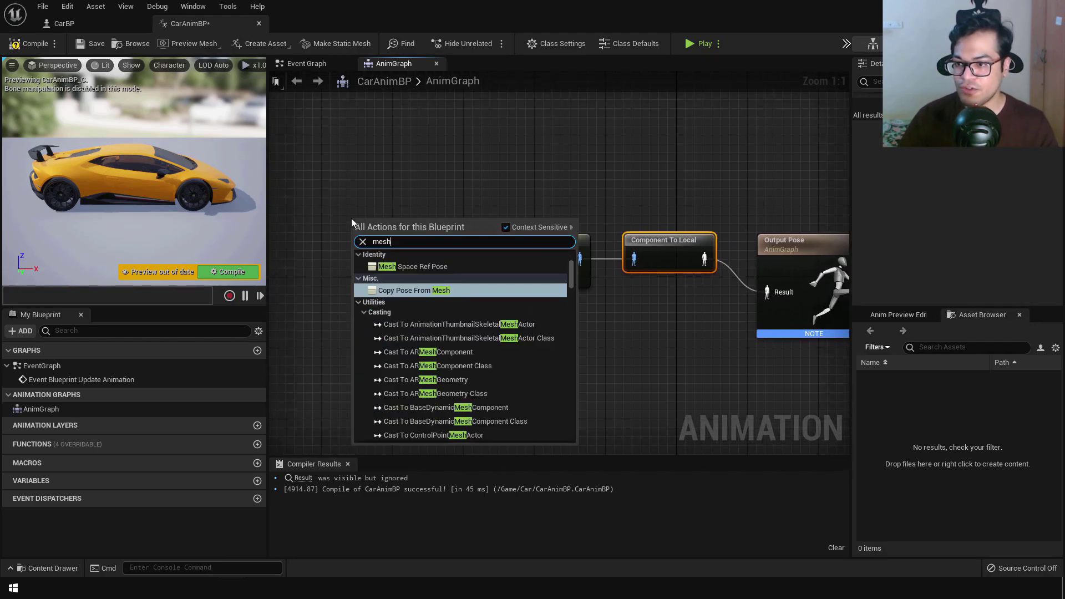
key(Up)
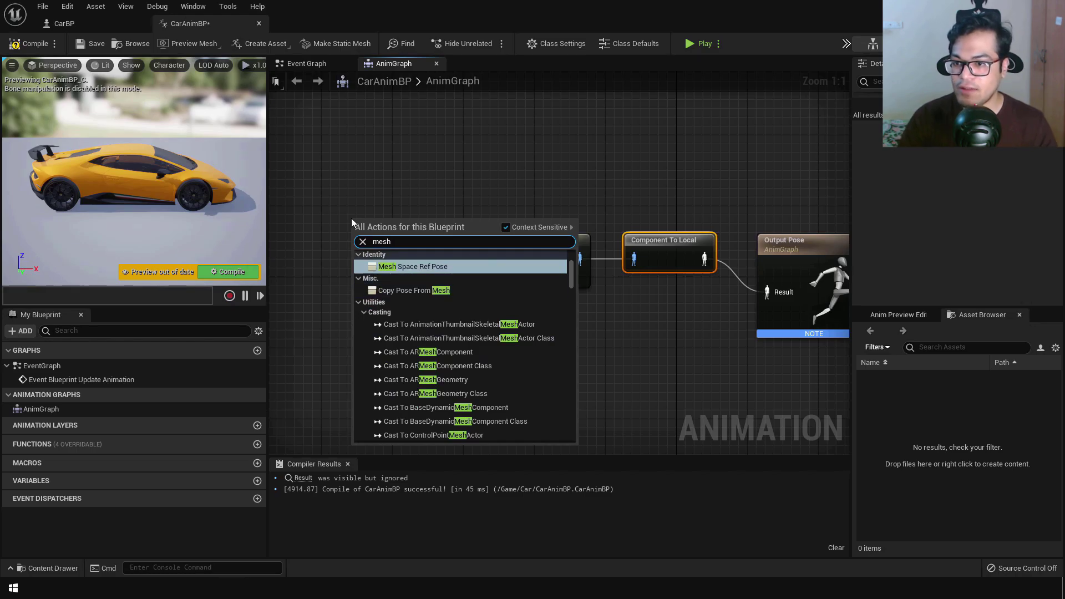
key(Return)
drag(355, 218, 336, 253)
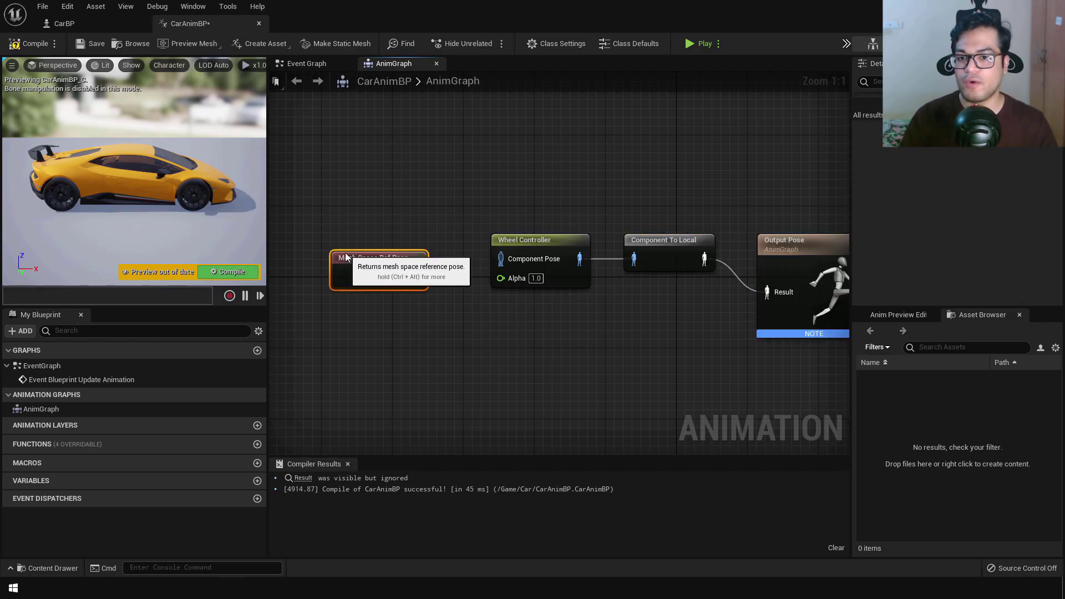
drag(417, 277, 533, 259)
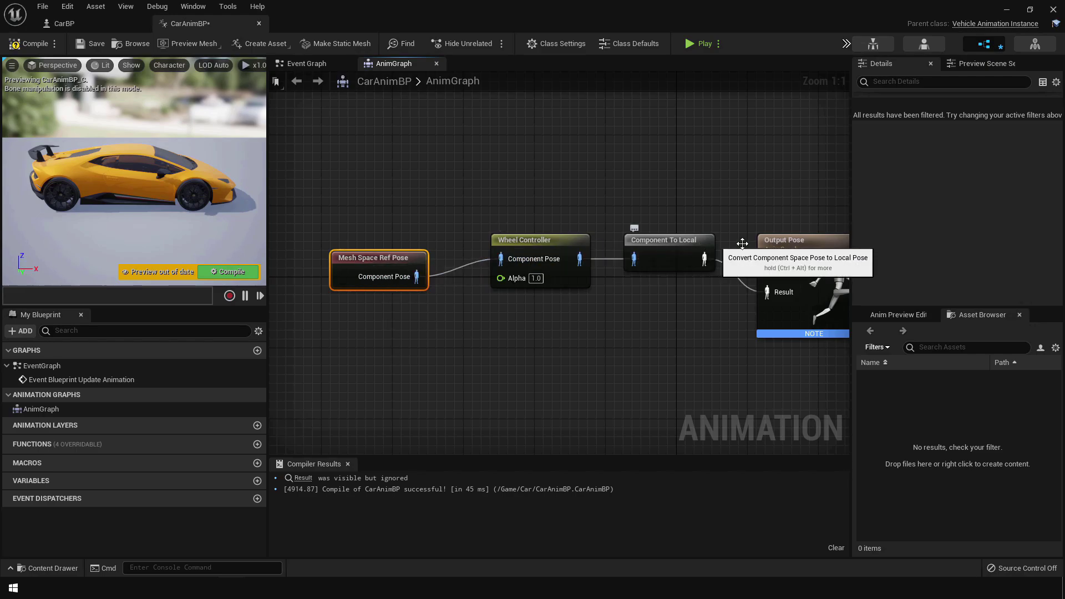
right_drag(797, 233, 639, 212)
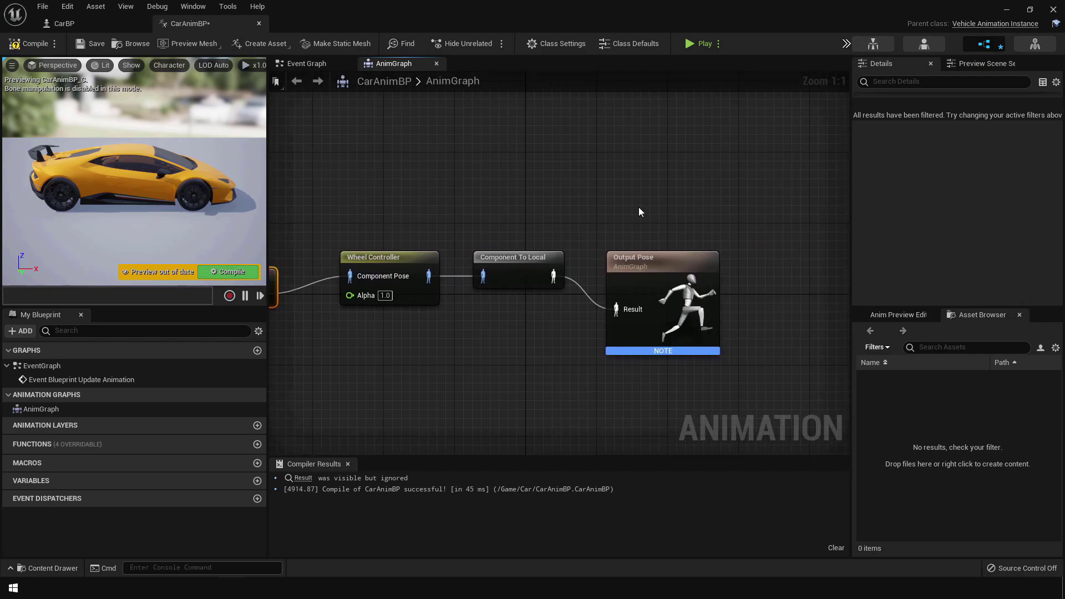
click(32, 49)
right_drag(418, 178, 527, 155)
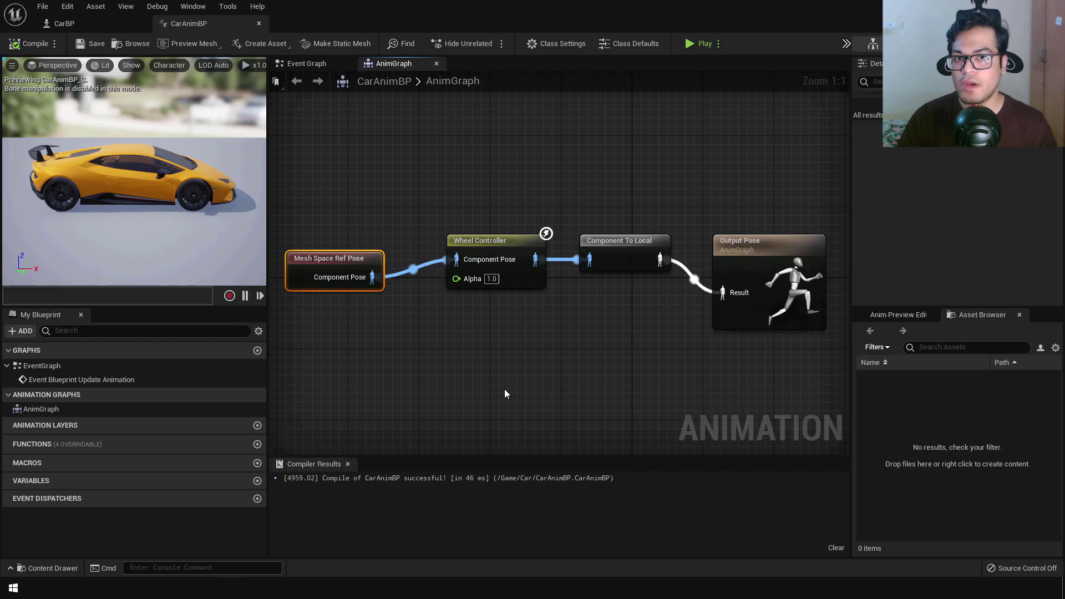
Set the Anim Class of CarBP's vehicle mesh to CarAnimBP and compile the blueprint.
click(108, 25)
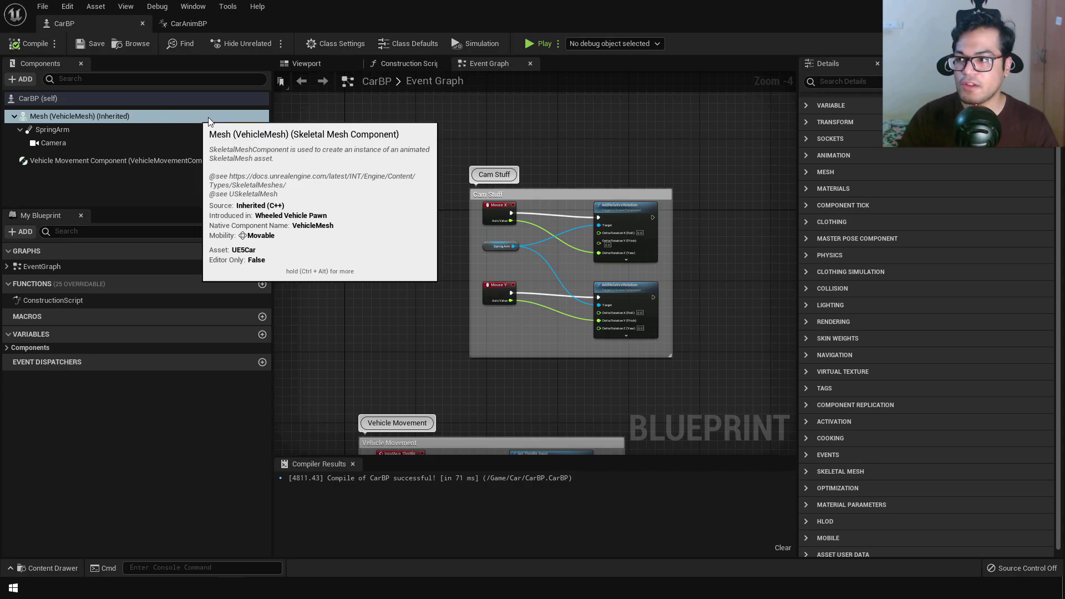
click(827, 154)
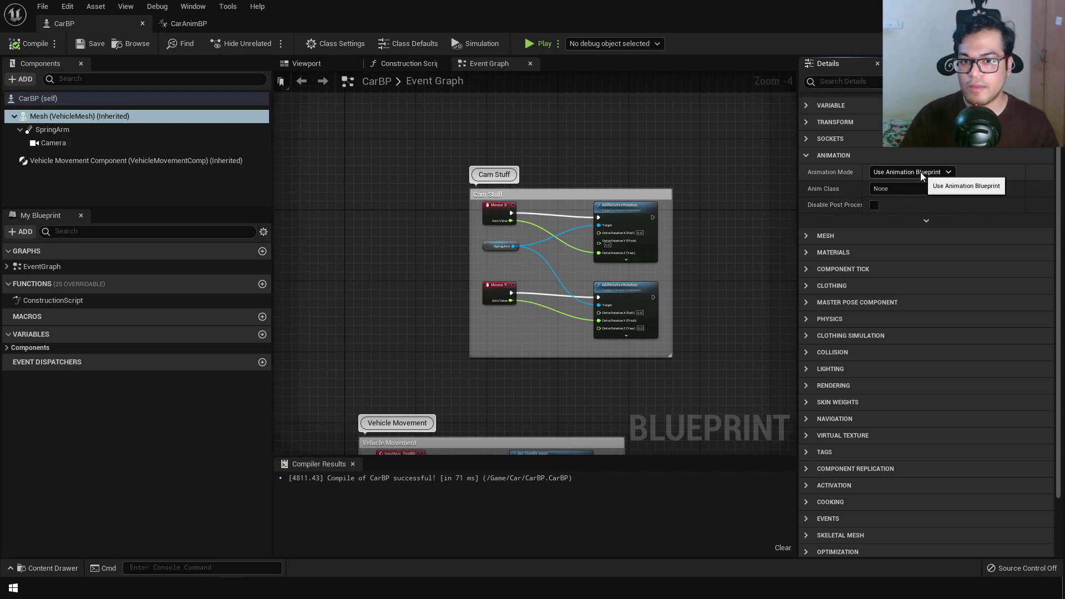
click(914, 185)
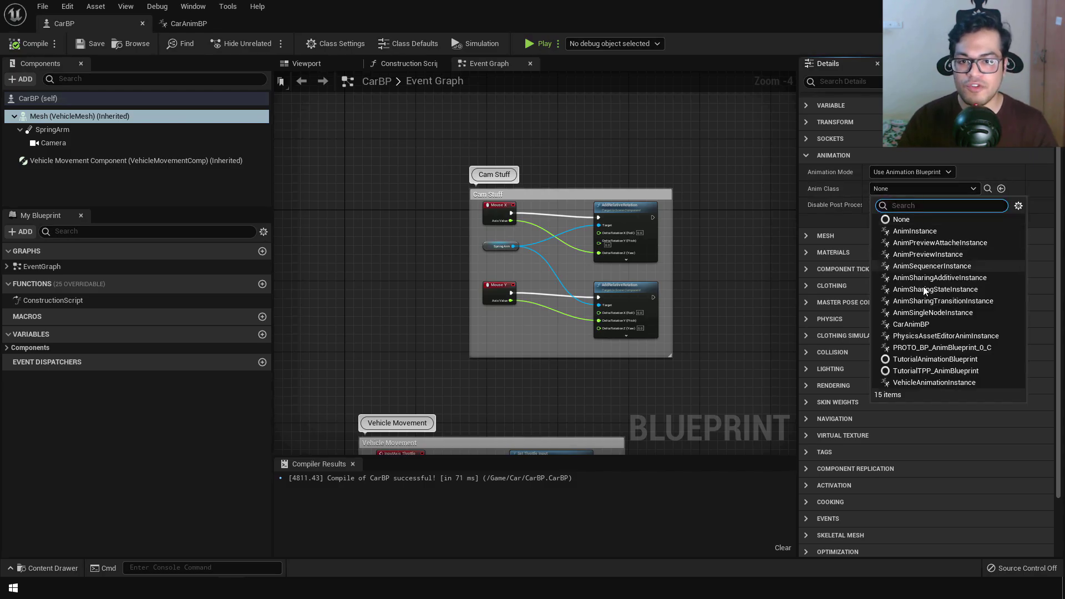
click(912, 324)
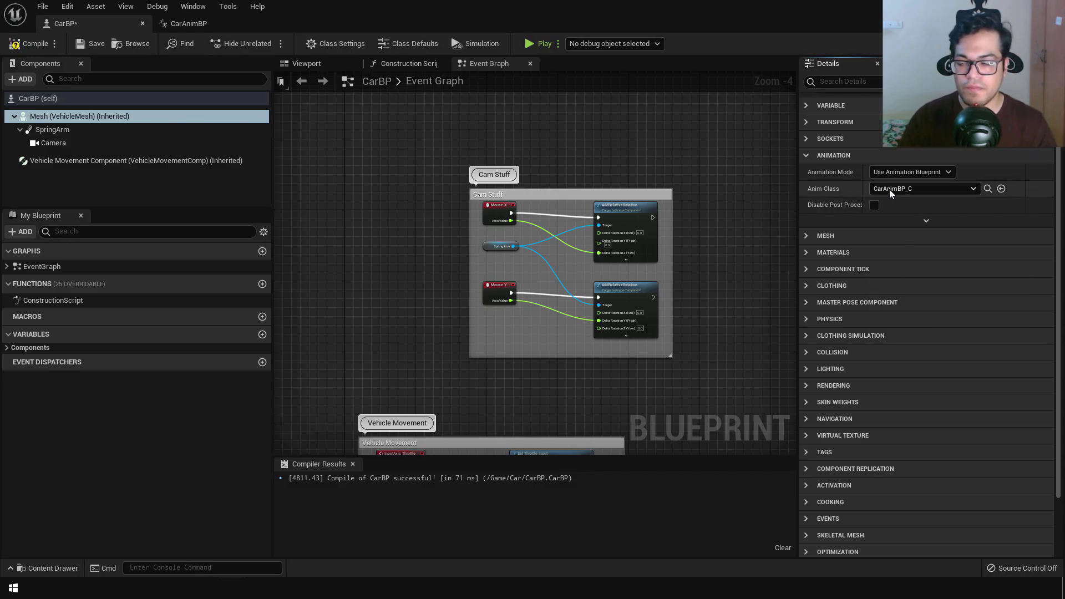
click(32, 43)
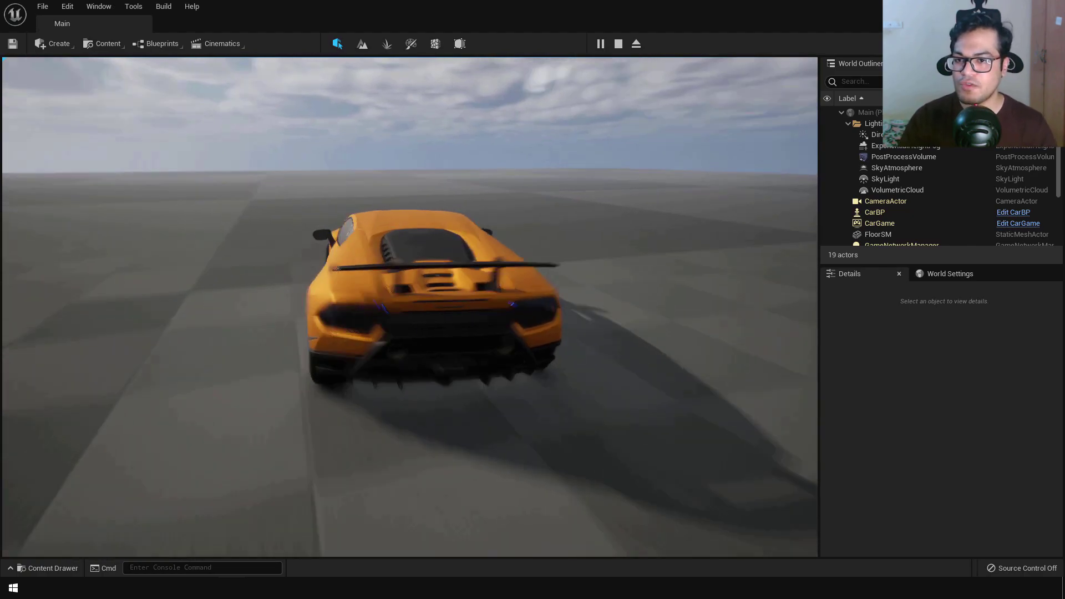
Steer the car briefly, stop the play session, and turn off Motion Blur in the project's rendering settings.
key(a)
key(Escape)
click(60, 9)
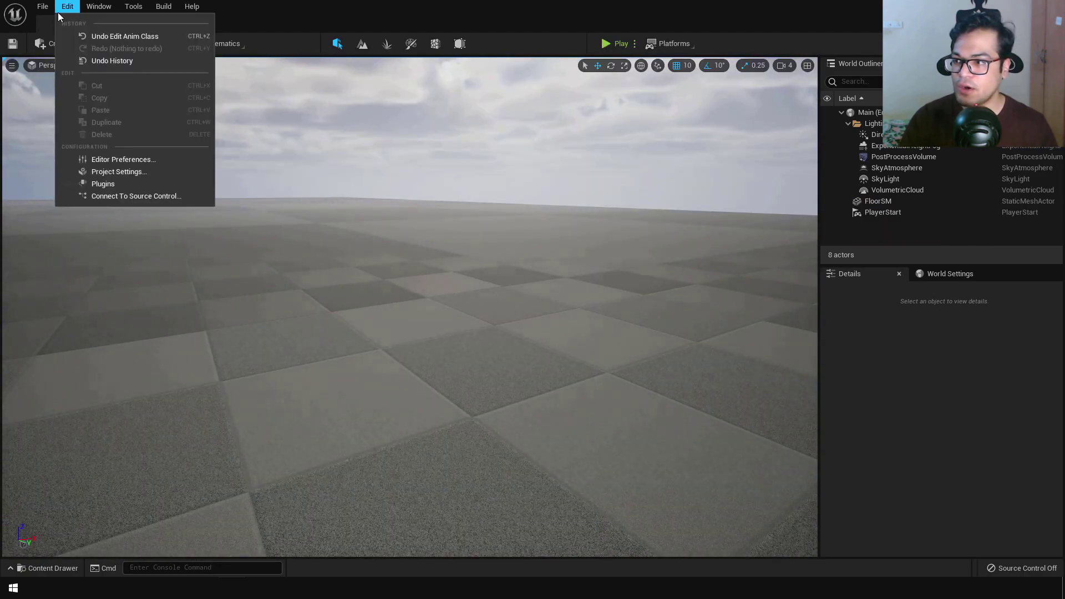
click(101, 172)
text(motion)
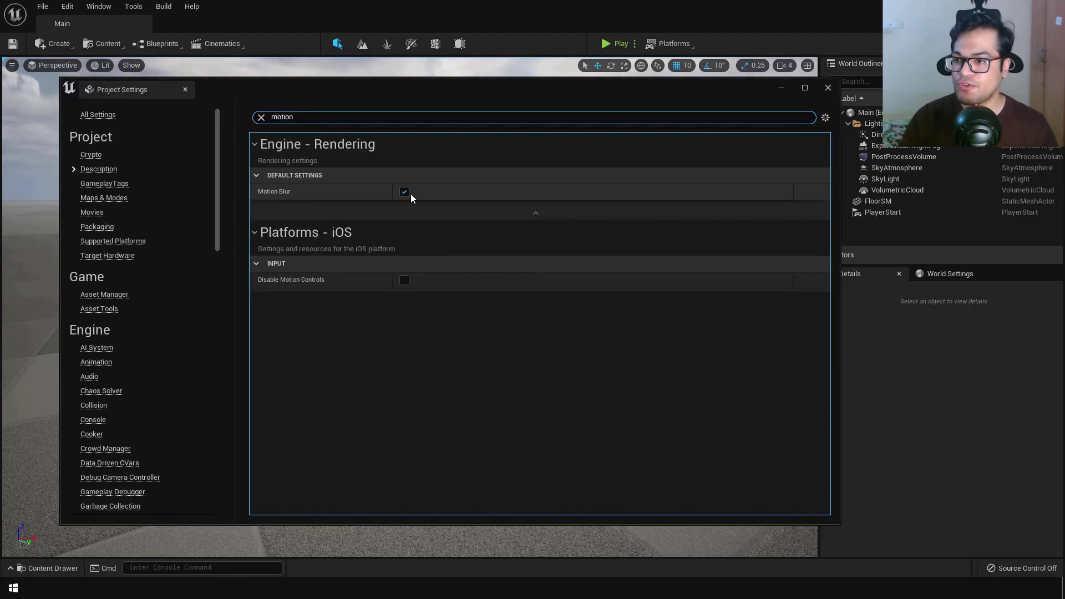
click(827, 88)
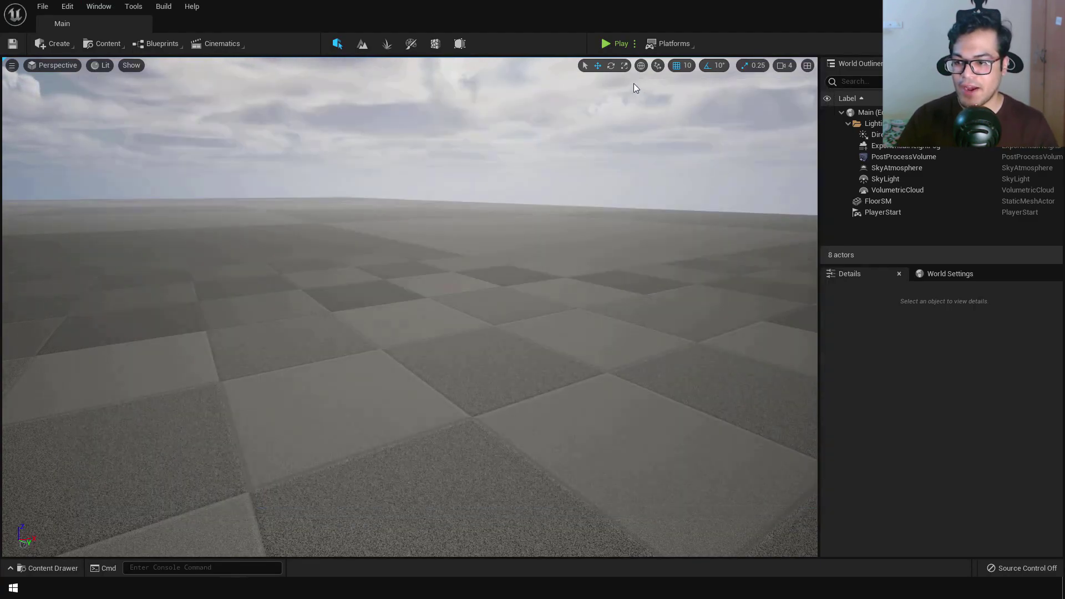
Play the level again to check the car's wheel animation.
click(614, 43)
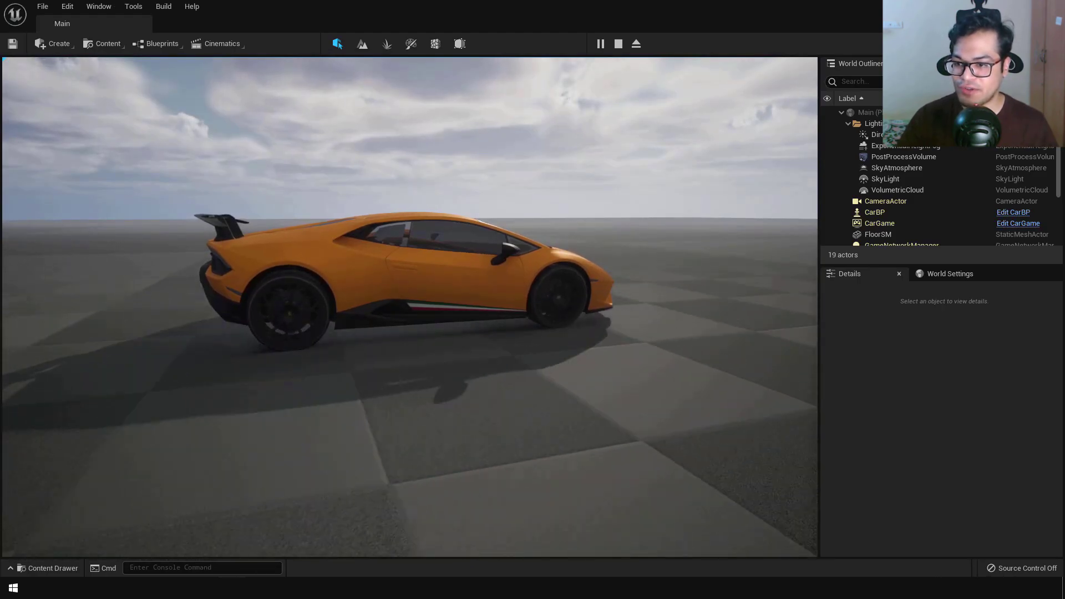